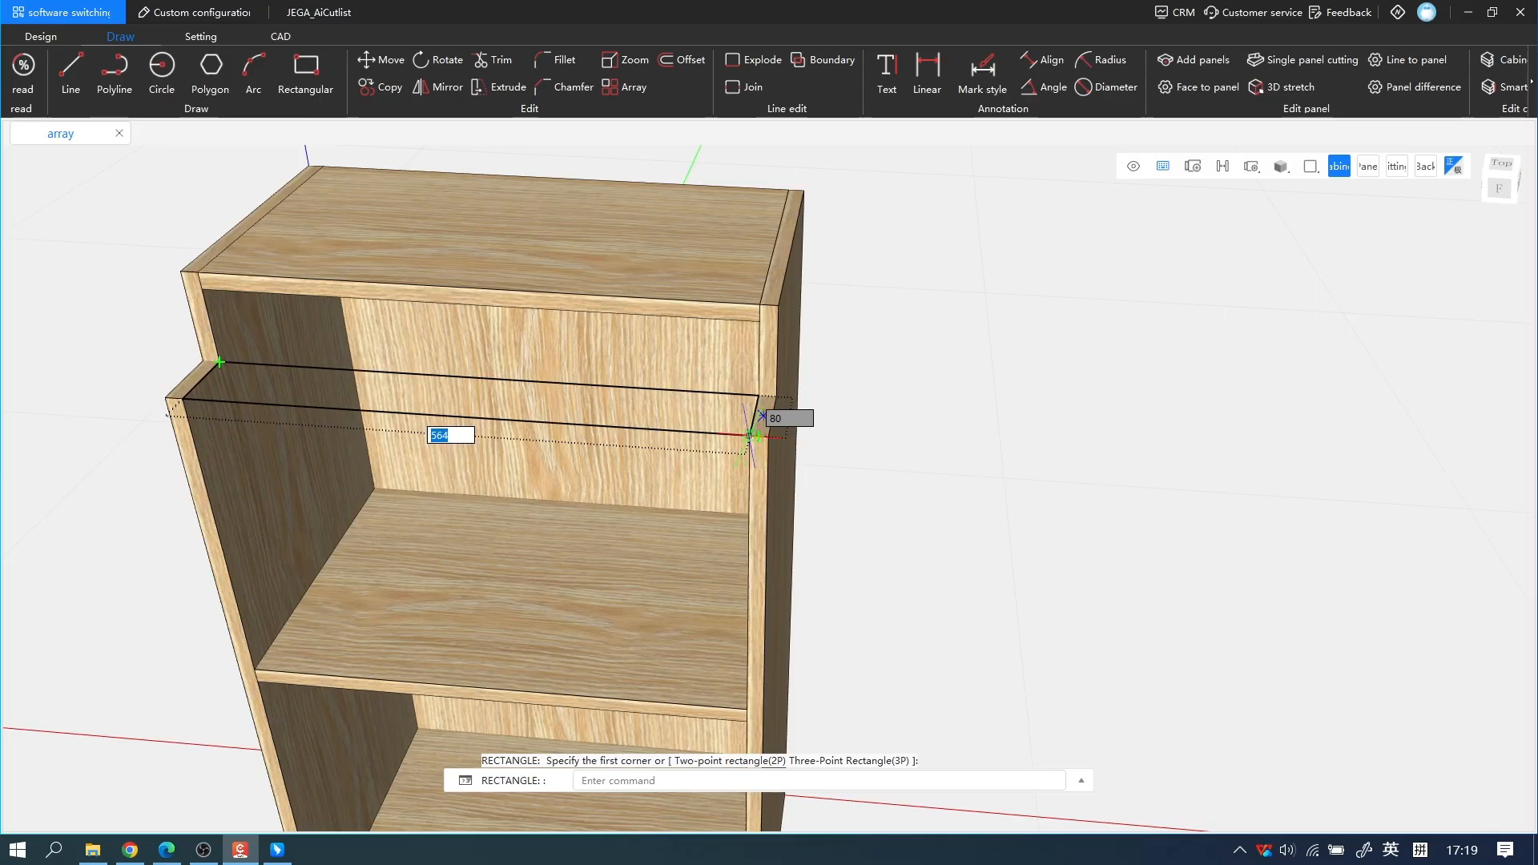
Step: Add an 18 mm thick horizontal panel, 564 by 80 mm, across the stepped ledge between the two side panels
left_click(752, 436)
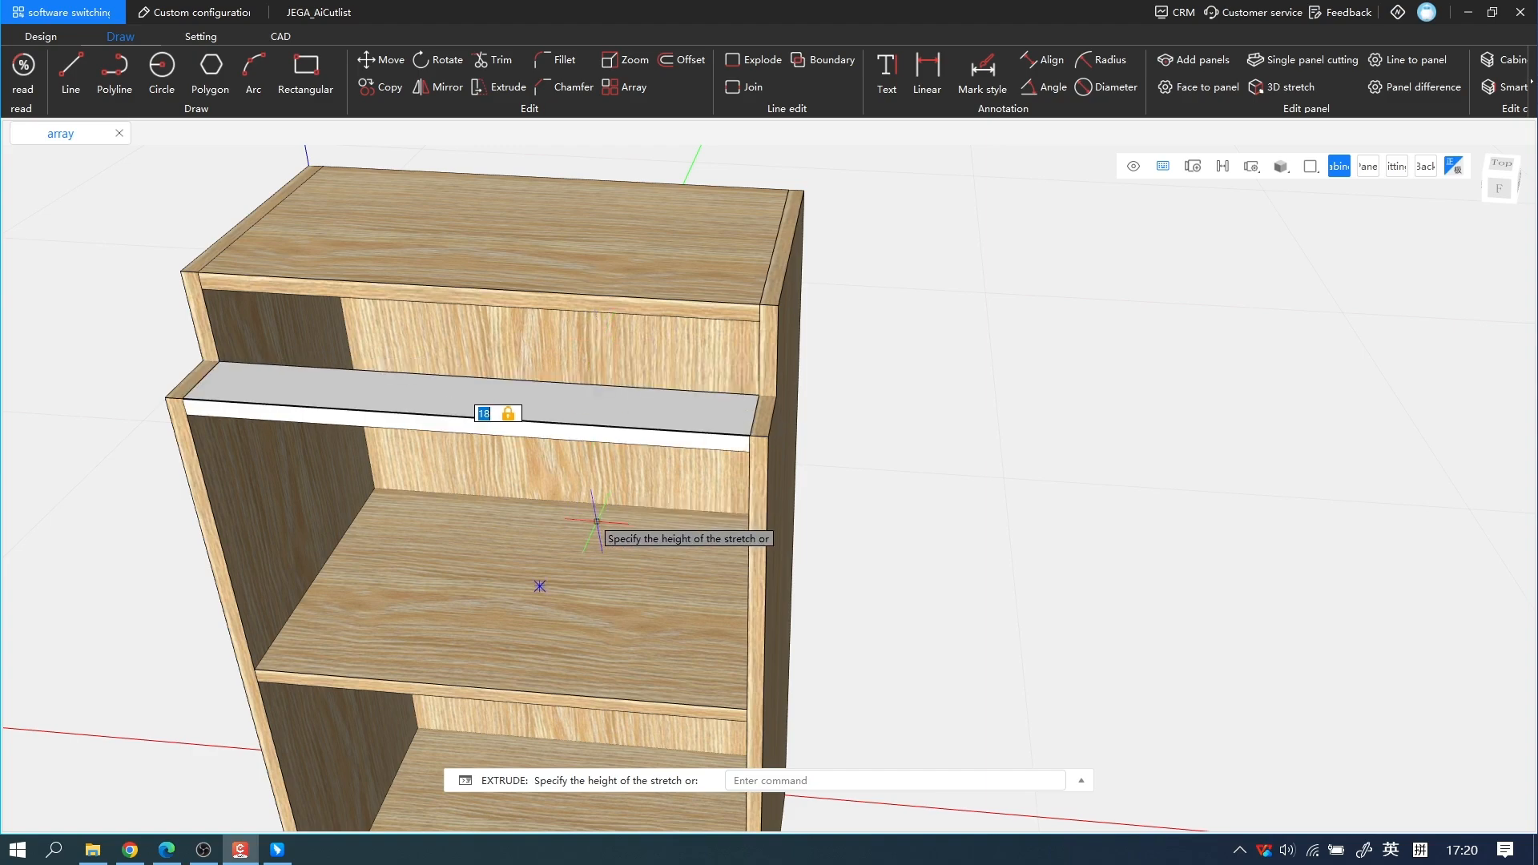
key("Return")
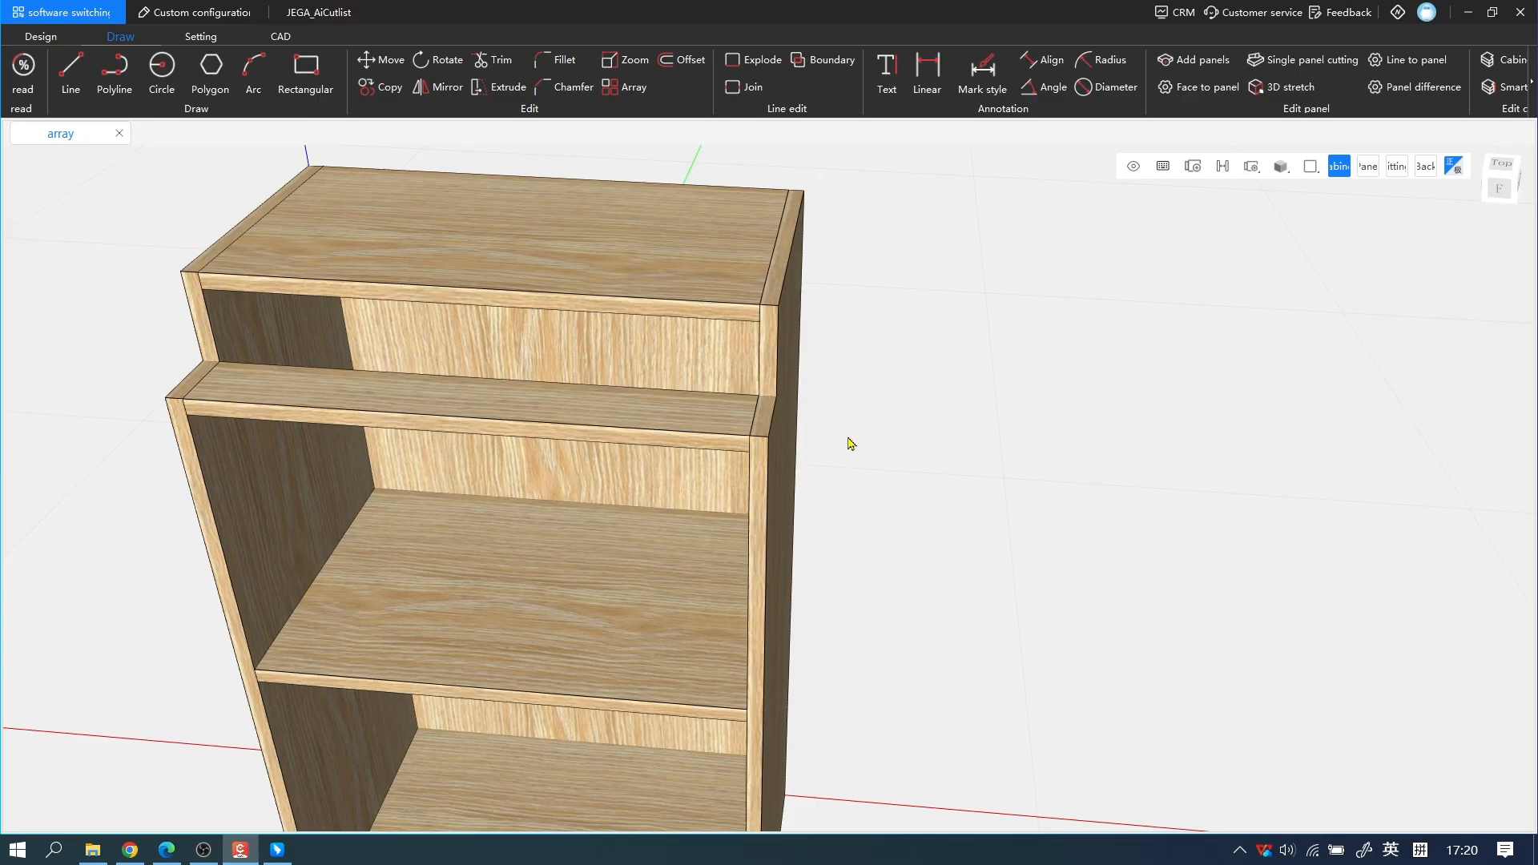
Step: Add an 18 mm thick vertical panel closing the front opening between the cabinet's top panel and the stepped ledge
middle_click_drag(850, 443, 913, 415)
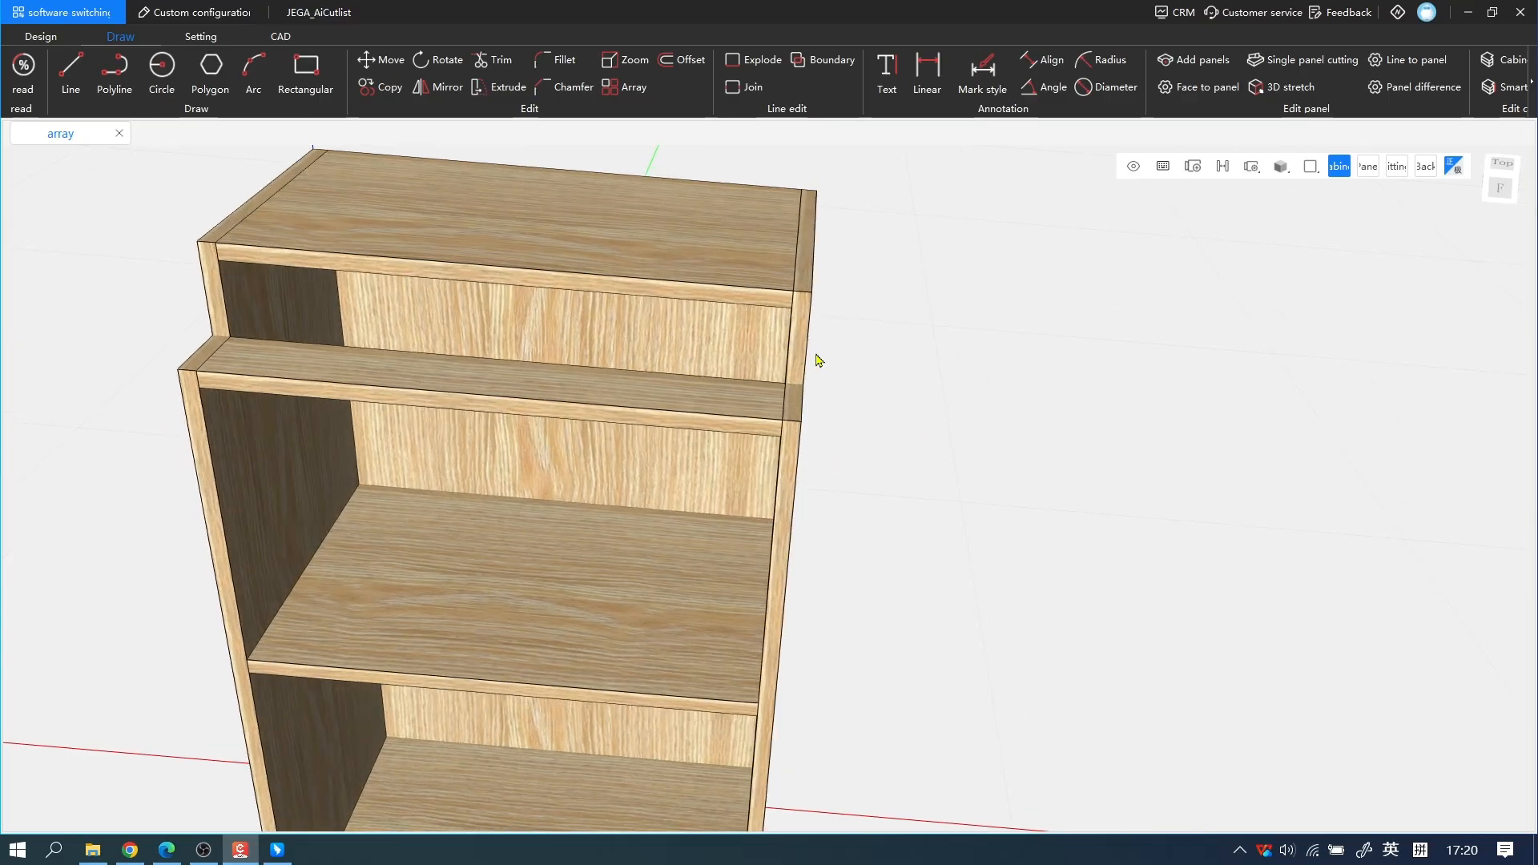
key("f")
scroll(764, 388, "up", 5)
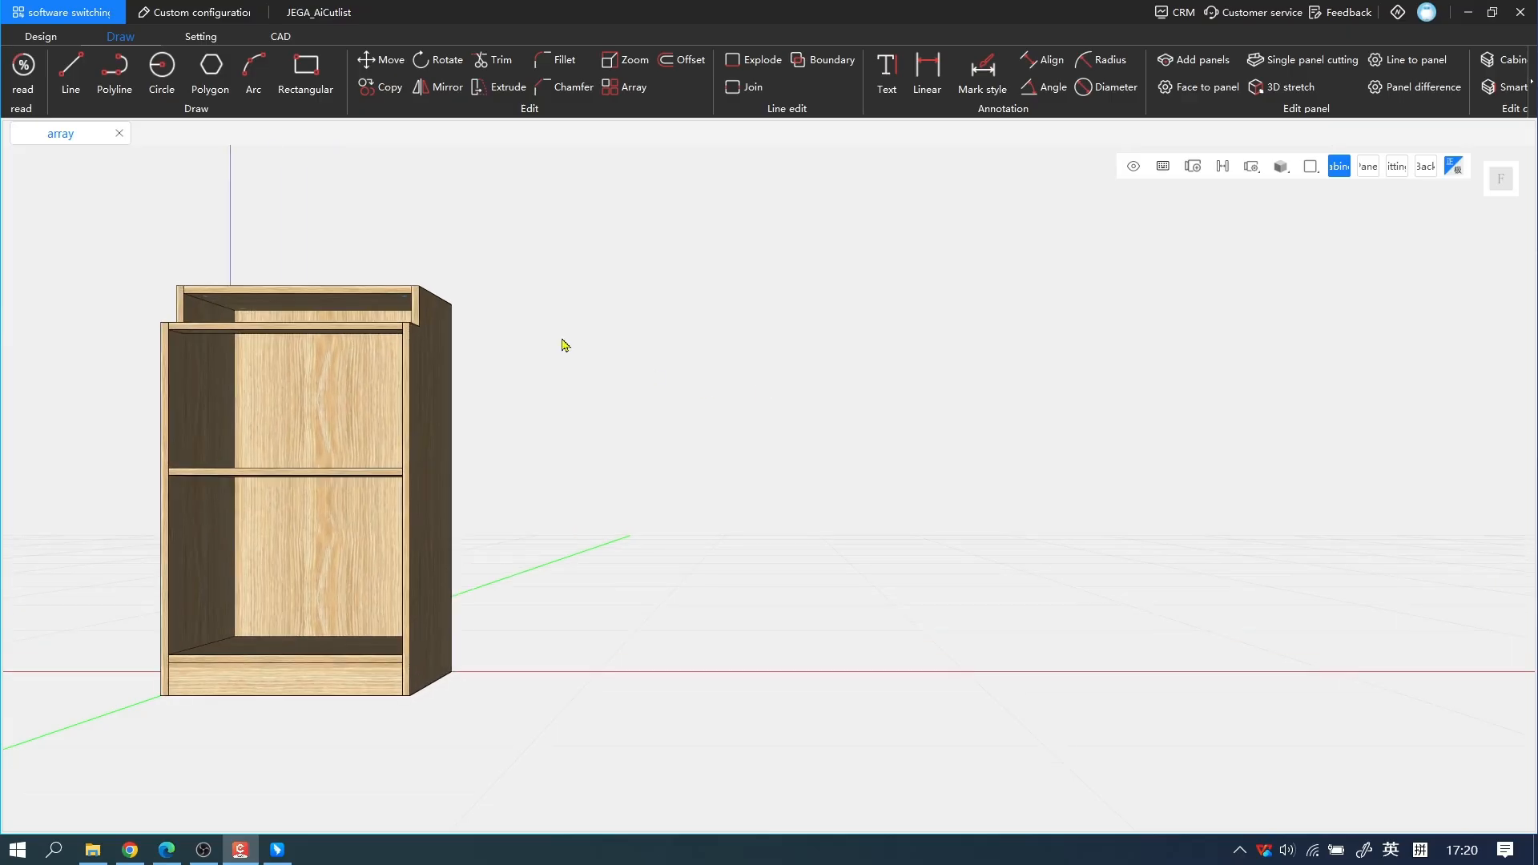
middle_click_drag(563, 344, 896, 488, "shift")
scroll(897, 474, "up", 2)
middle_click_drag(880, 330, 843, 545)
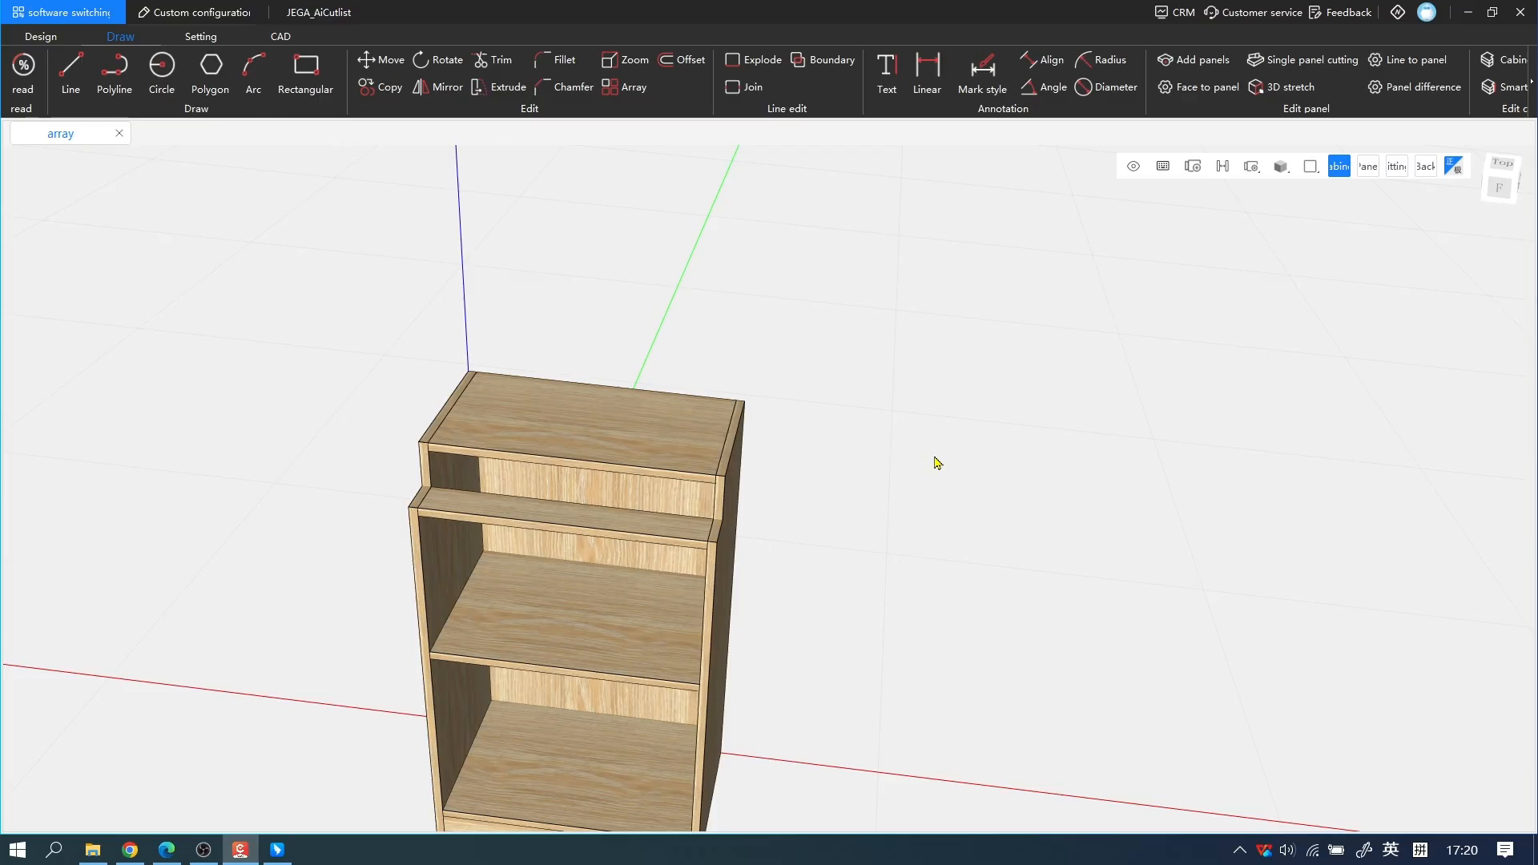
key("ctrl+9")
key("space")
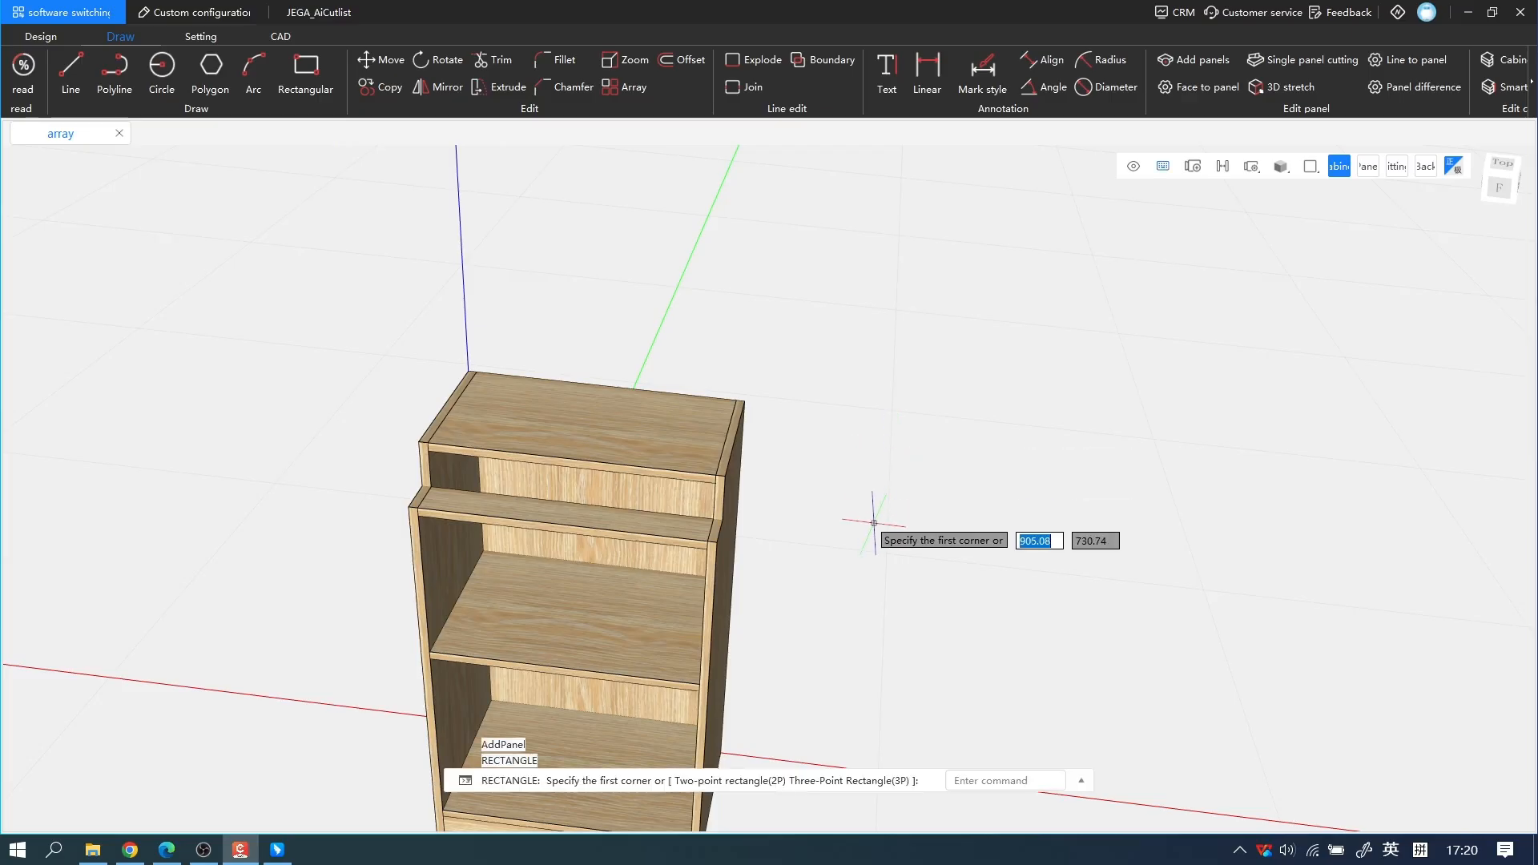
scroll(837, 549, "up", 2)
scroll(480, 496, "up", 2)
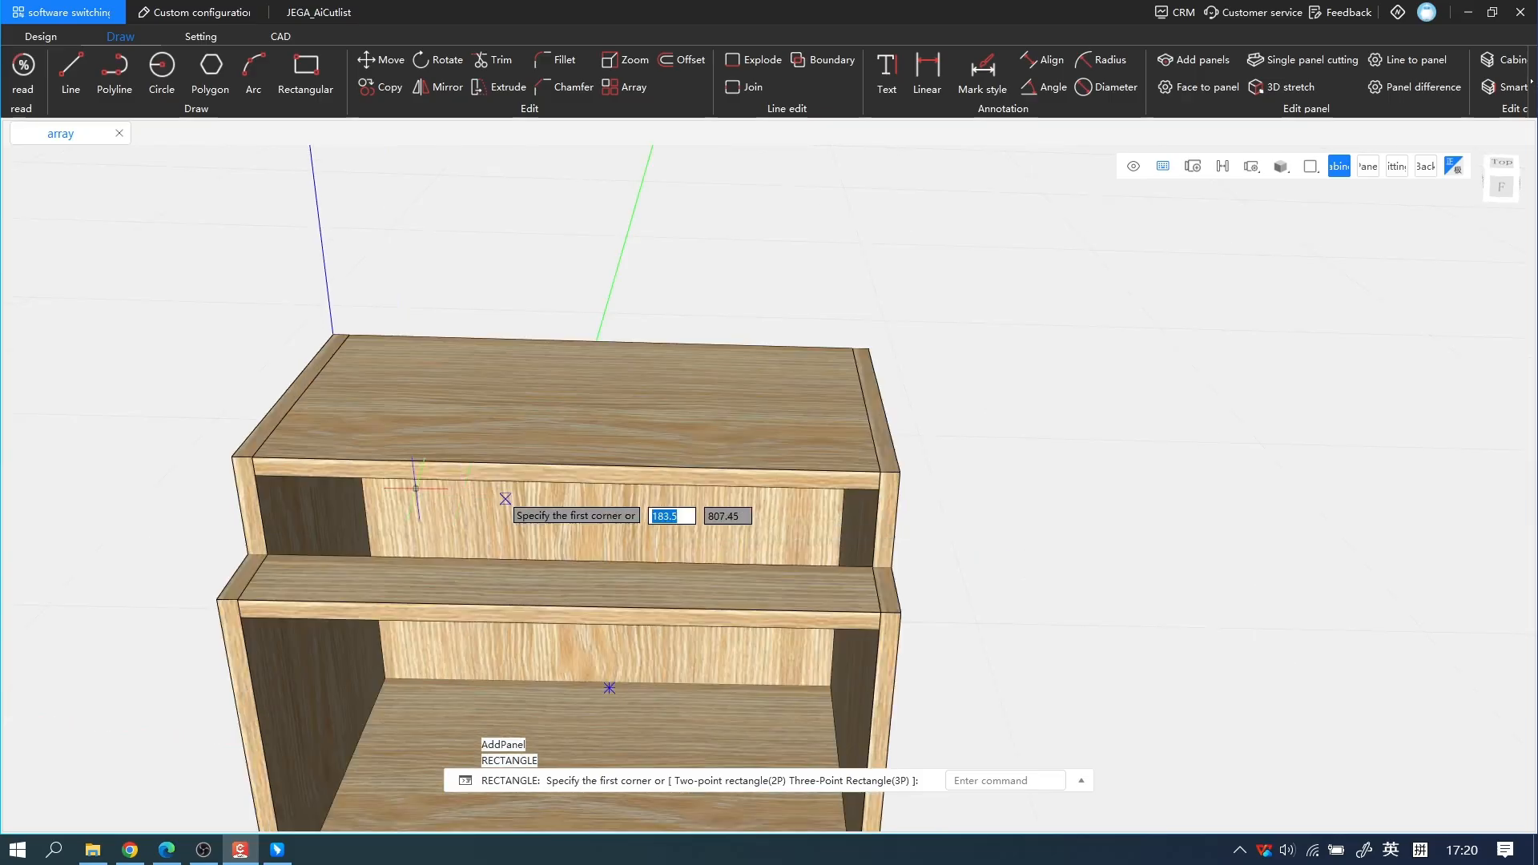
left_click(255, 476)
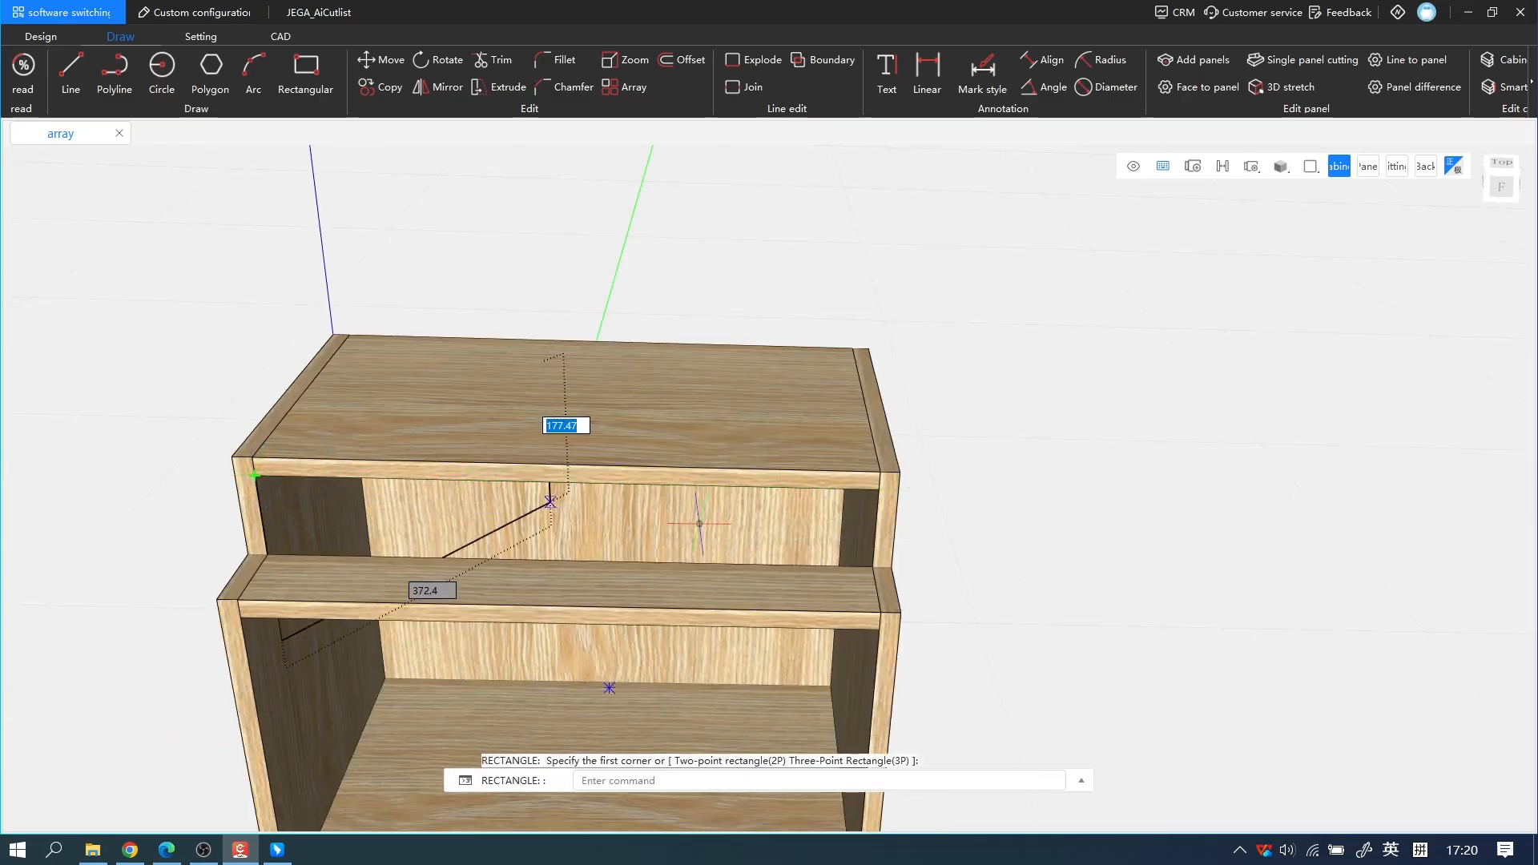
left_click(871, 567)
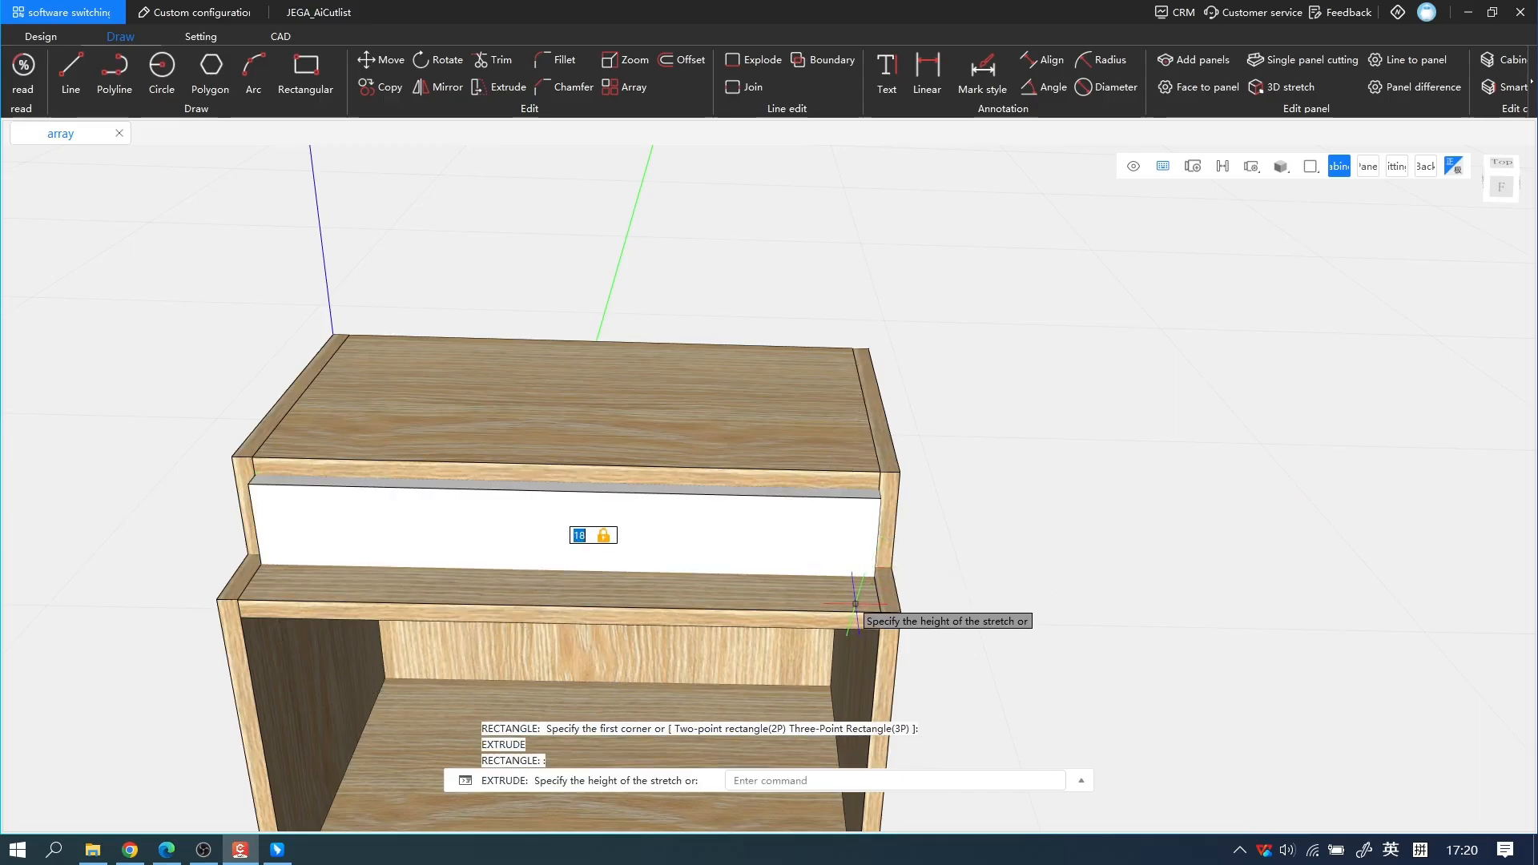
left_click(793, 336)
Step: Add an 18 mm thick panel covering the cabinet's whole top, including the upper edges of both side panels
middle_click_drag(715, 660, 590, 435)
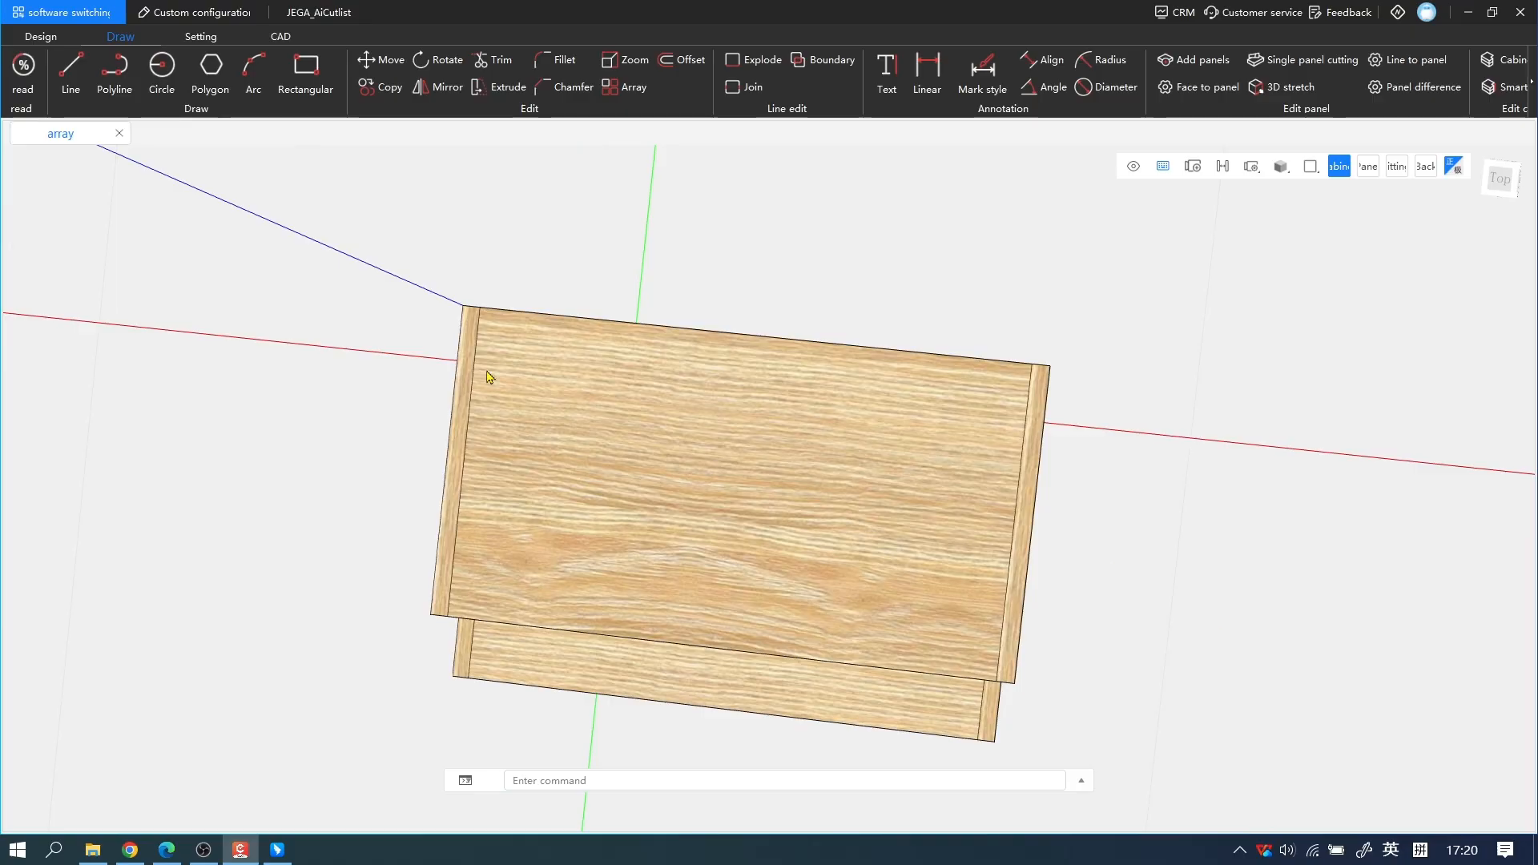
key("space")
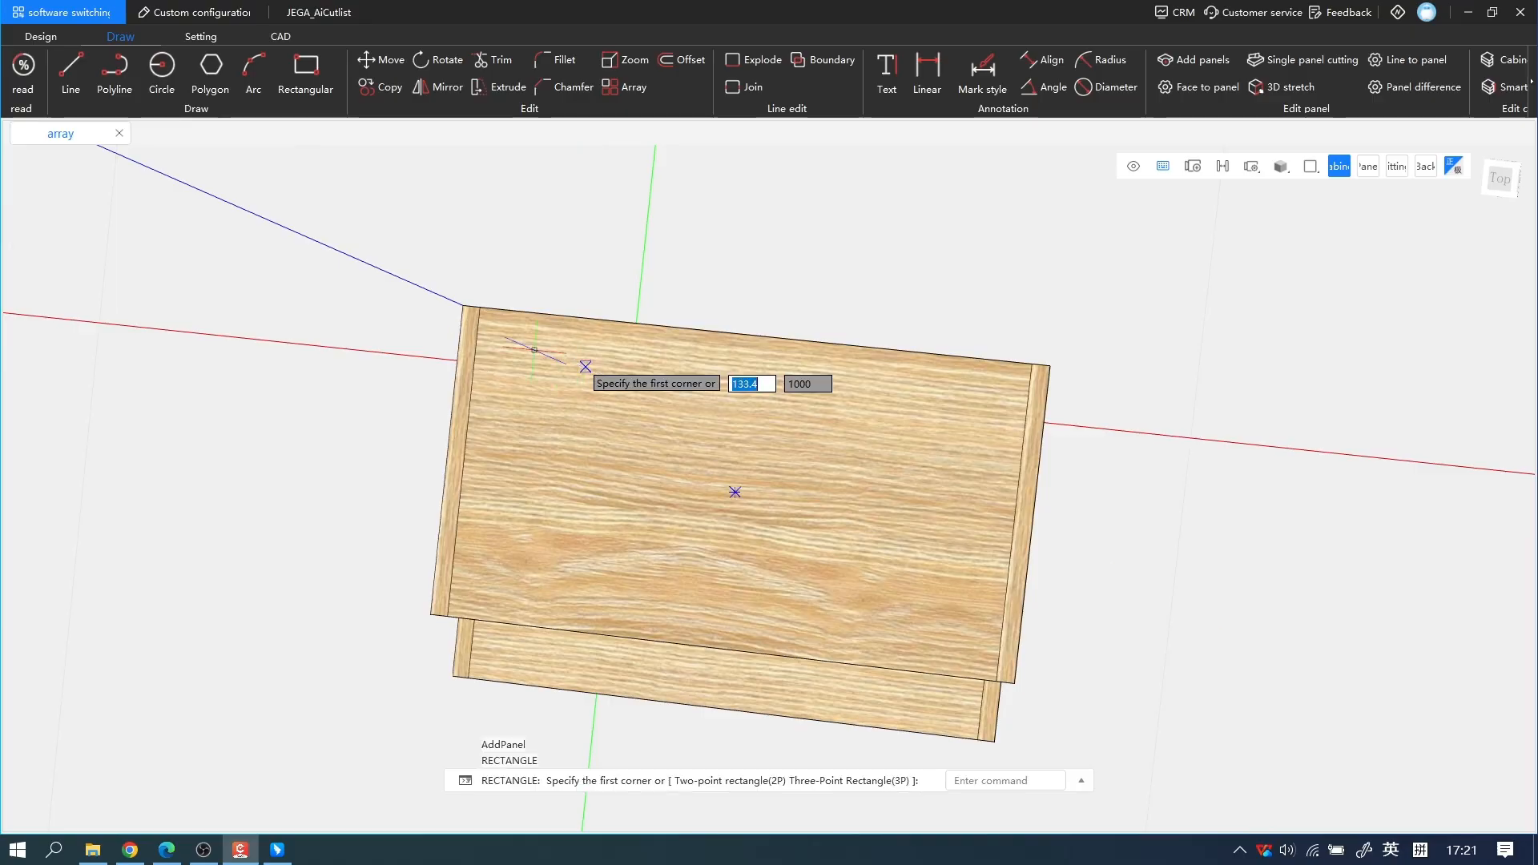
left_click(468, 306)
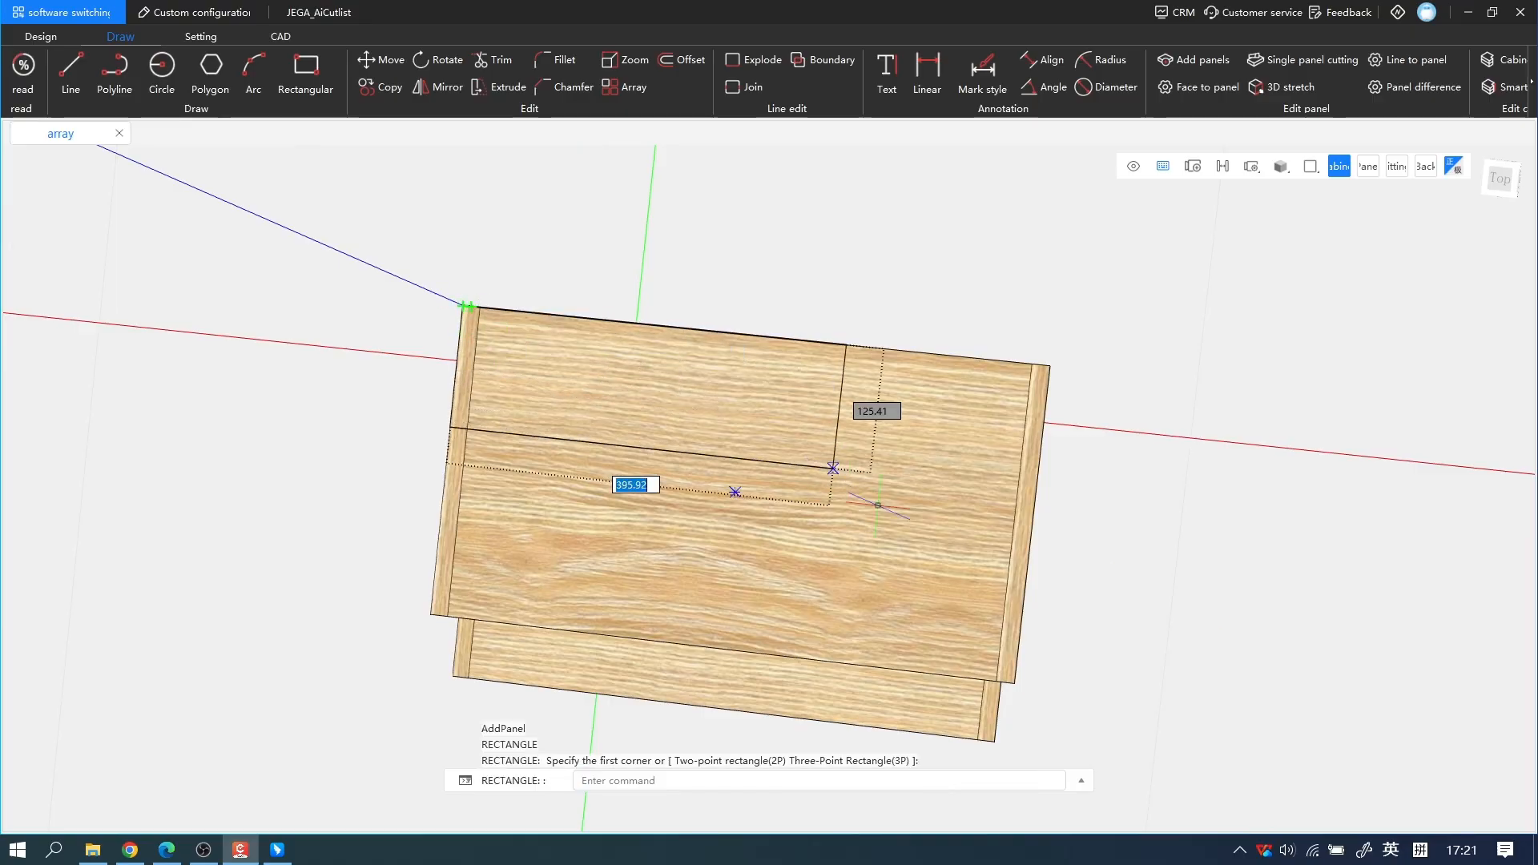
left_click(1015, 650)
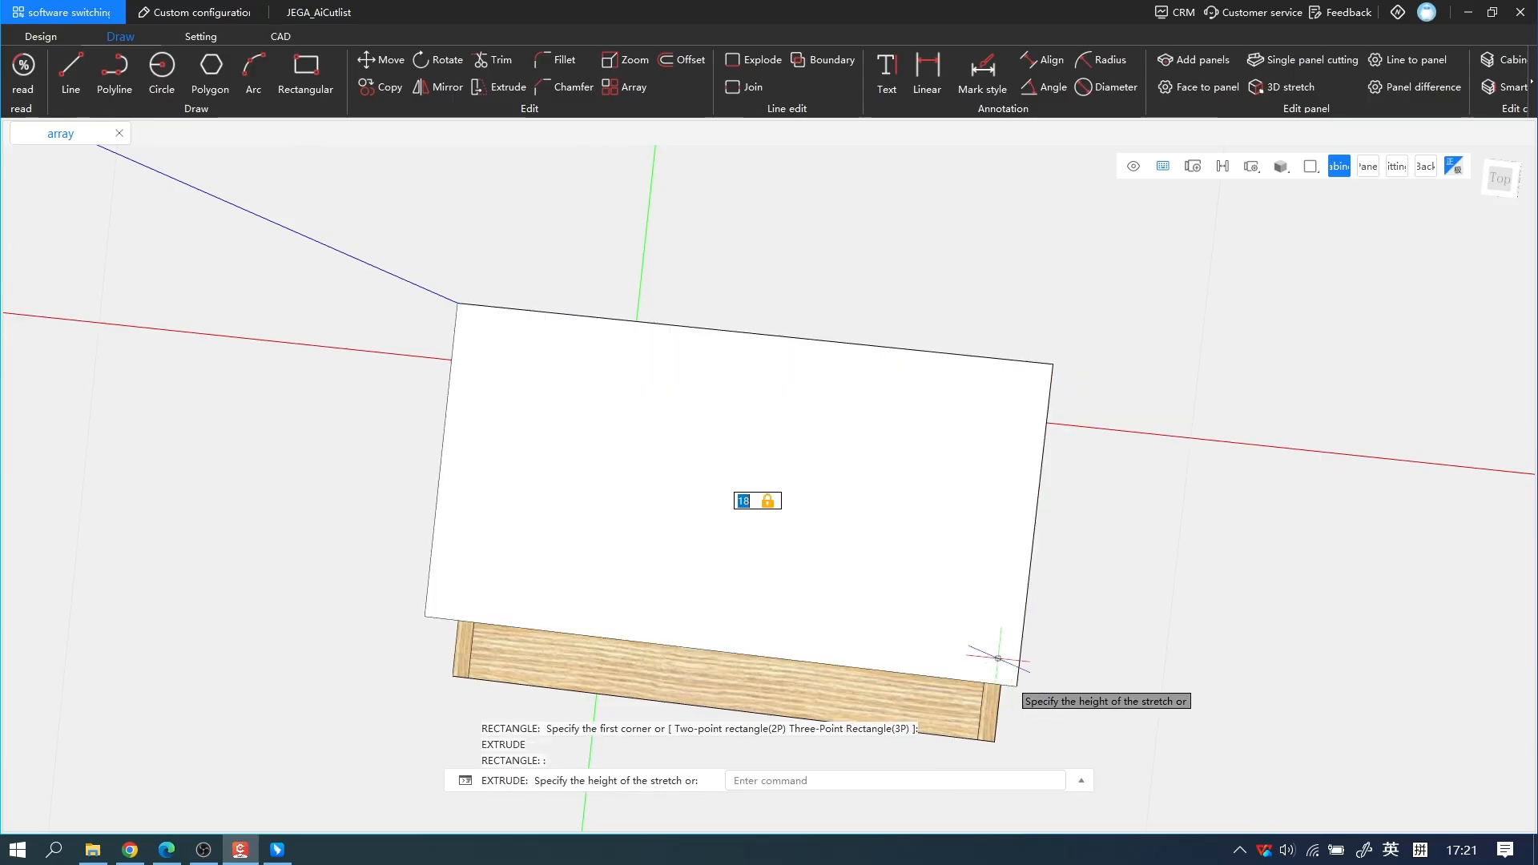
left_click(978, 462)
Step: In the top view, draw a freehand rectangle on the empty ground beside the cabinet
middle_click_drag(978, 463, 465, 313)
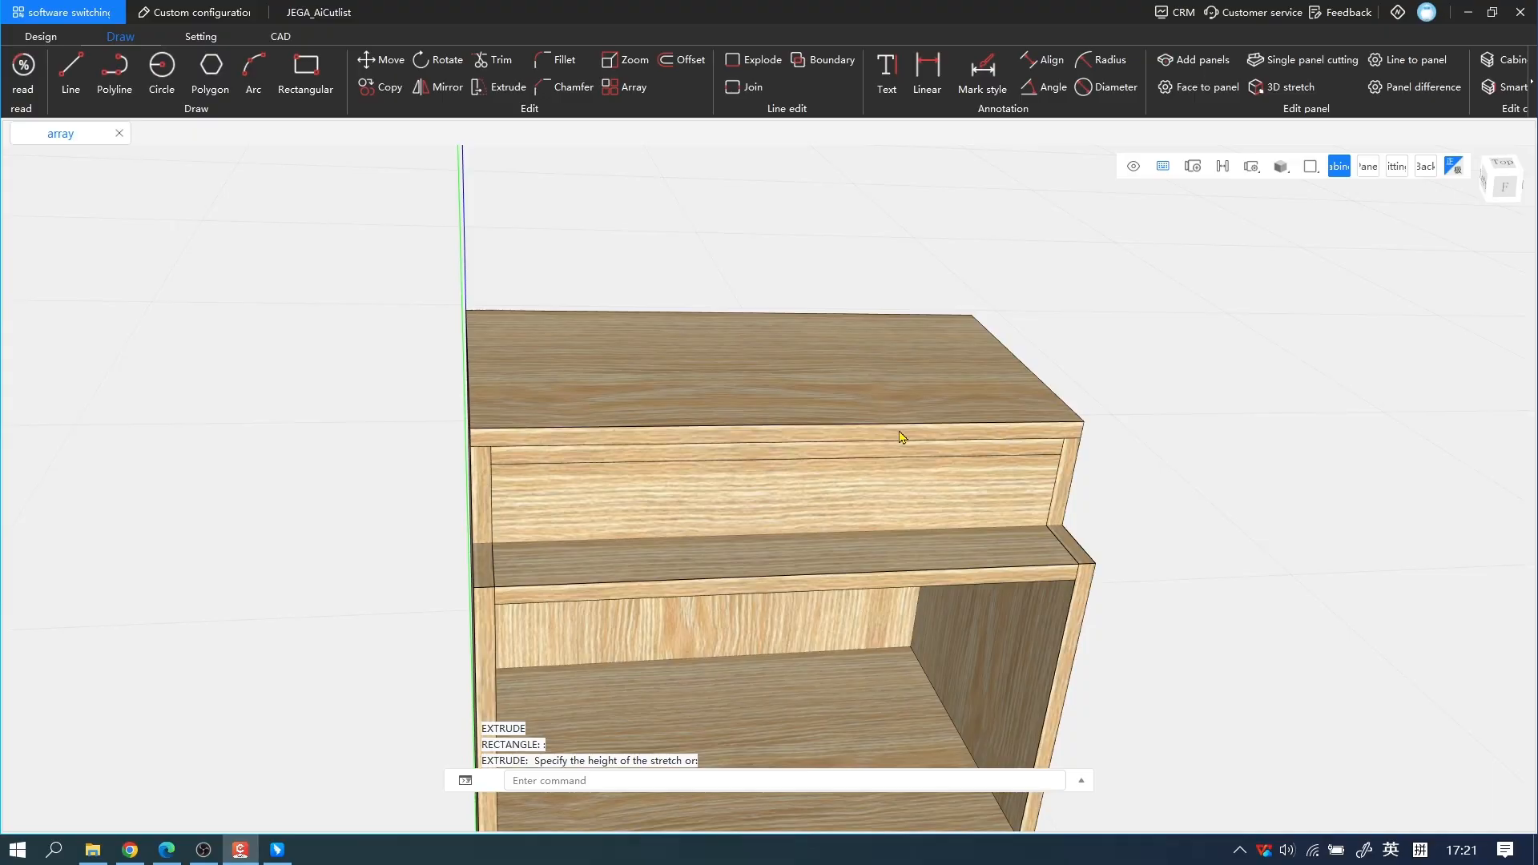
scroll(1140, 471, "down", 3)
middle_click_drag(1181, 504, 1051, 454)
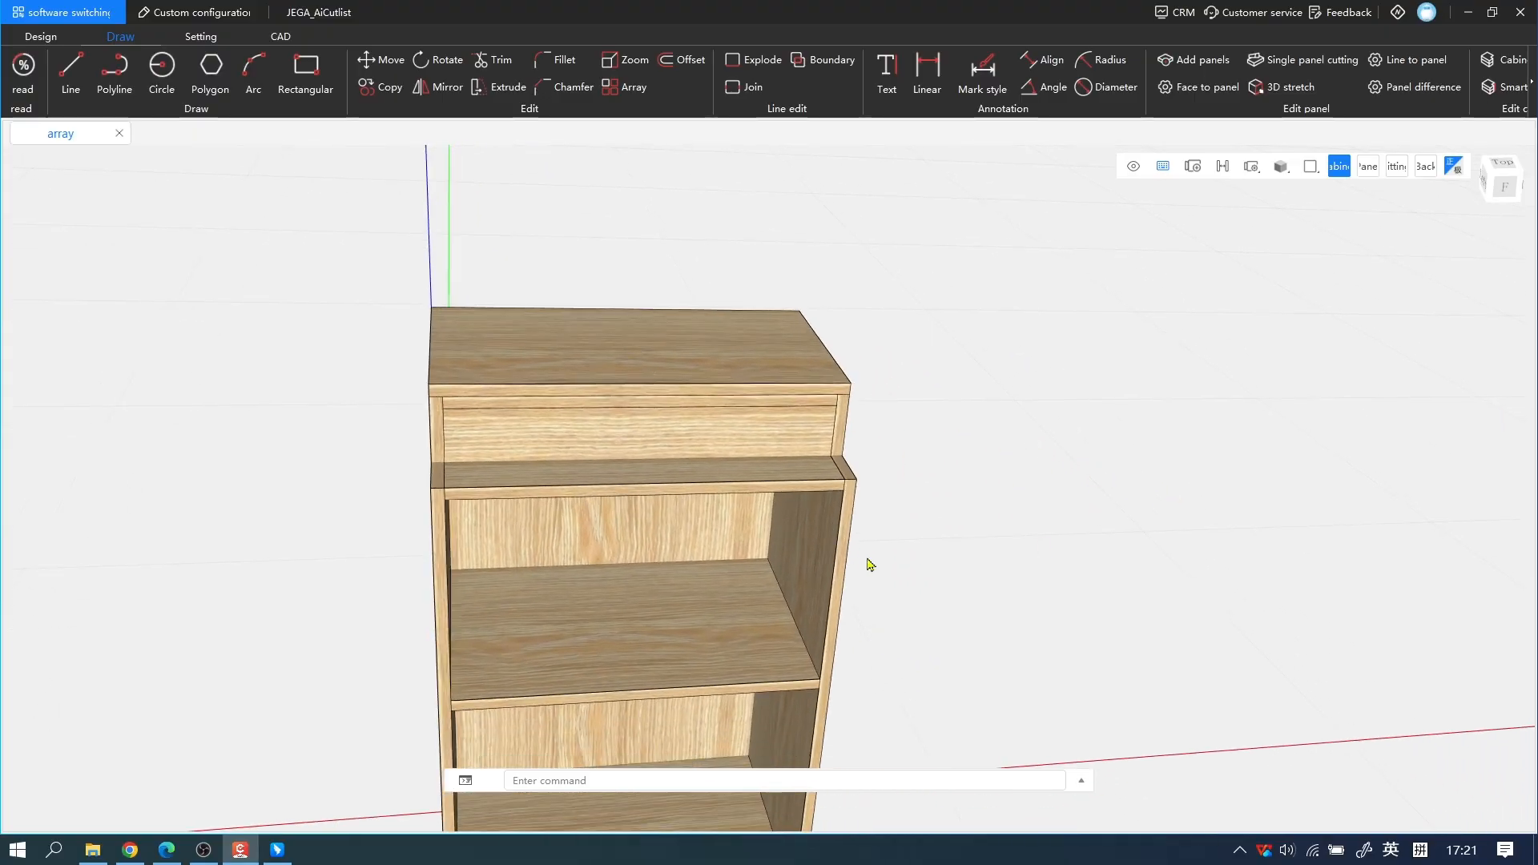
middle_click_drag(865, 563, 575, 267)
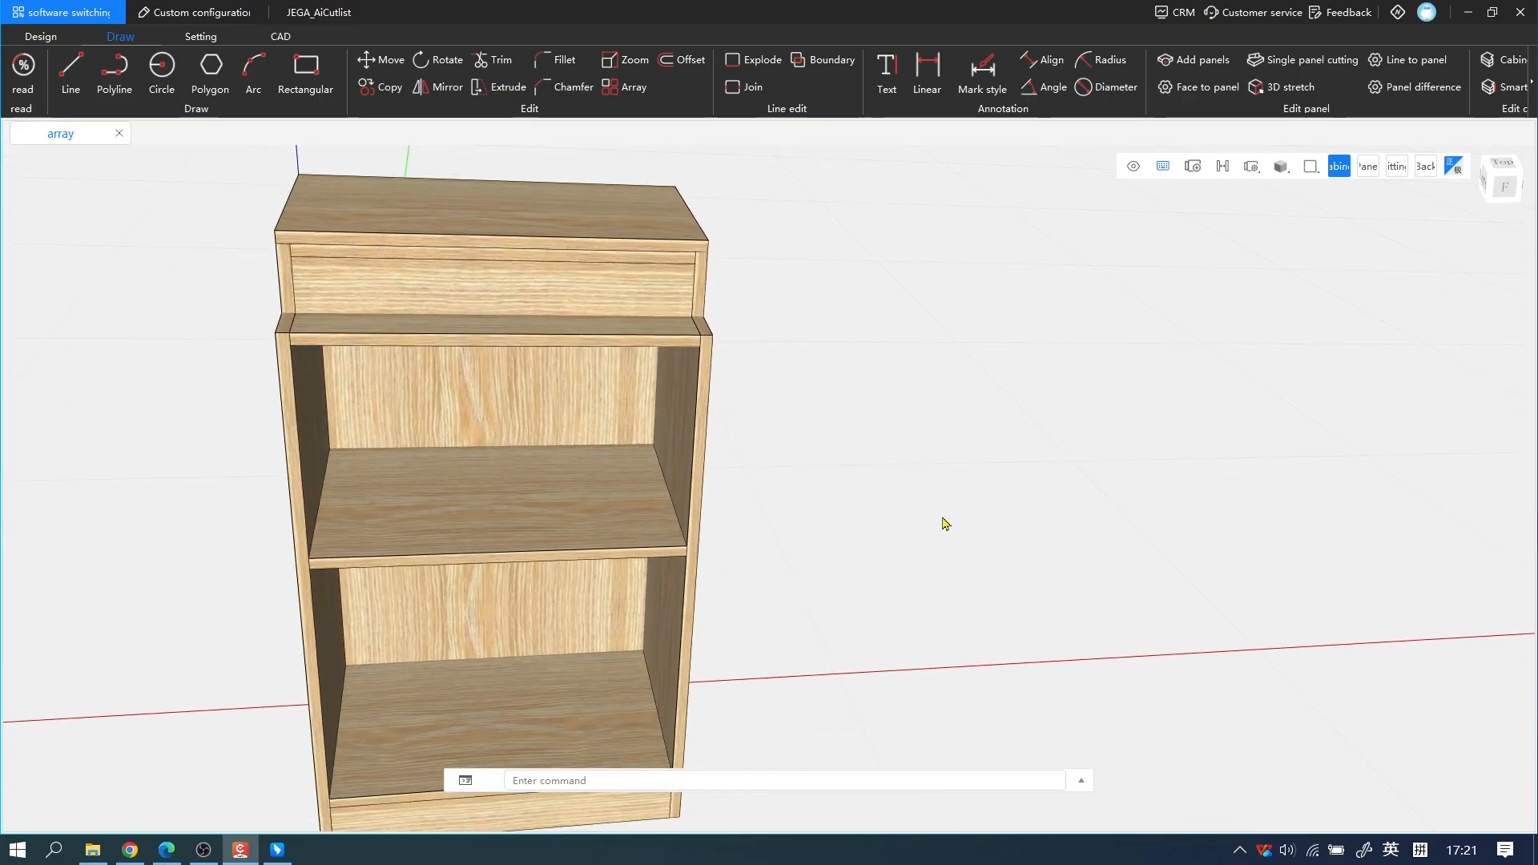
middle_click_drag(1018, 539, 625, 529)
middle_click_drag(875, 484, 1017, 433)
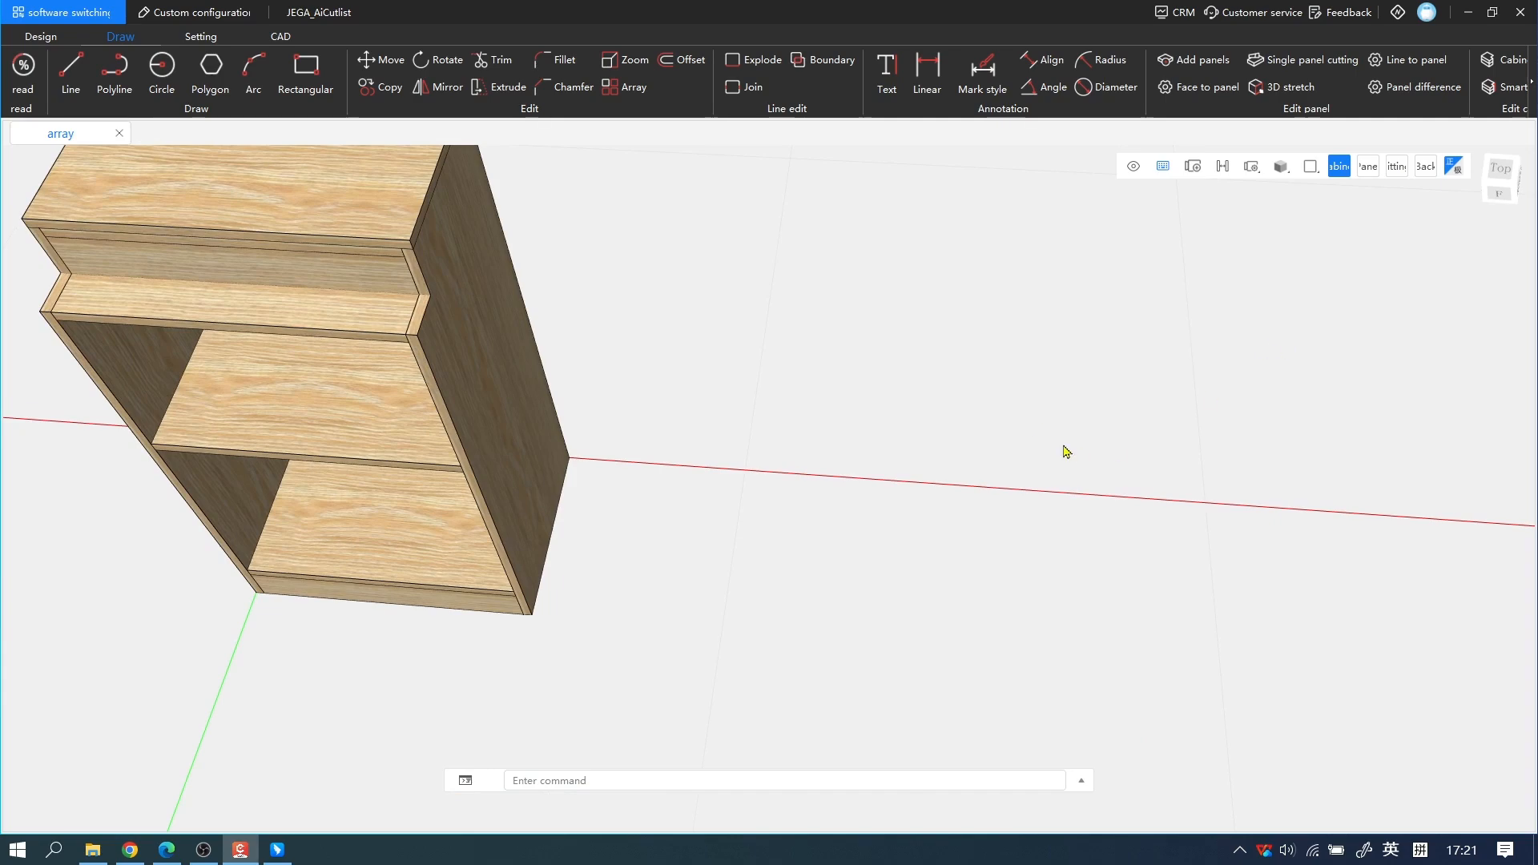
left_click(1499, 184)
scroll(863, 549, "up", 3)
scroll(816, 612, "up", 1)
middle_click_drag(816, 612, 872, 388)
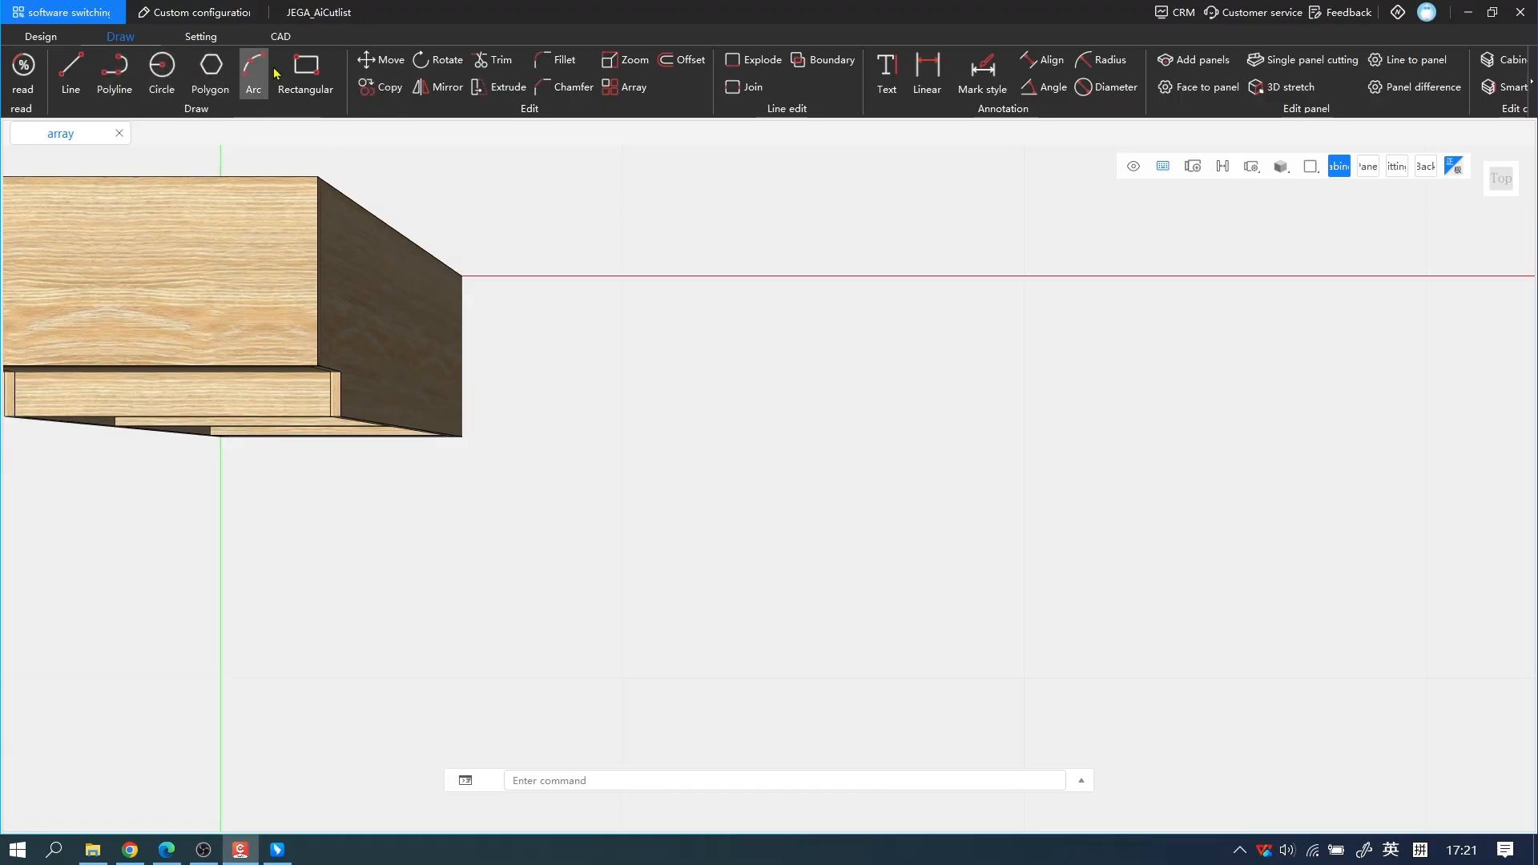
left_click(305, 71)
left_click(606, 299)
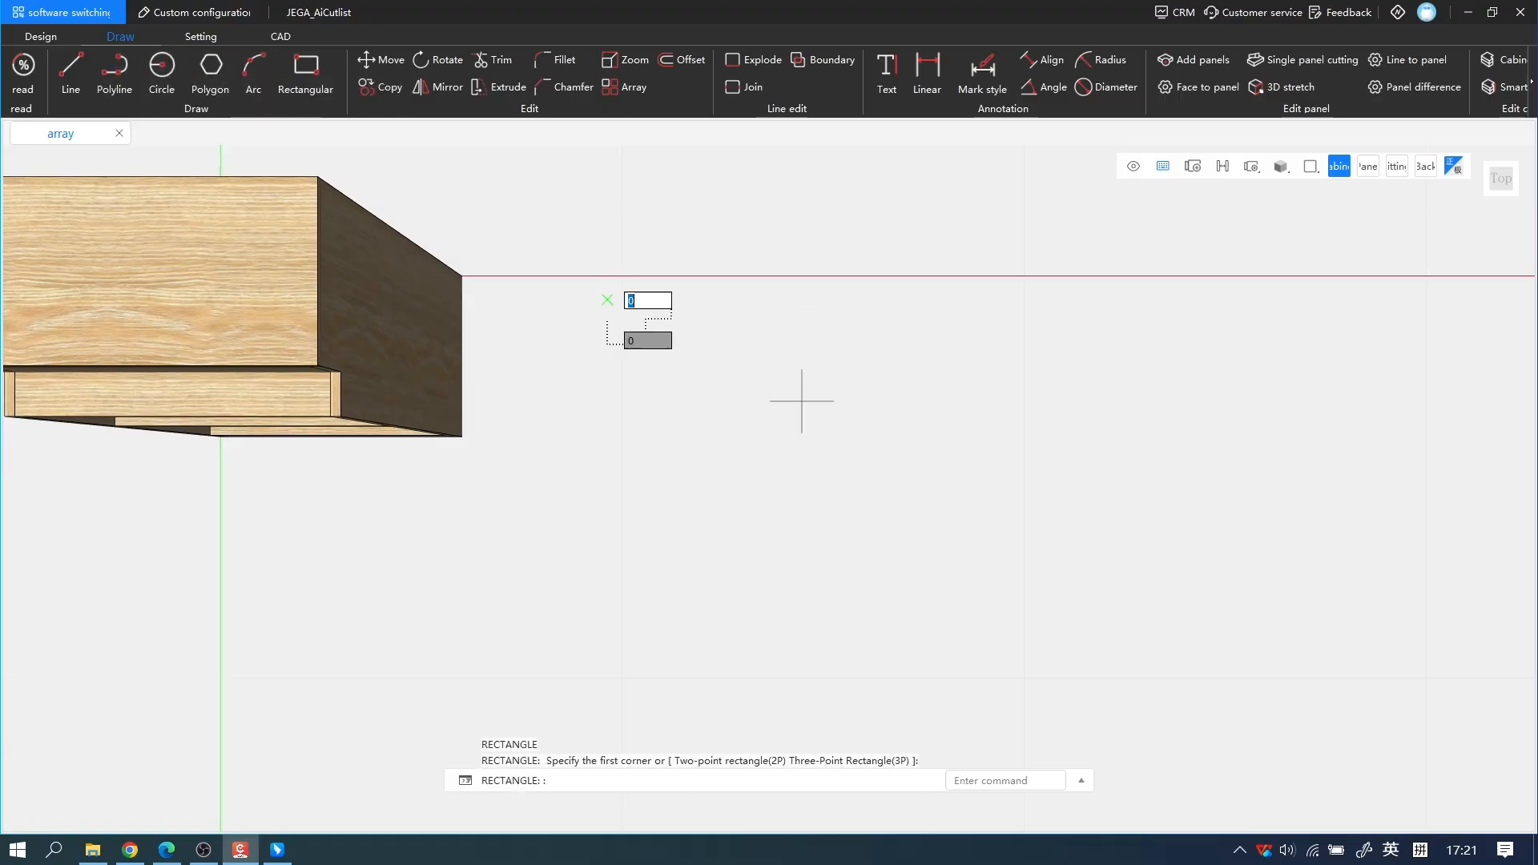
left_click(831, 418)
Step: Draw a 5-sided polygon inscribed in a circle of about 172 mm radius, on the far side of the rectangle from the cabinet
left_click(205, 81)
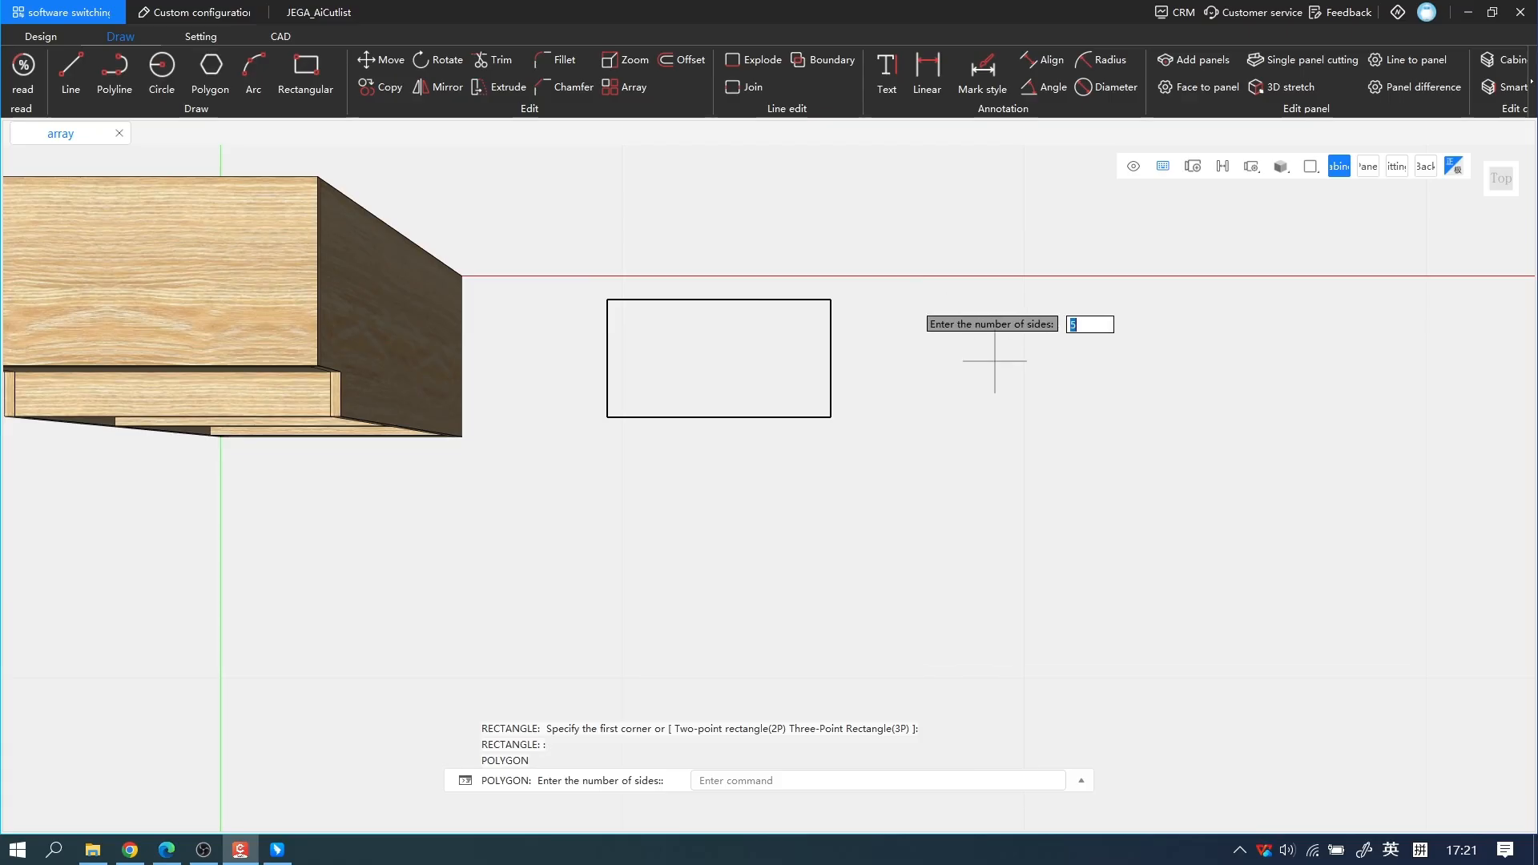
type("5")
key("Return")
left_click(975, 338)
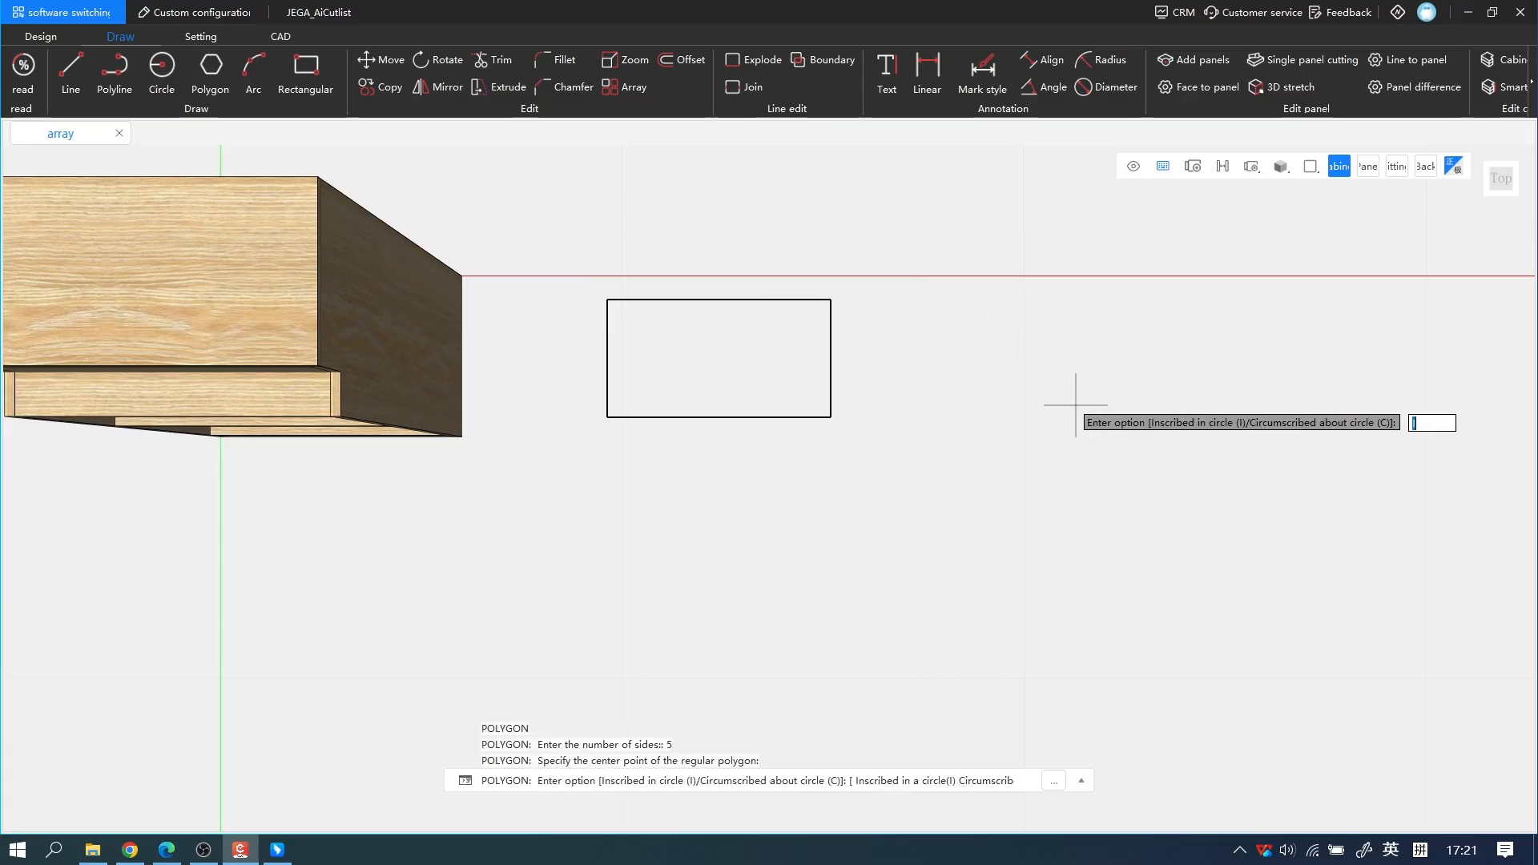
type("I")
key("Return")
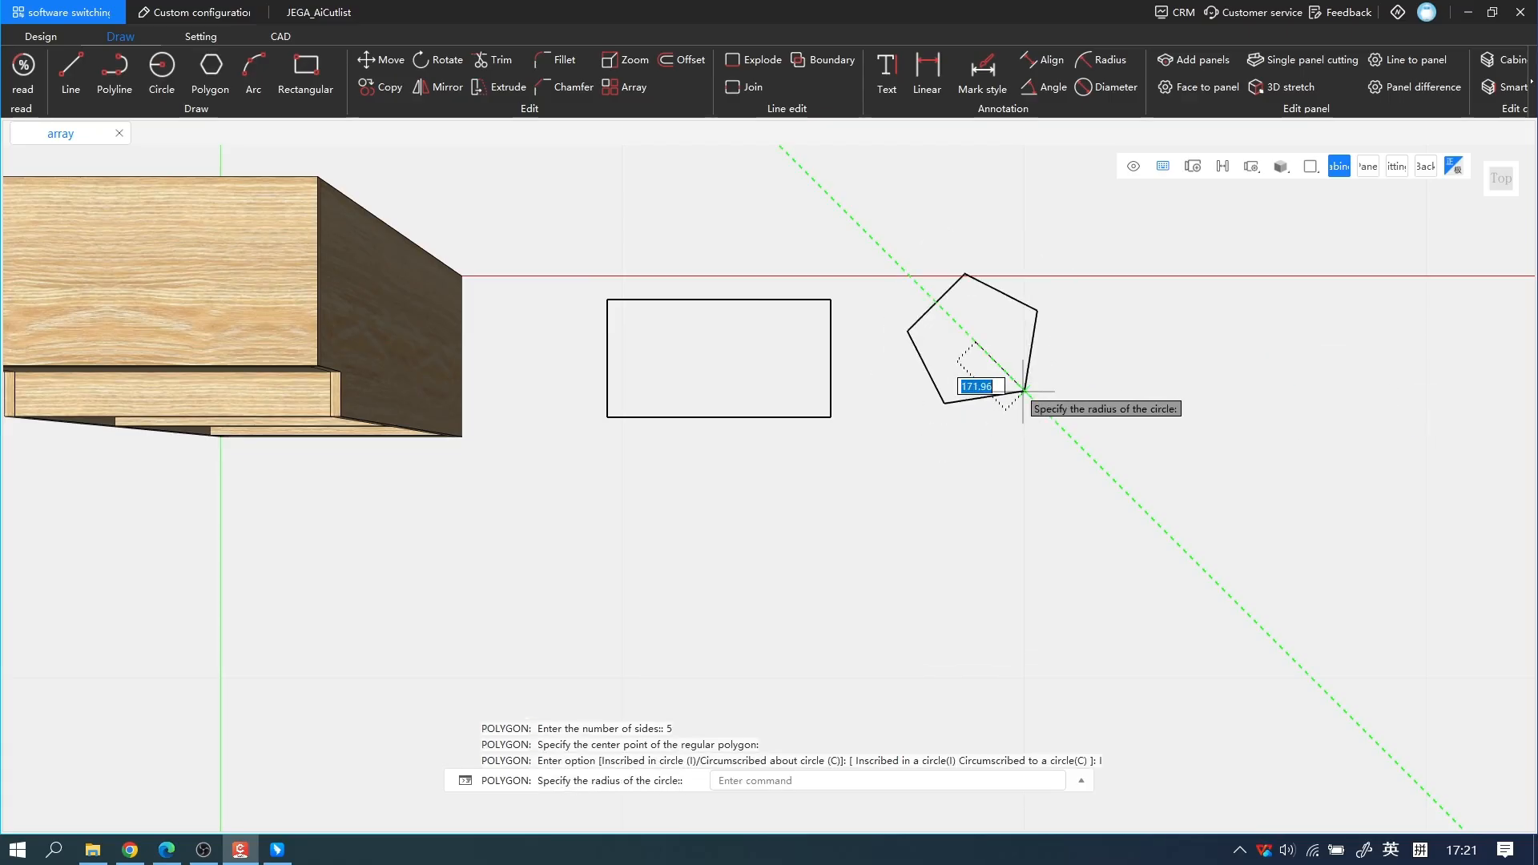
left_click(1025, 391)
Step: Draw a circle by centre and radius next to the pentagon, slightly smaller than it
left_click(160, 64)
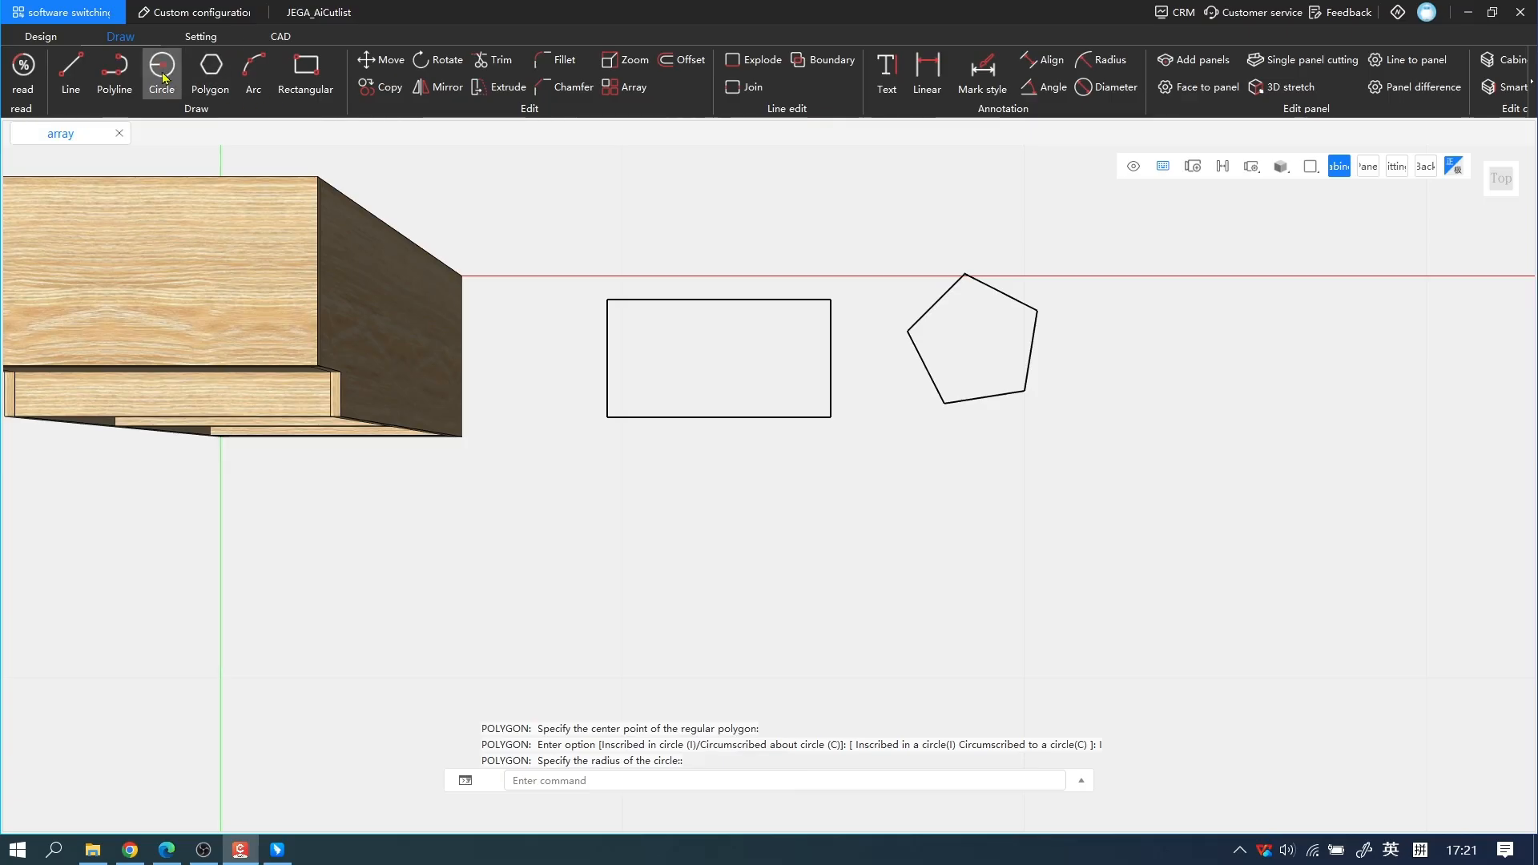
left_click(1128, 324)
left_click(1165, 360)
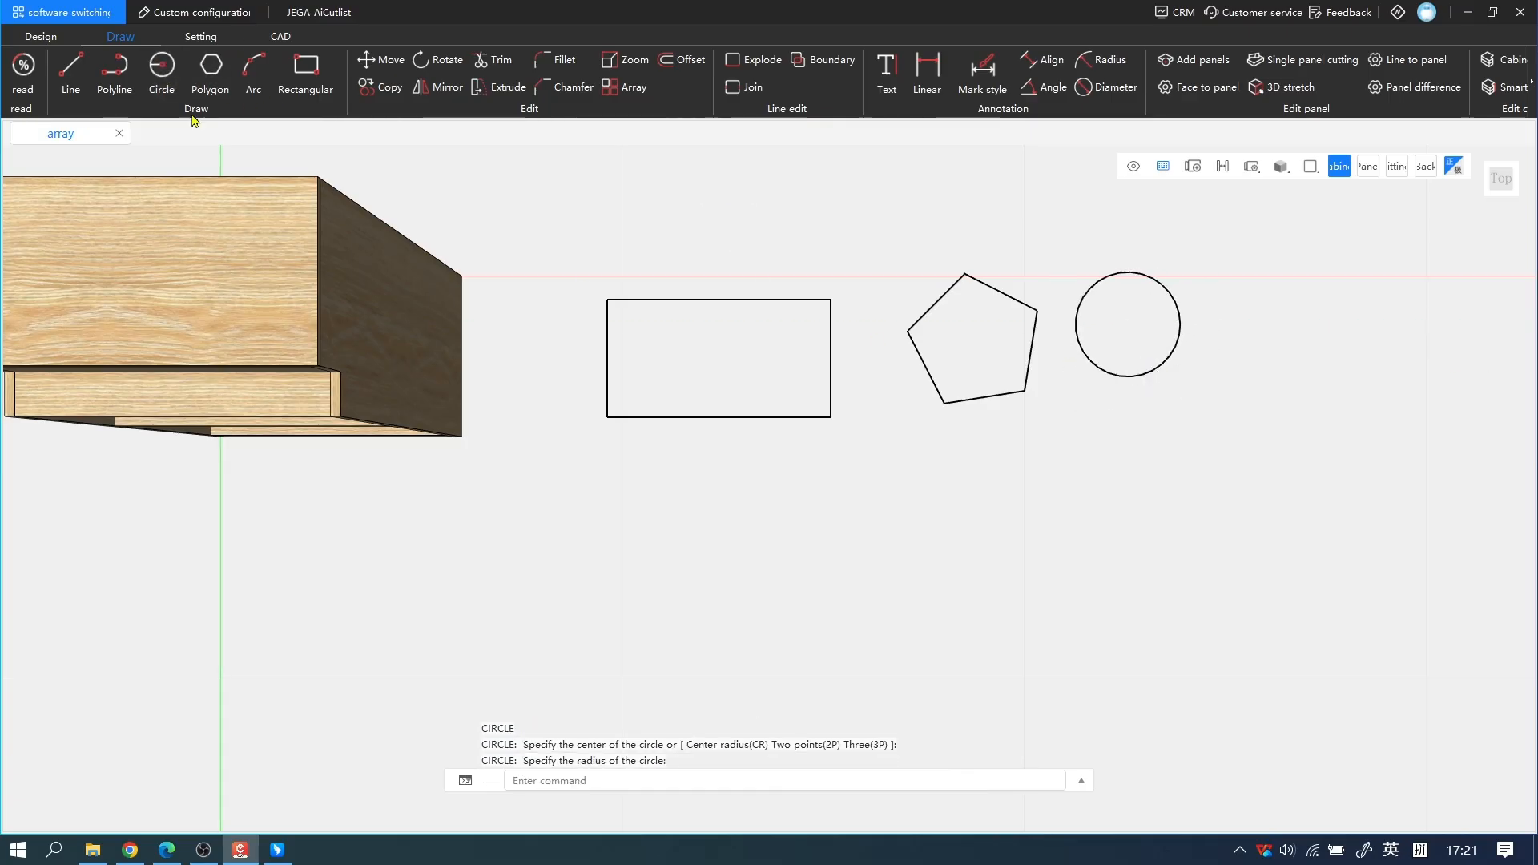
Step: Draw a triangle below the rectangle as a closed polyline, with a first side about 295 mm long
left_click(114, 64)
left_click(614, 566)
left_click(687, 476)
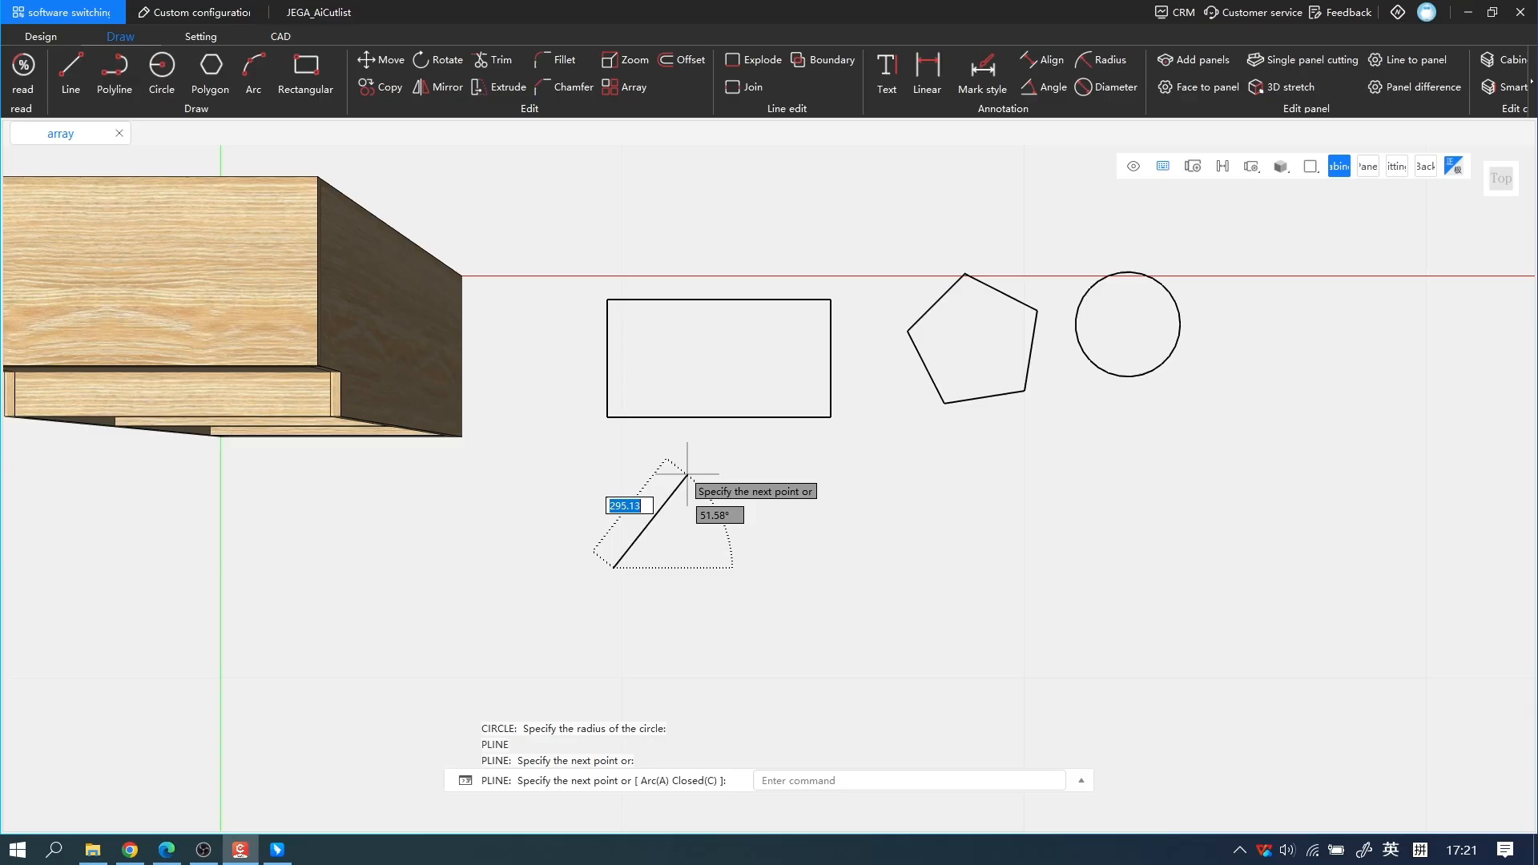
left_click(728, 559)
left_click(614, 567)
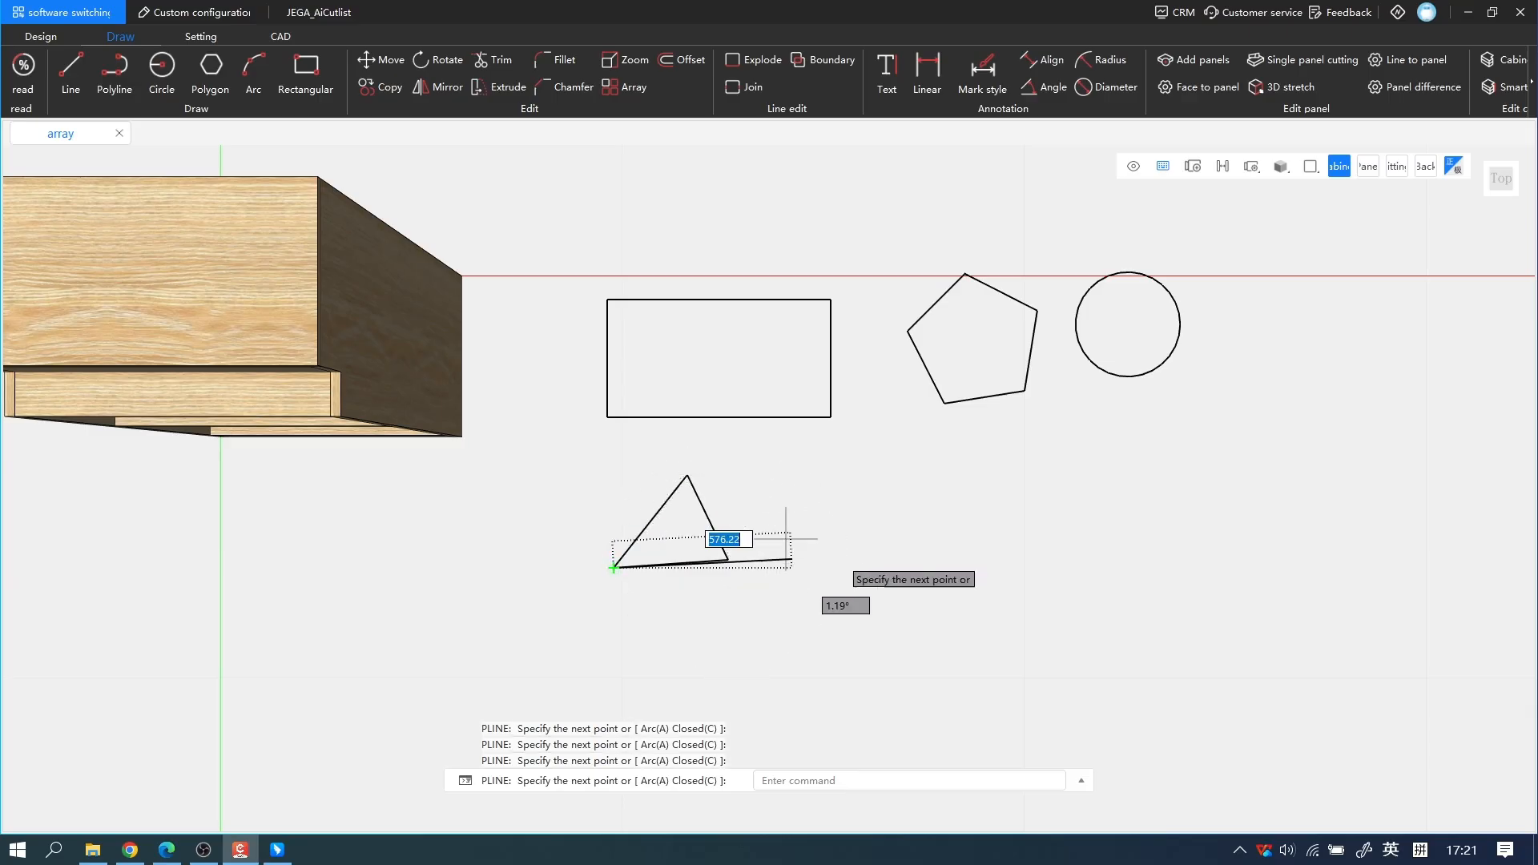
key("Return")
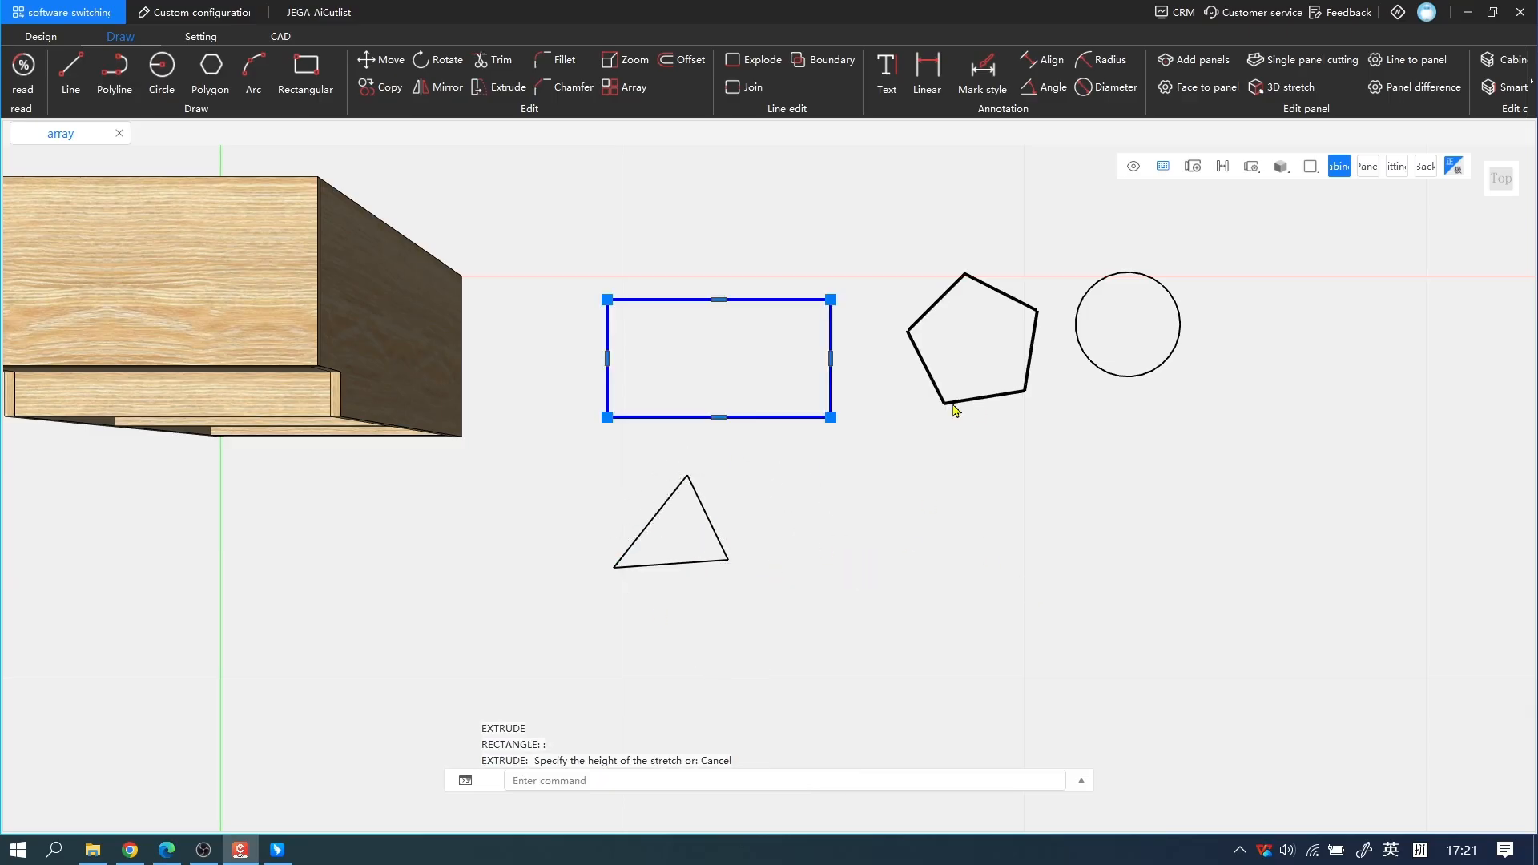
Step: Turn the rectangle, pentagon, circle and triangle together into 18 mm thick panels
left_click(953, 403)
left_click(1105, 374)
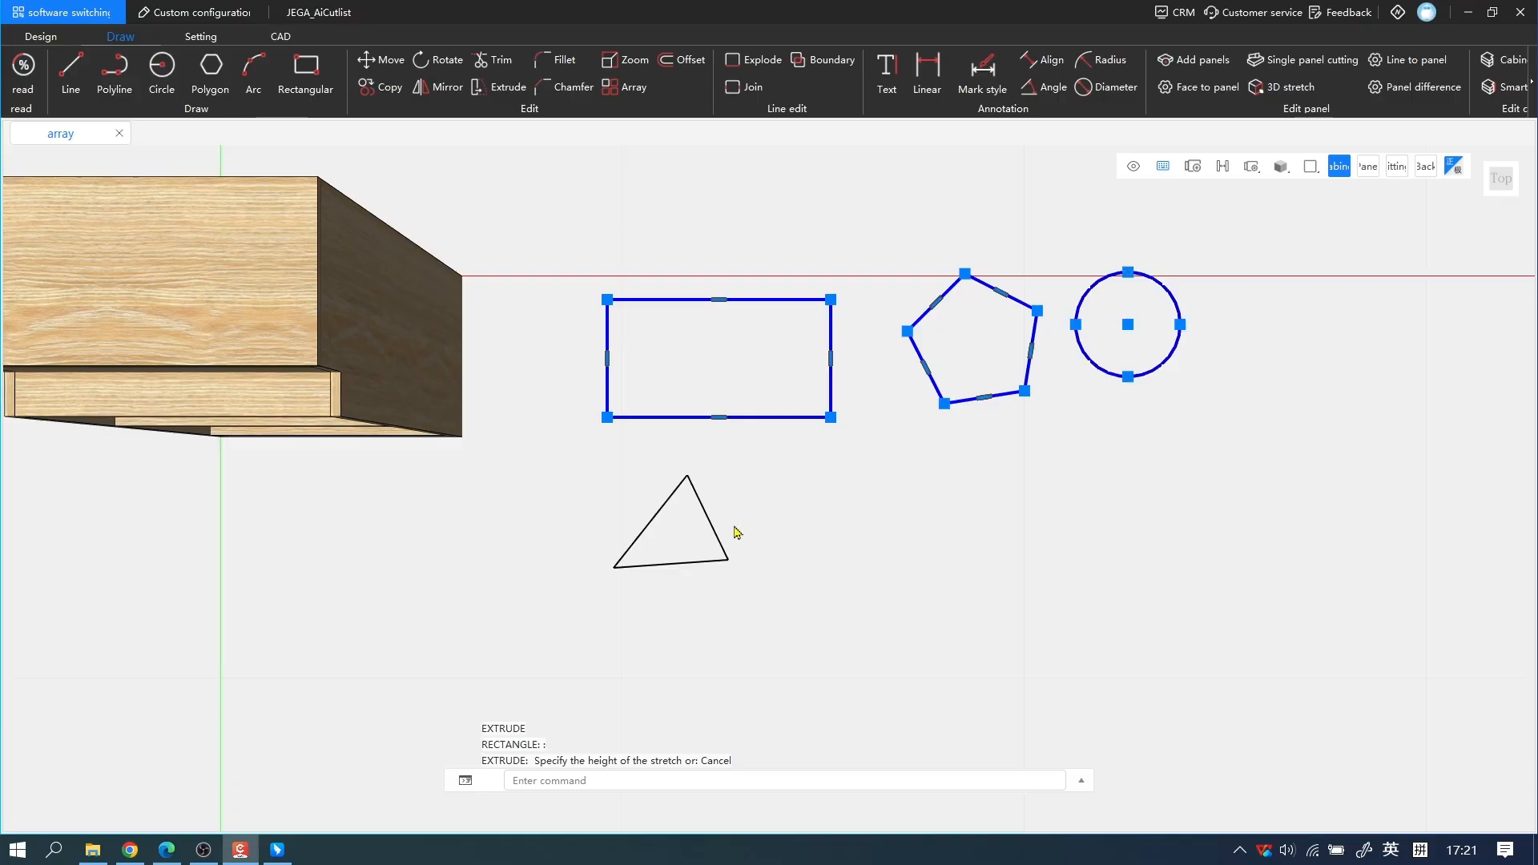
left_click(708, 563)
left_click(1203, 65)
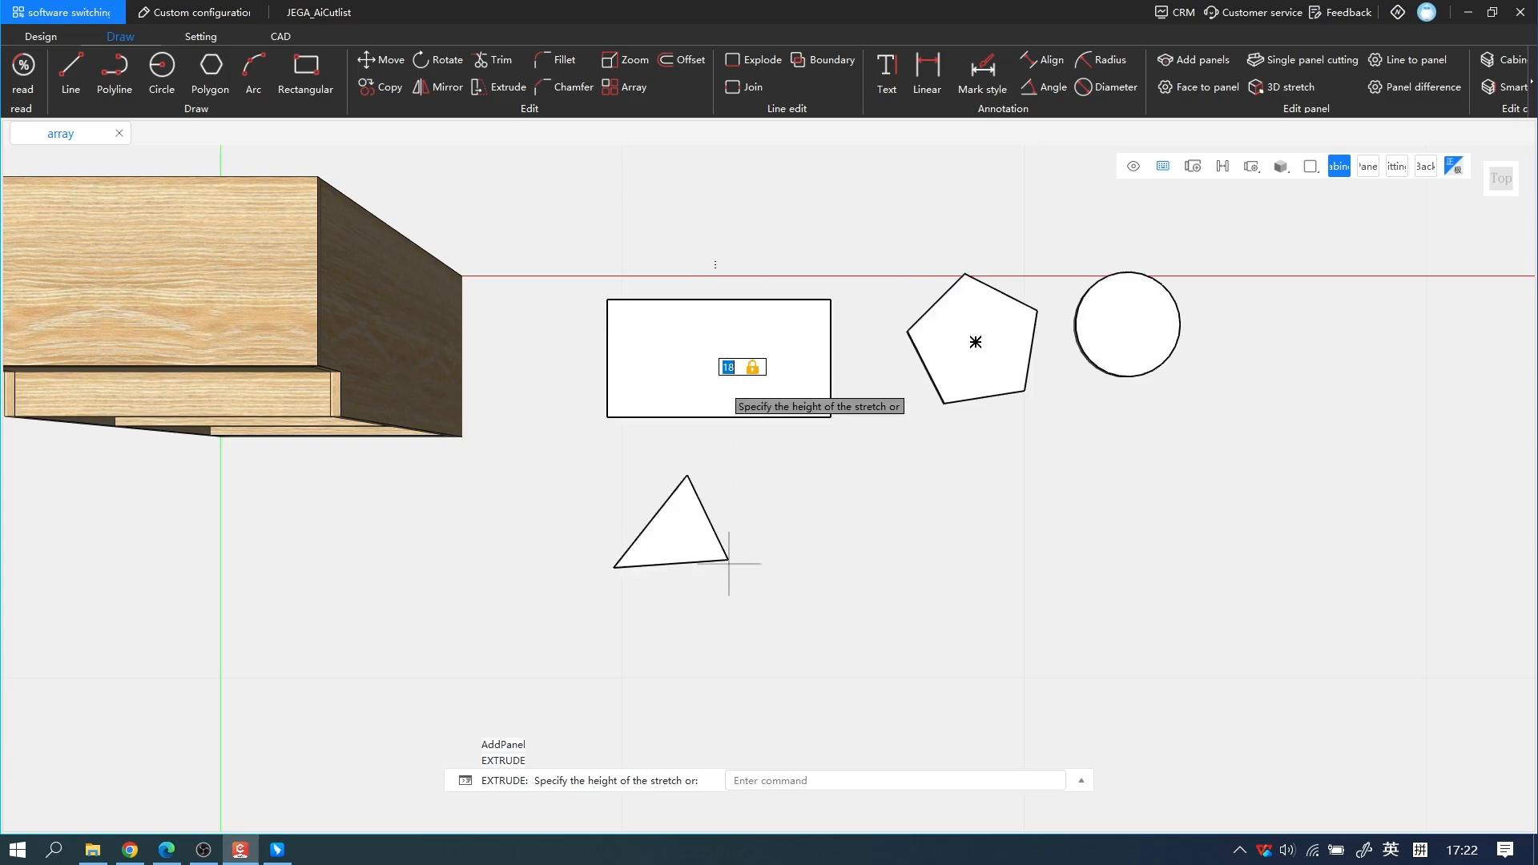
key("Return")
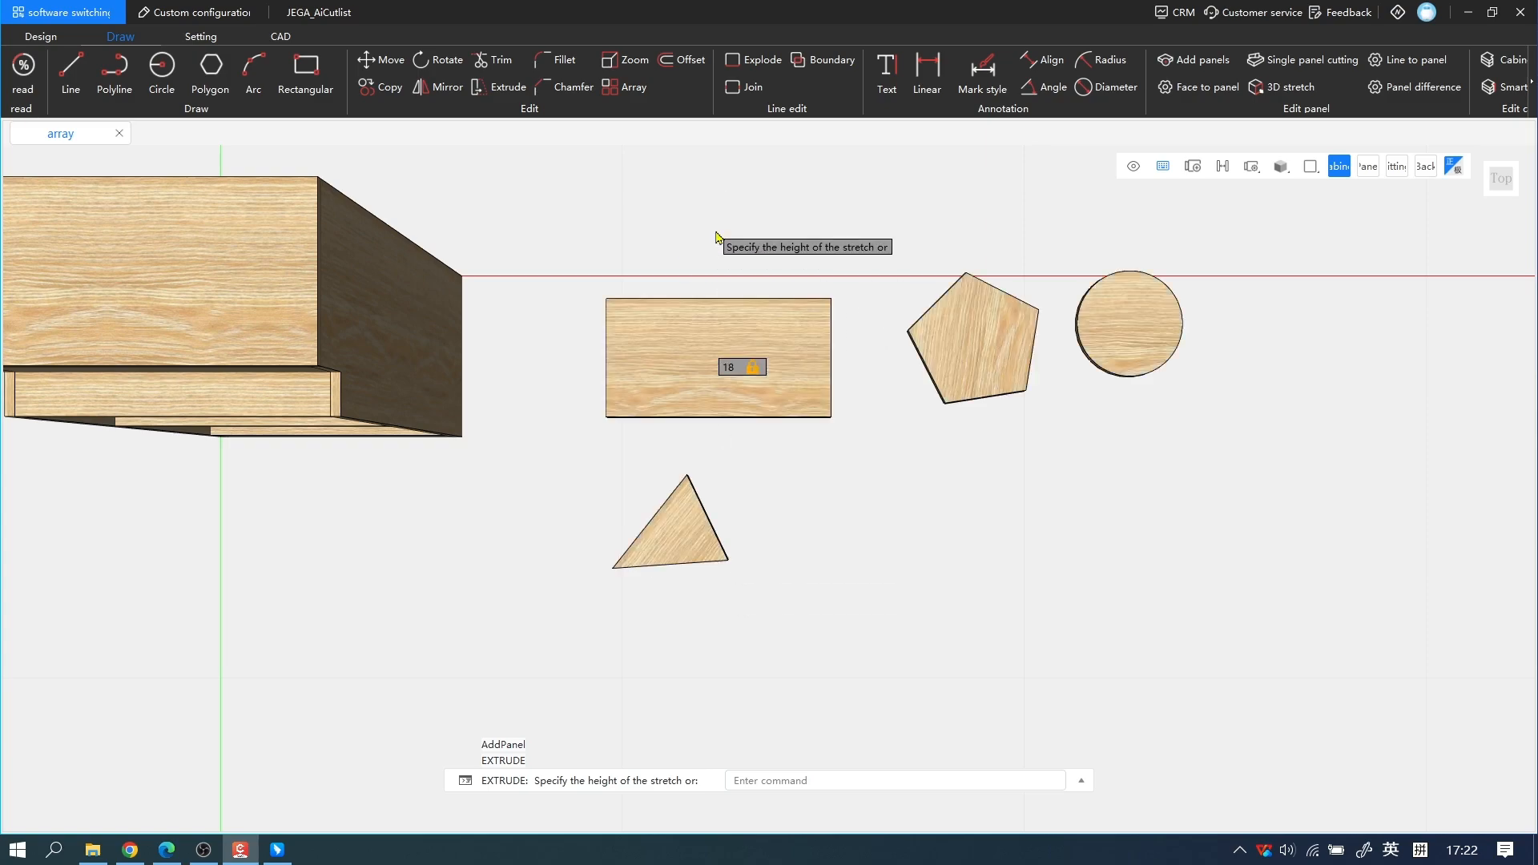
middle_click_drag(784, 391, 907, 591)
type("E")
key("Escape")
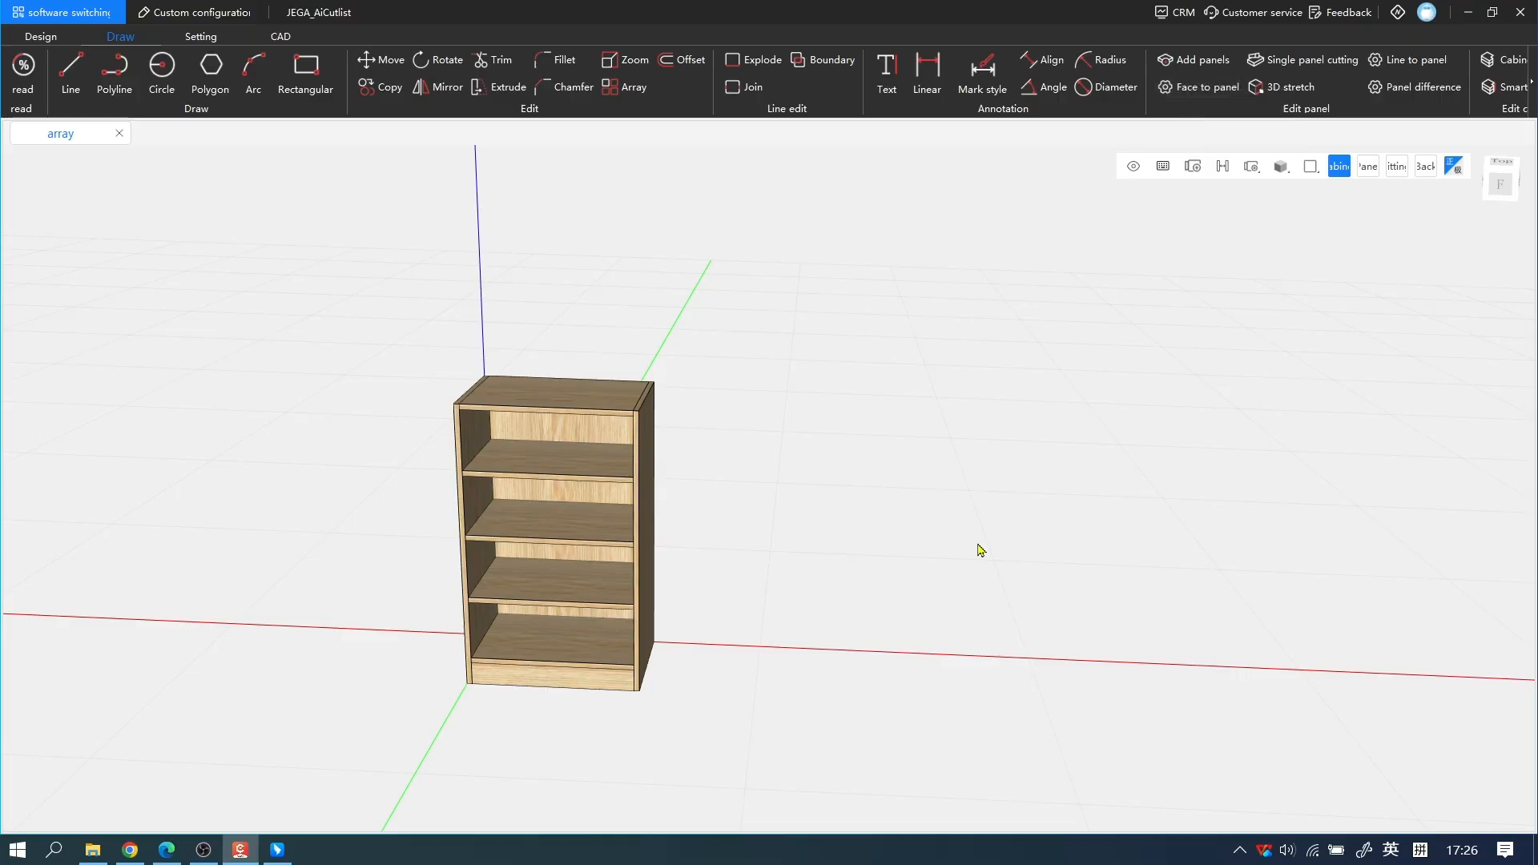
Step: Extend the cabinet's right side upward by applying Face to panel to its top edge with a 300 mm stretch height
key("ctrl+9")
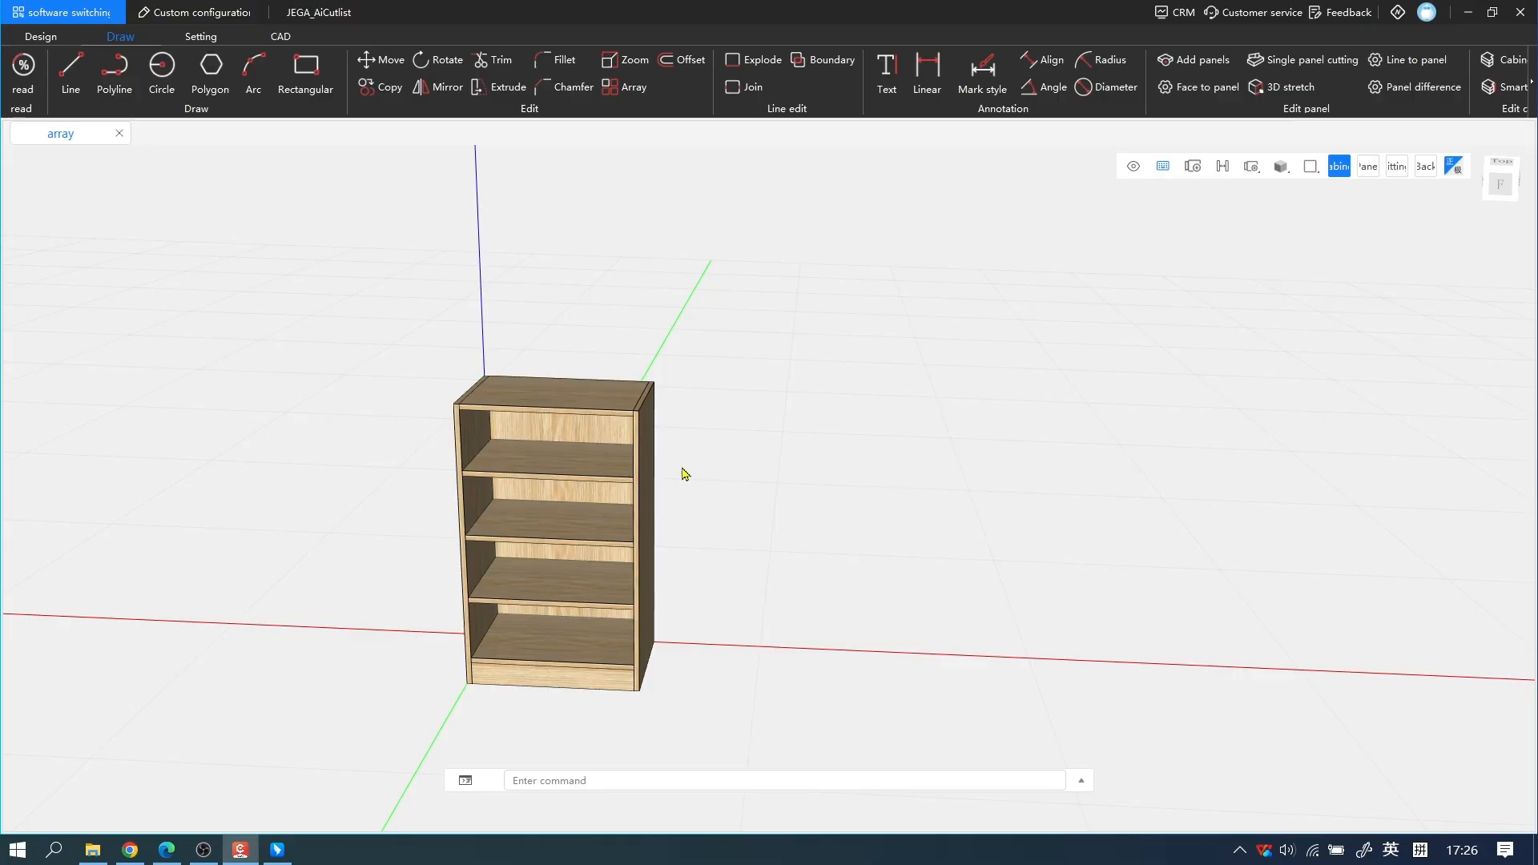
middle_click_drag(781, 488, 842, 489)
scroll(619, 460, "up", 3)
middle_click_drag(754, 452, 829, 472)
type("SP")
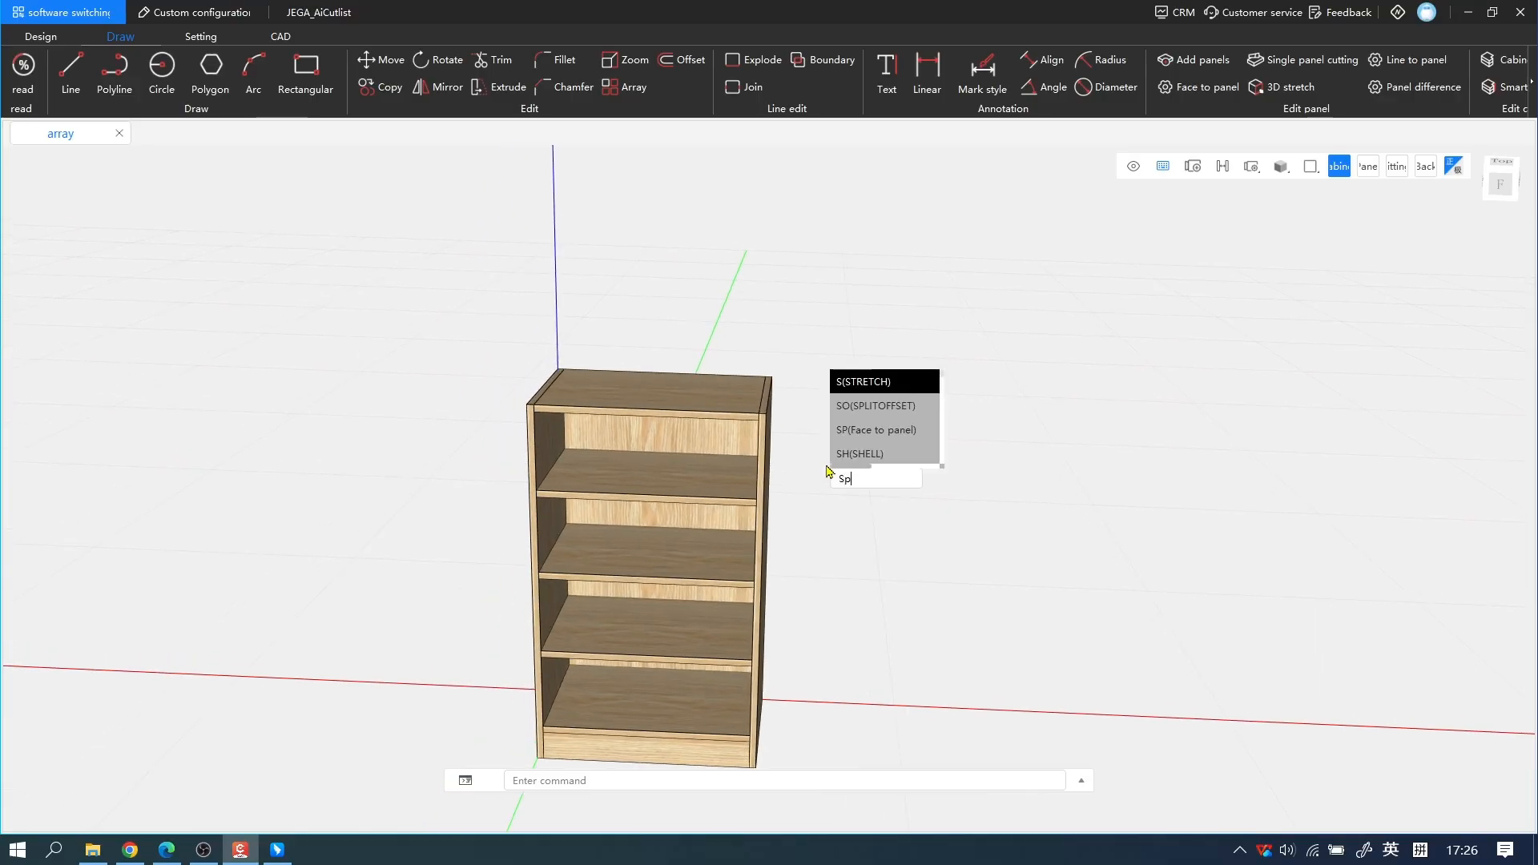
key("Return")
middle_click_drag(818, 369, 828, 454, "shift")
left_click(765, 453)
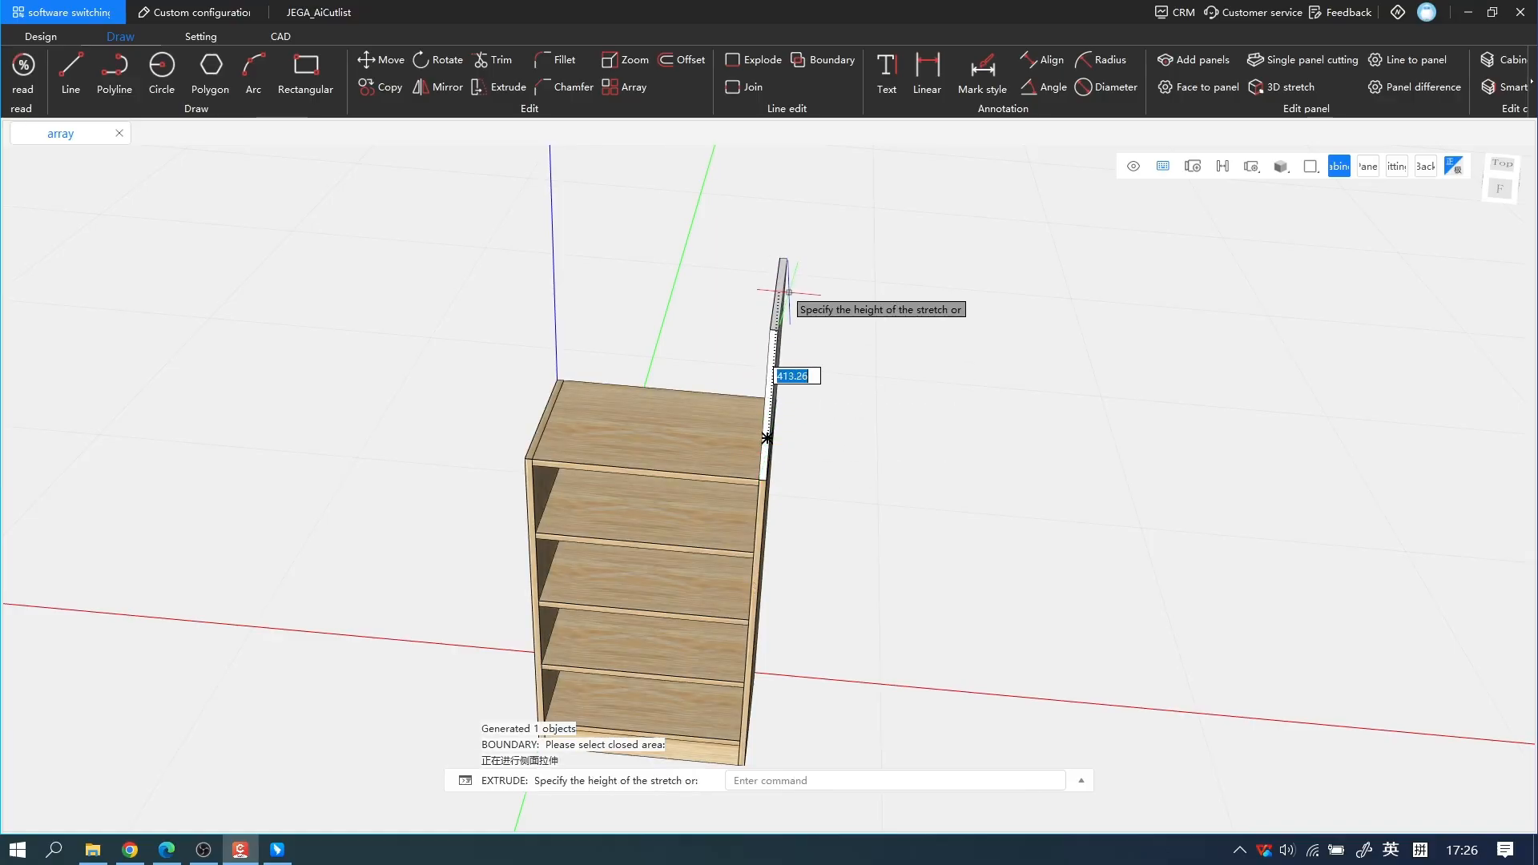
middle_click_drag(787, 322, 804, 283, "shift")
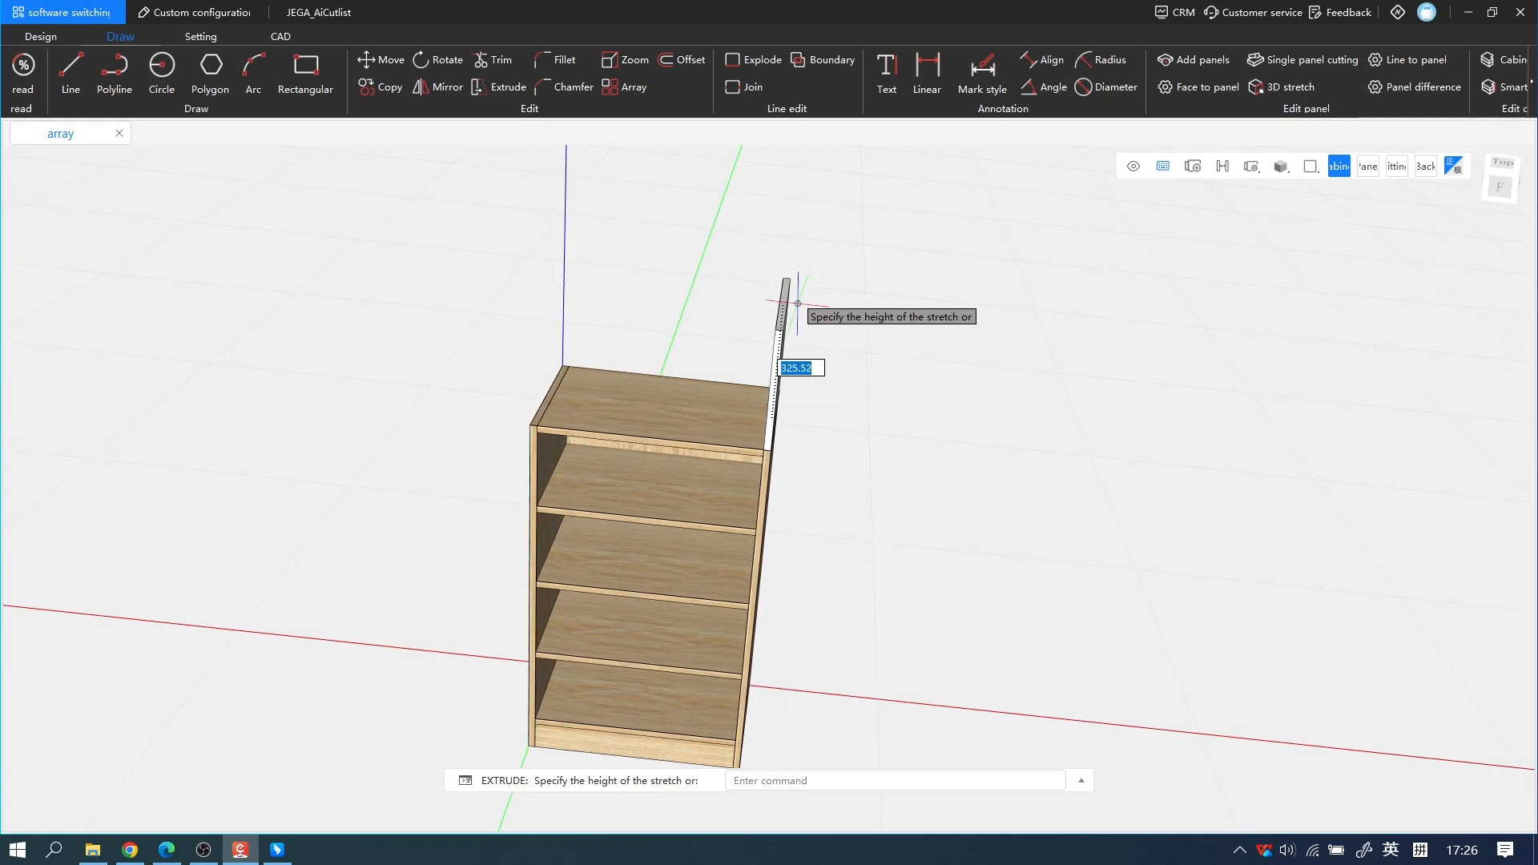
type("3")
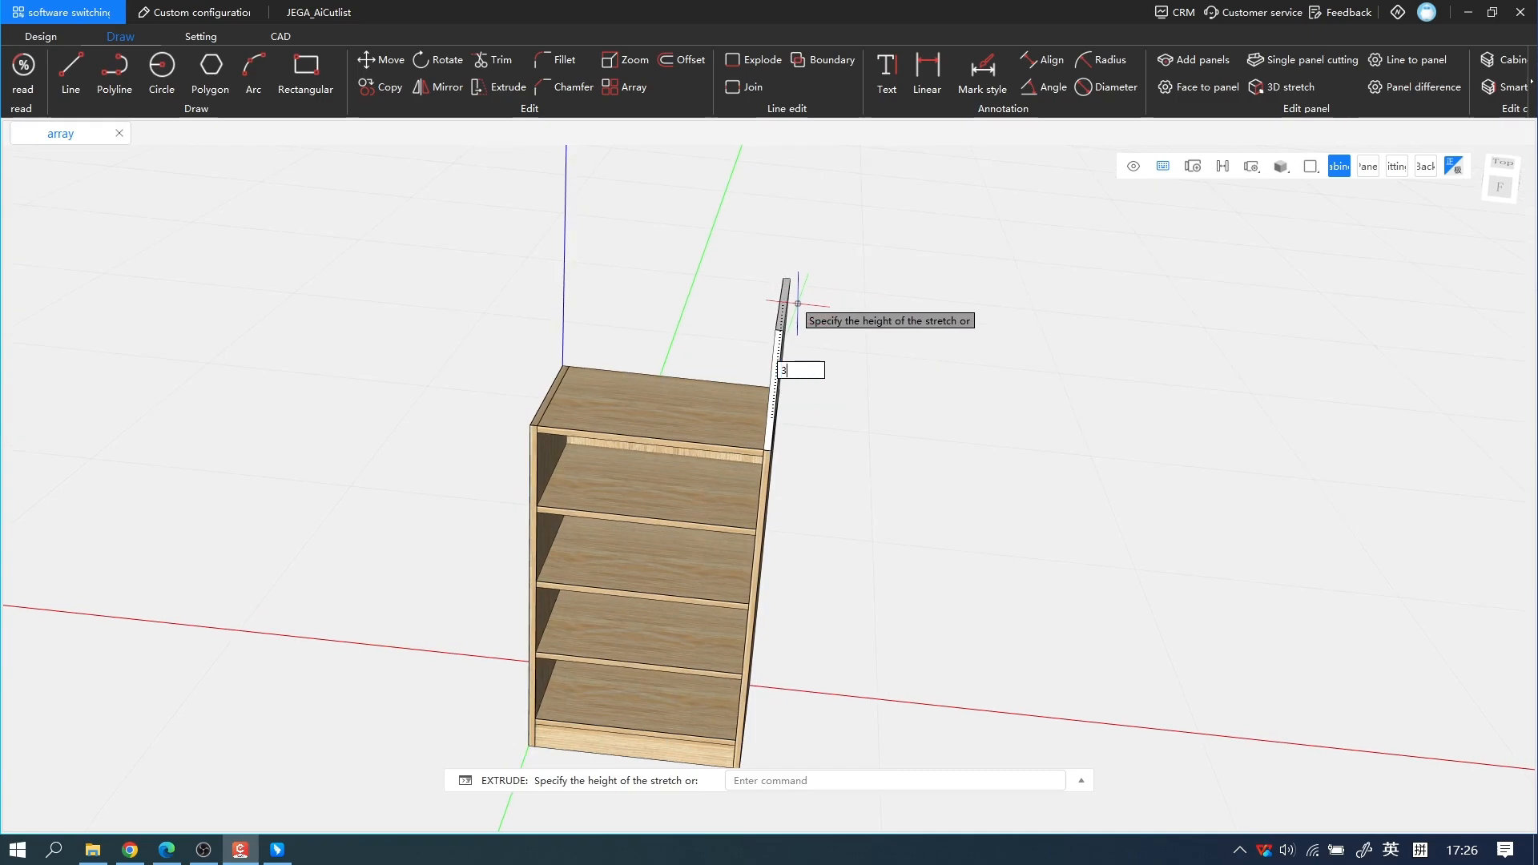
type("00")
key("Return")
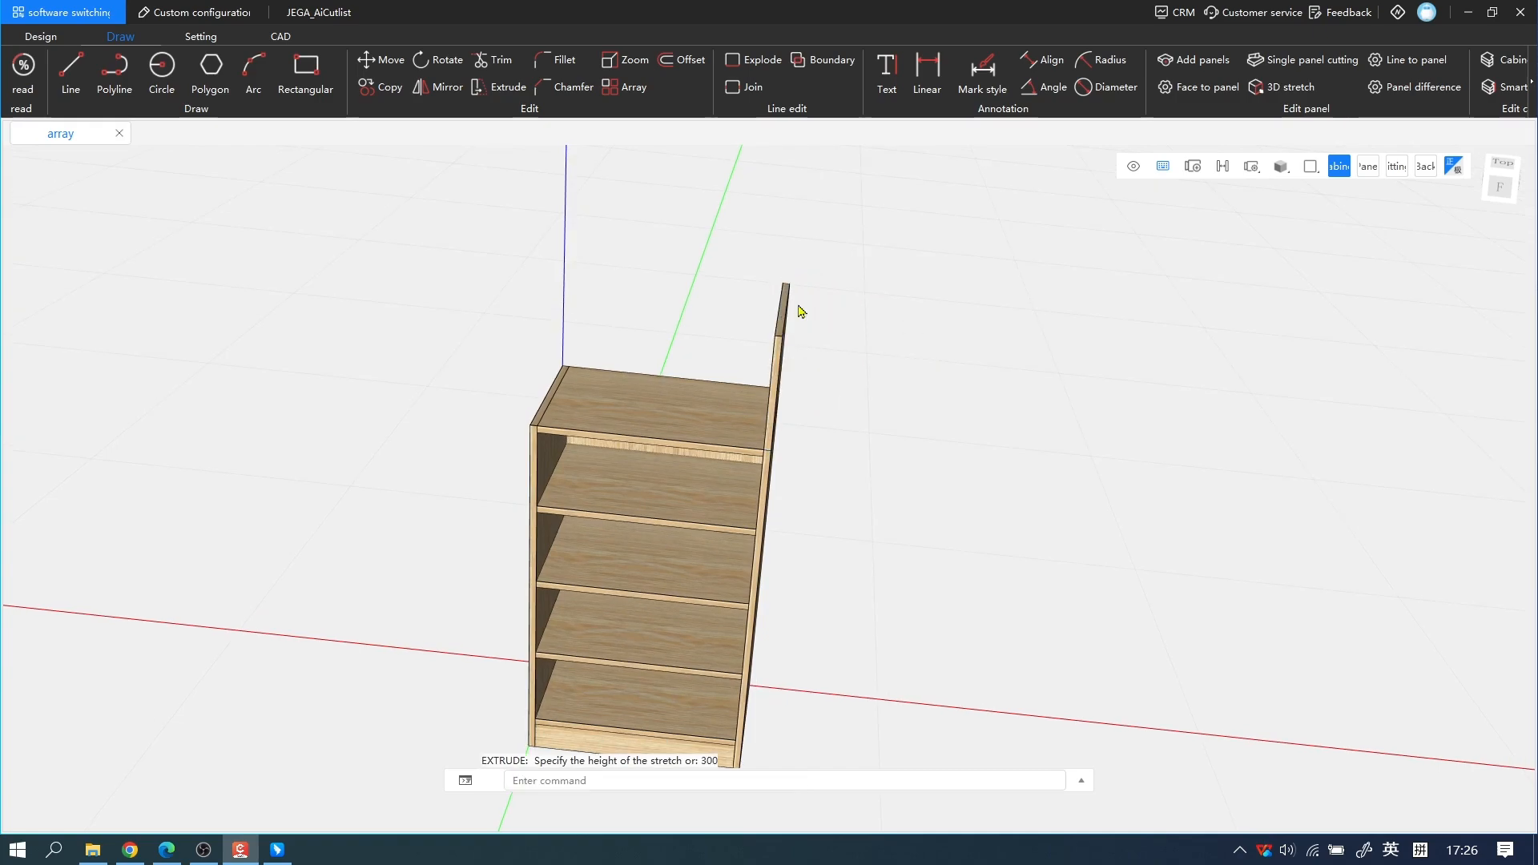
Step: Create a matching 300 mm high panel from the top edge of the cabinet's left side
left_click(537, 422)
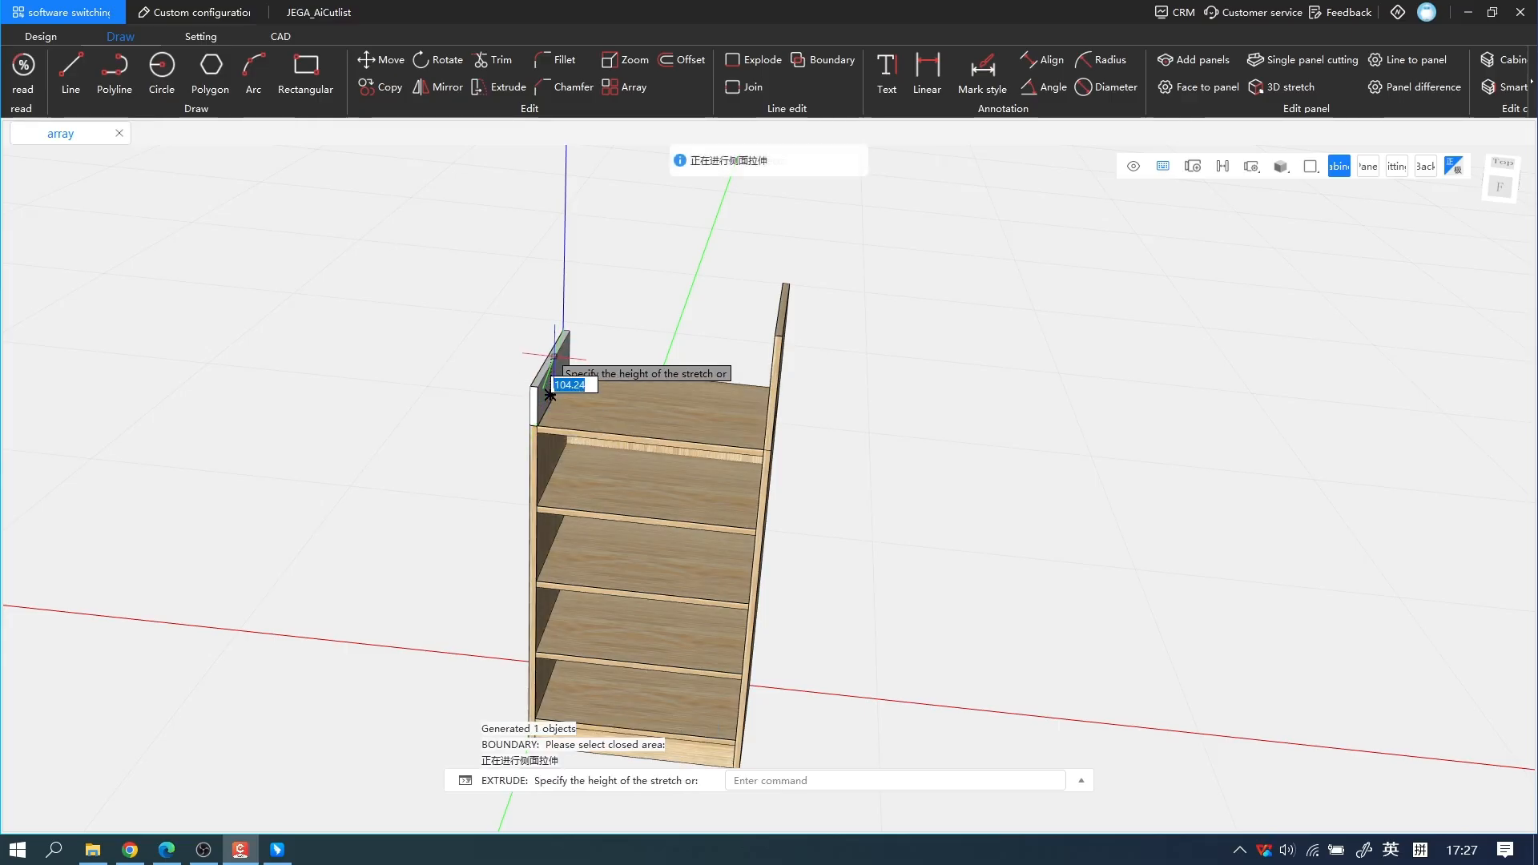
type("300")
key("Return")
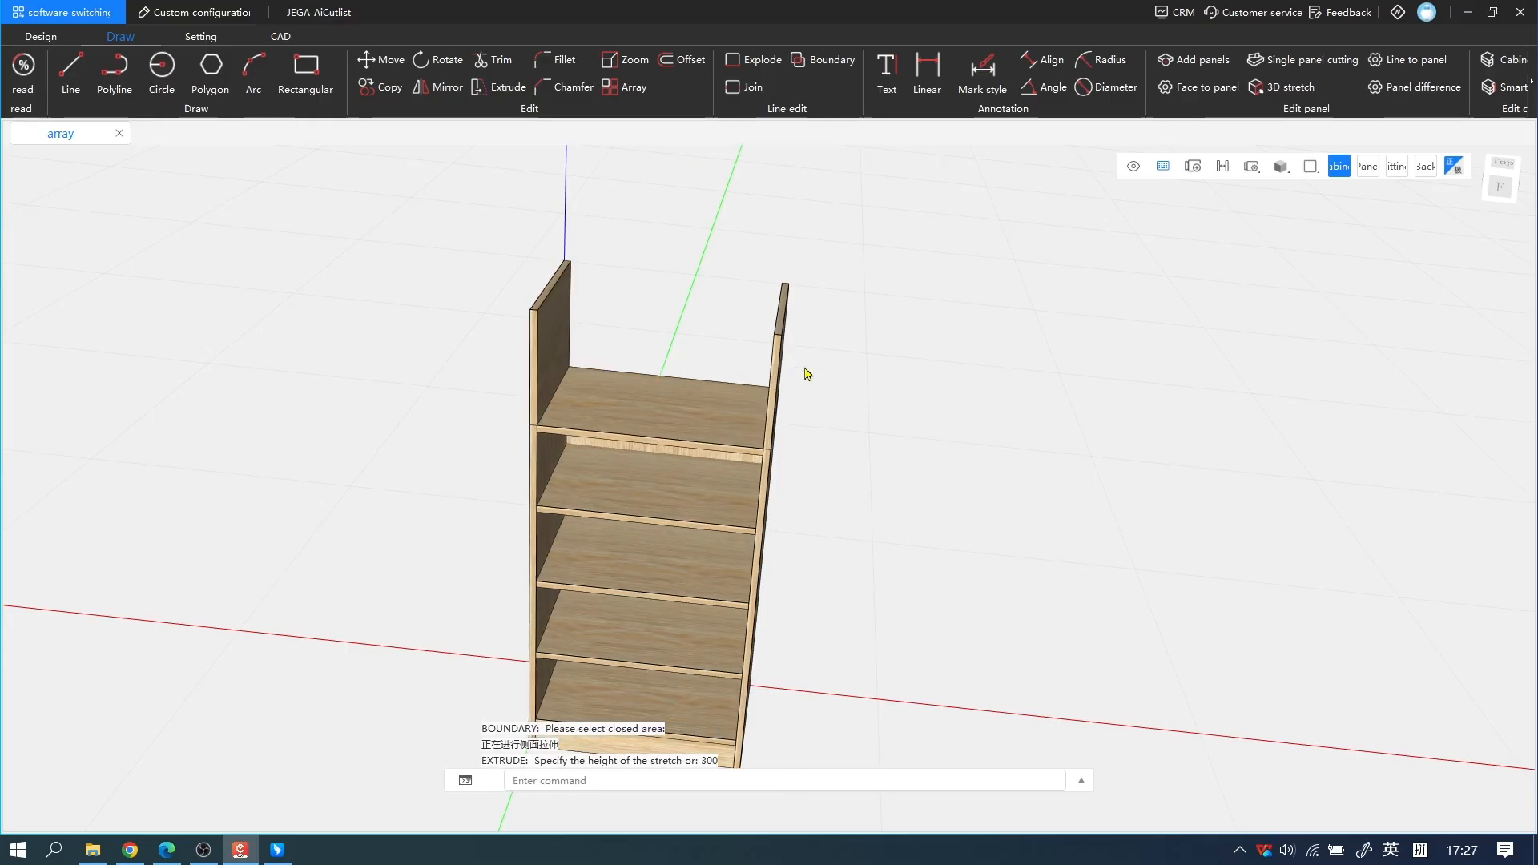
Step: Add panels onto the outer faces of the left side and its upper extension with Face to panel, accepting the default stretch height
middle_click_drag(807, 371, 823, 395)
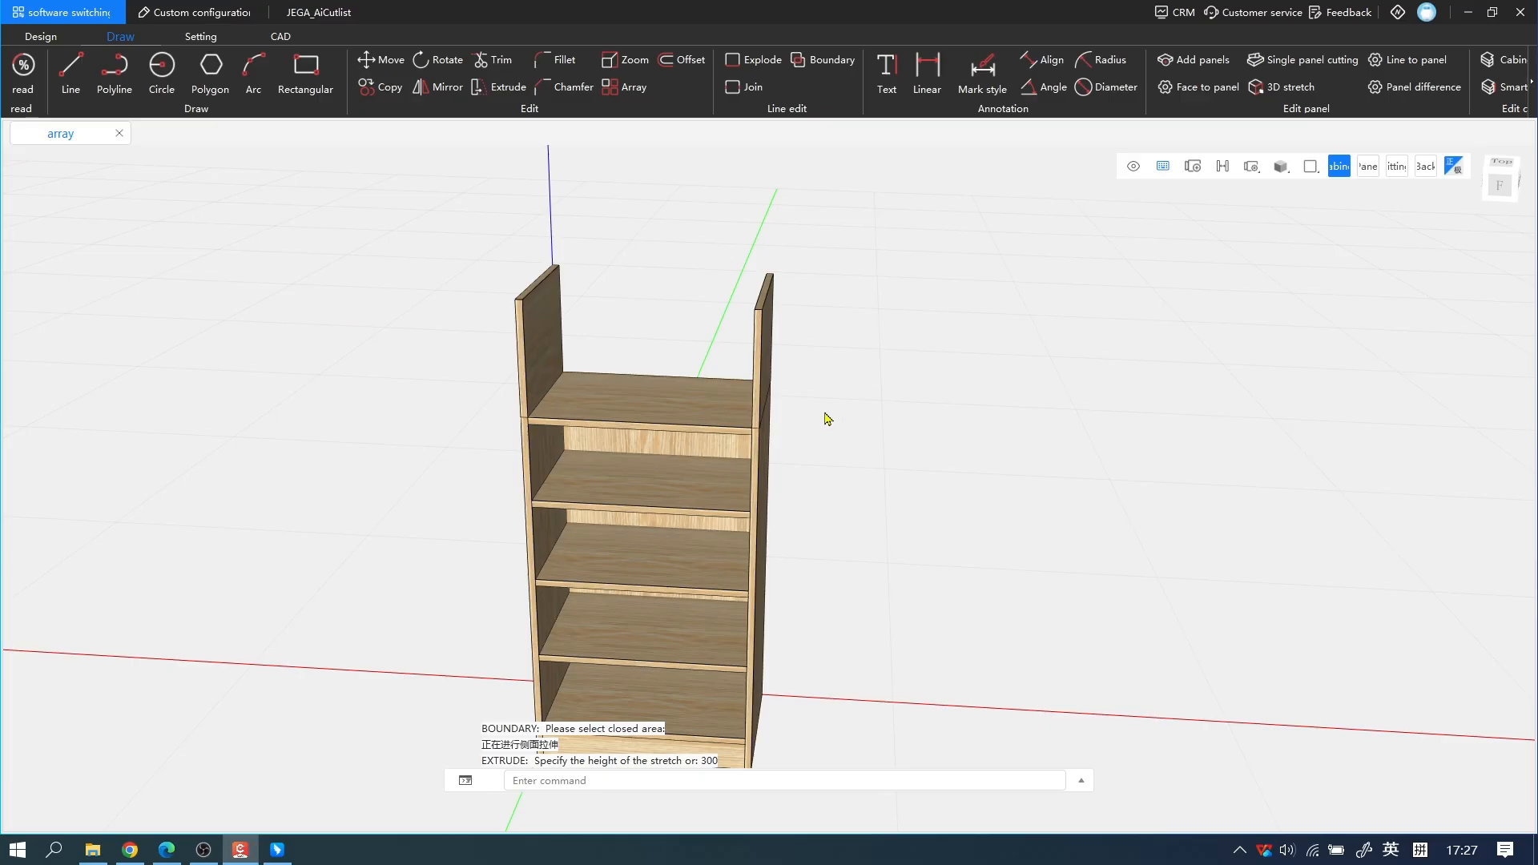
middle_click_drag(736, 574, 865, 548)
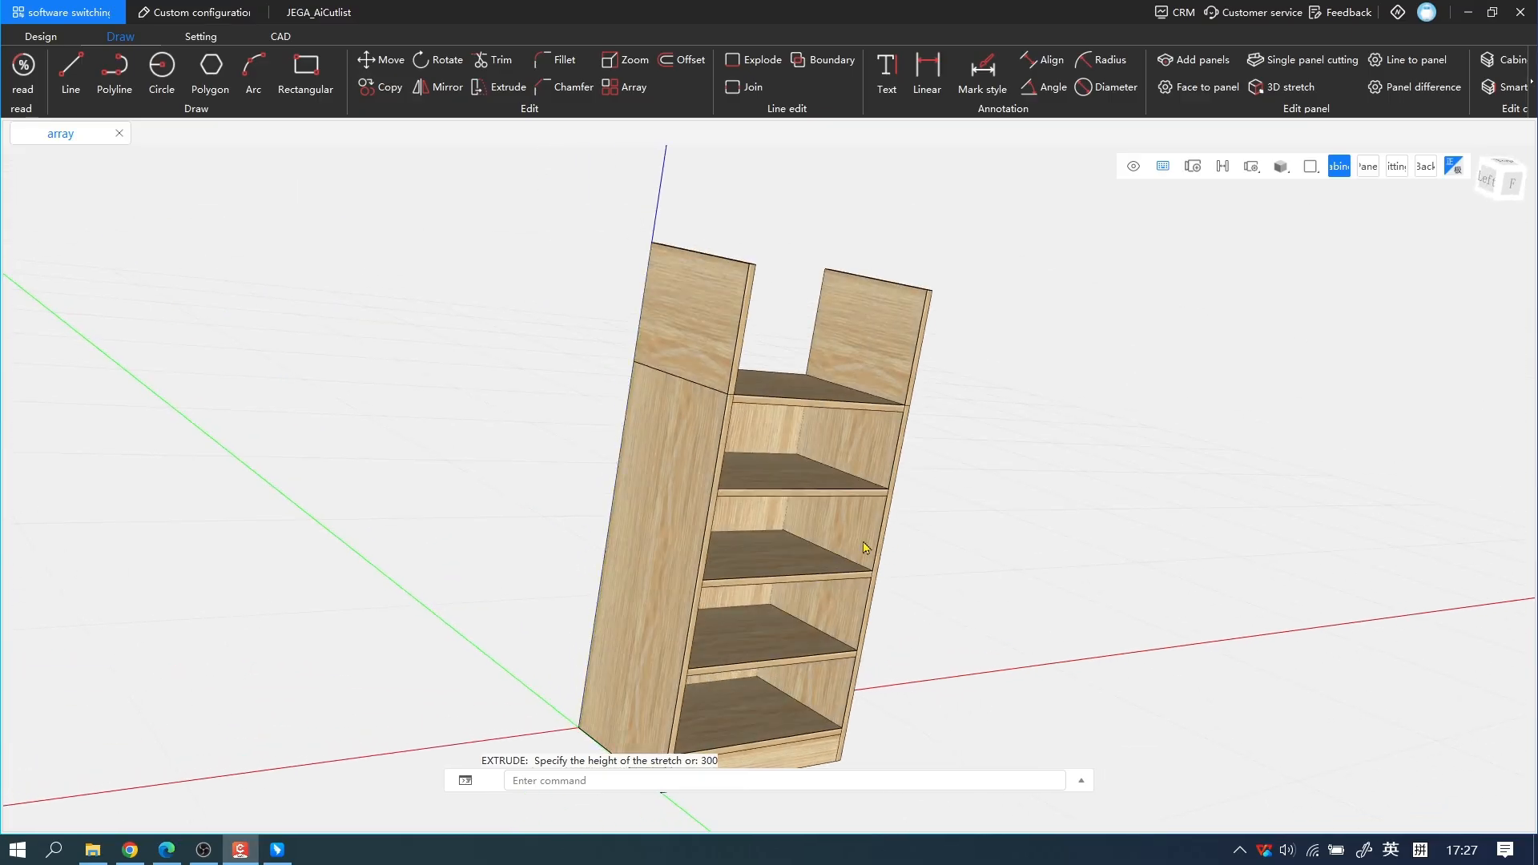
key("space")
left_click(670, 534)
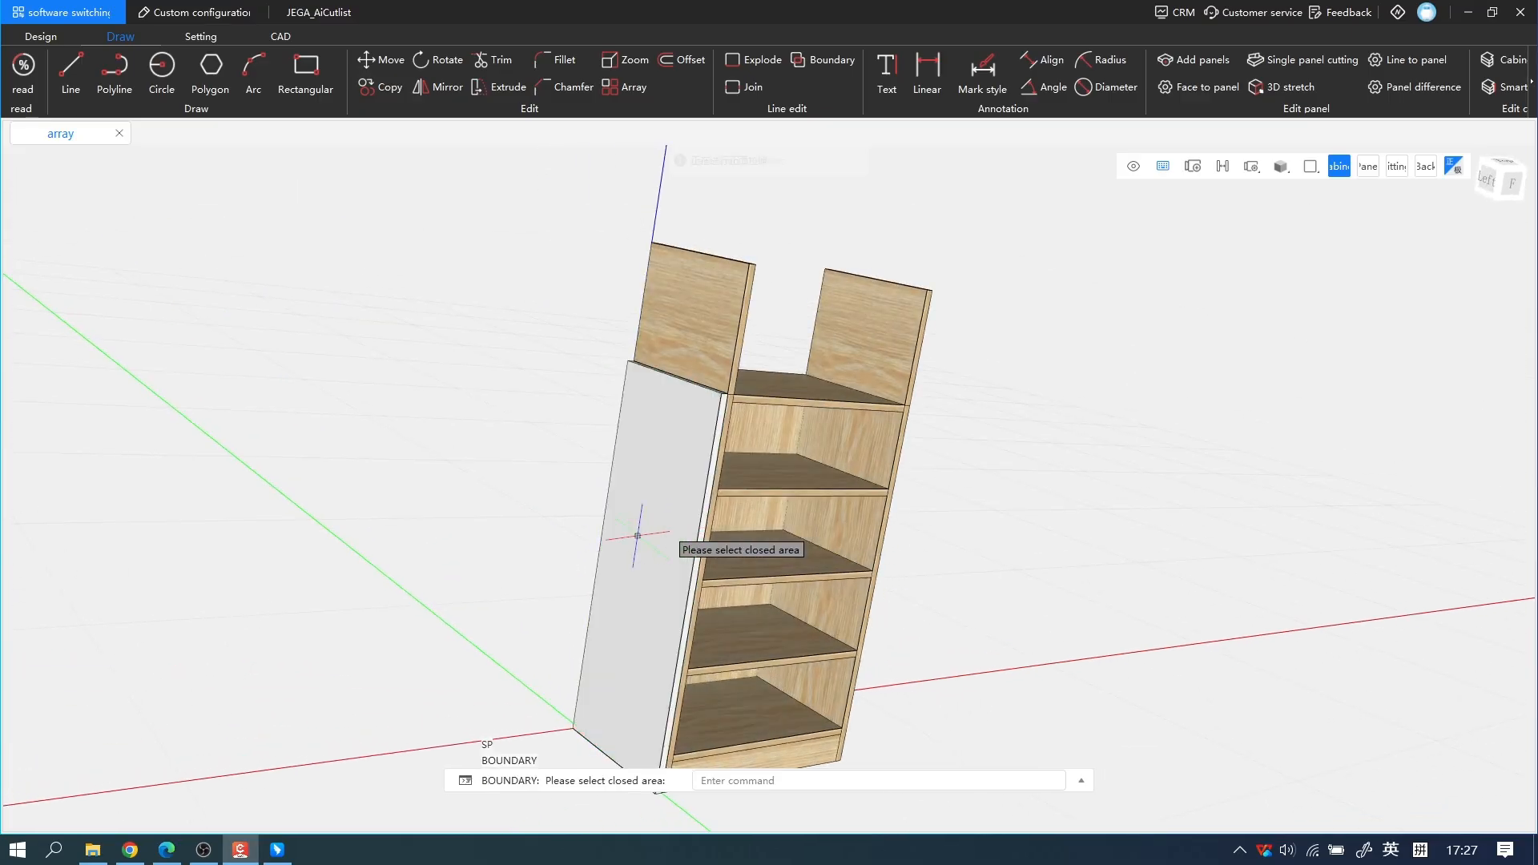
key("space")
key("space")
middle_click_drag(873, 561, 699, 513)
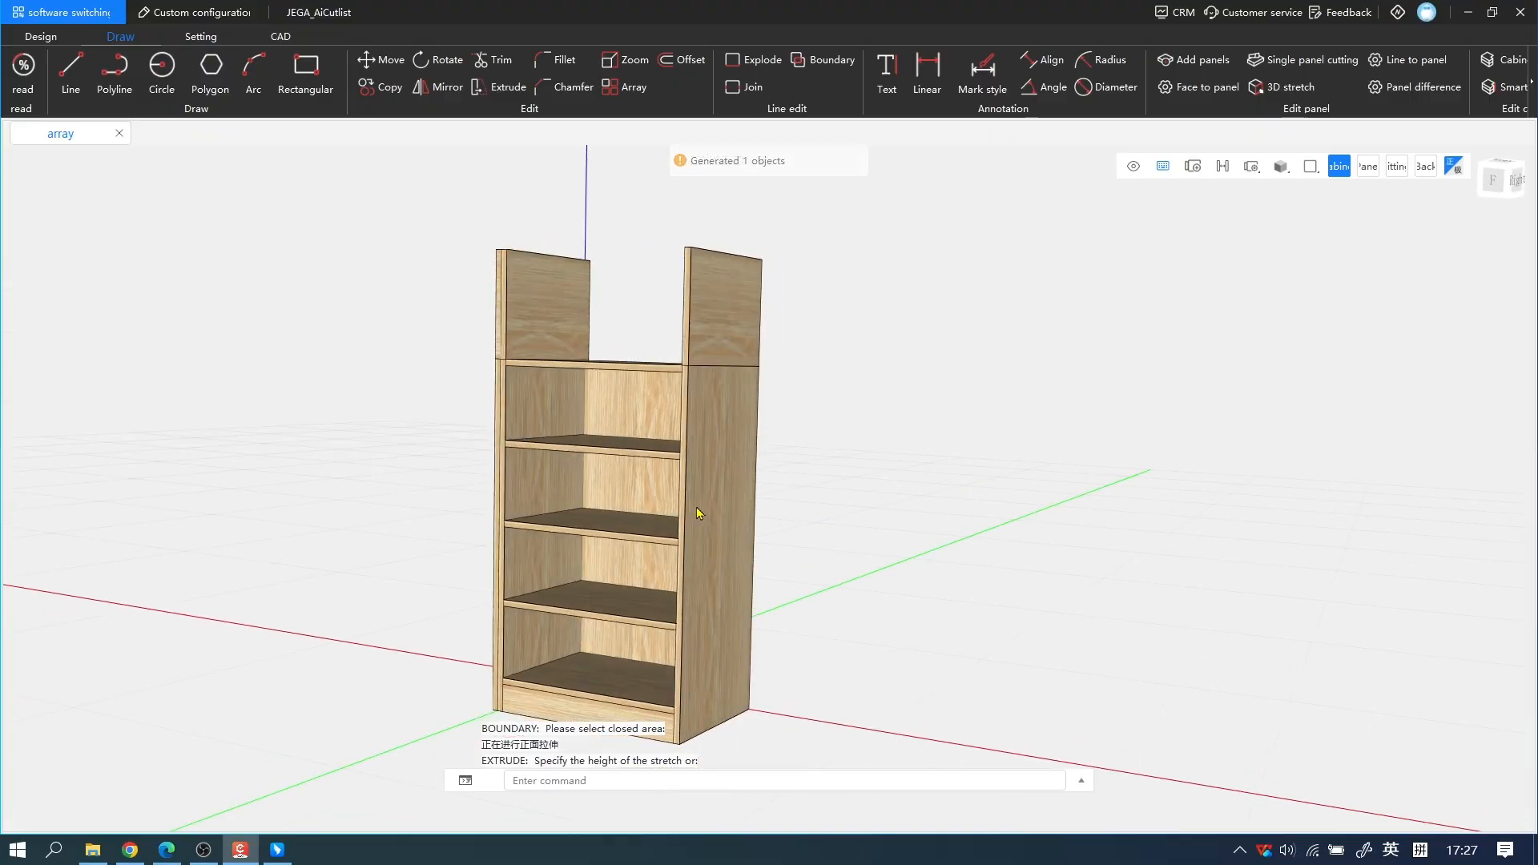
Step: Add panels onto the outer faces of the right side and its upper extension, accepting the default stretch height
key("space")
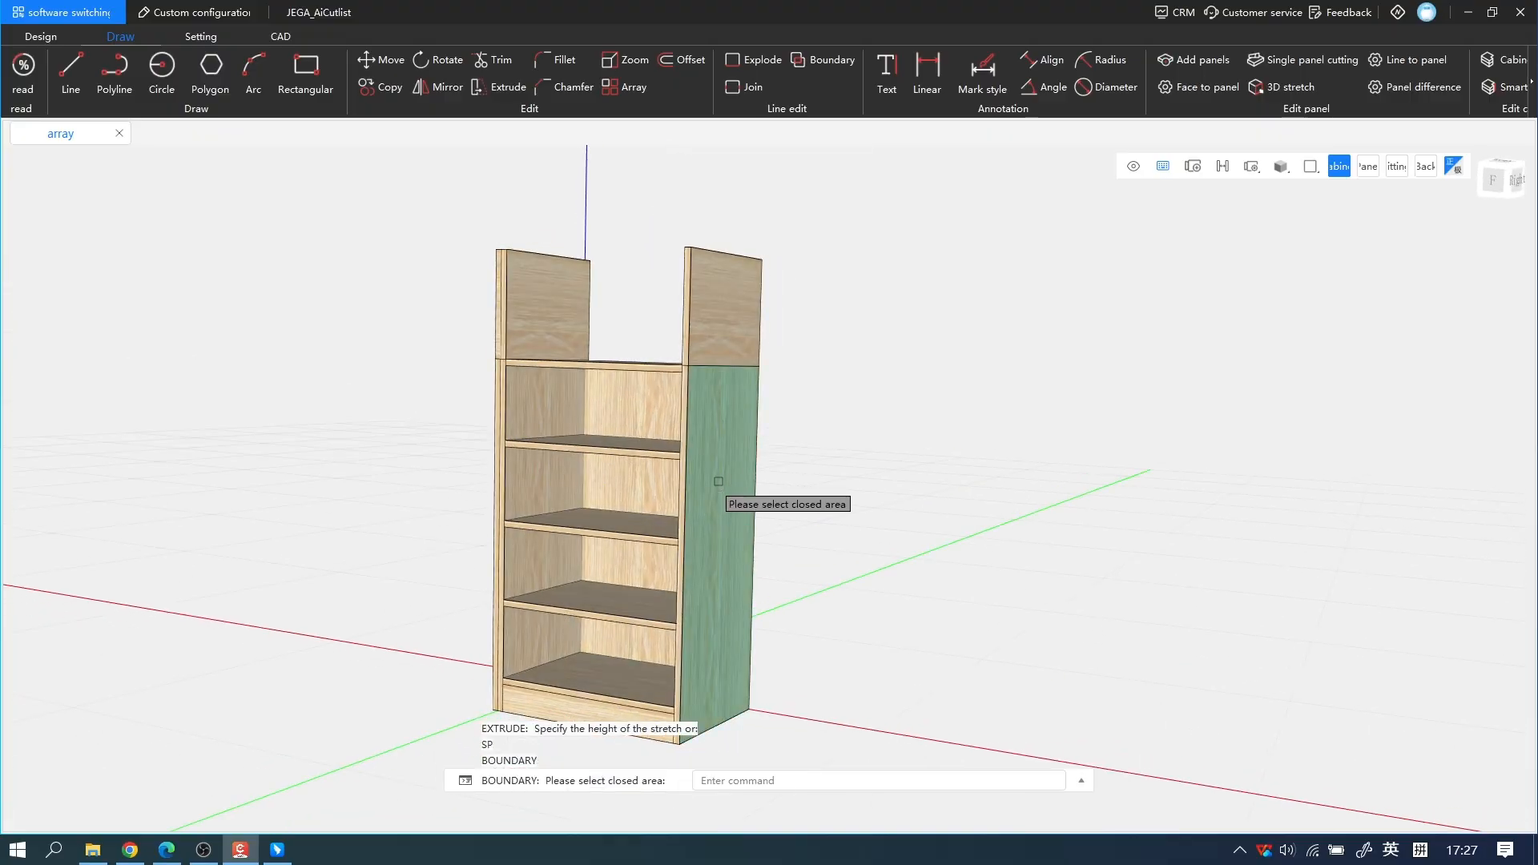
left_click(722, 473)
key("space")
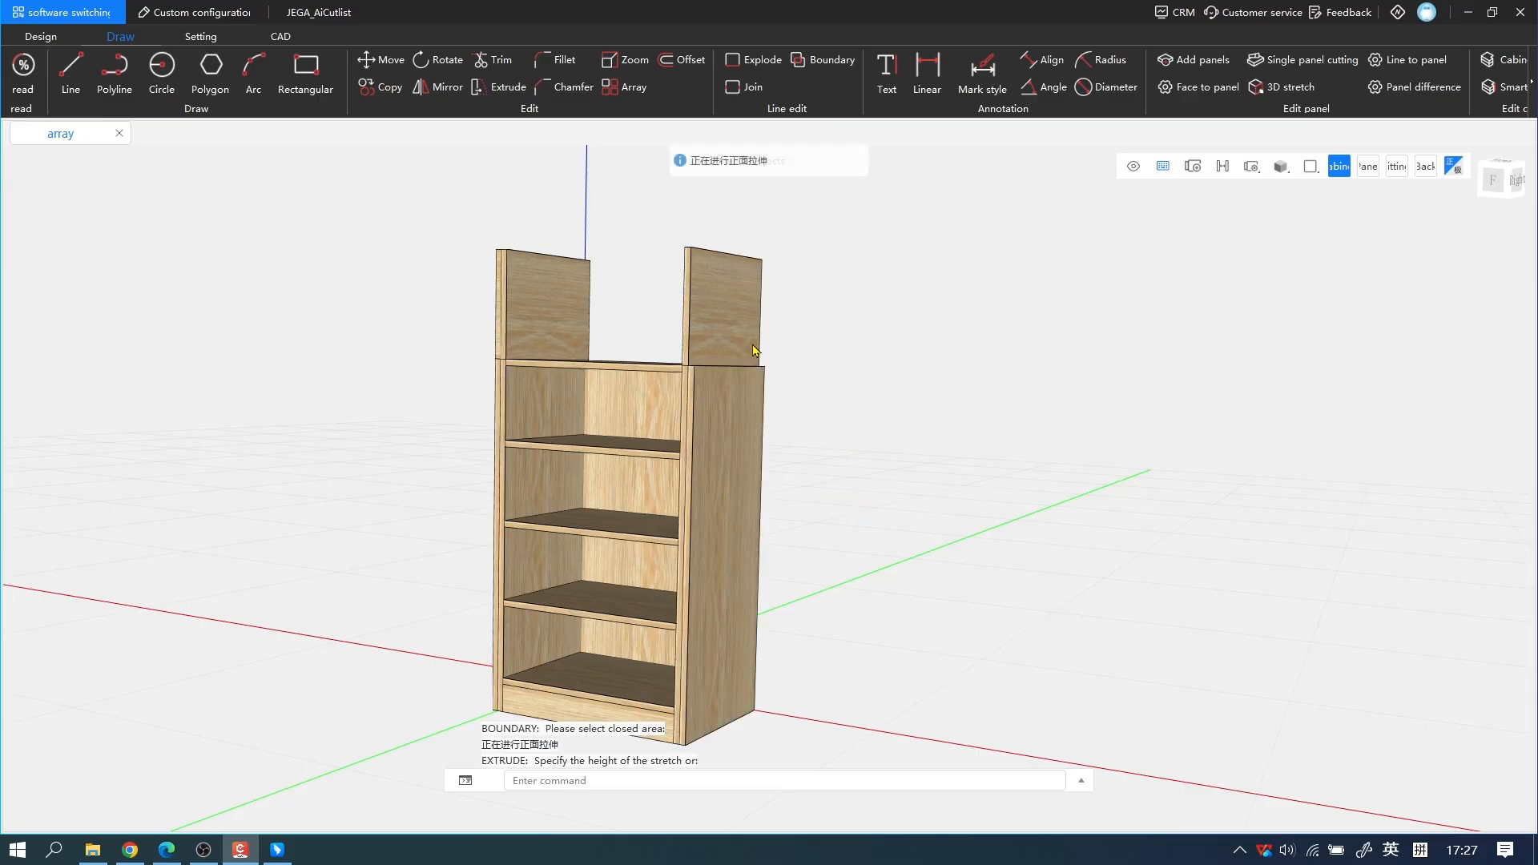
key("space")
left_click(726, 320)
key("space")
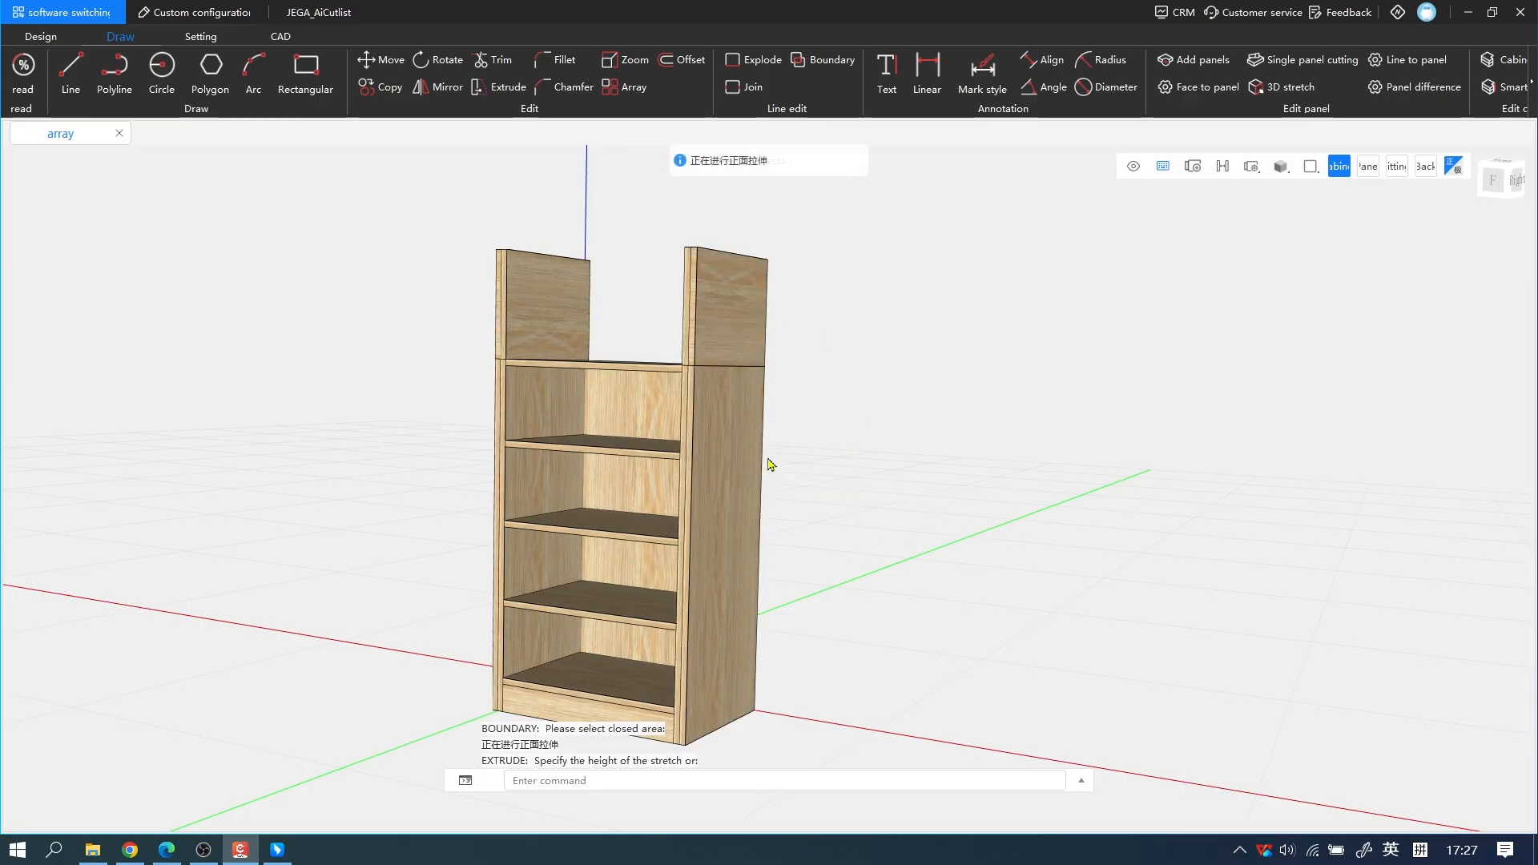
Step: Copy the cabinet's top panel once toward the top at a distance of 300 mm
middle_click_drag(766, 460, 789, 521)
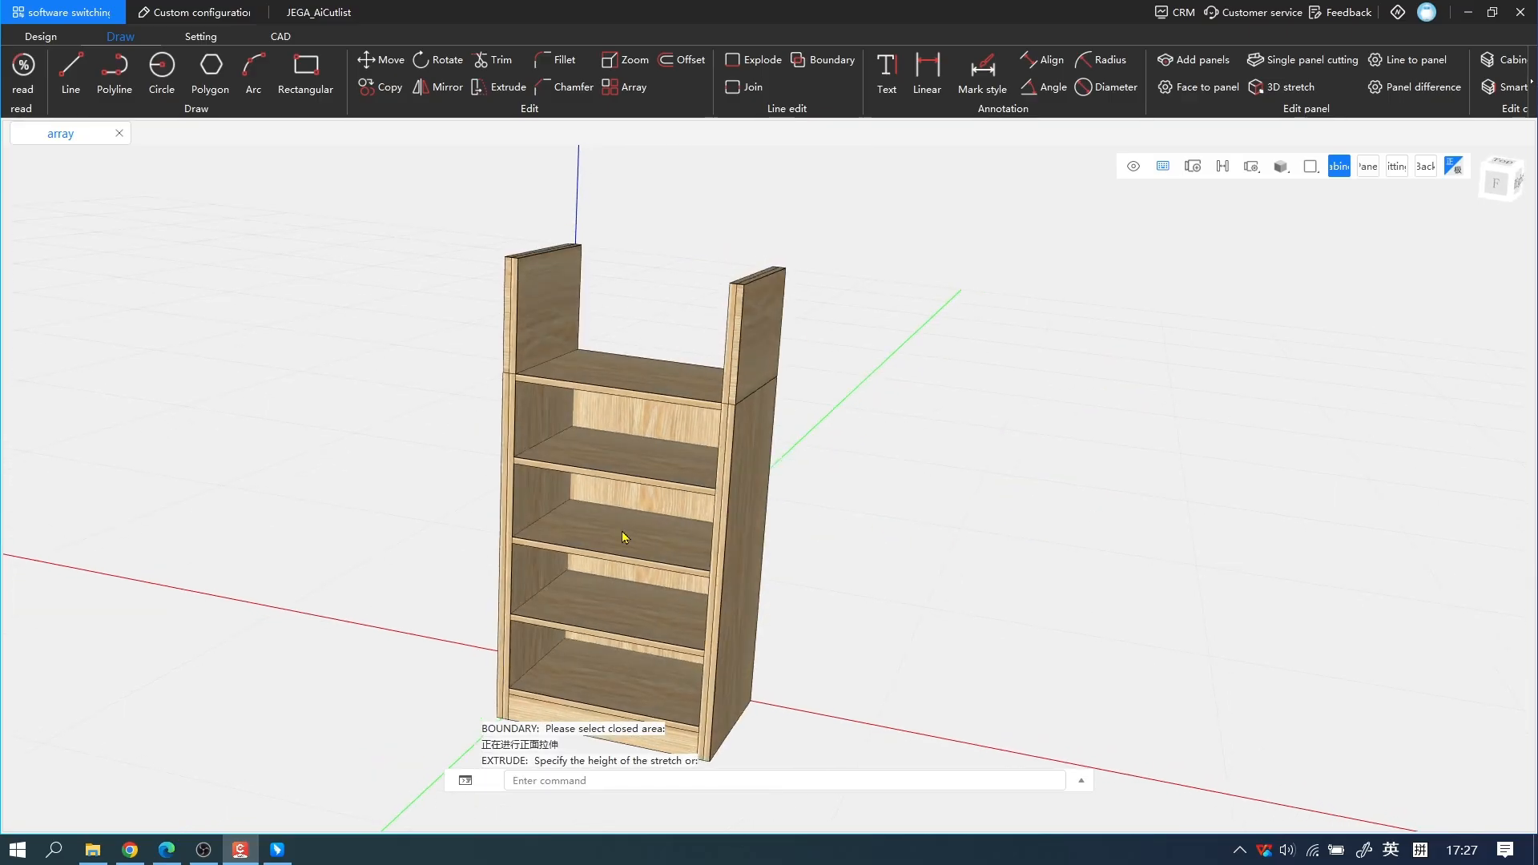
middle_click_drag(647, 528, 674, 410)
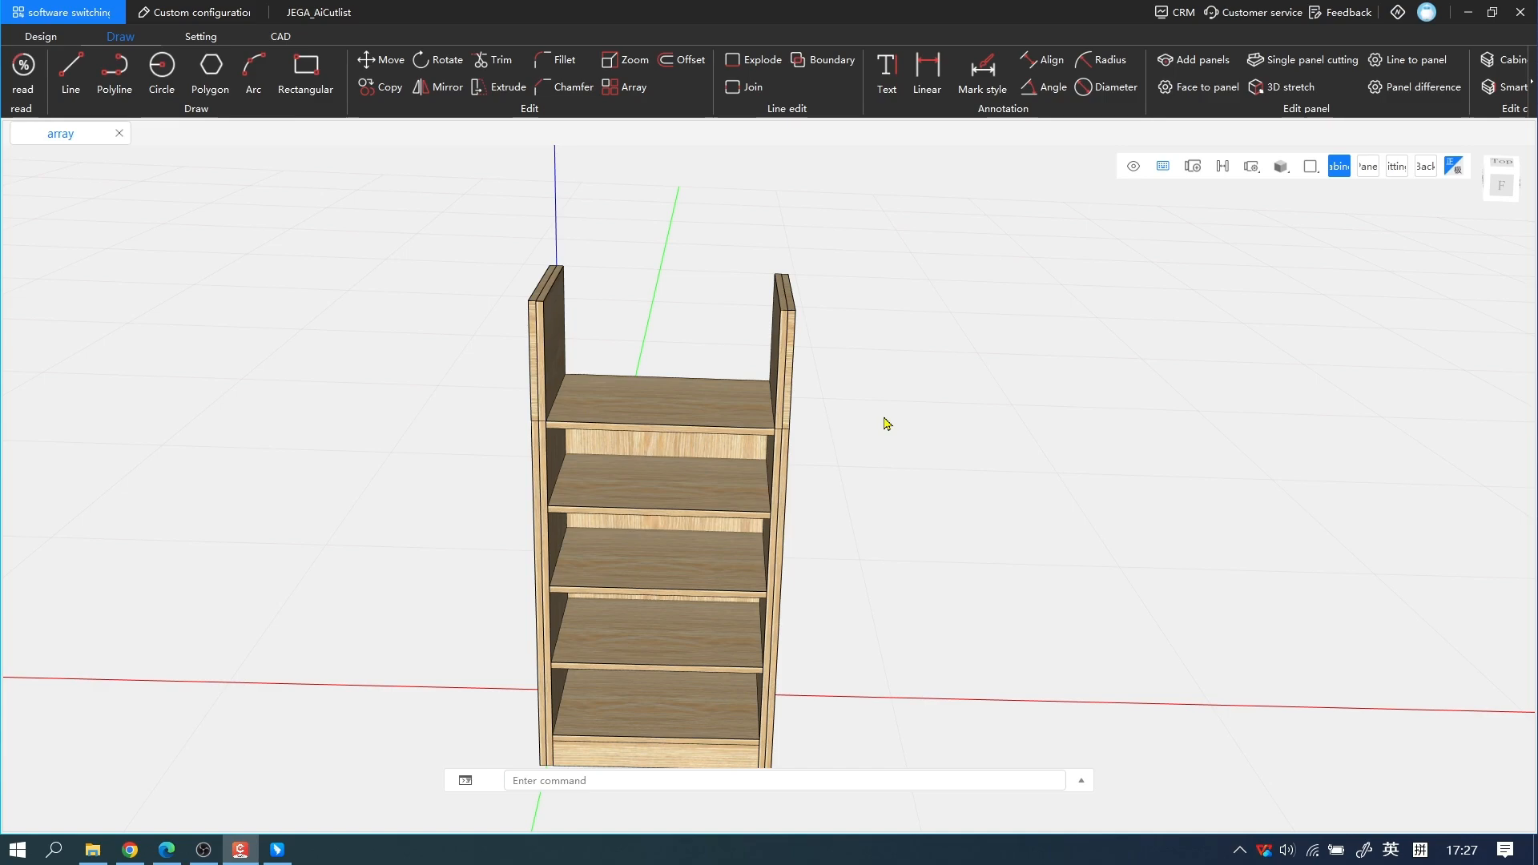
key("ctrl+9")
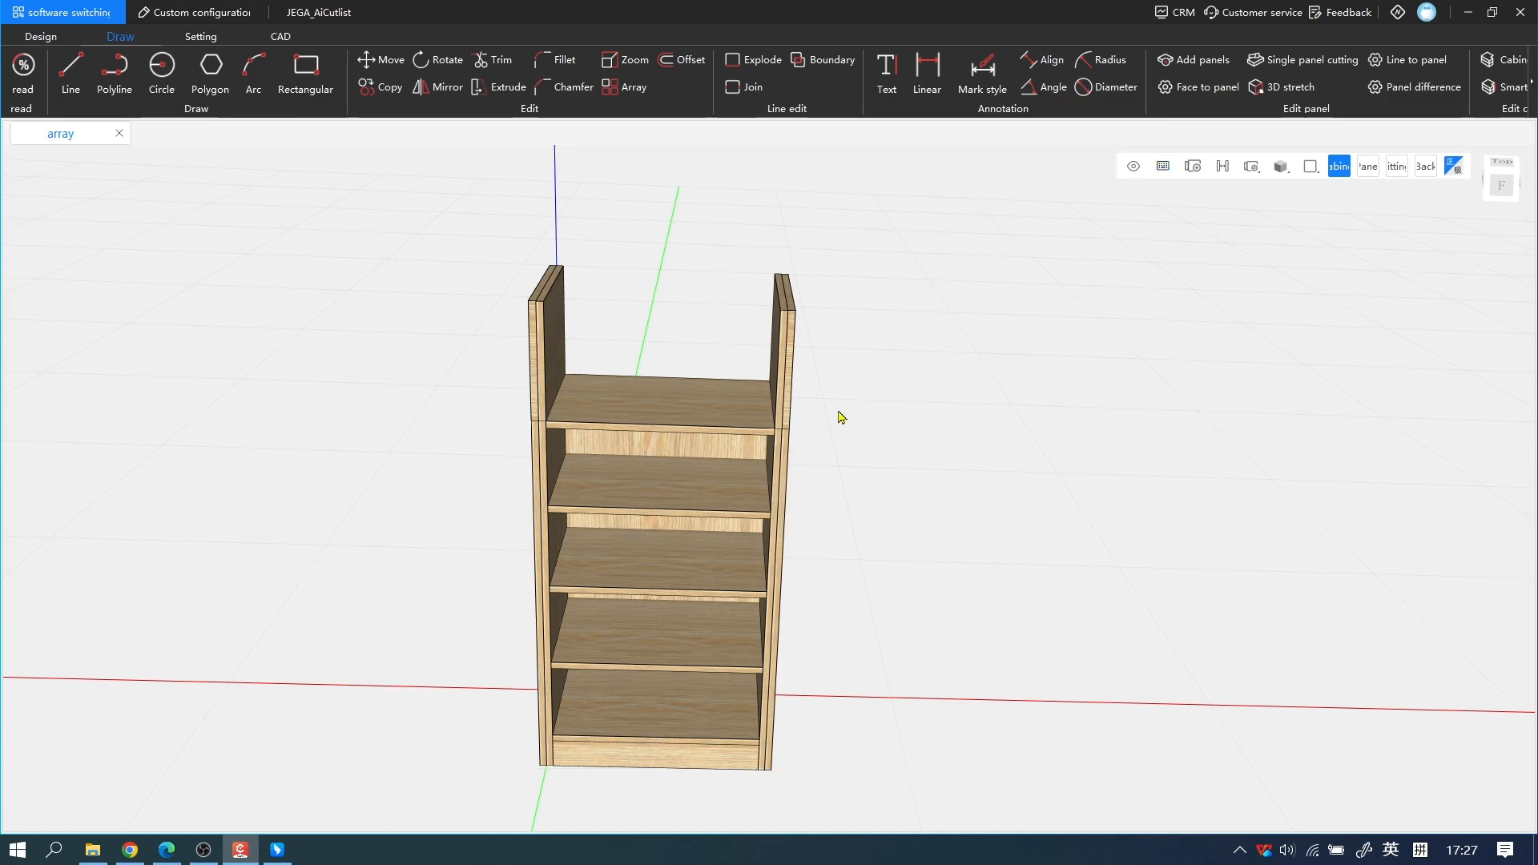
left_click(1371, 170)
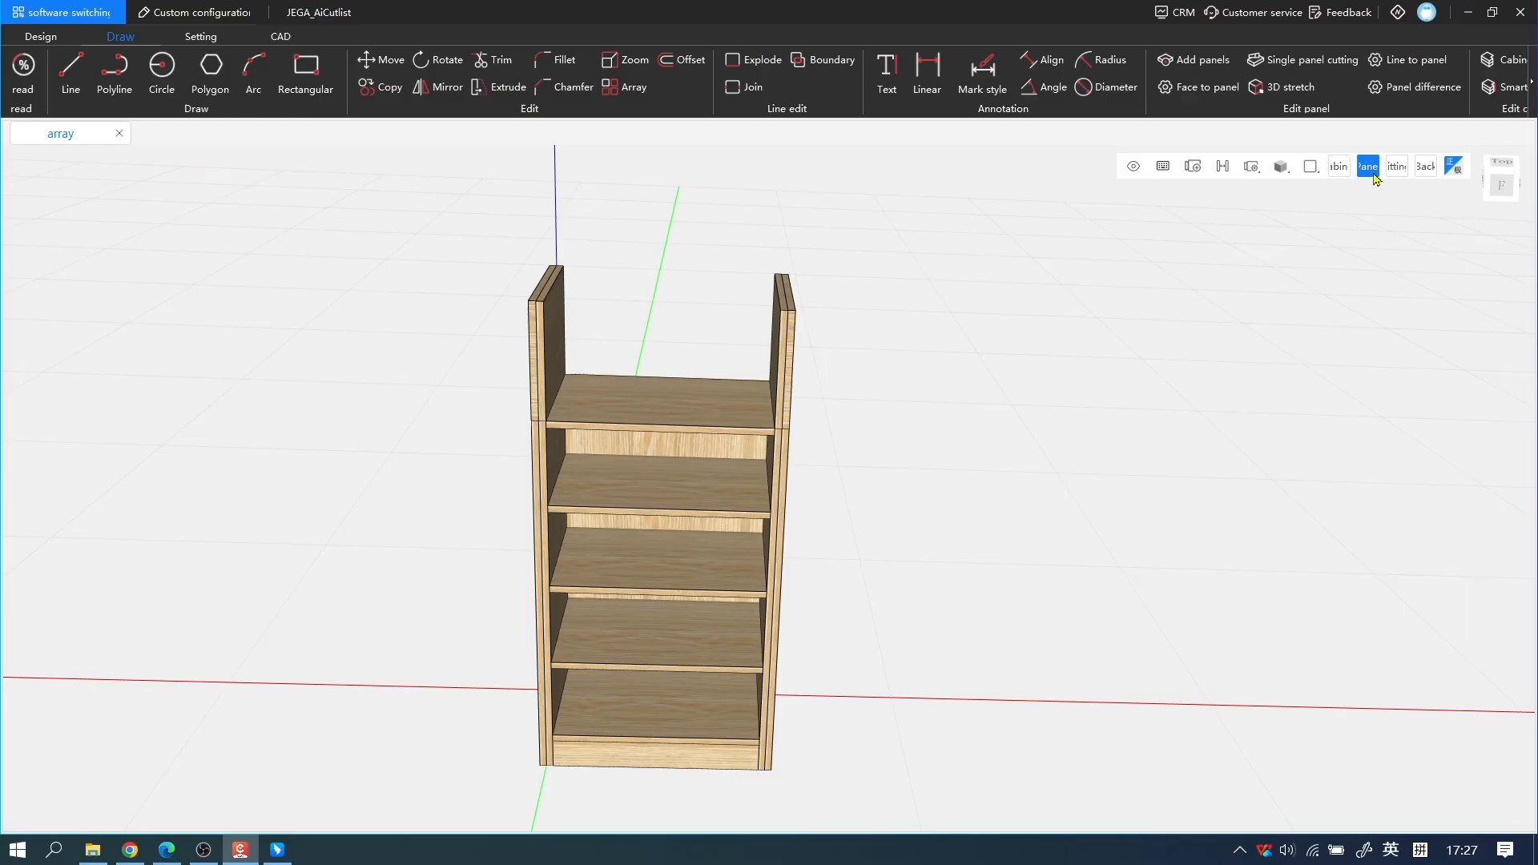
left_click(710, 399)
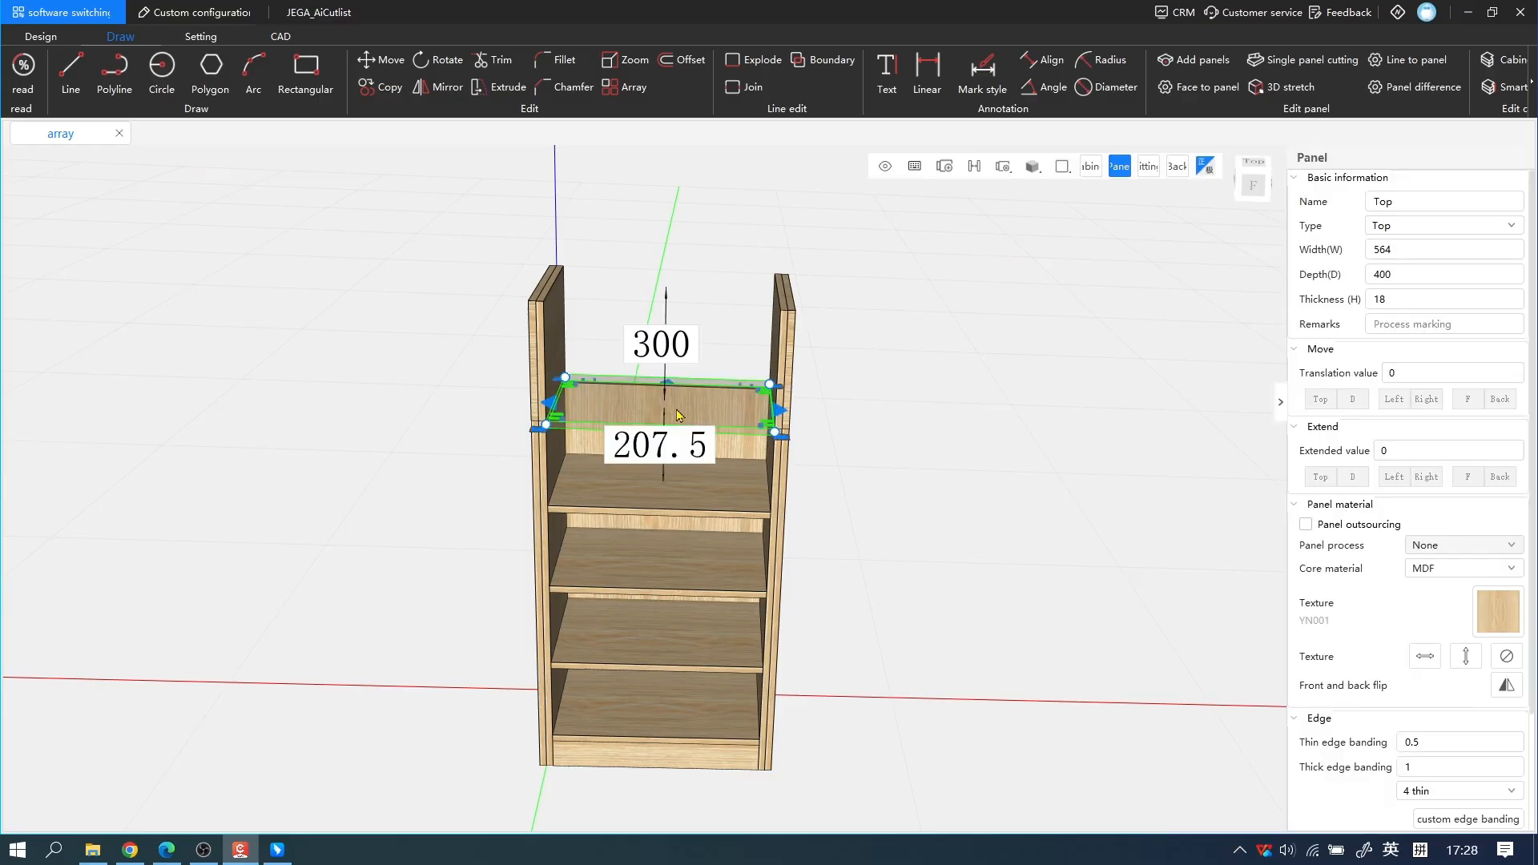
right_click(676, 412)
left_click(735, 419)
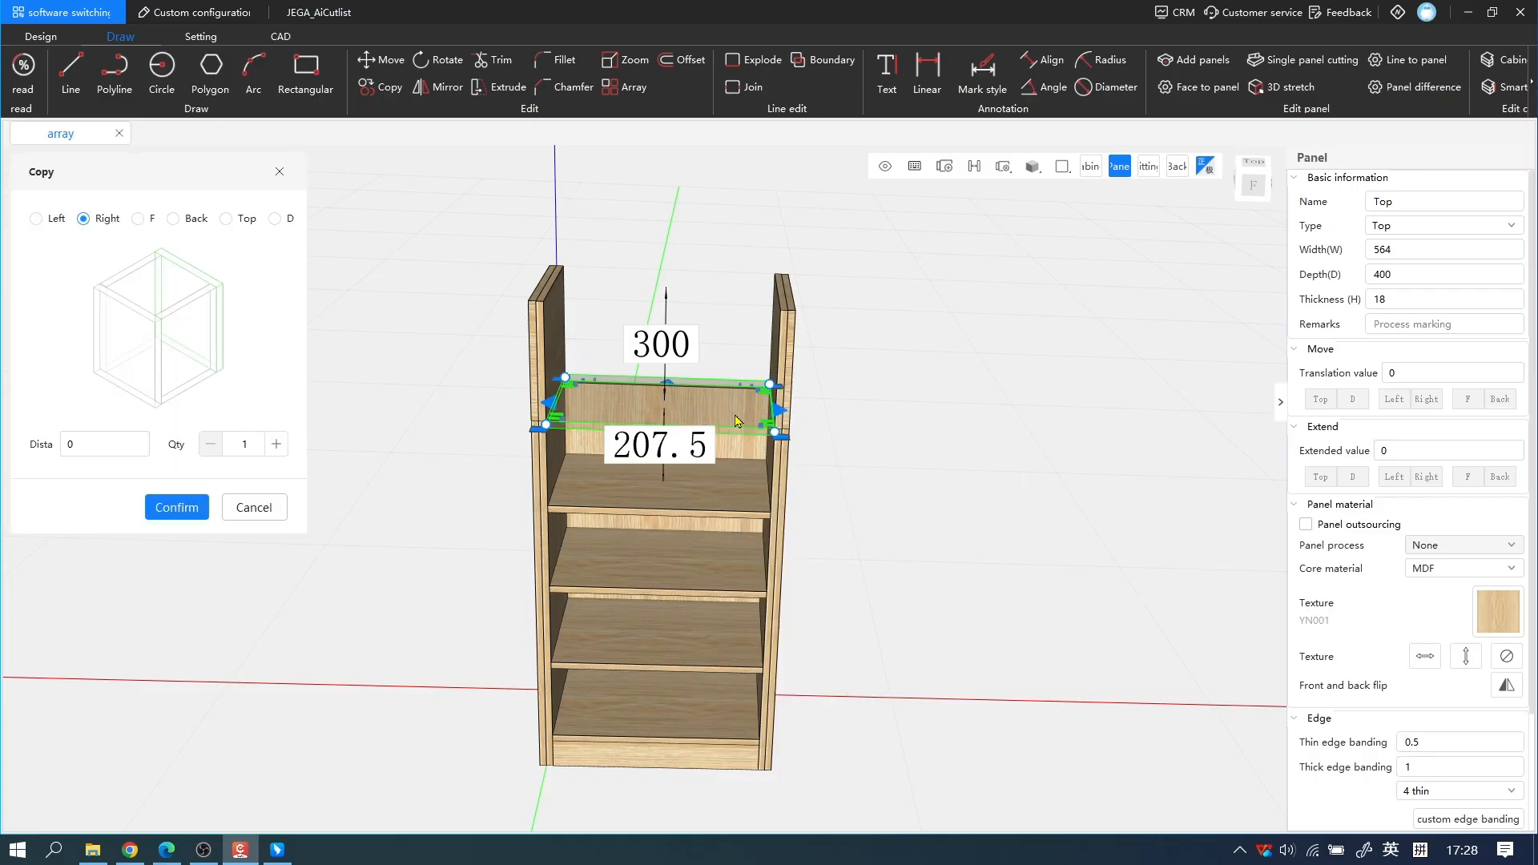
left_click(226, 221)
left_click_drag(76, 441, 49, 445)
type("300")
left_click(145, 511)
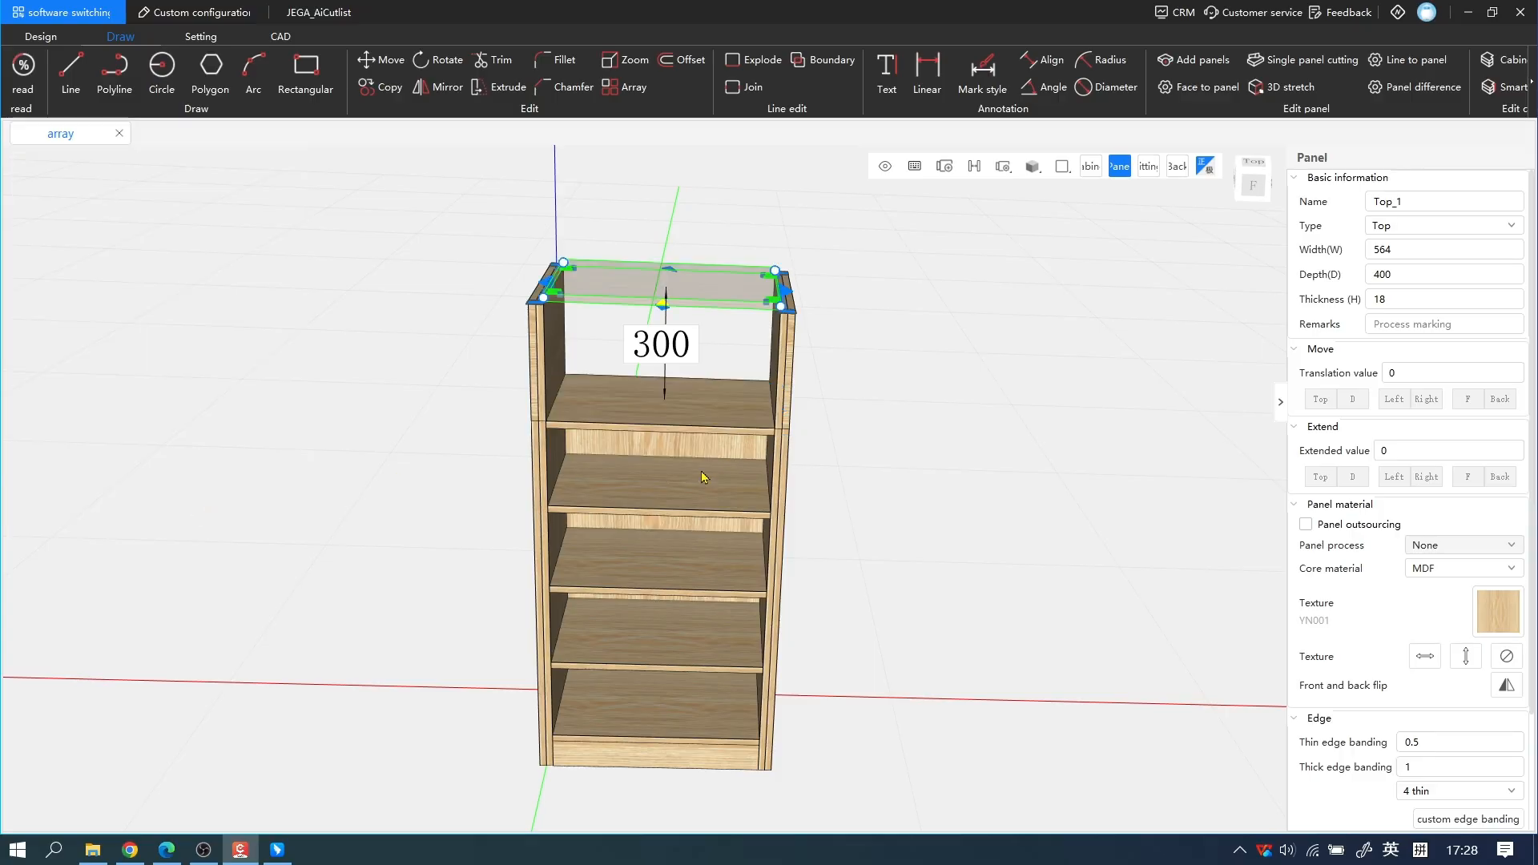
Step: Align the upper face of the copied top panel with the top of the right side extension
left_click(897, 341)
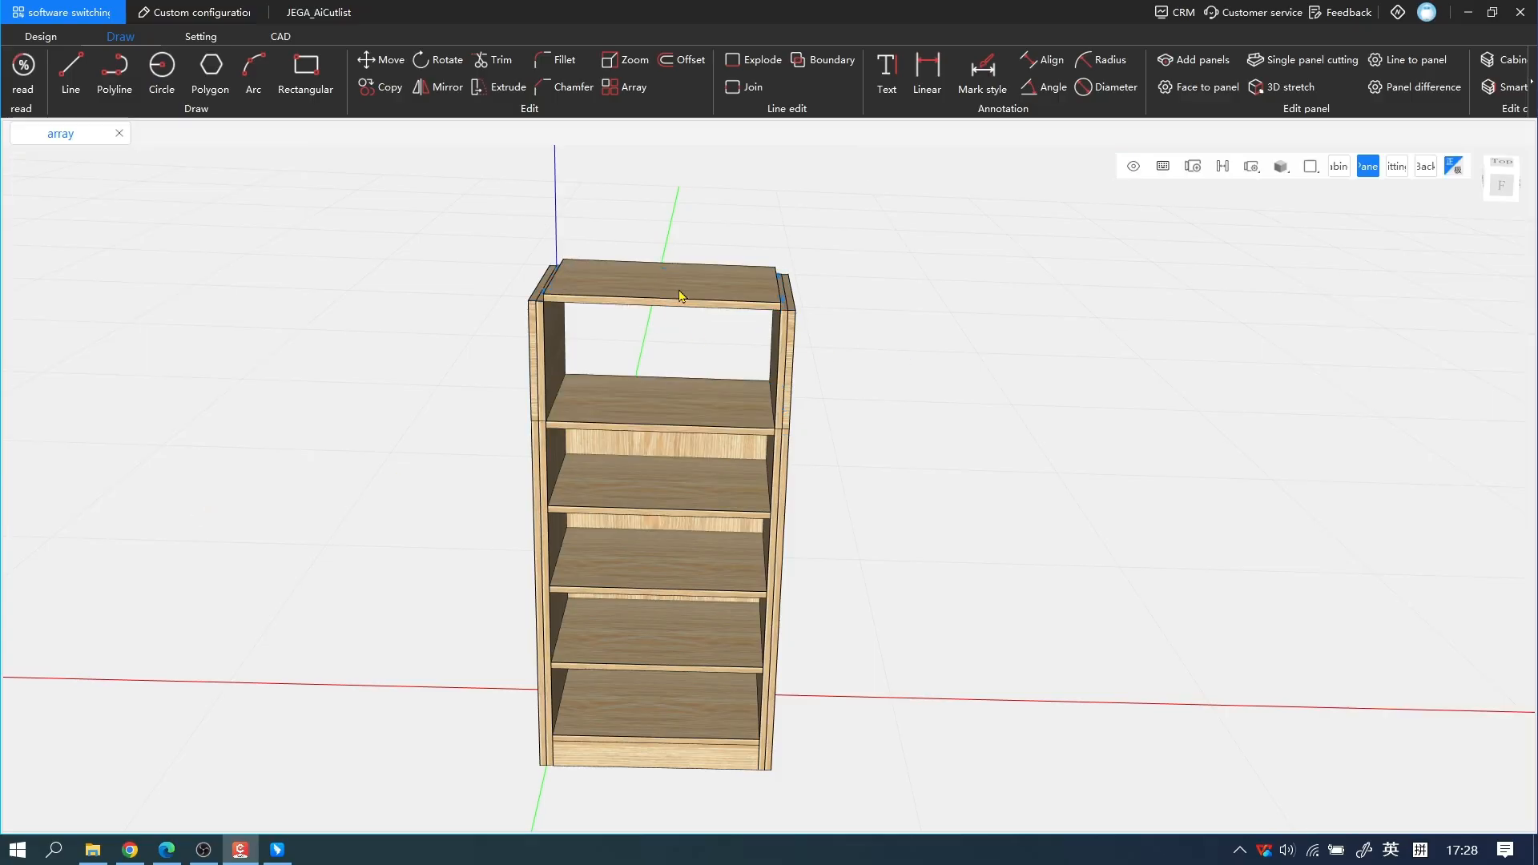
left_click(679, 296)
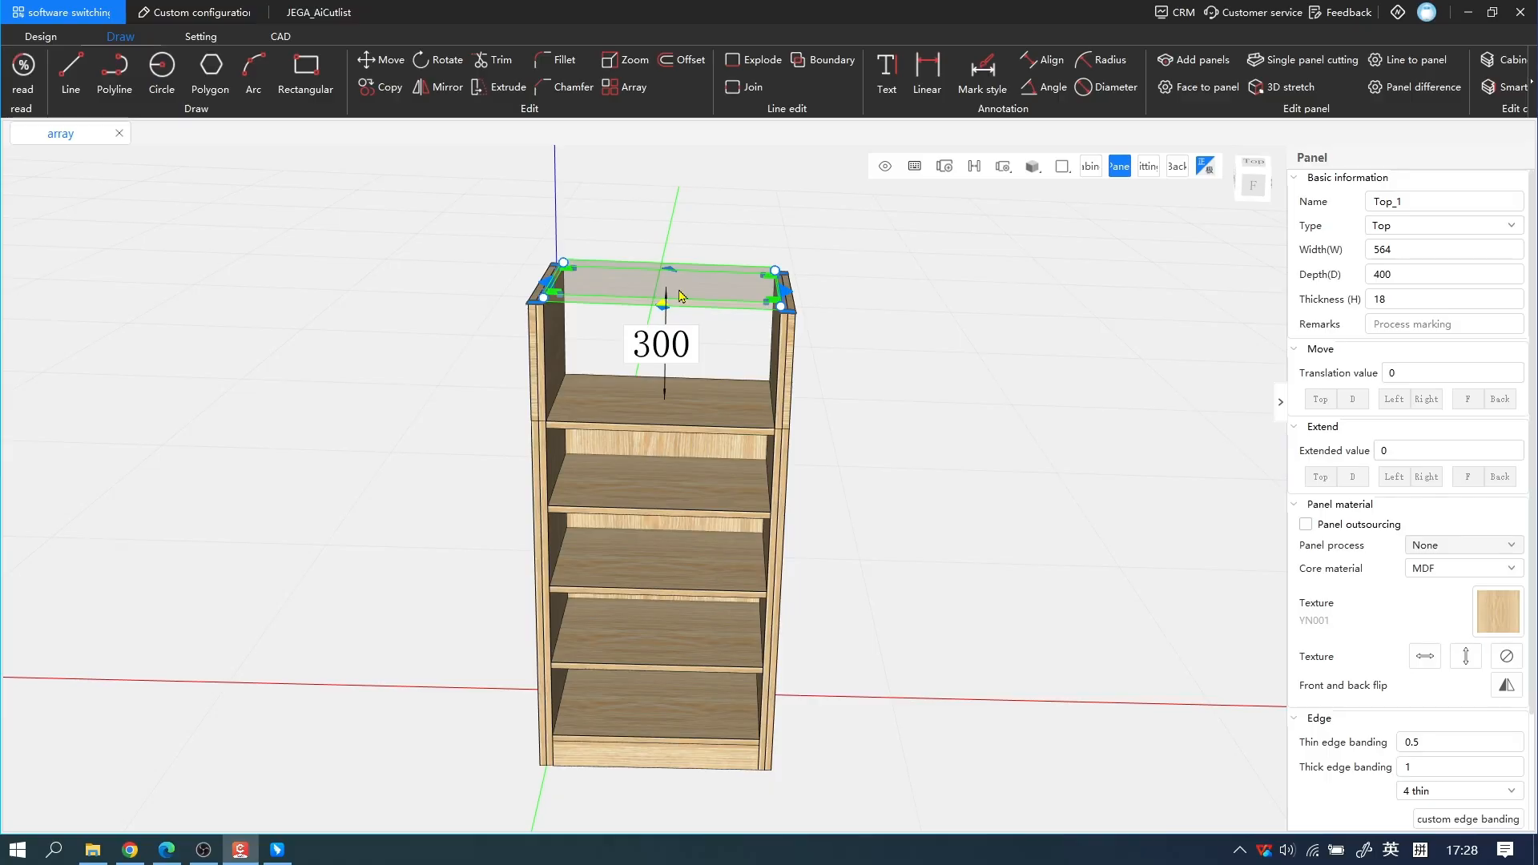
left_click(40, 36)
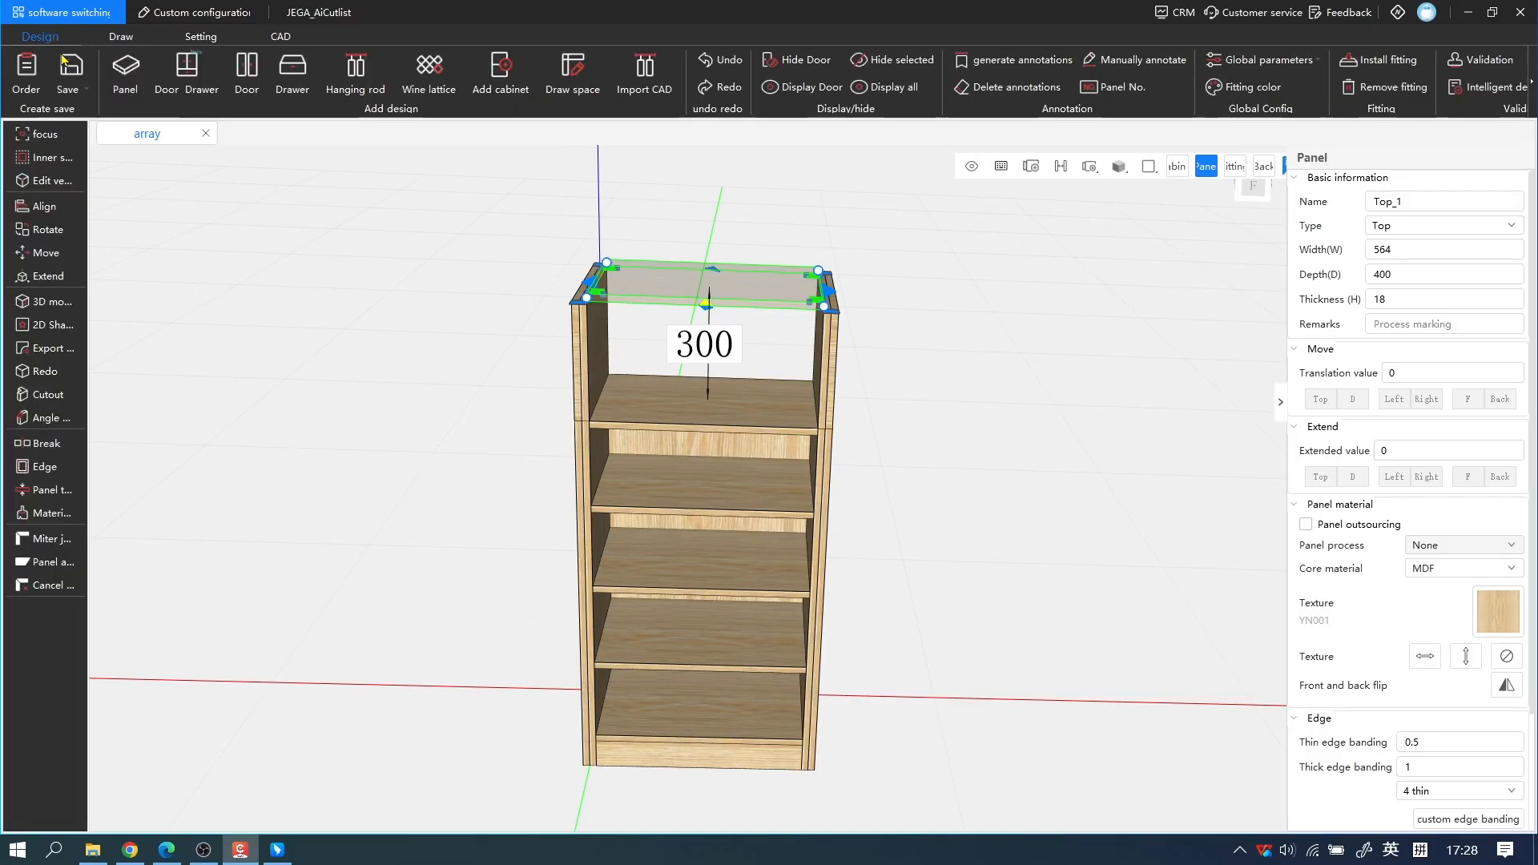
left_click(44, 207)
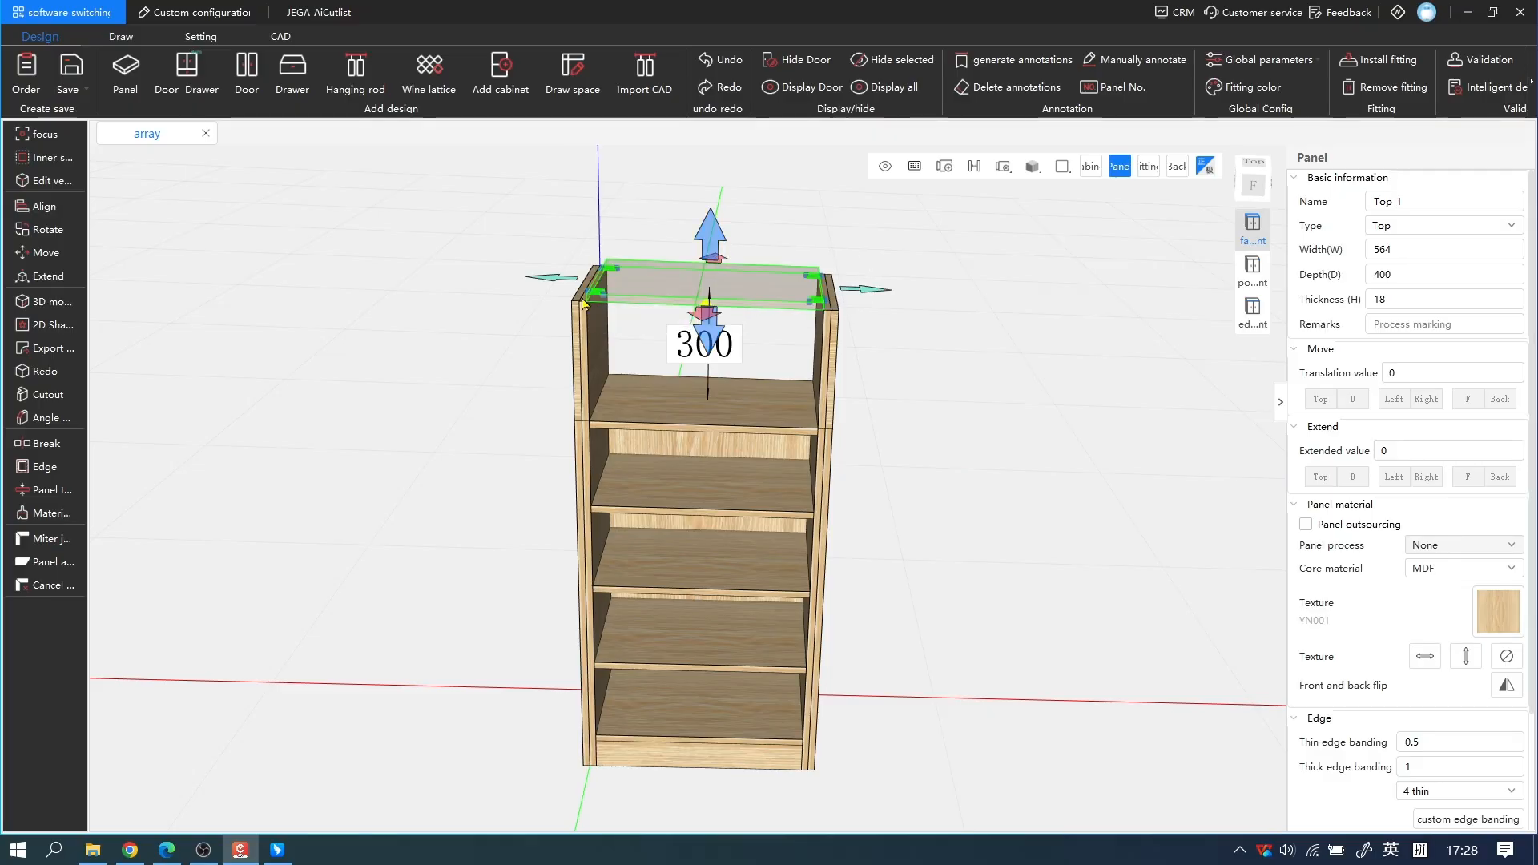
left_click(710, 234)
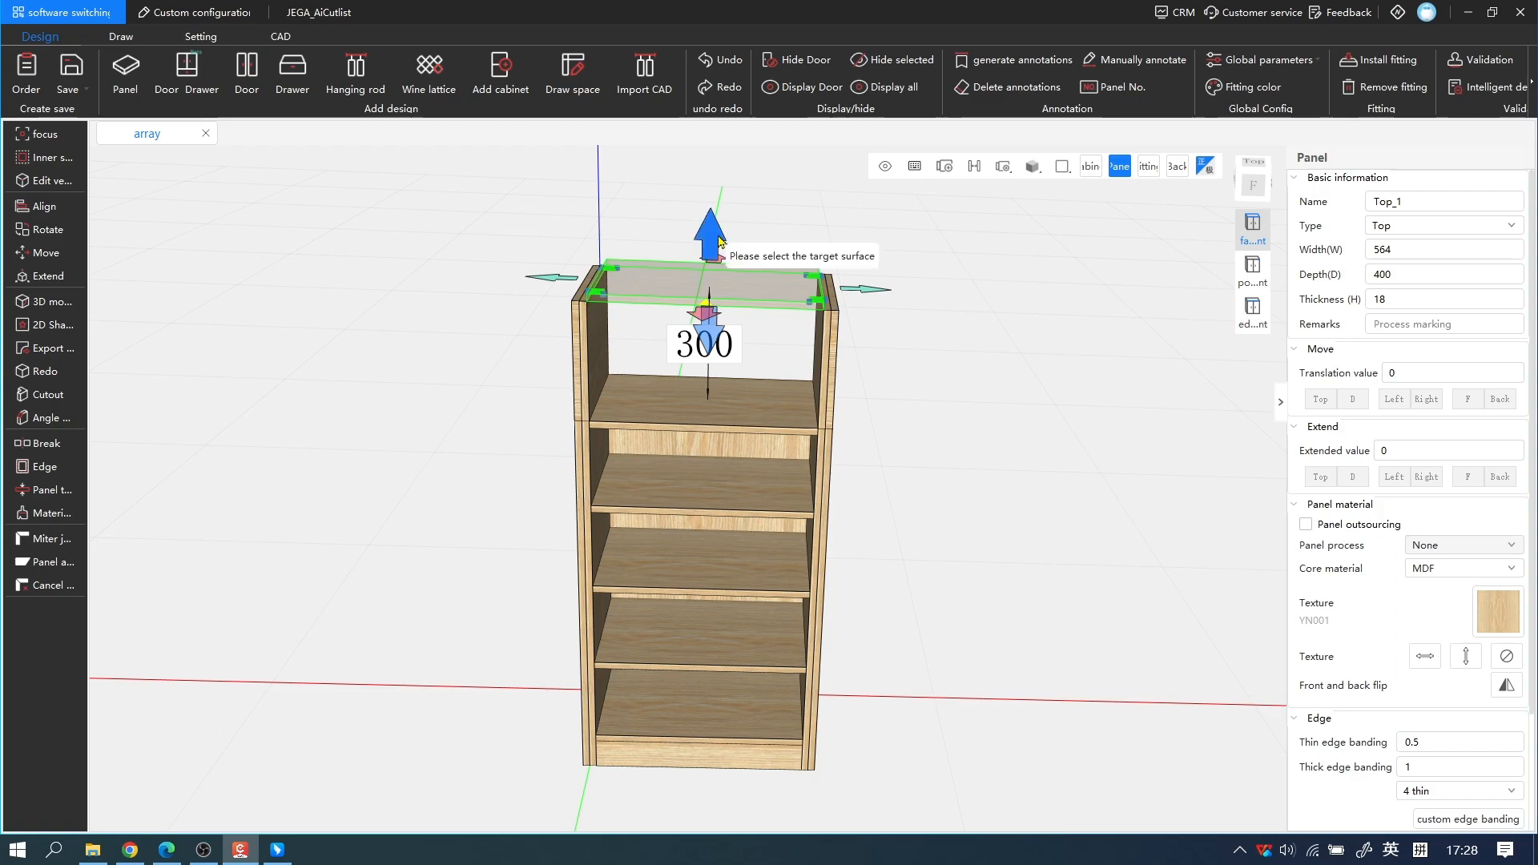
left_click(835, 307)
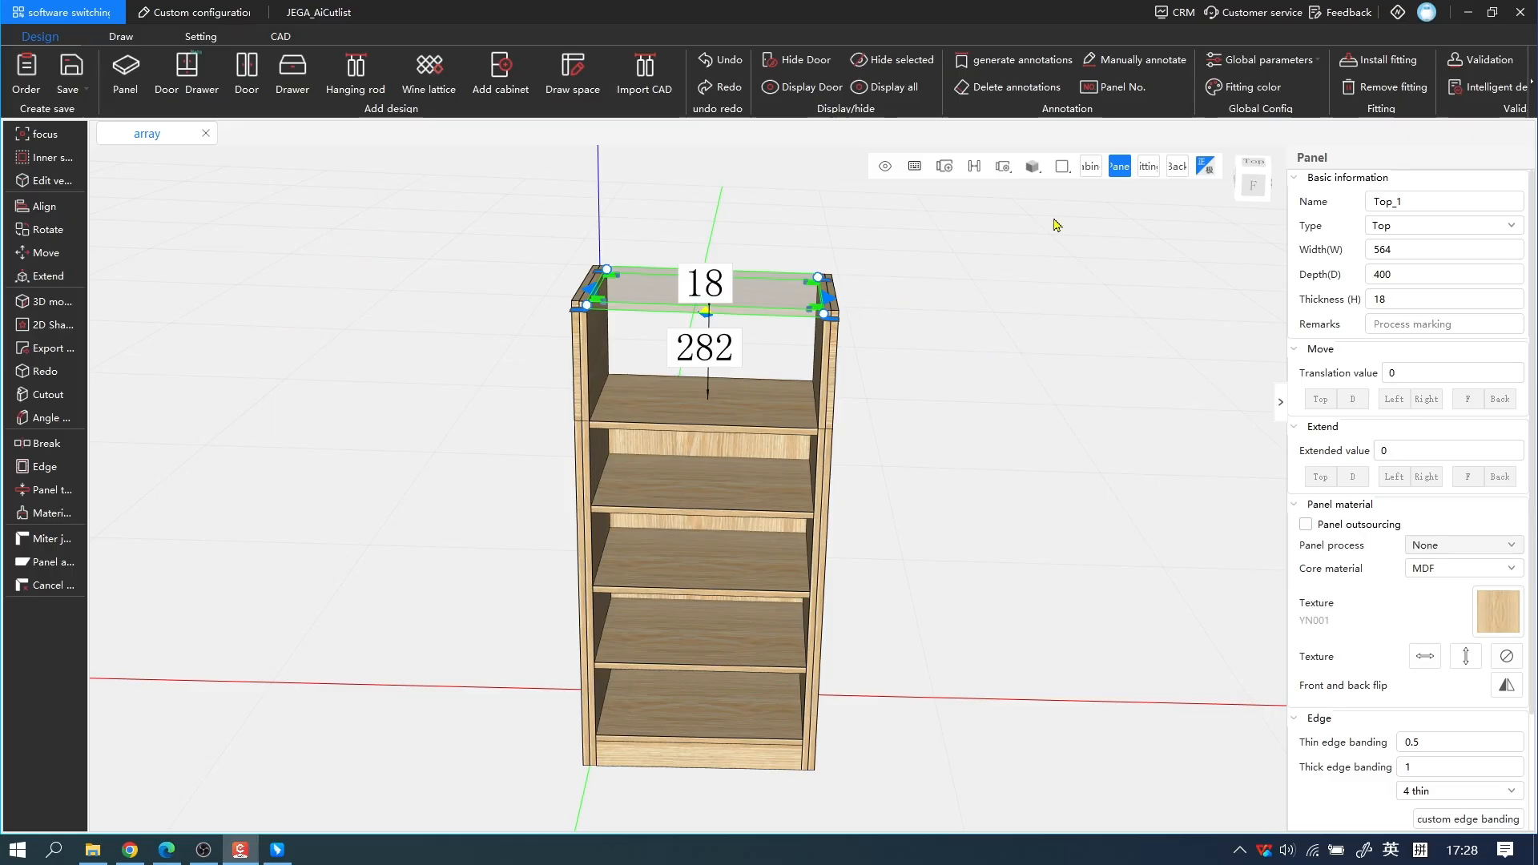
left_click(1021, 344)
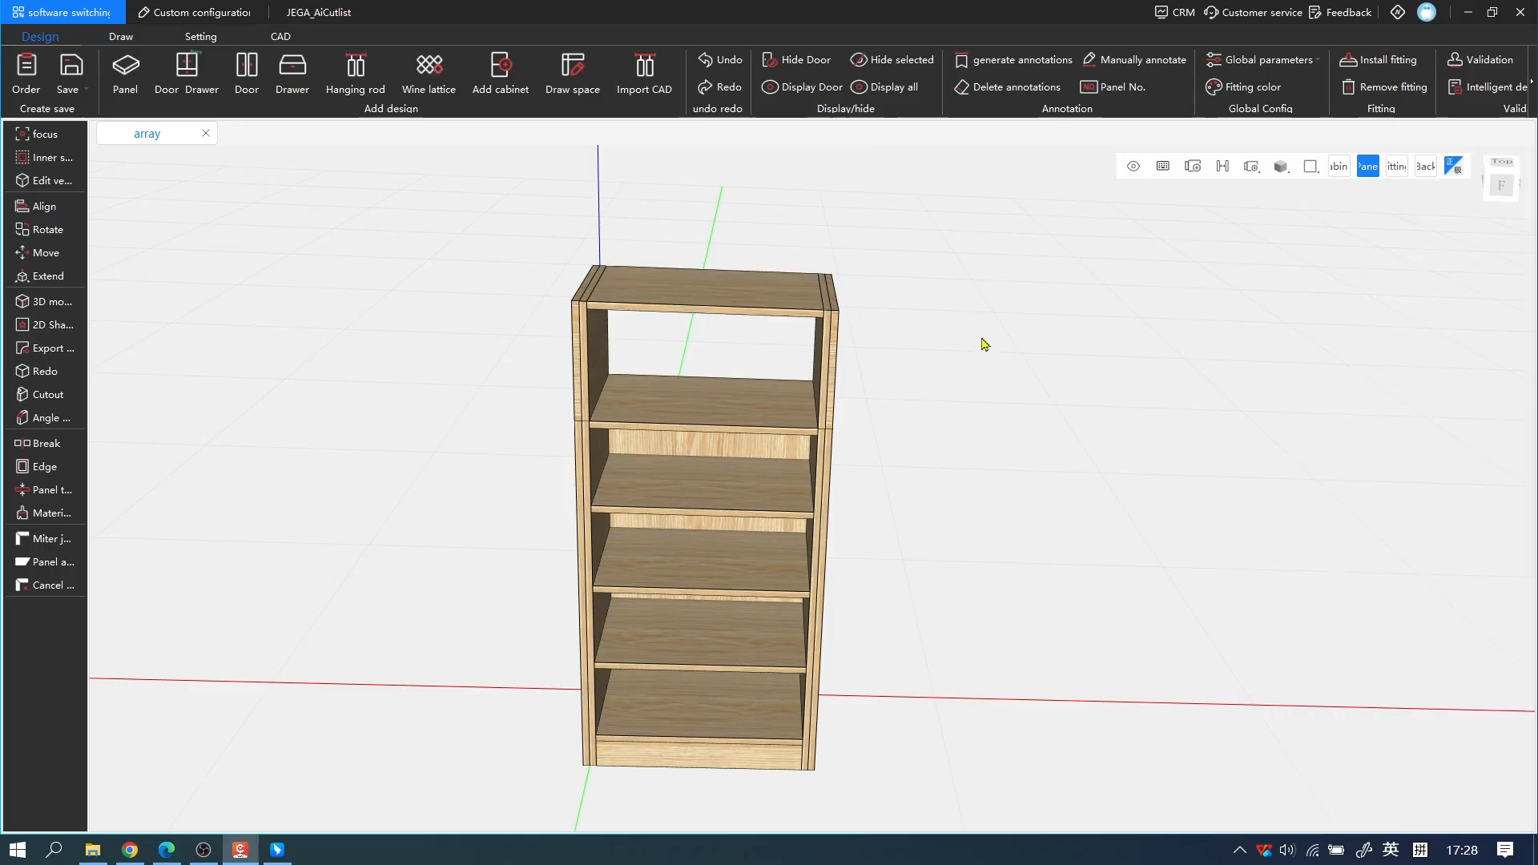
Step: Draw a 564 × 282 mm rectangle across the back opening of the upper compartment and select it
key("f")
right_click(845, 334)
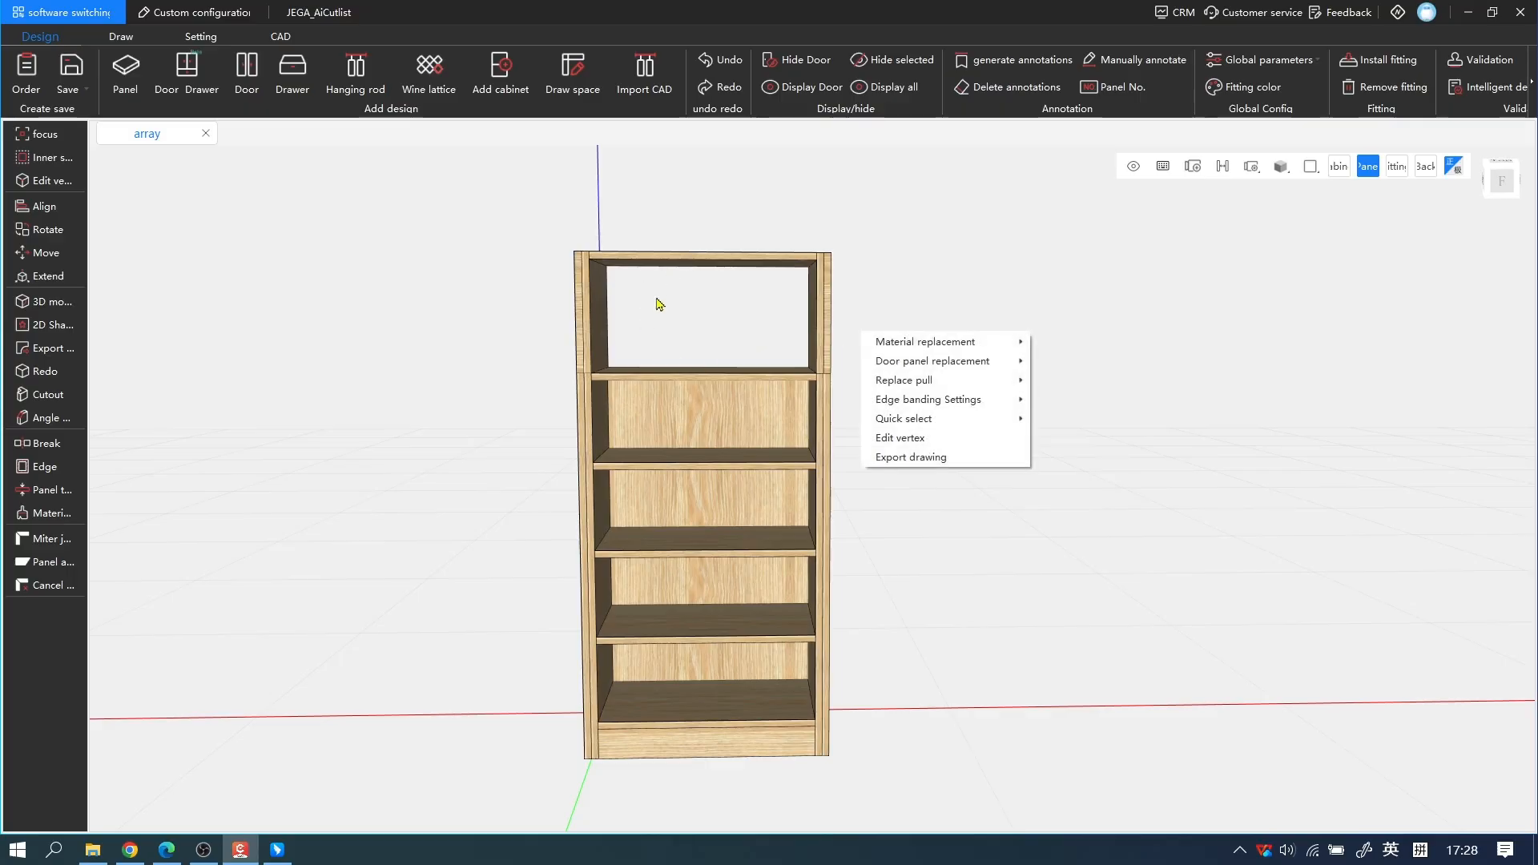
left_click(926, 291)
left_click(121, 36)
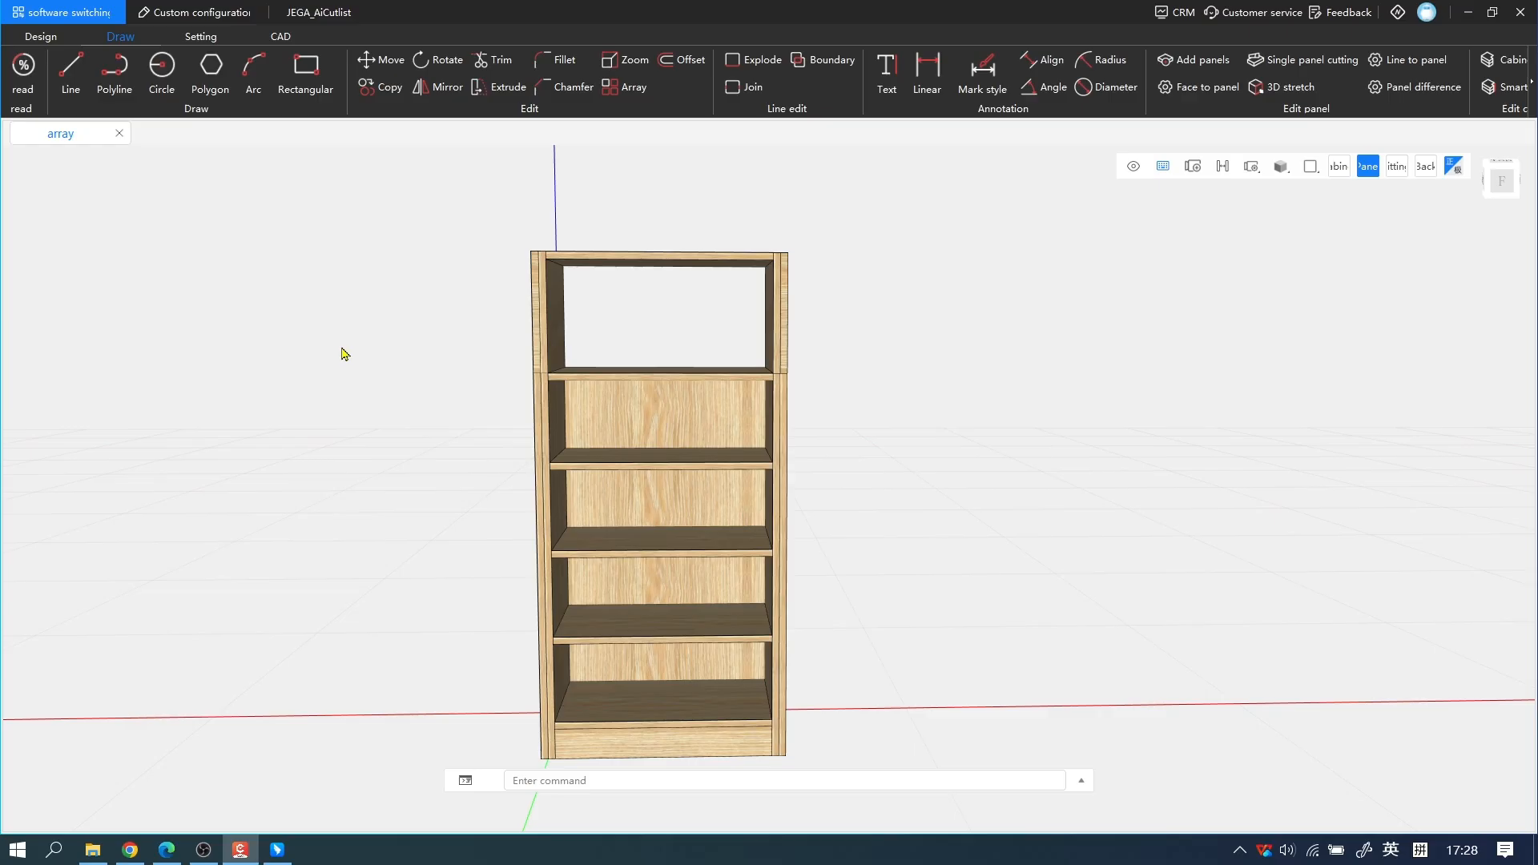
left_click(305, 70)
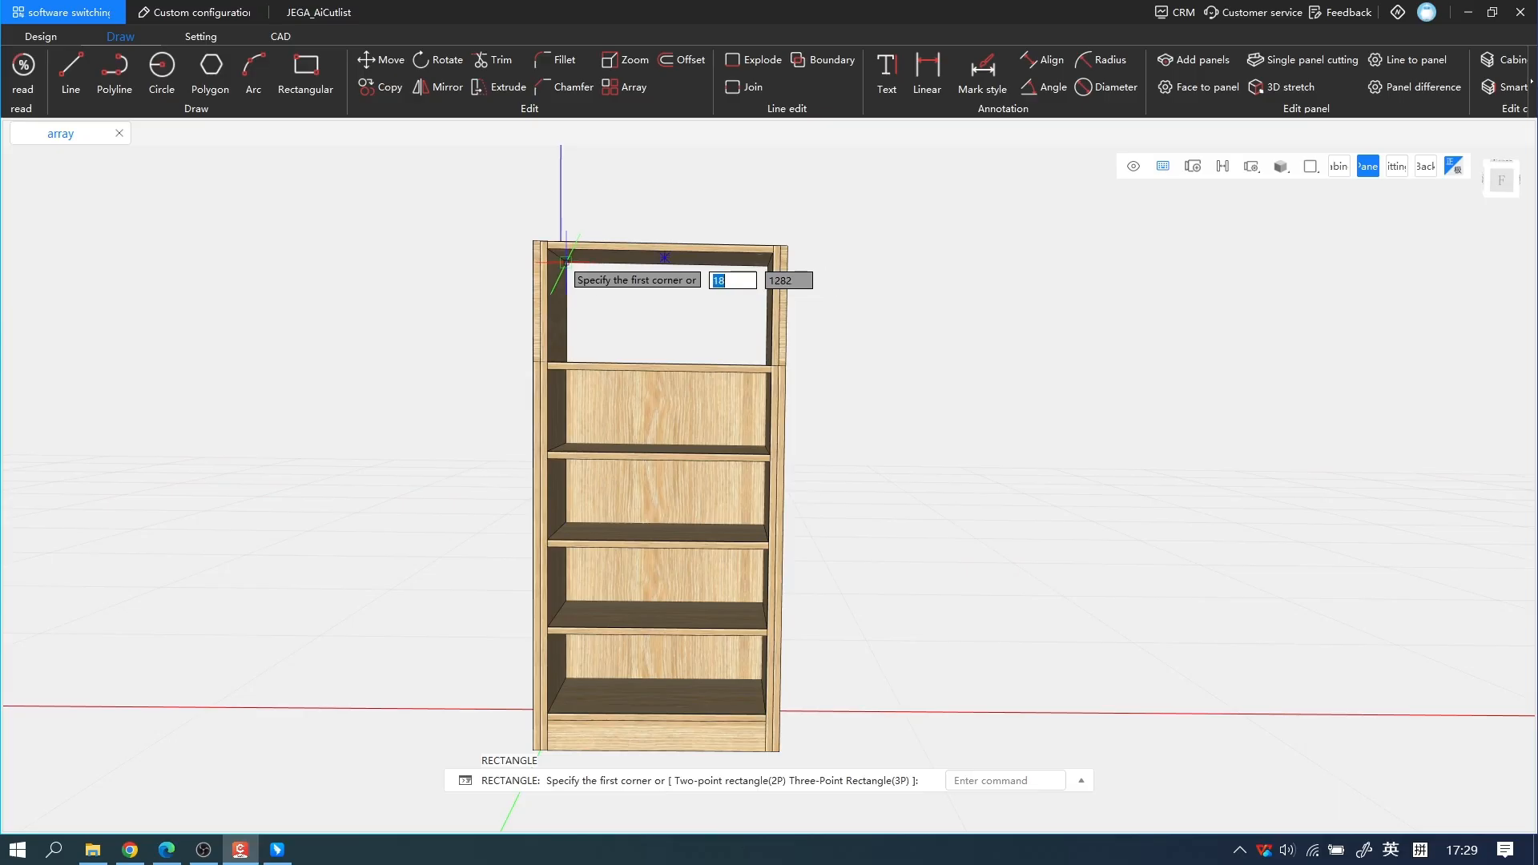
left_click(565, 261)
middle_click_drag(769, 362, 770, 381)
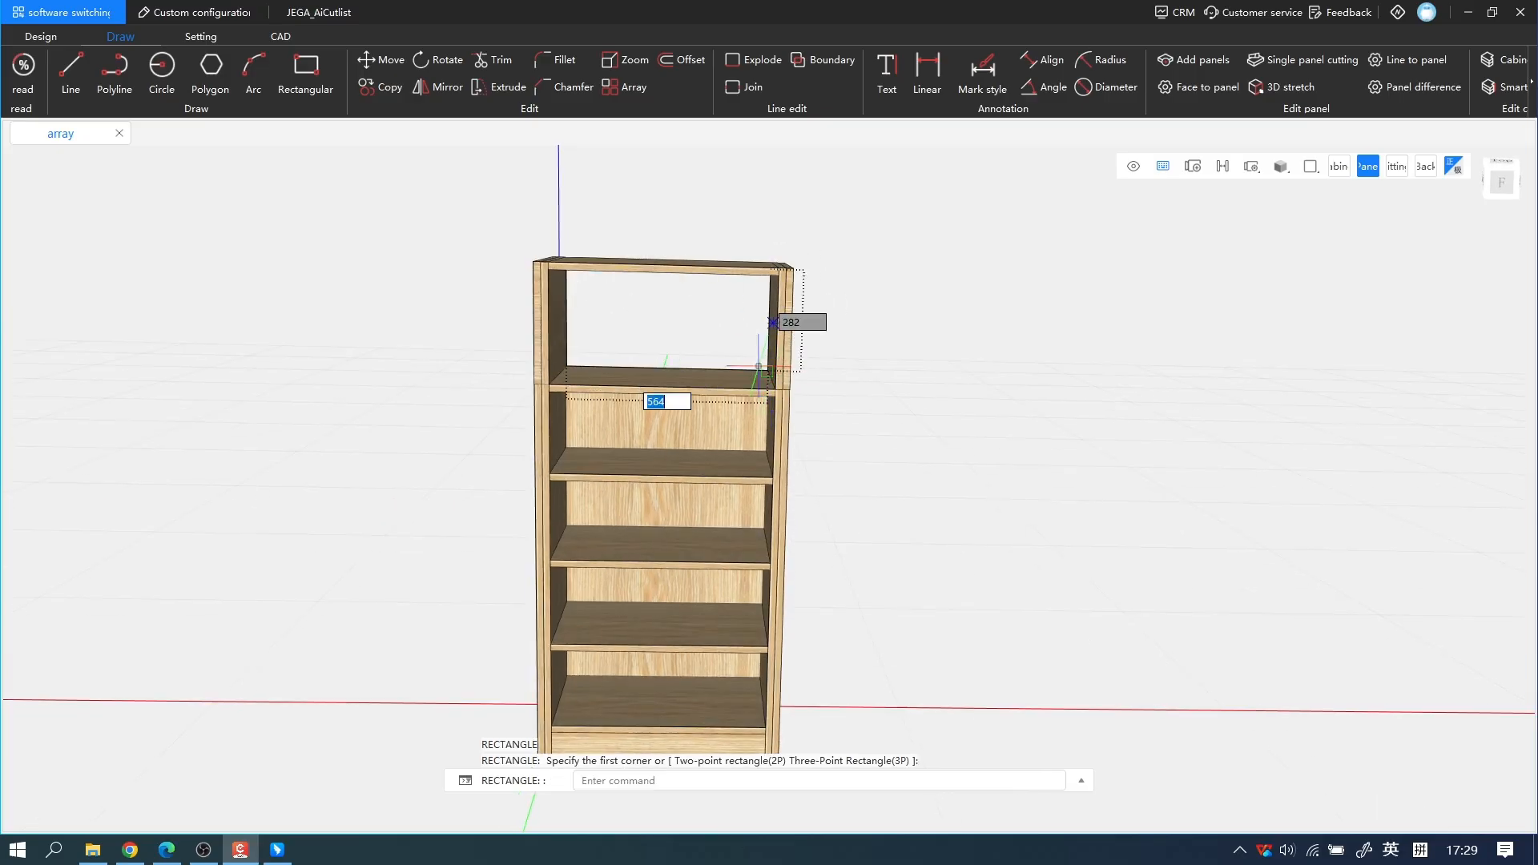
left_click(767, 370)
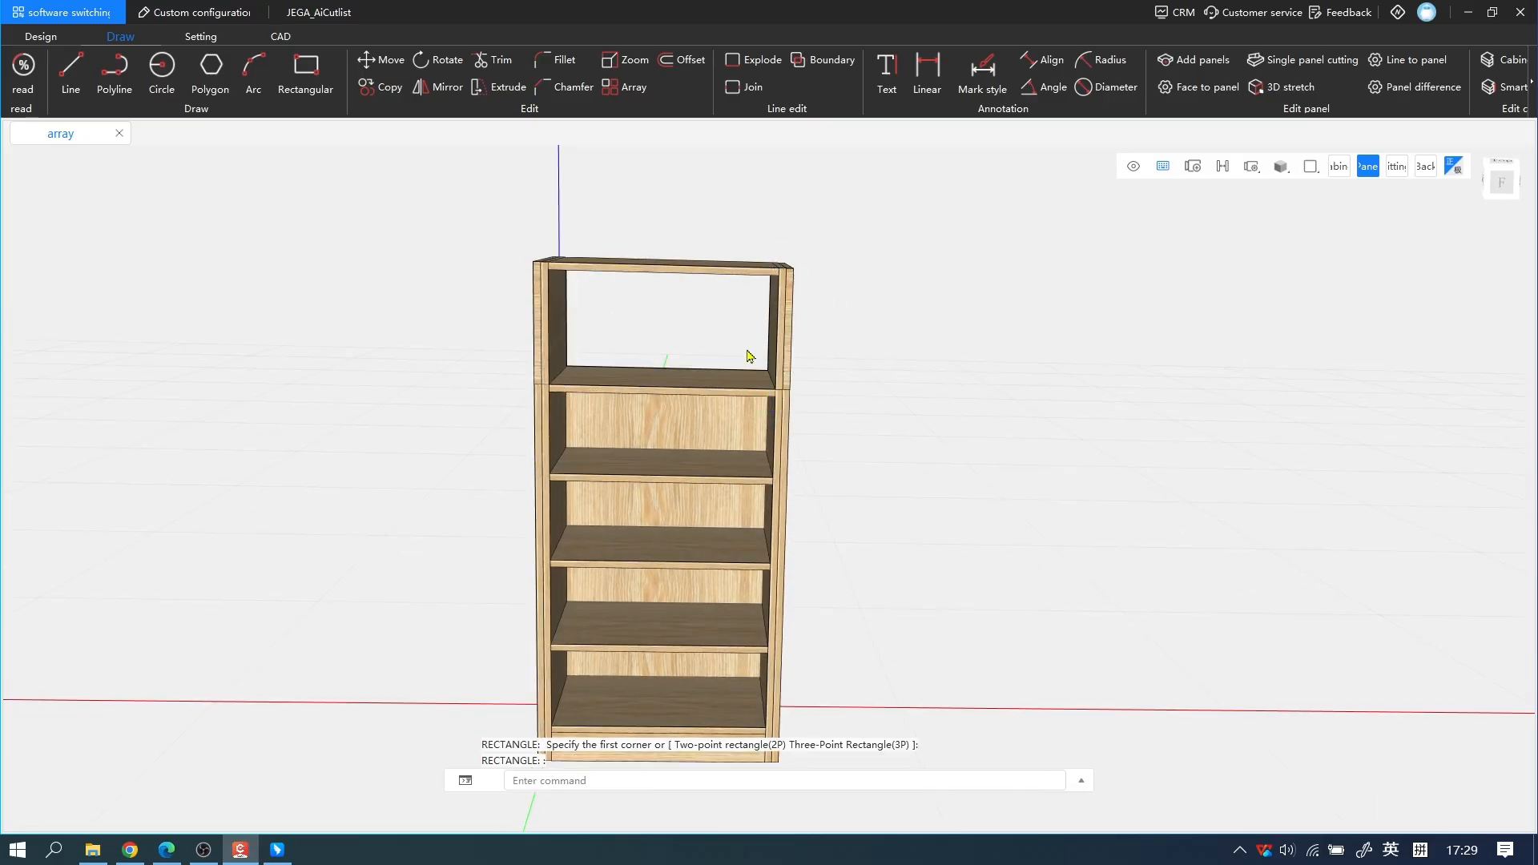
left_click(588, 368)
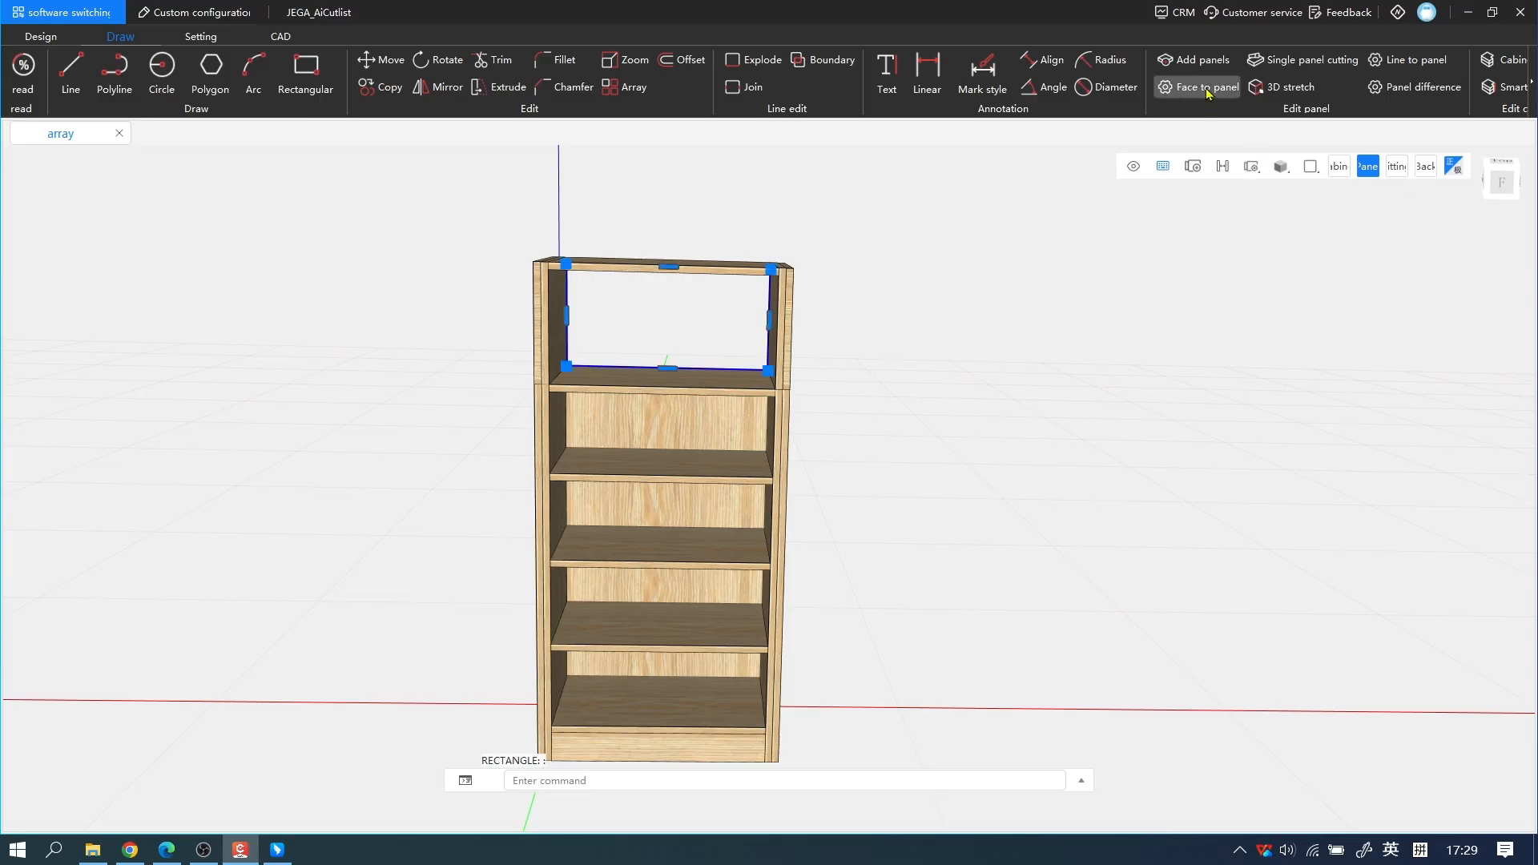
Step: Convert the rectangle at the back of the upper compartment into an 18 mm panel with Face to panel and check its properties
left_click(1208, 93)
left_click(605, 340)
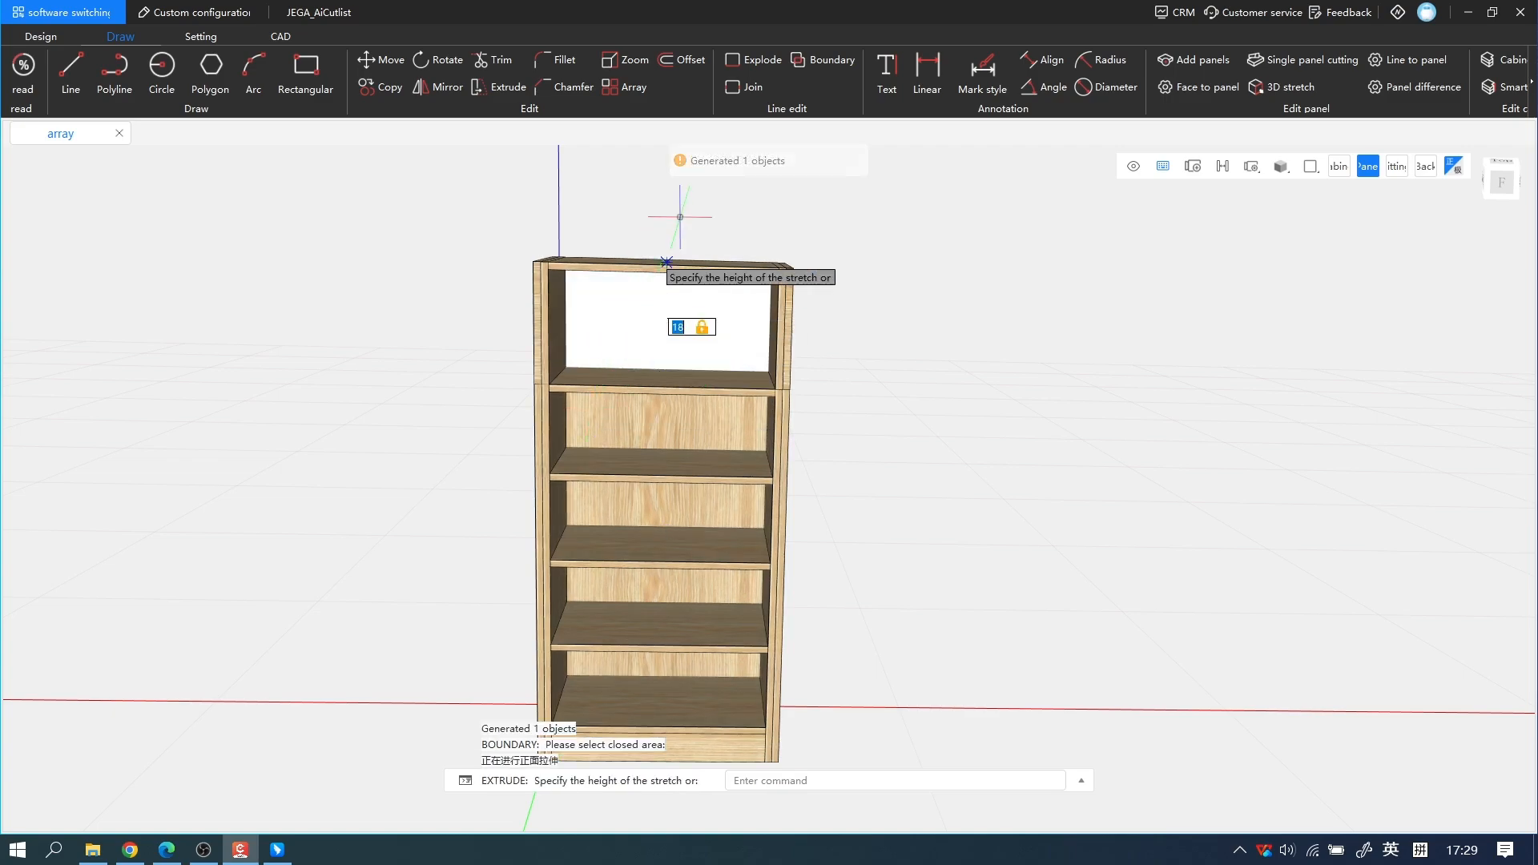
key("Return")
middle_click_drag(651, 367, 695, 314)
left_click(700, 330)
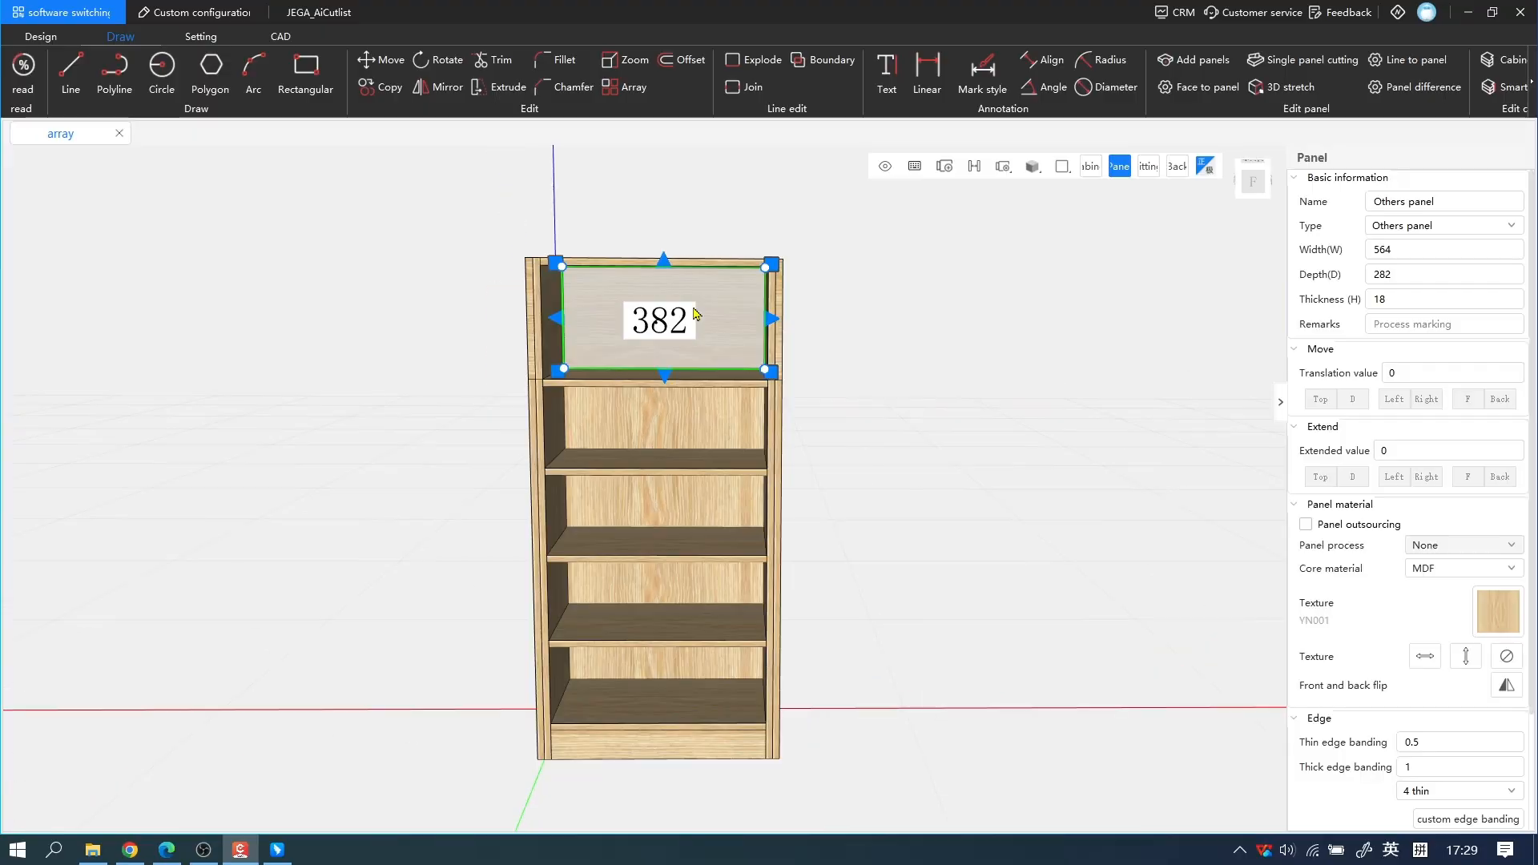
left_click(683, 311)
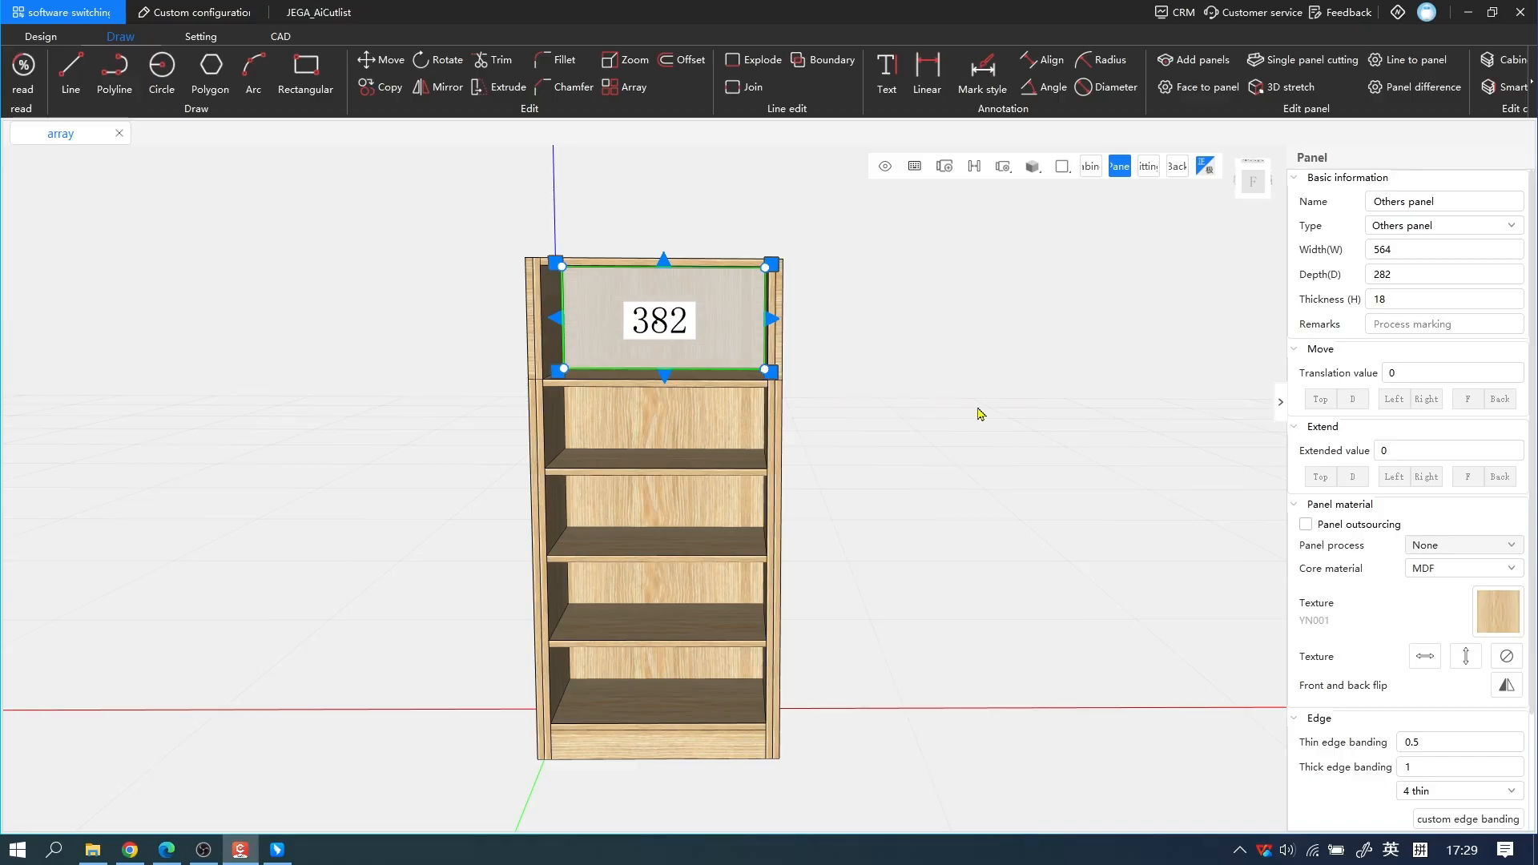
left_click(974, 370)
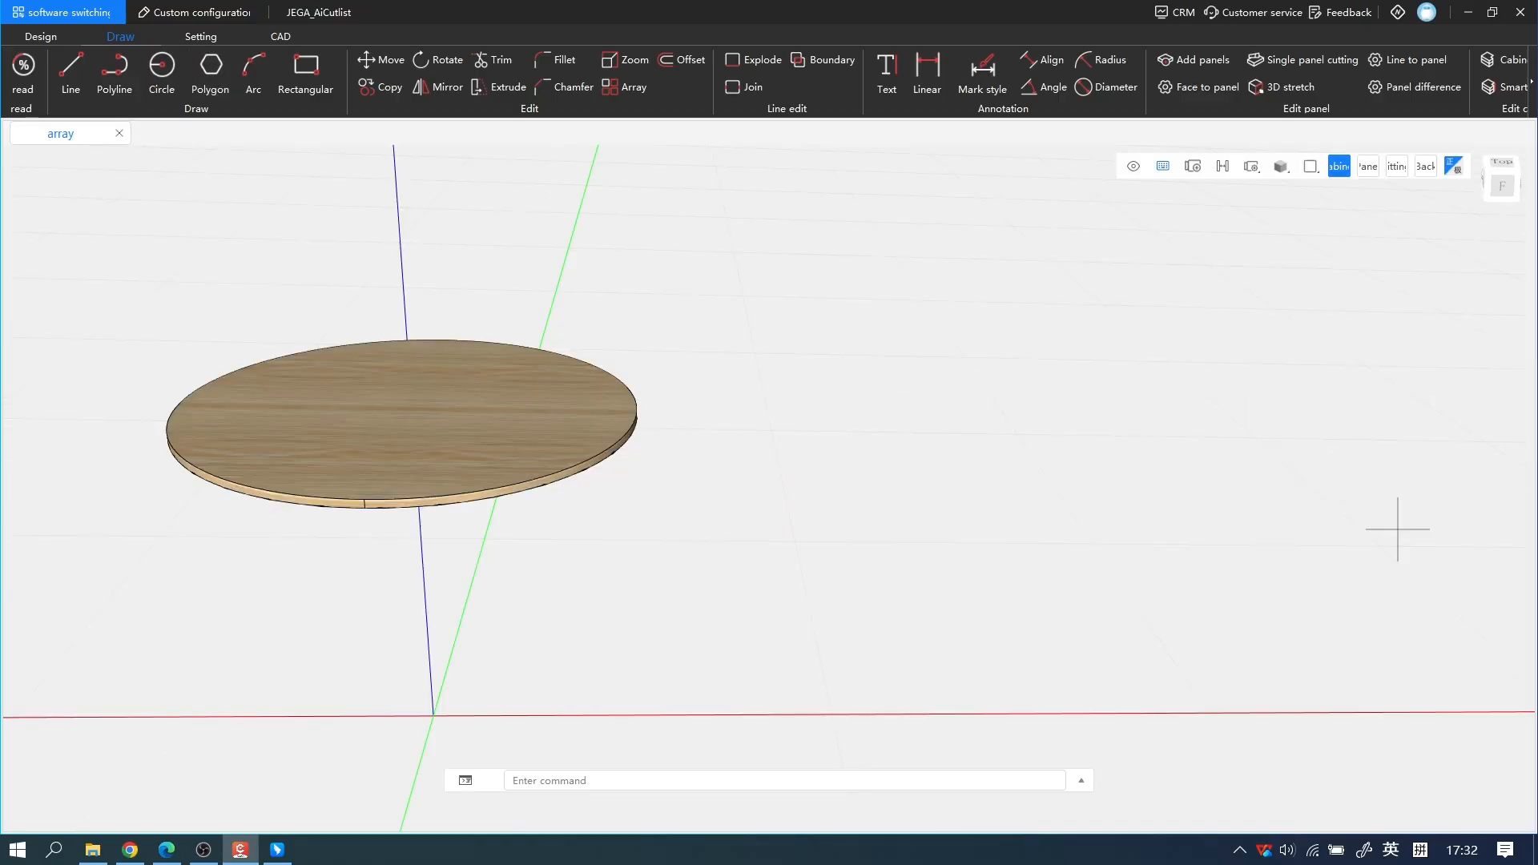
left_click_drag(1398, 529, 1448, 72)
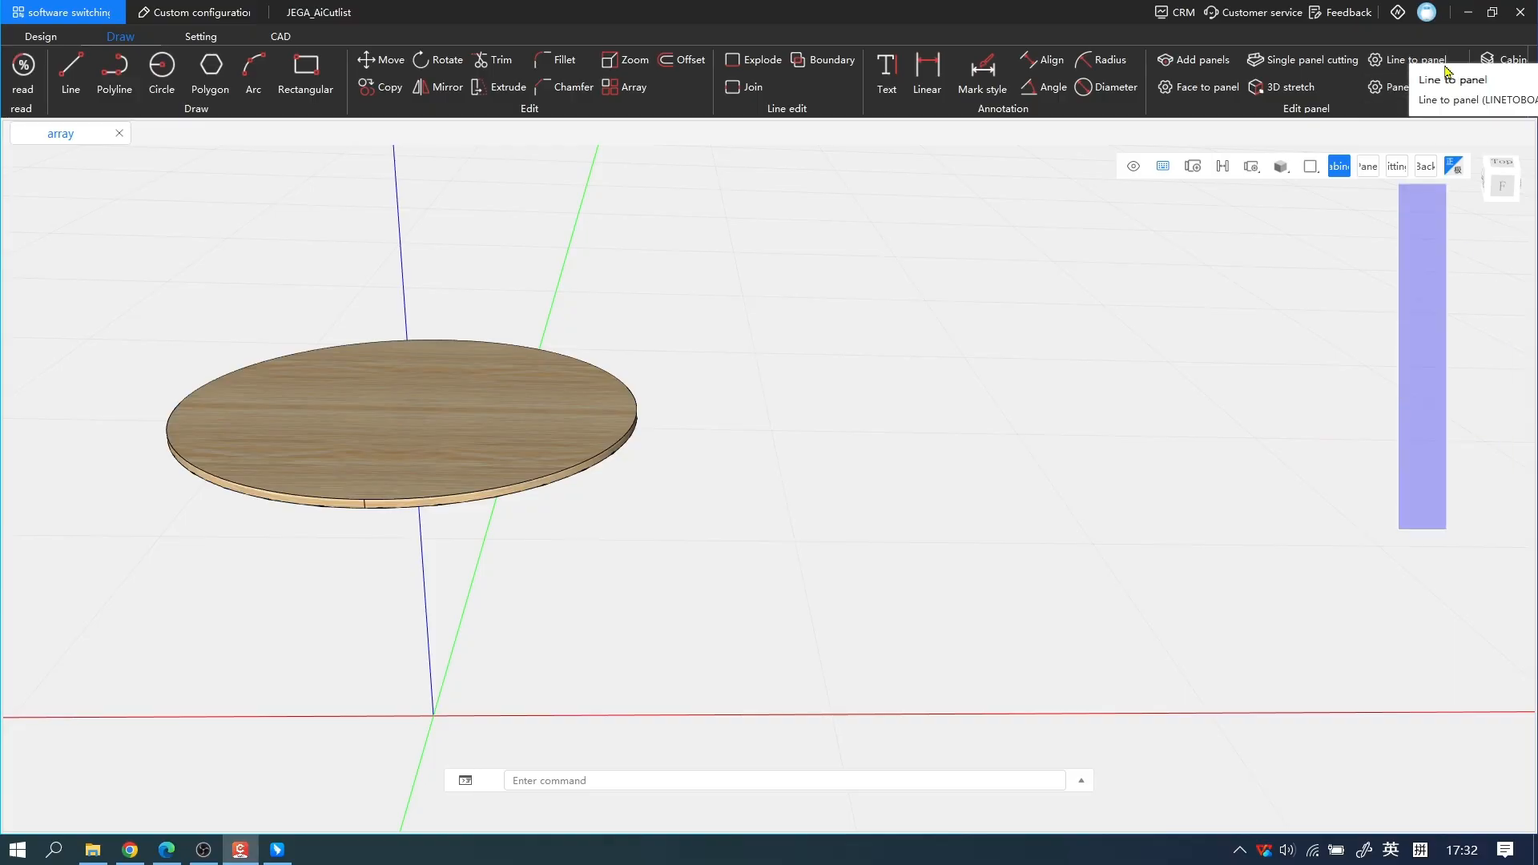
left_click(1446, 71)
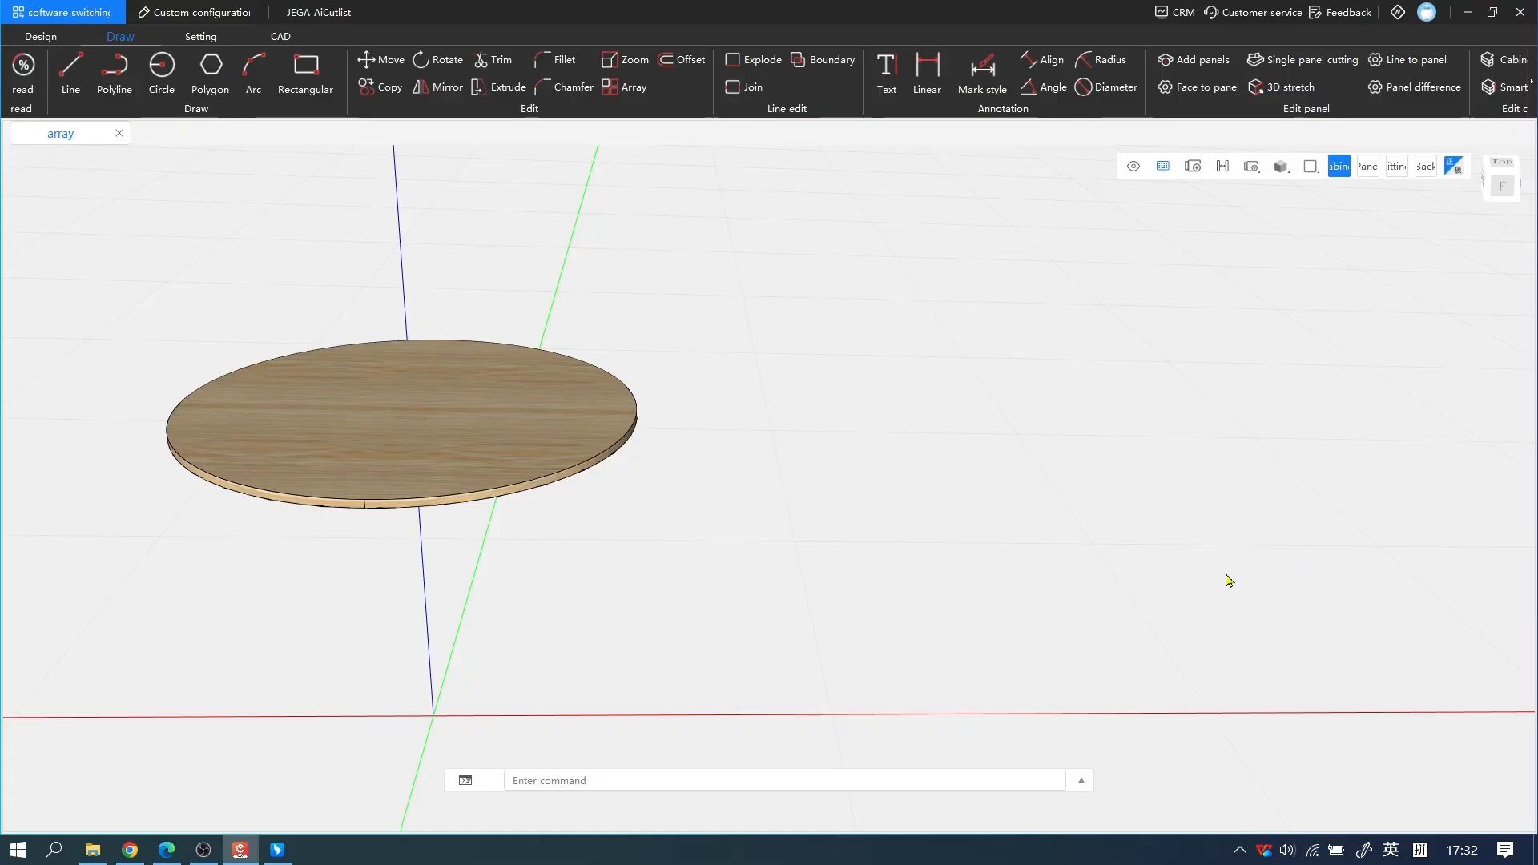
Step: Draw a 350 mm line on the round panel's underside, running horizontally from its edge toward the centre
middle_click_drag(753, 496, 911, 508)
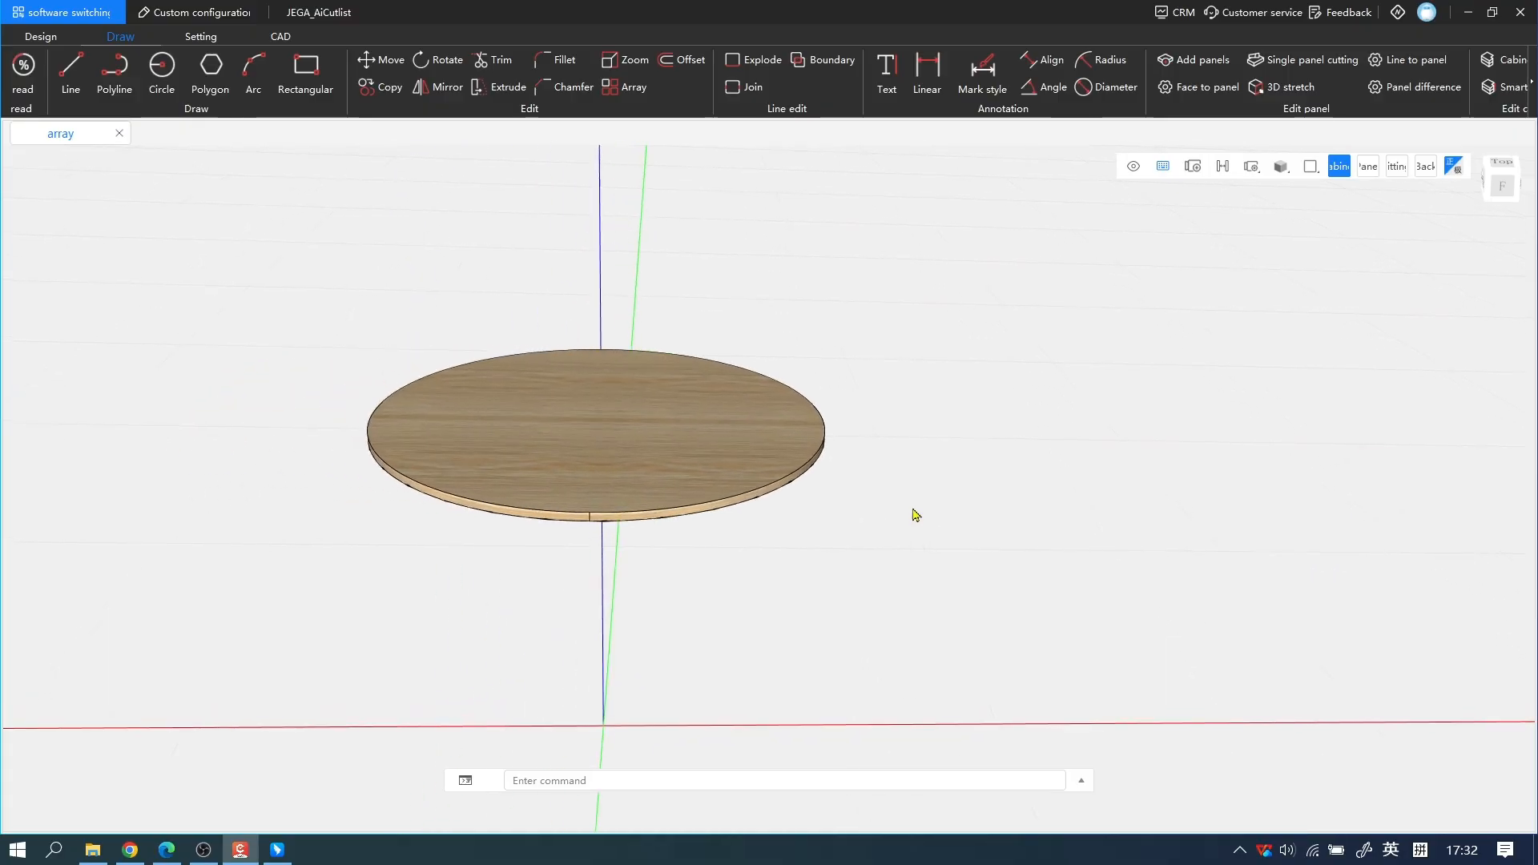
middle_click_drag(939, 577, 705, 435, "ctrl")
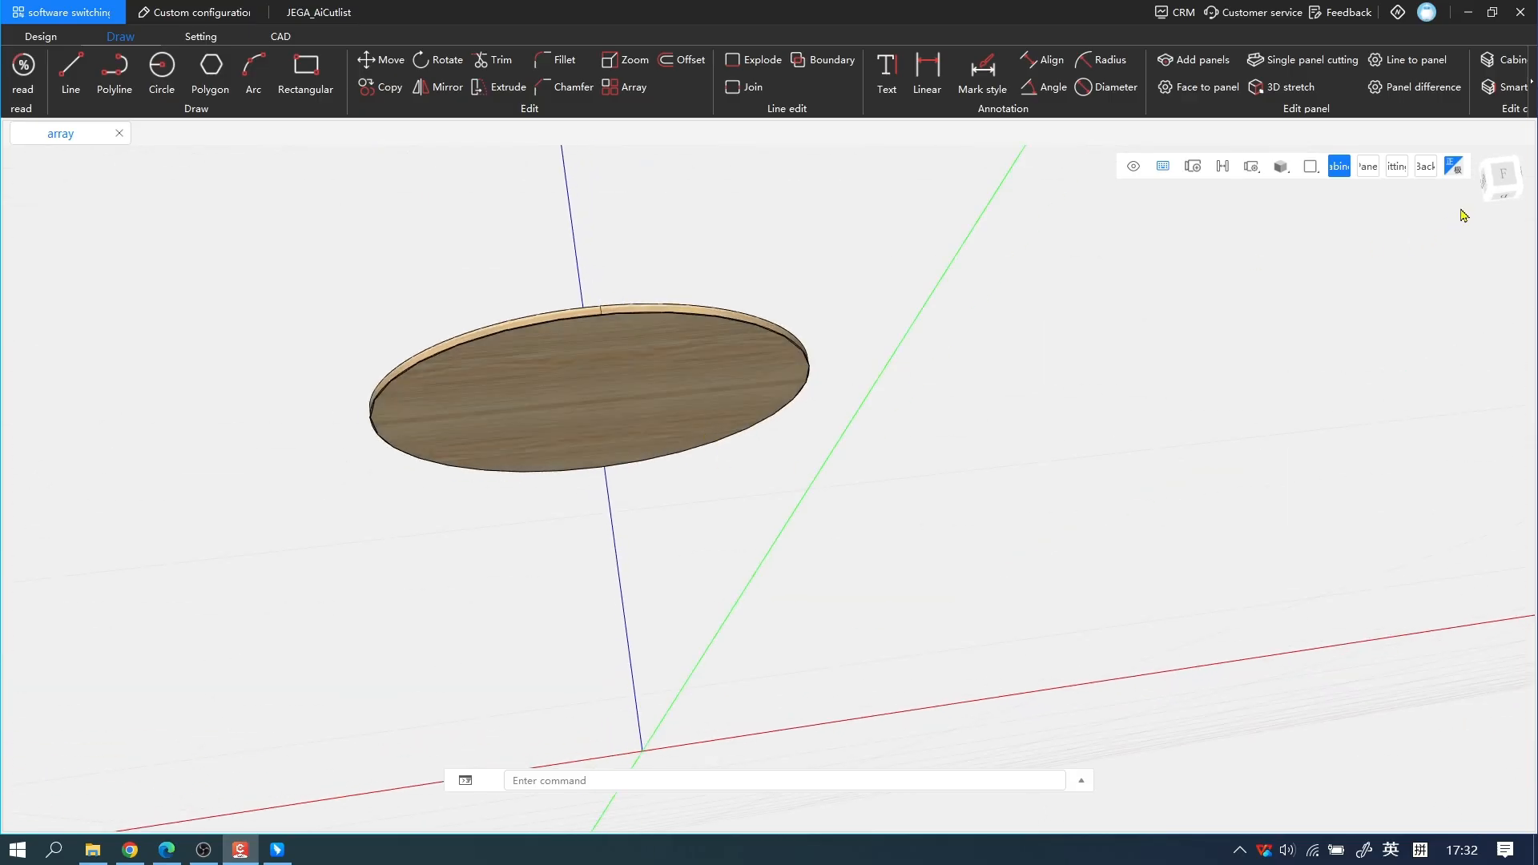
left_click(1505, 199)
scroll(1028, 548, "up", 4)
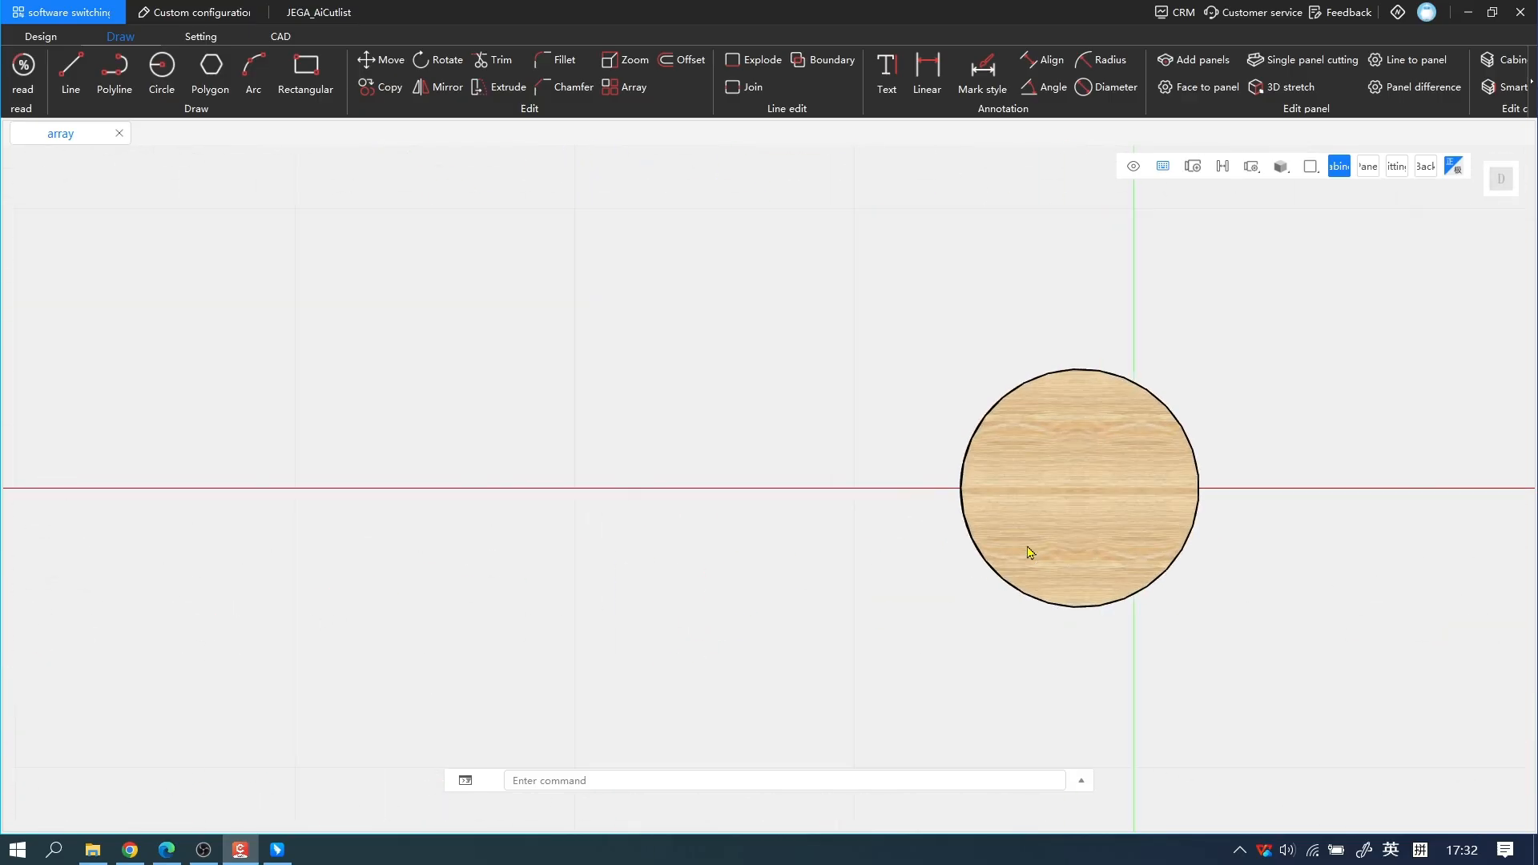
middle_click_drag(1171, 525, 833, 484)
scroll(937, 508, "up", 2)
left_click(71, 71)
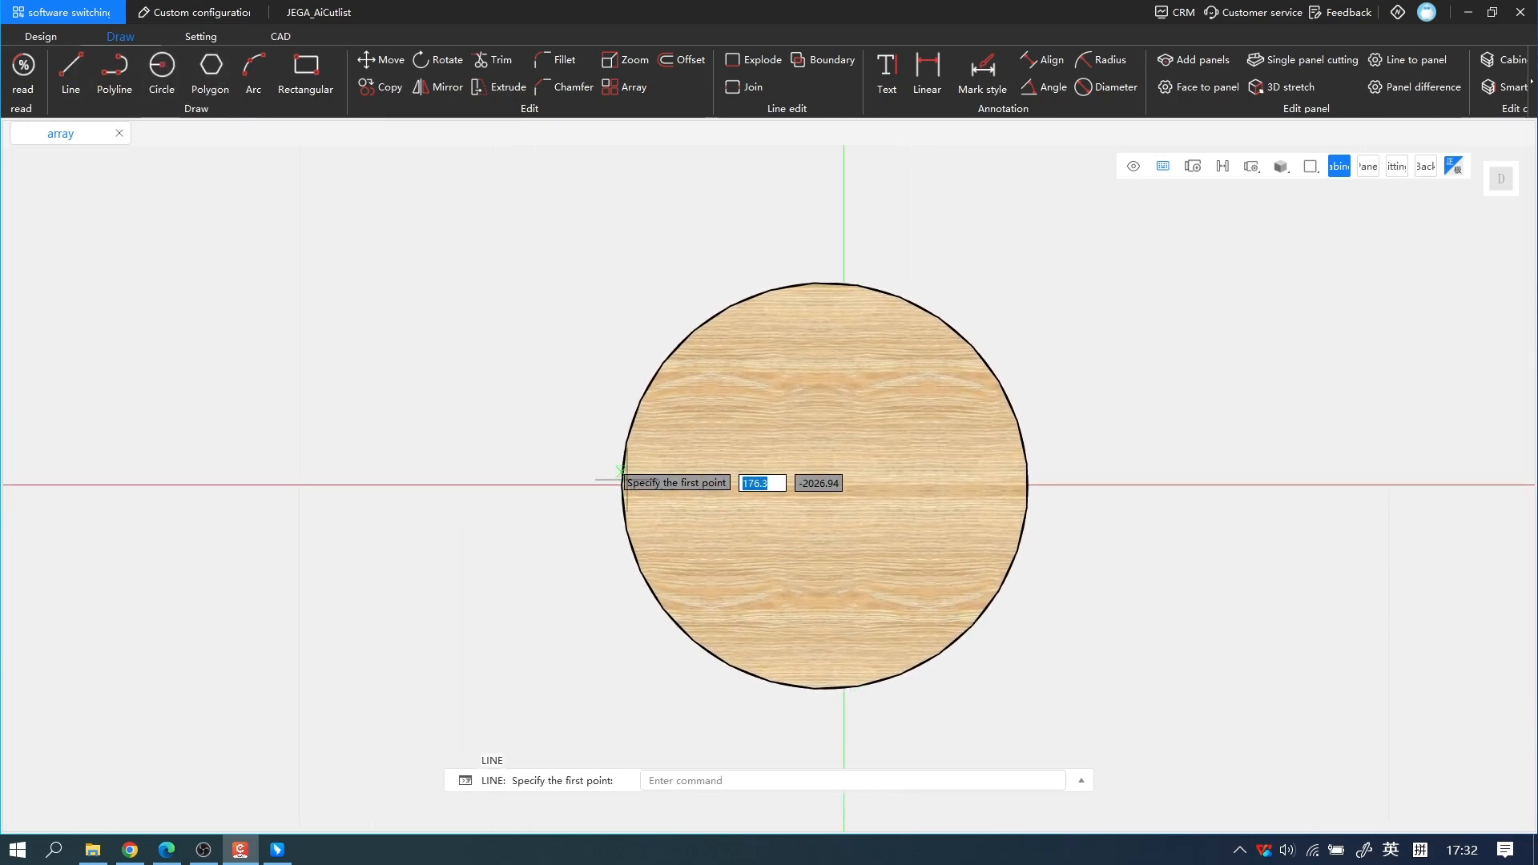
left_click(622, 486)
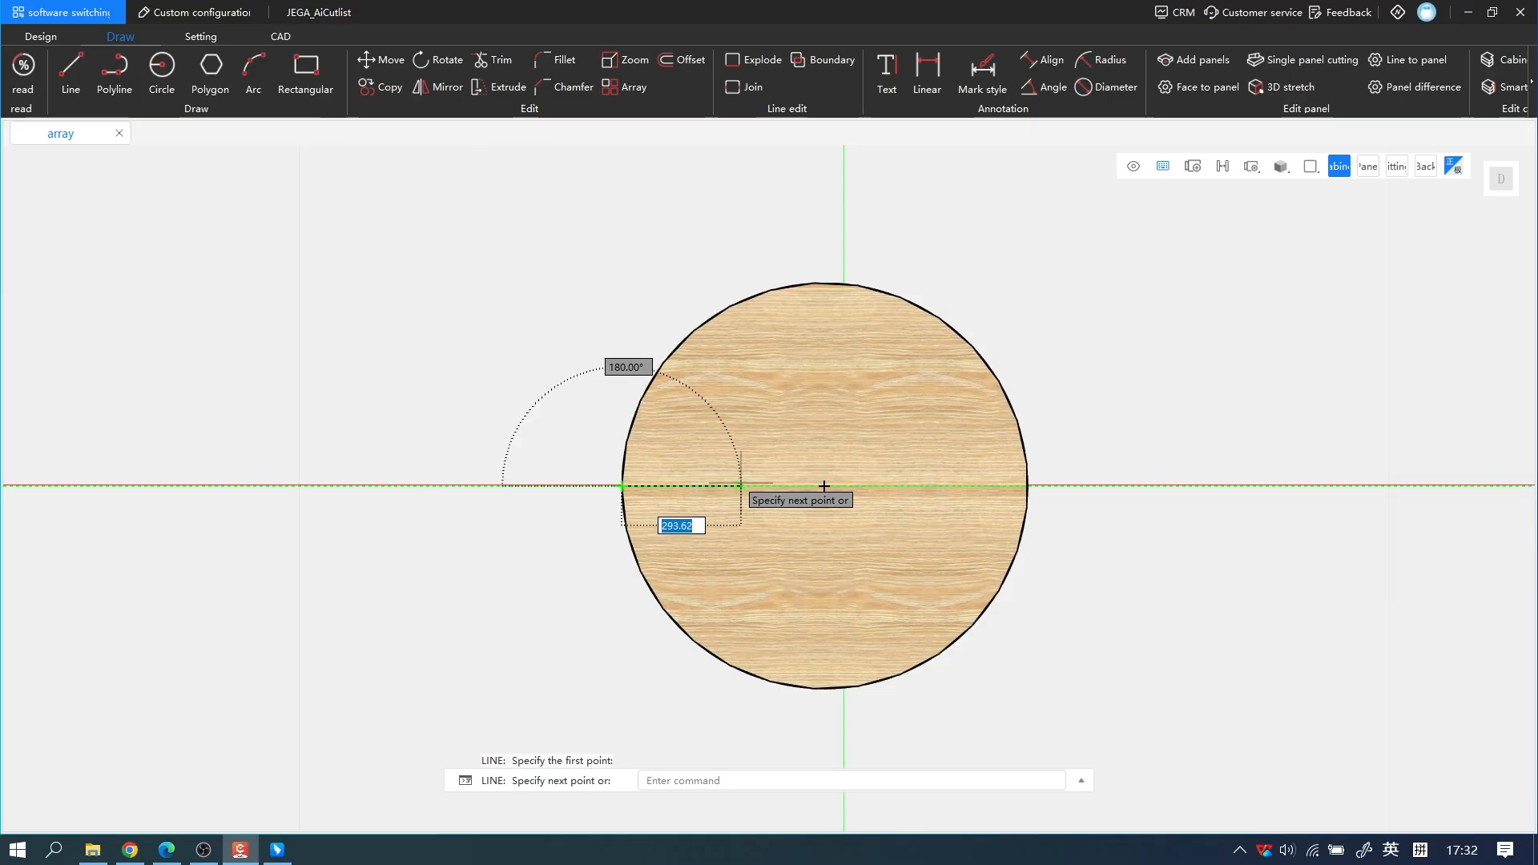
type("350")
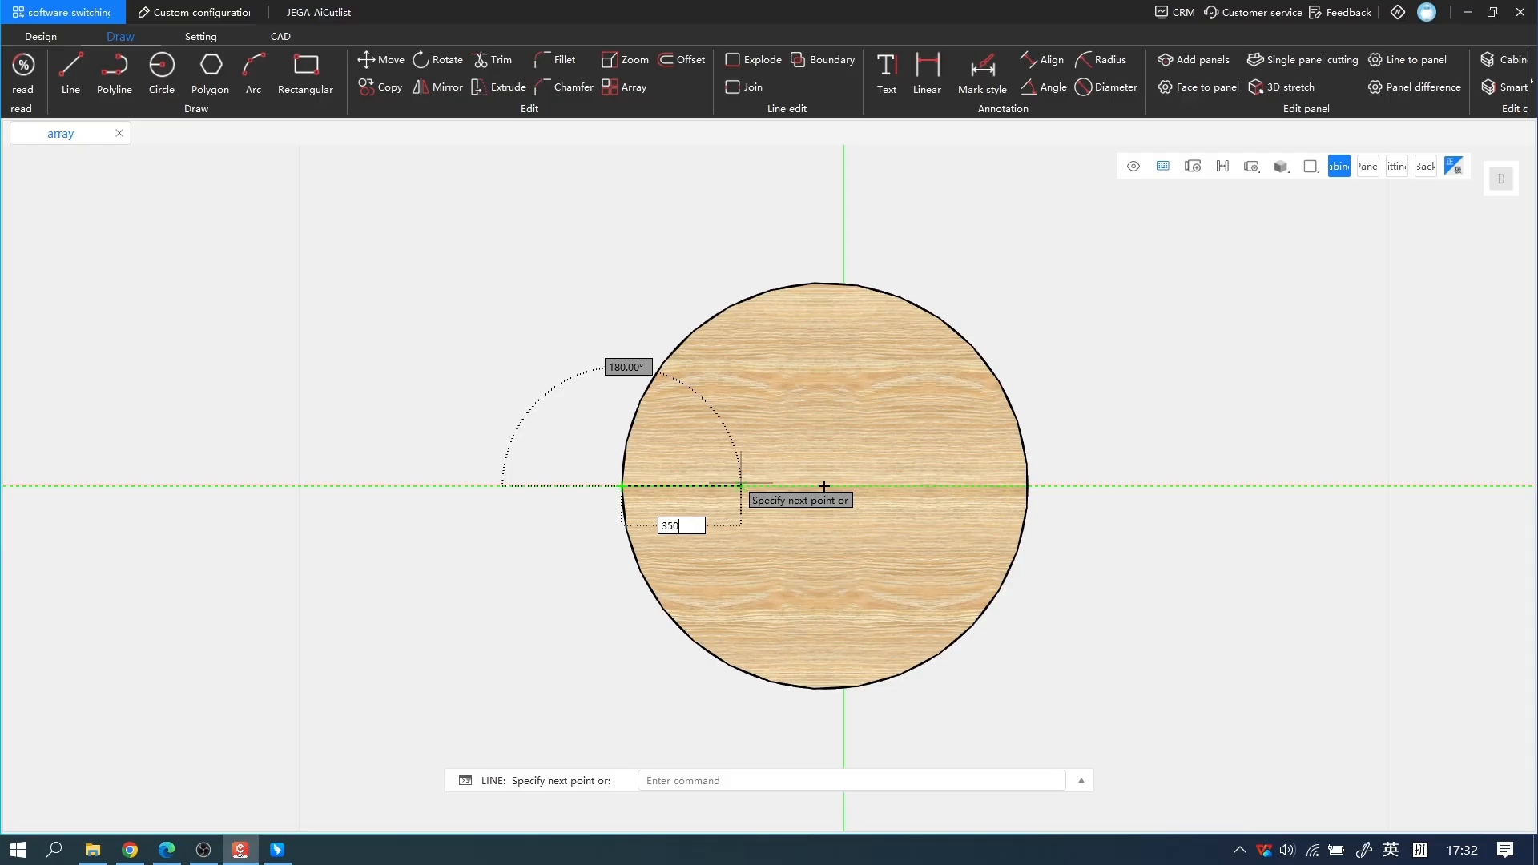
key("Return")
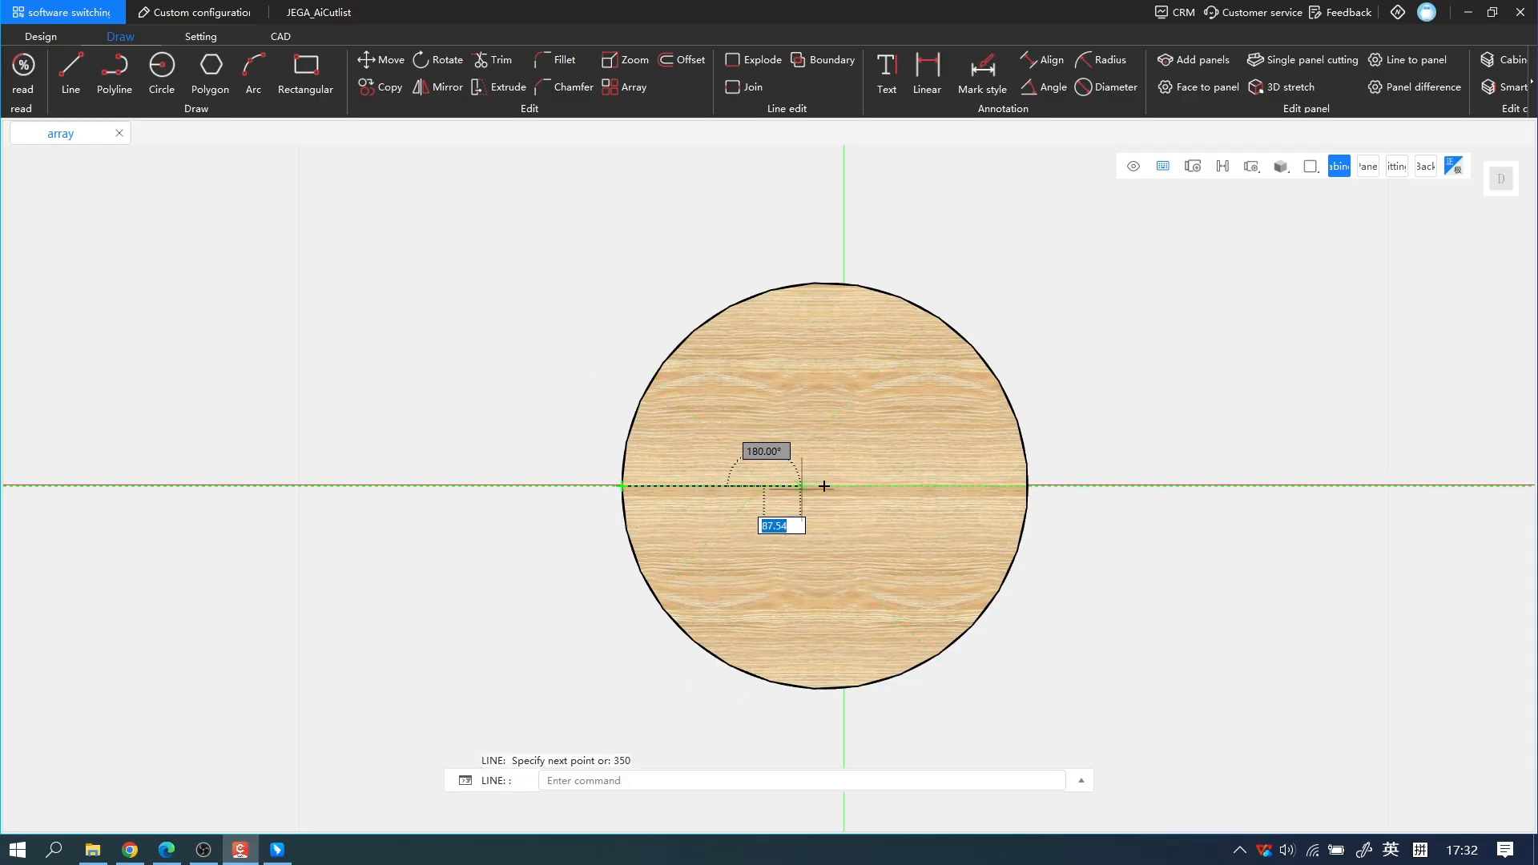
key("Escape")
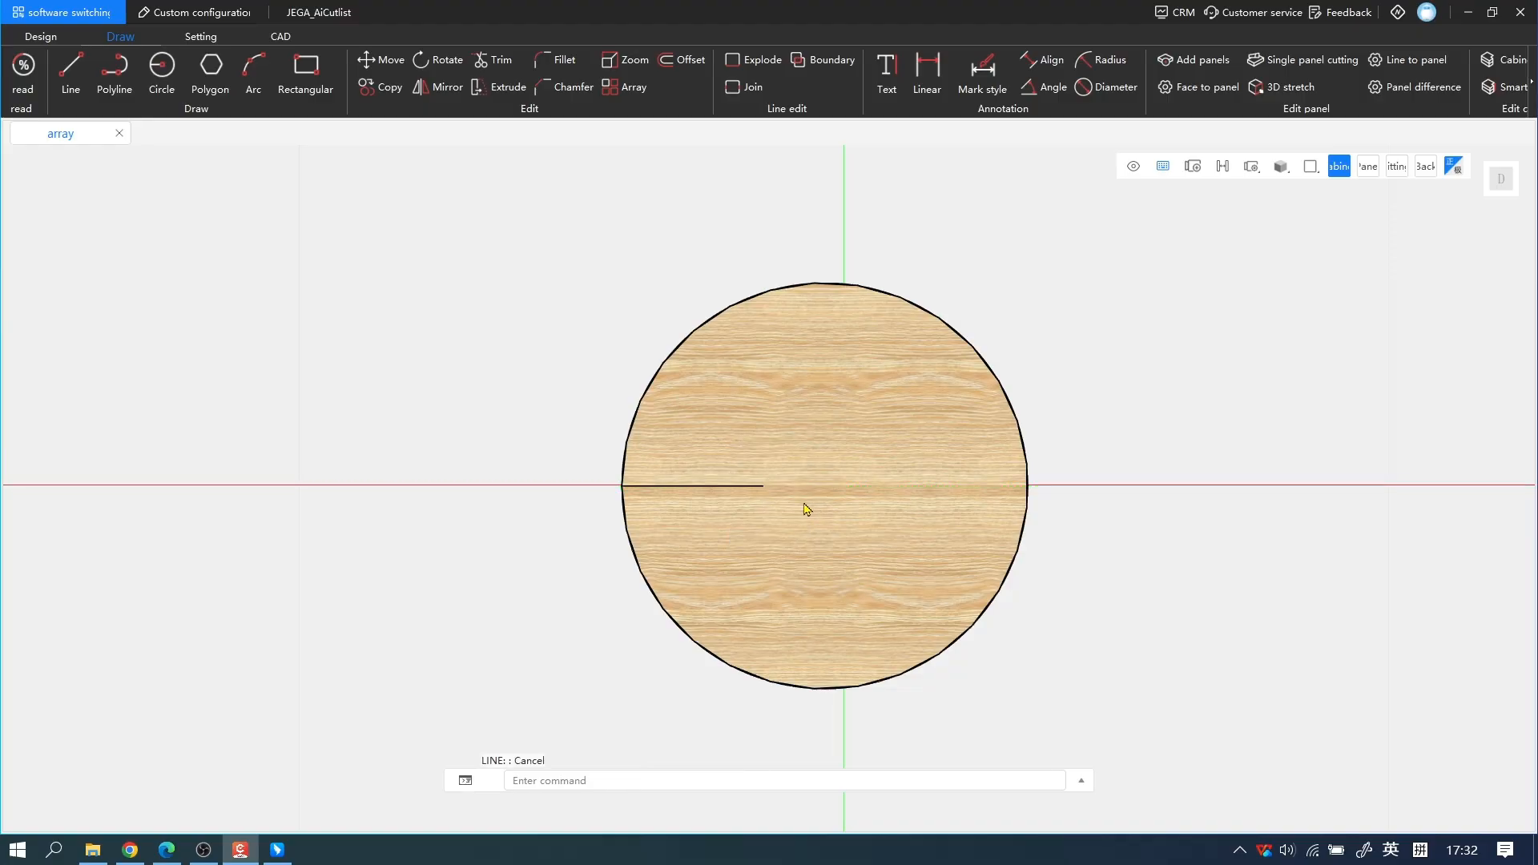
Step: Circle-array the line around the round panel's centre at a 60° rotation angle to make six radial lines
left_click(751, 486)
left_click(633, 88)
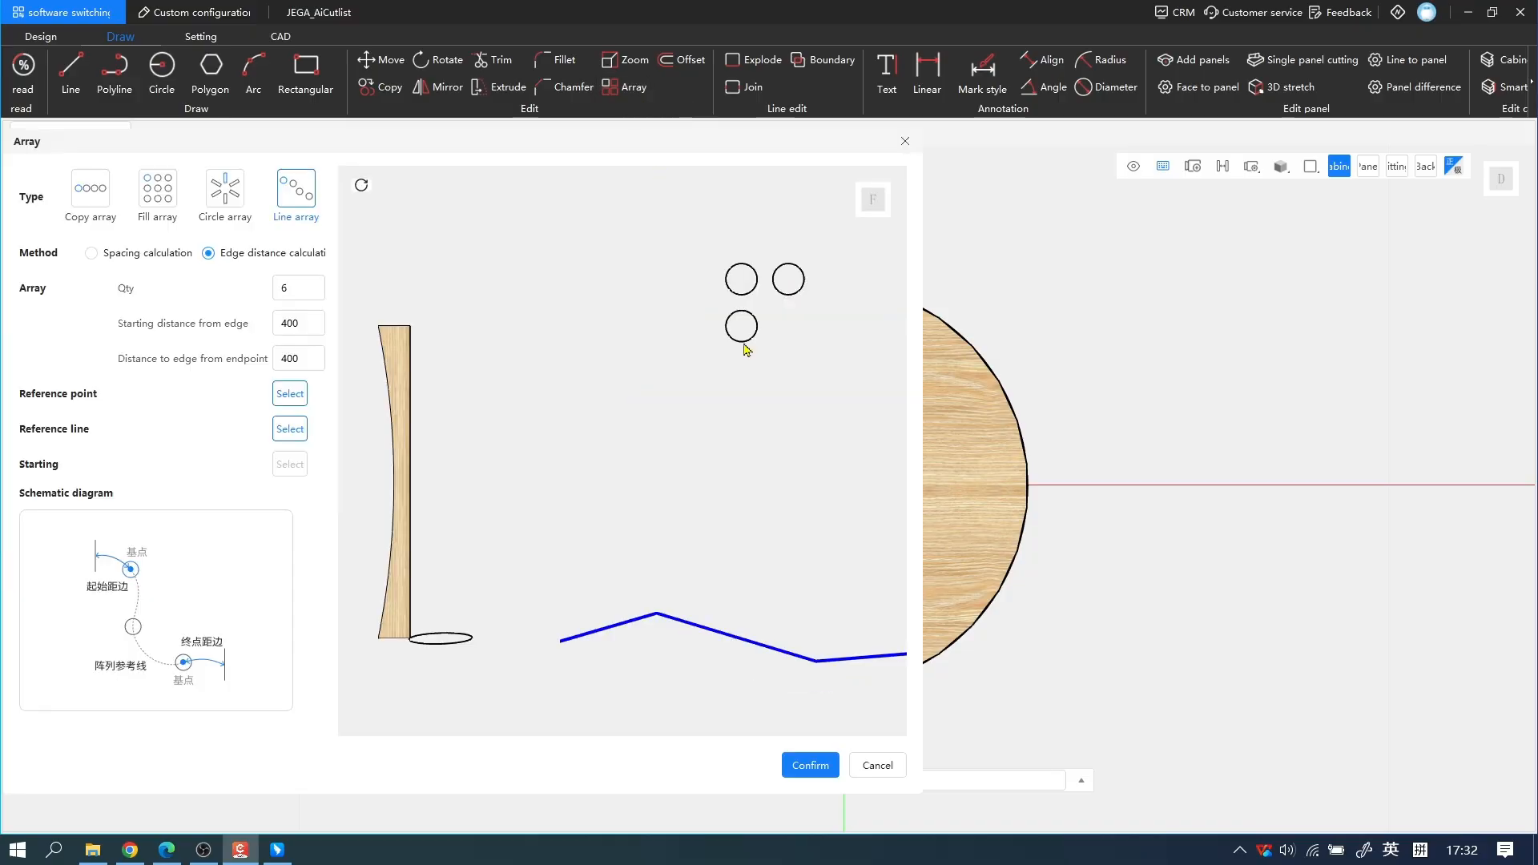
left_click(226, 199)
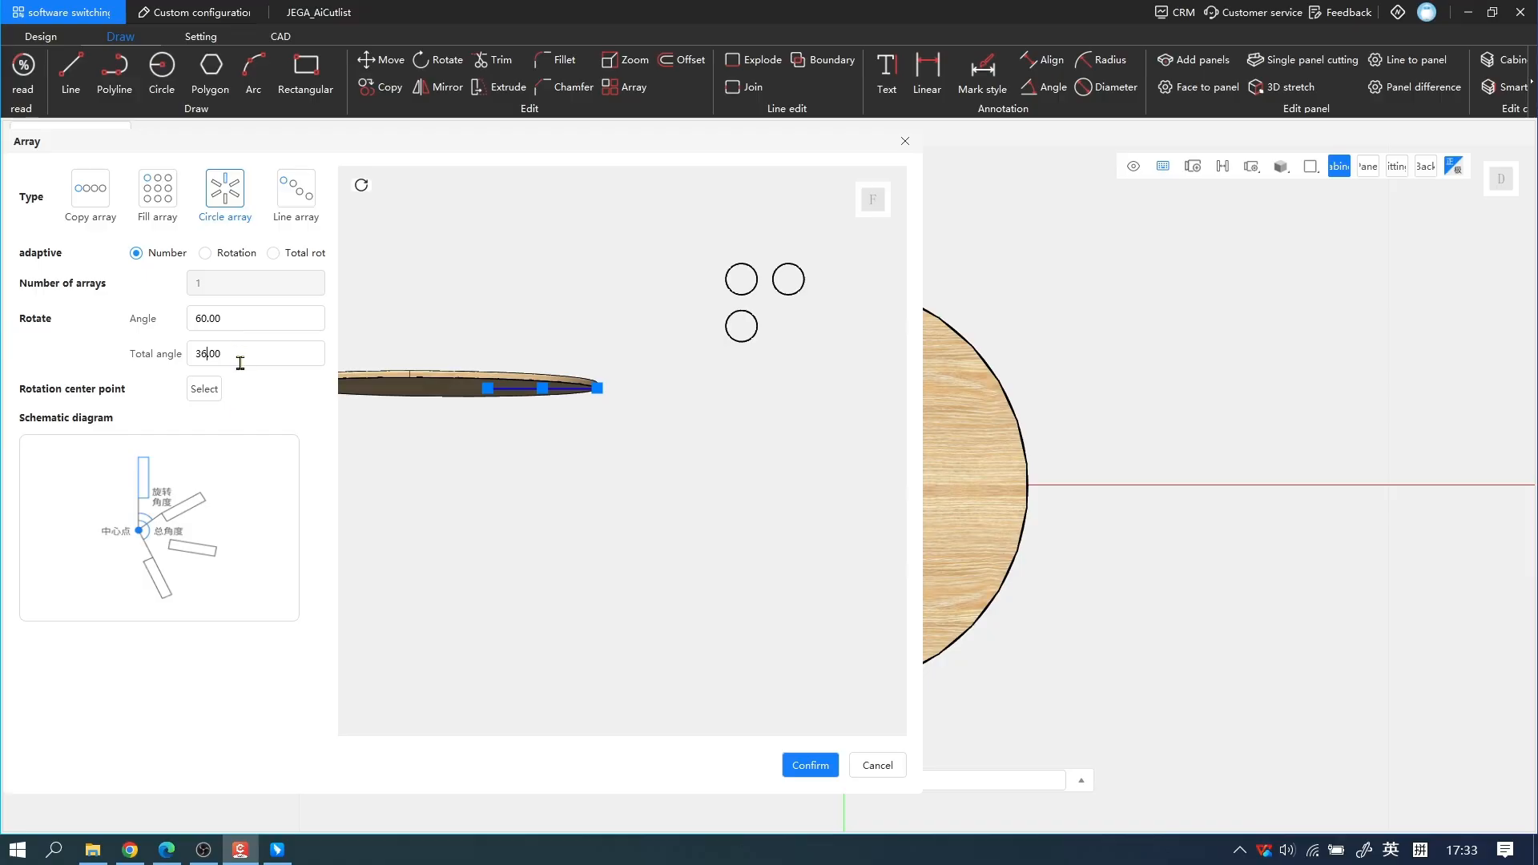
left_click(287, 309)
left_click(204, 389)
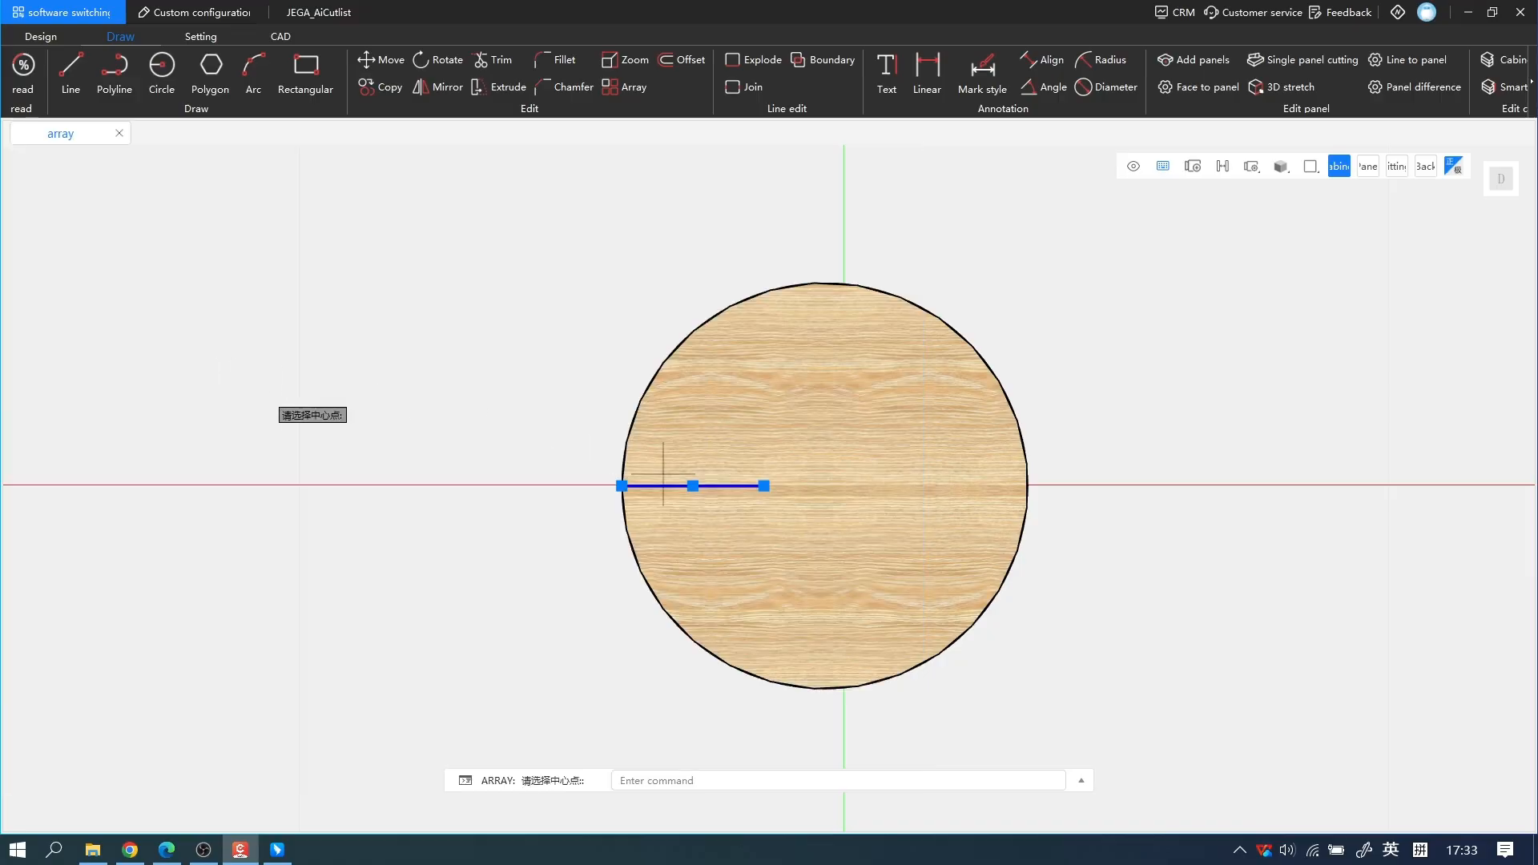
left_click(822, 484)
left_click(793, 764)
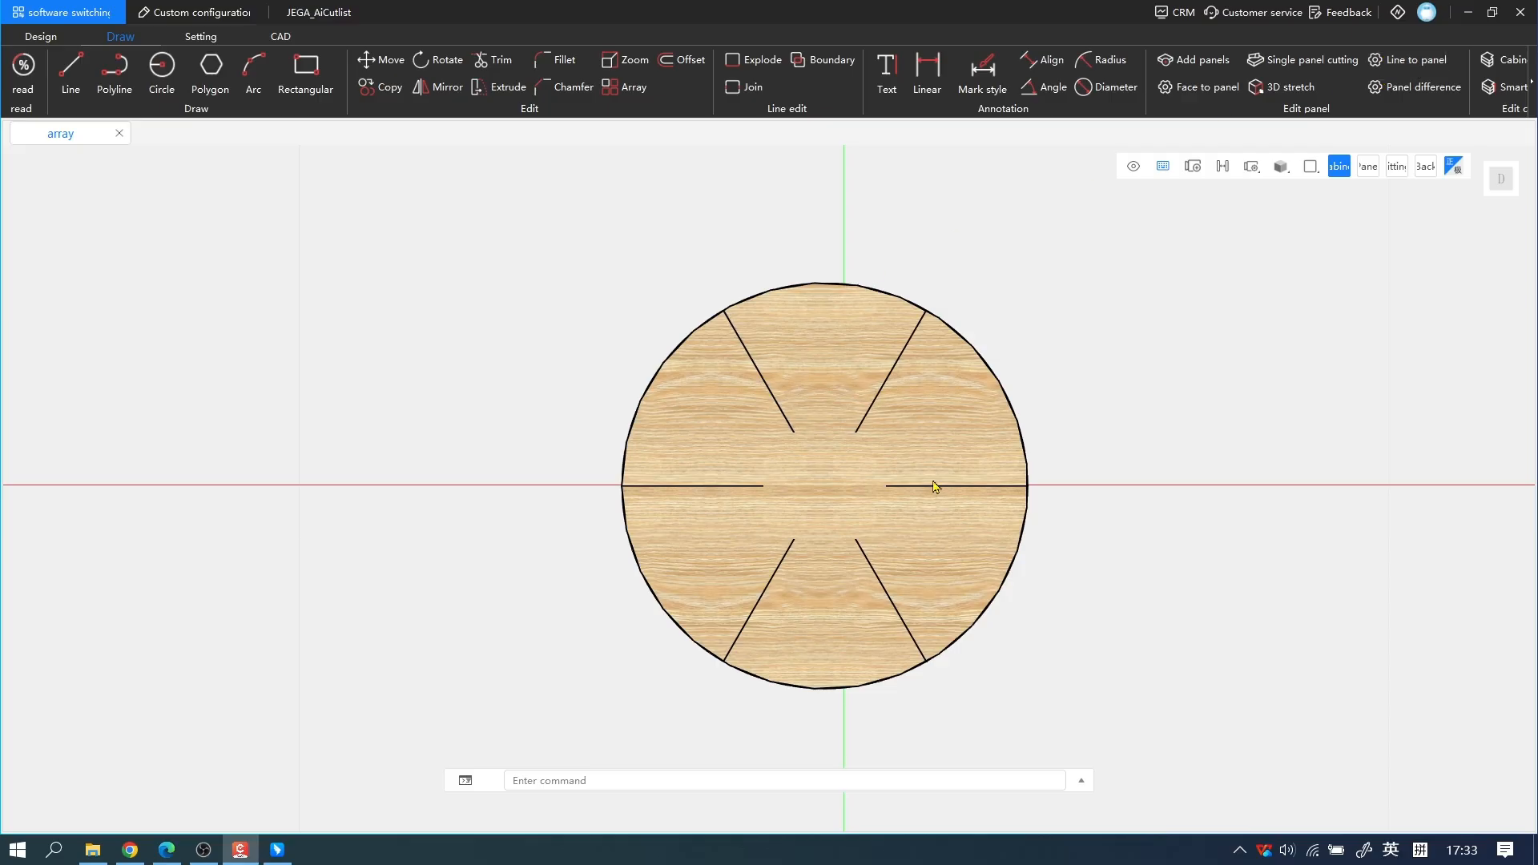
Step: Convert all six radial lines into 18 mm thick panels centred on the lines, with a stretch height of 800 mm
left_click(758, 486)
left_click(794, 430)
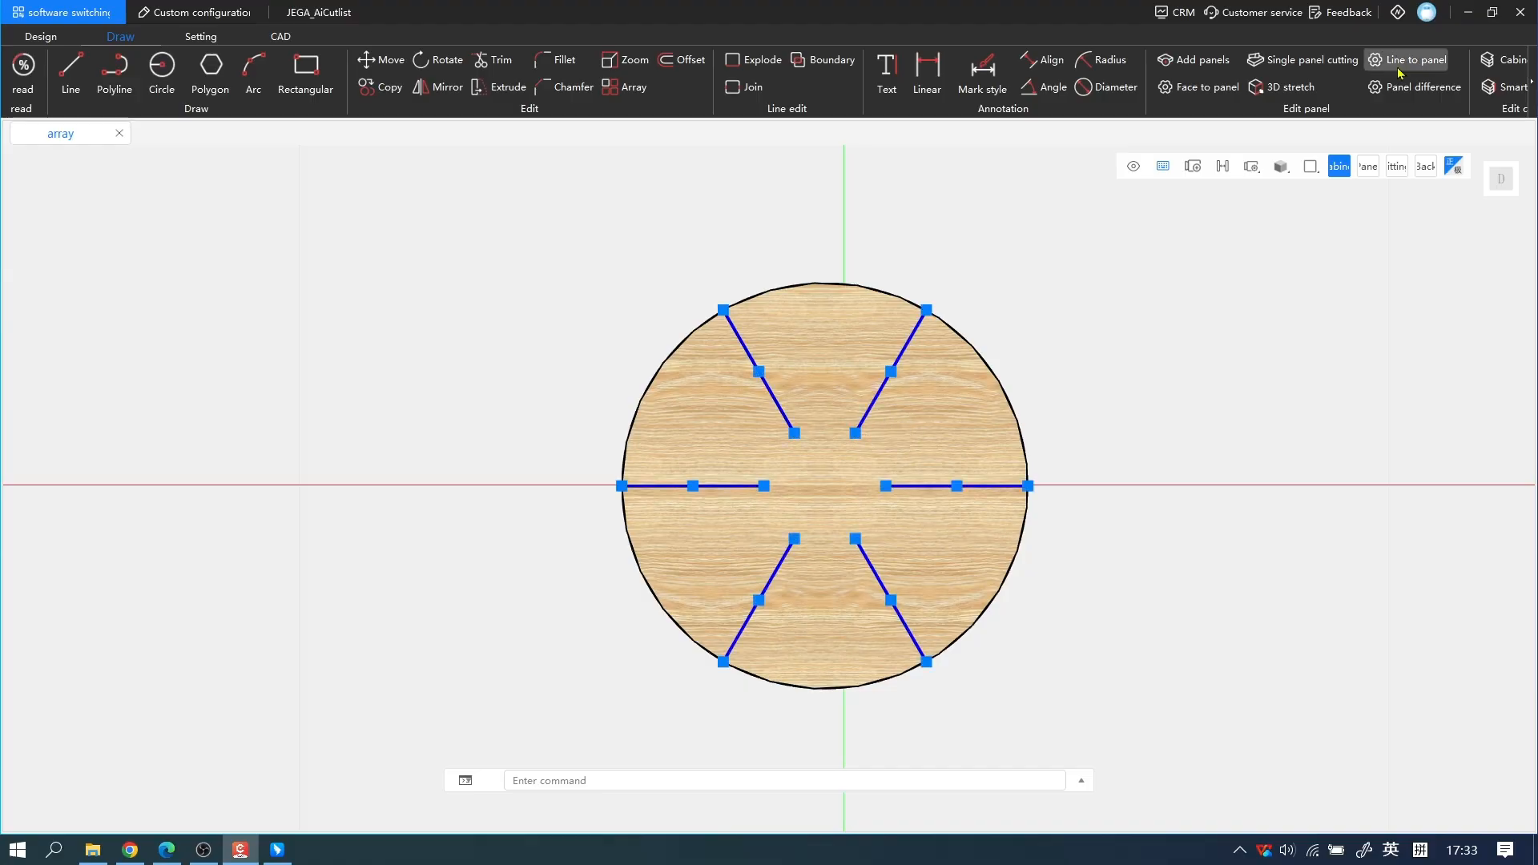
left_click(1400, 70)
scroll(880, 396, "up", 3)
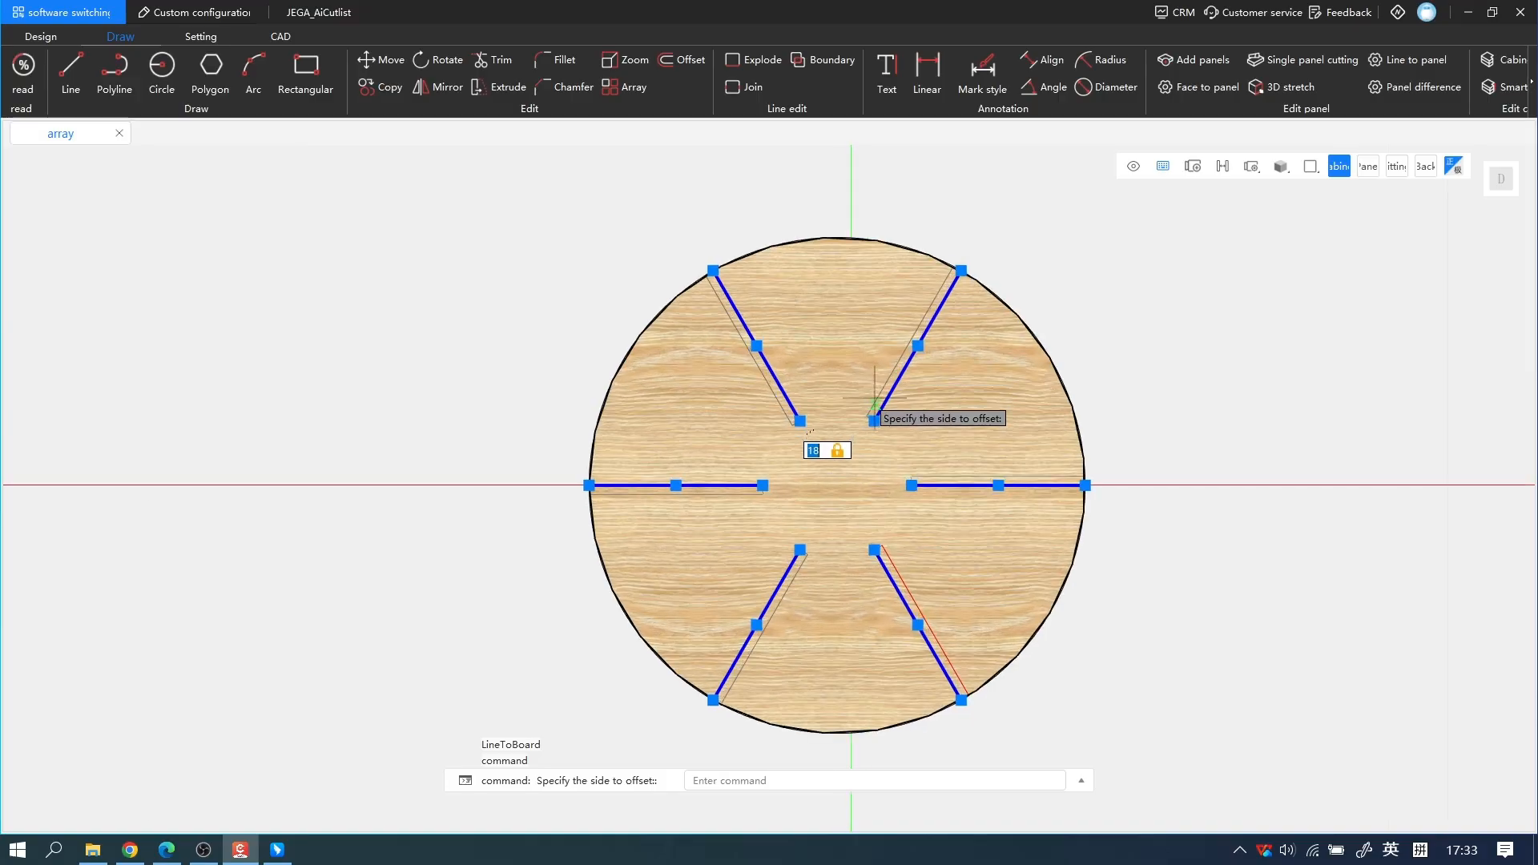
scroll(880, 397, "up", 2)
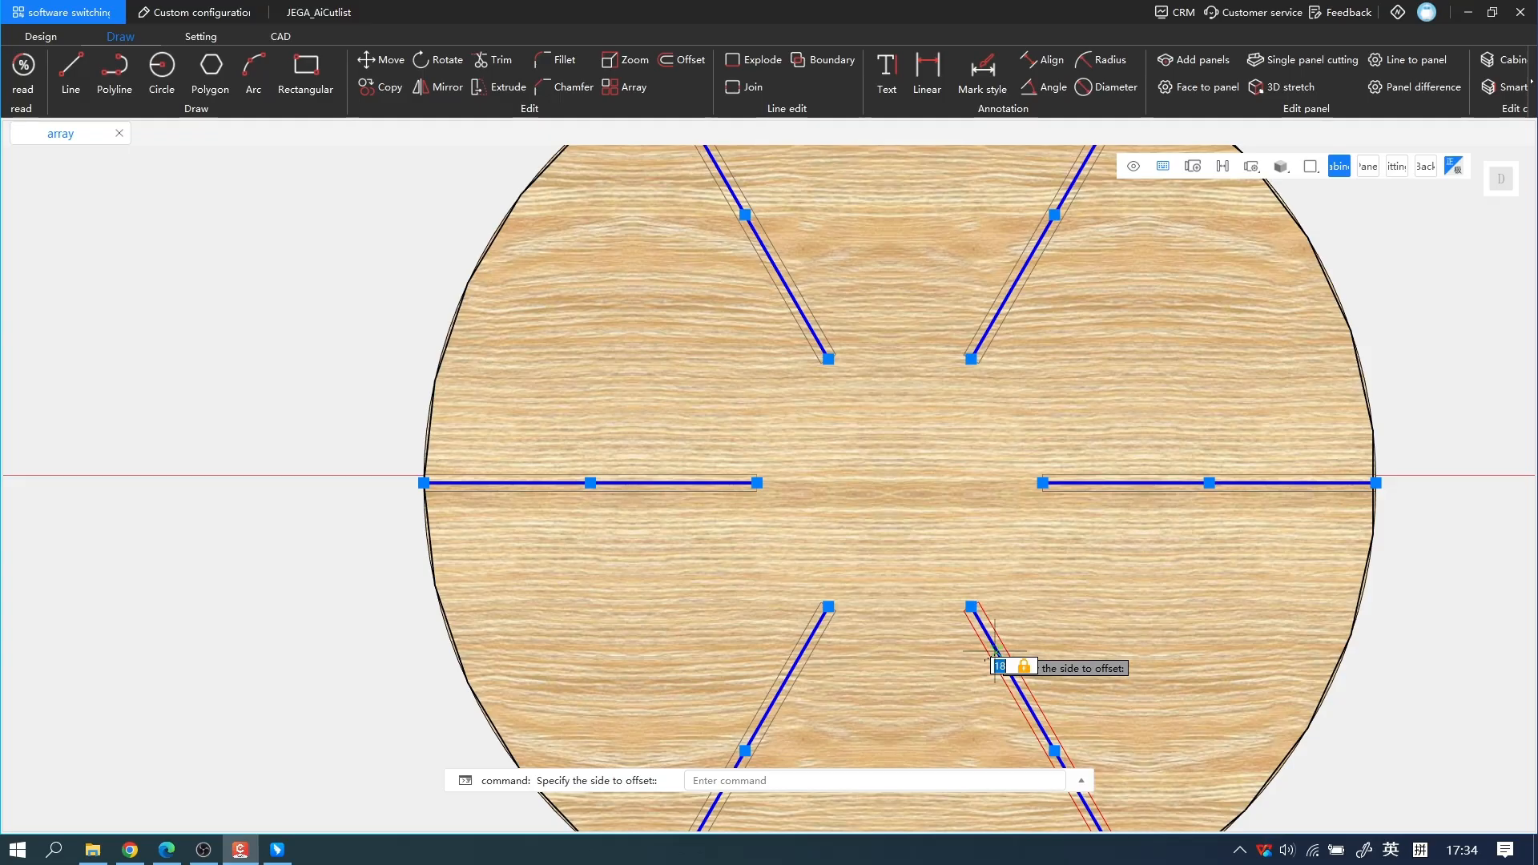
left_click(995, 651)
middle_click_drag(1013, 636, 1005, 489)
type("s")
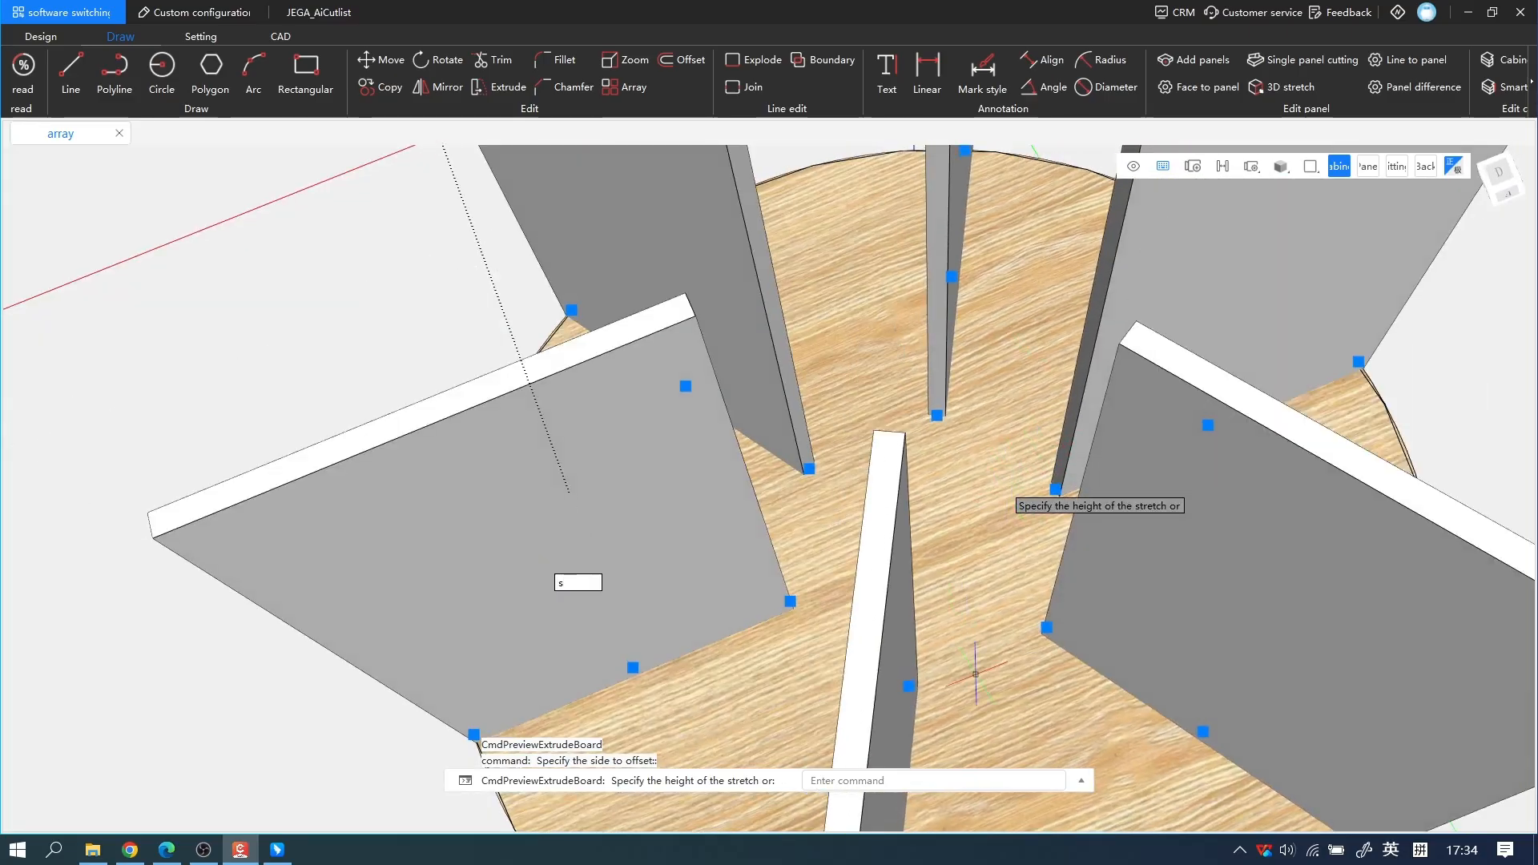
key("BackSpace")
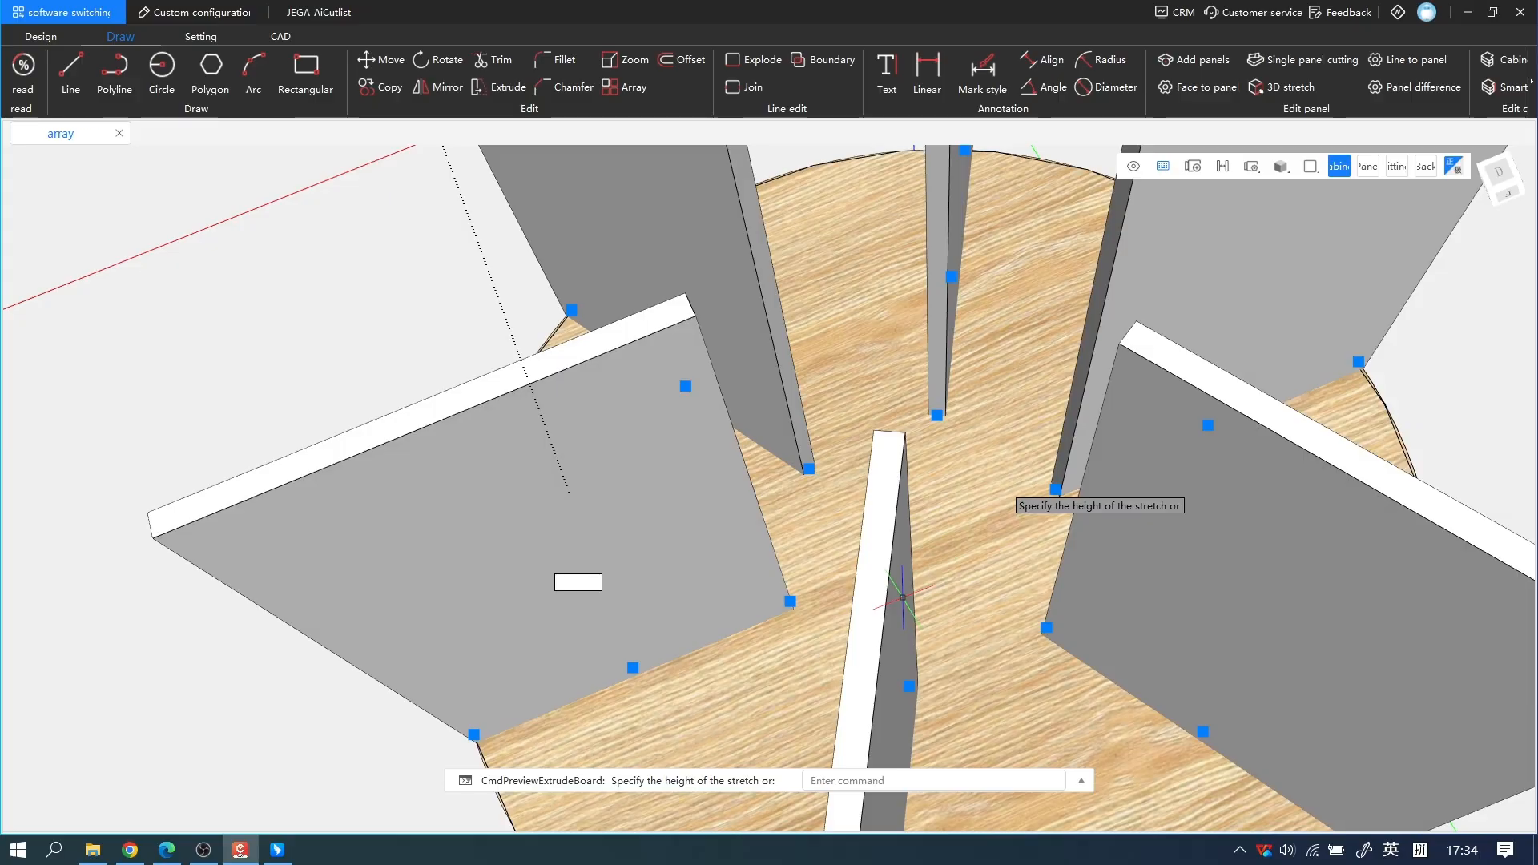
key("Return")
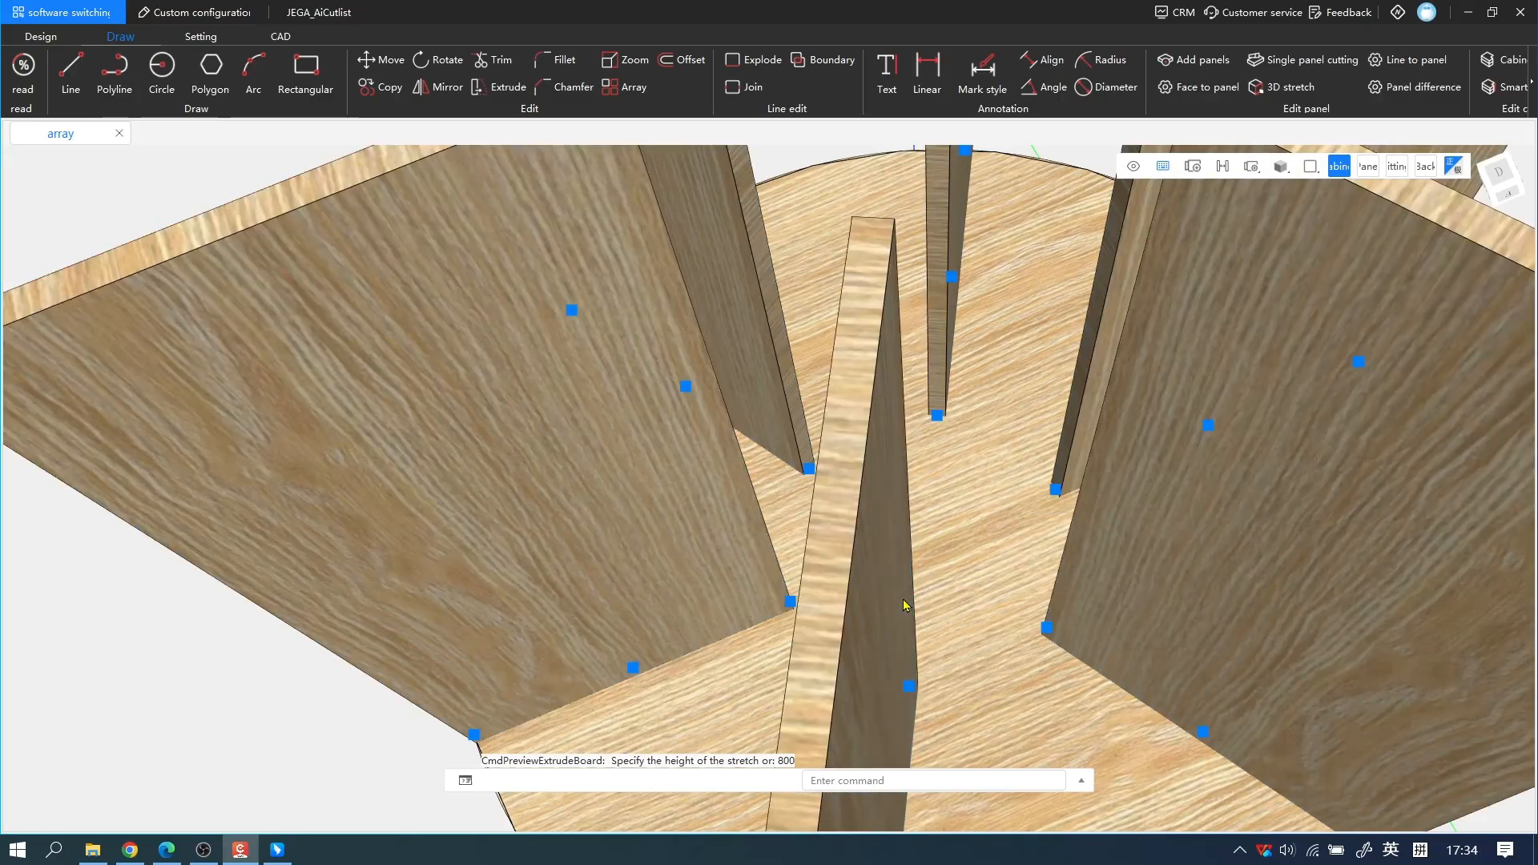
Step: Examine the six radial panels and the round panel from several viewing directions
scroll(912, 671, "down", 4)
middle_click_drag(913, 589, 1060, 400)
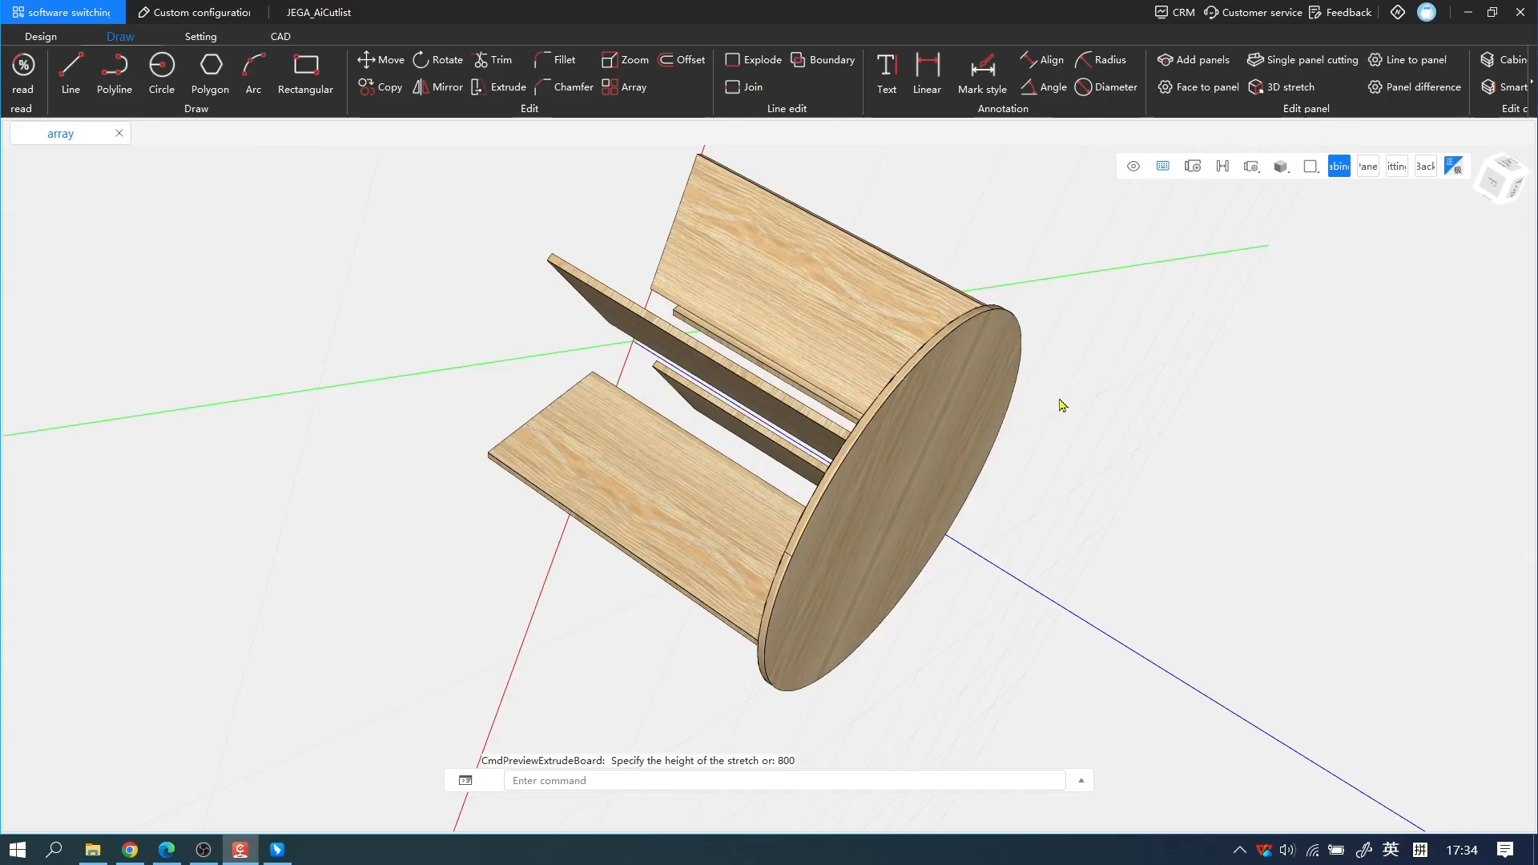
left_click(1507, 188)
middle_click_drag(589, 495, 776, 432)
middle_click_drag(885, 551, 915, 618)
scroll(745, 535, "up", 3)
middle_click_drag(743, 535, 800, 497)
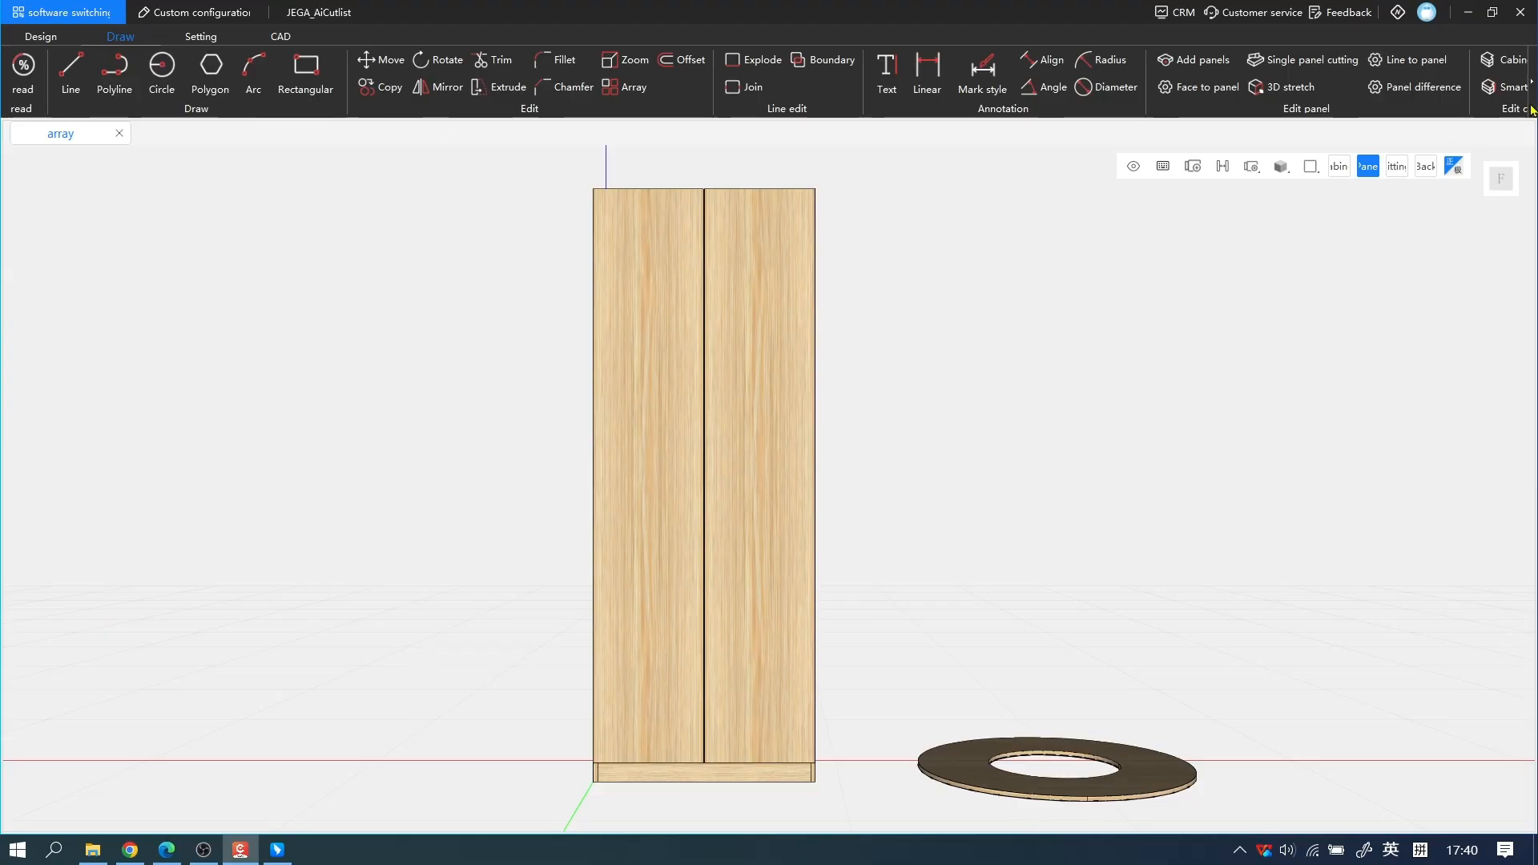
Step: Place a horizontal auxiliary line 1200 mm below the top edge of the two-door cabinet
left_click(1531, 81)
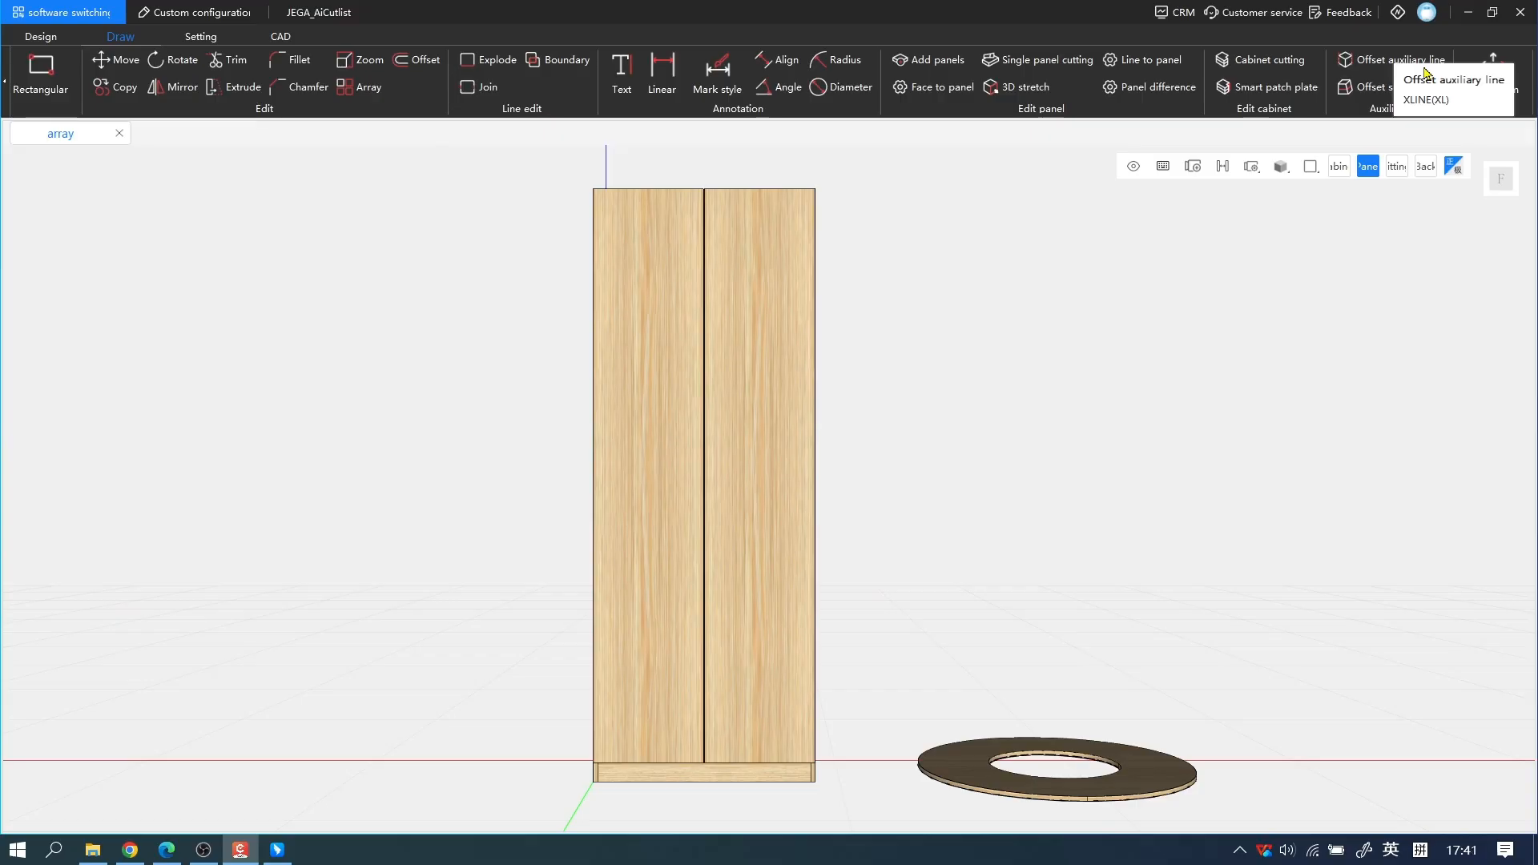
left_click(1420, 72)
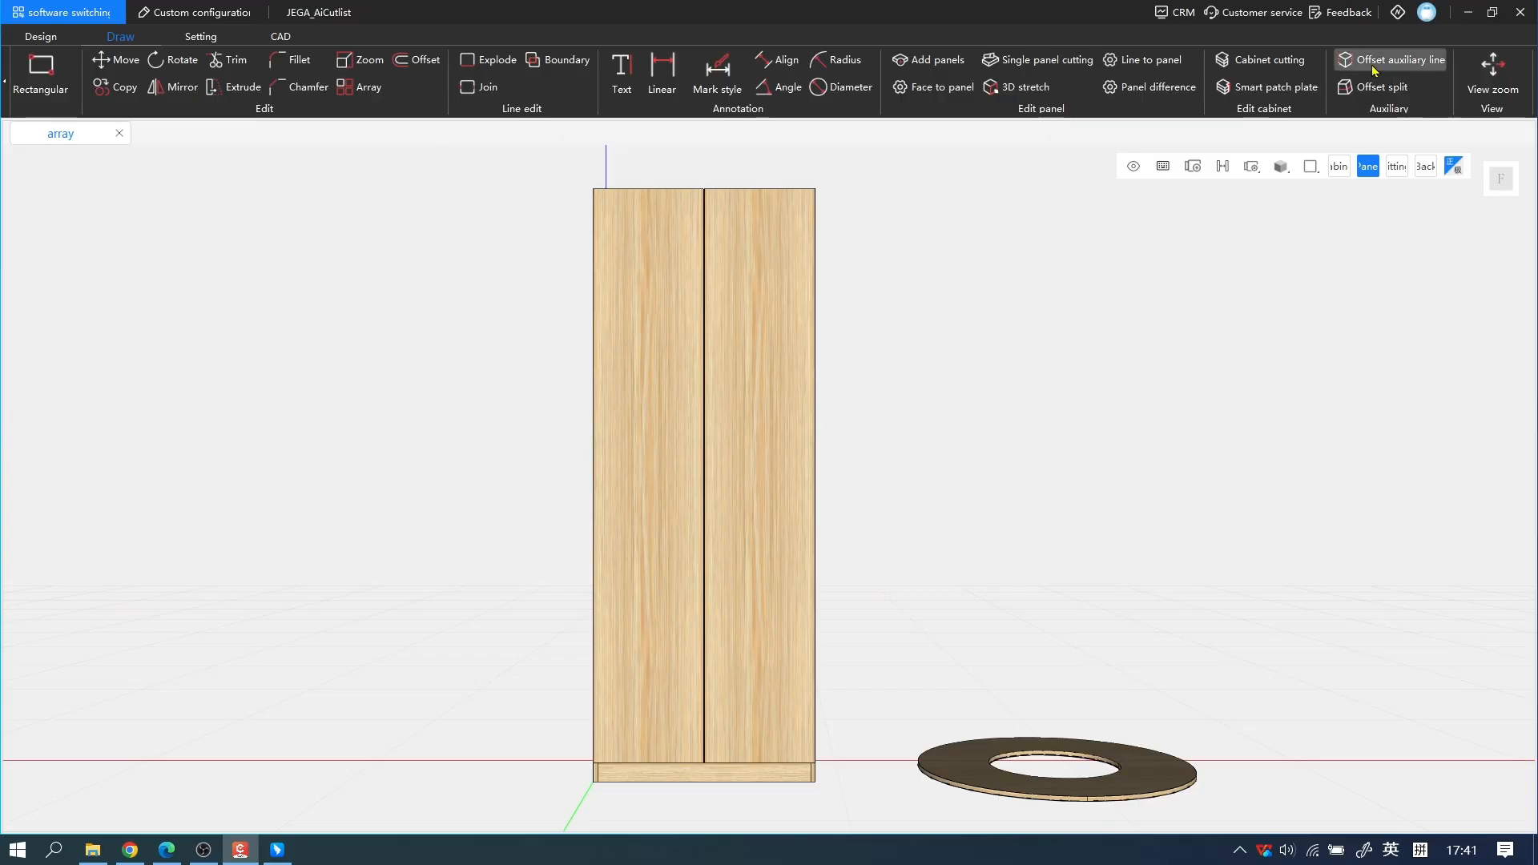
left_click(674, 189)
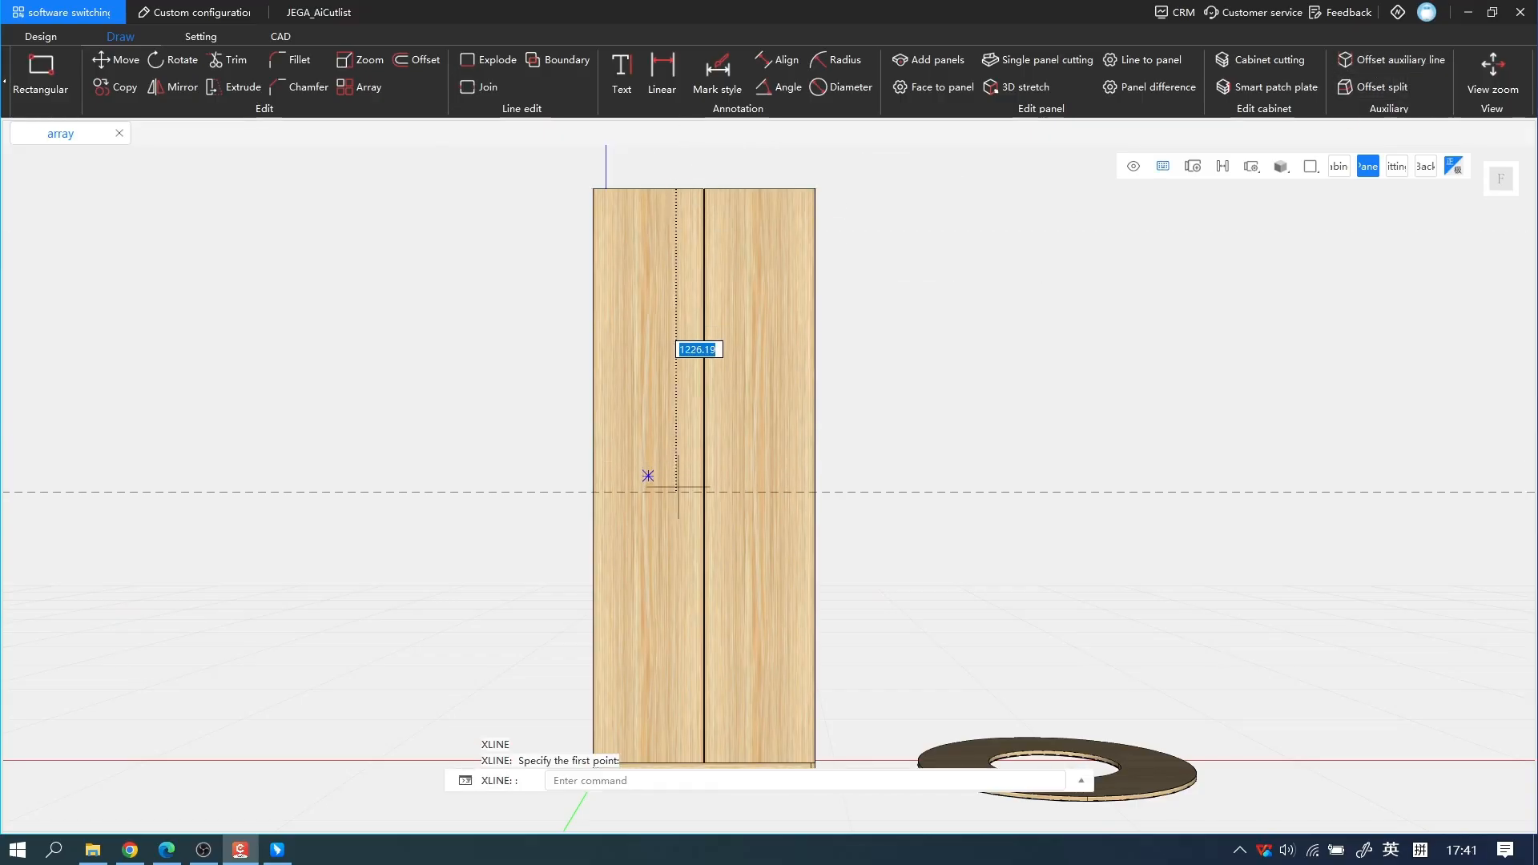
type("1200")
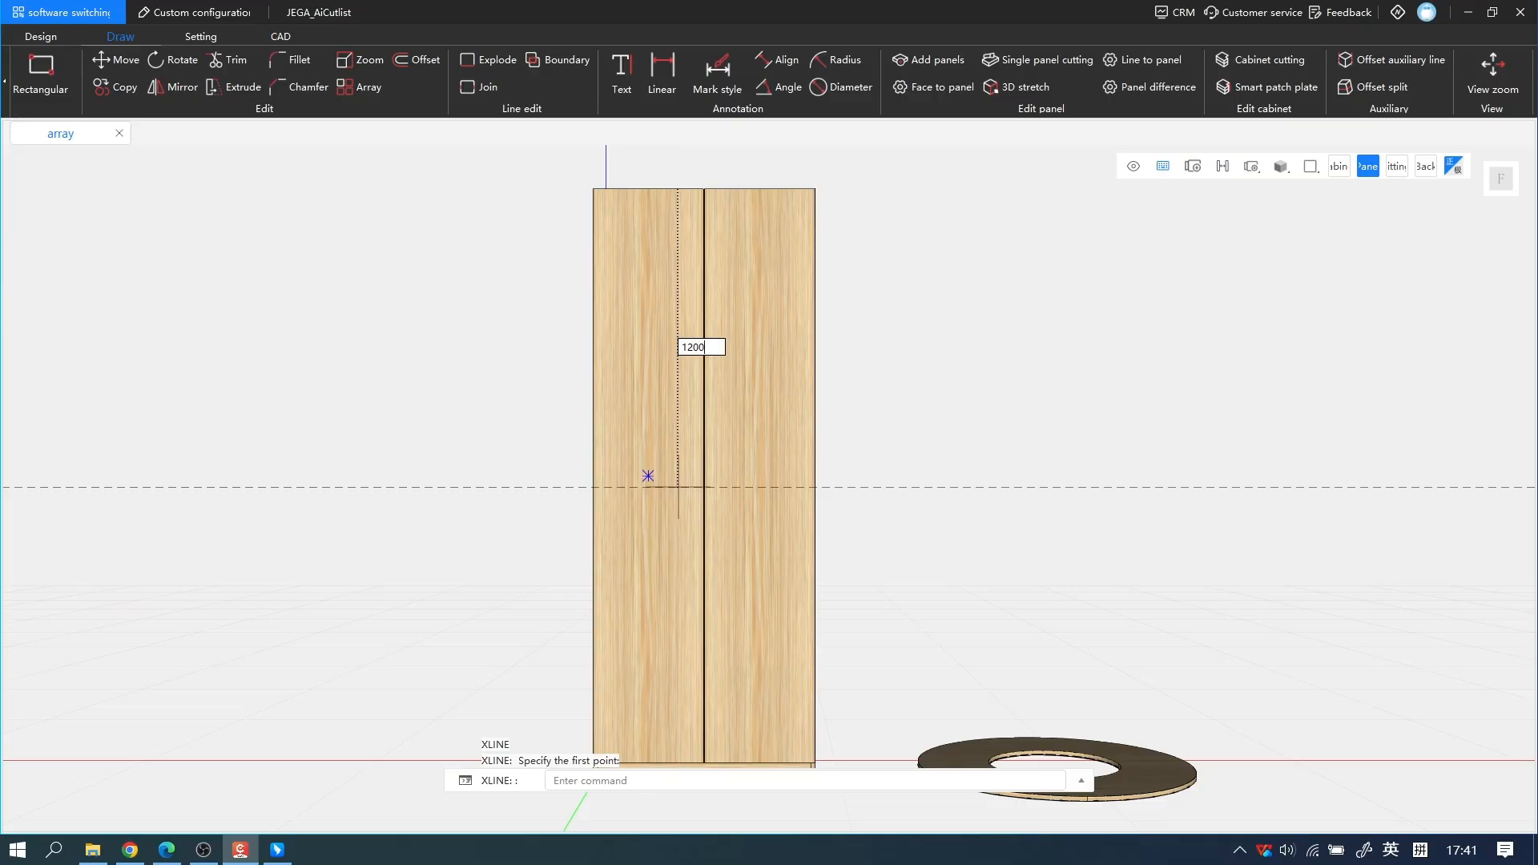
key("Return")
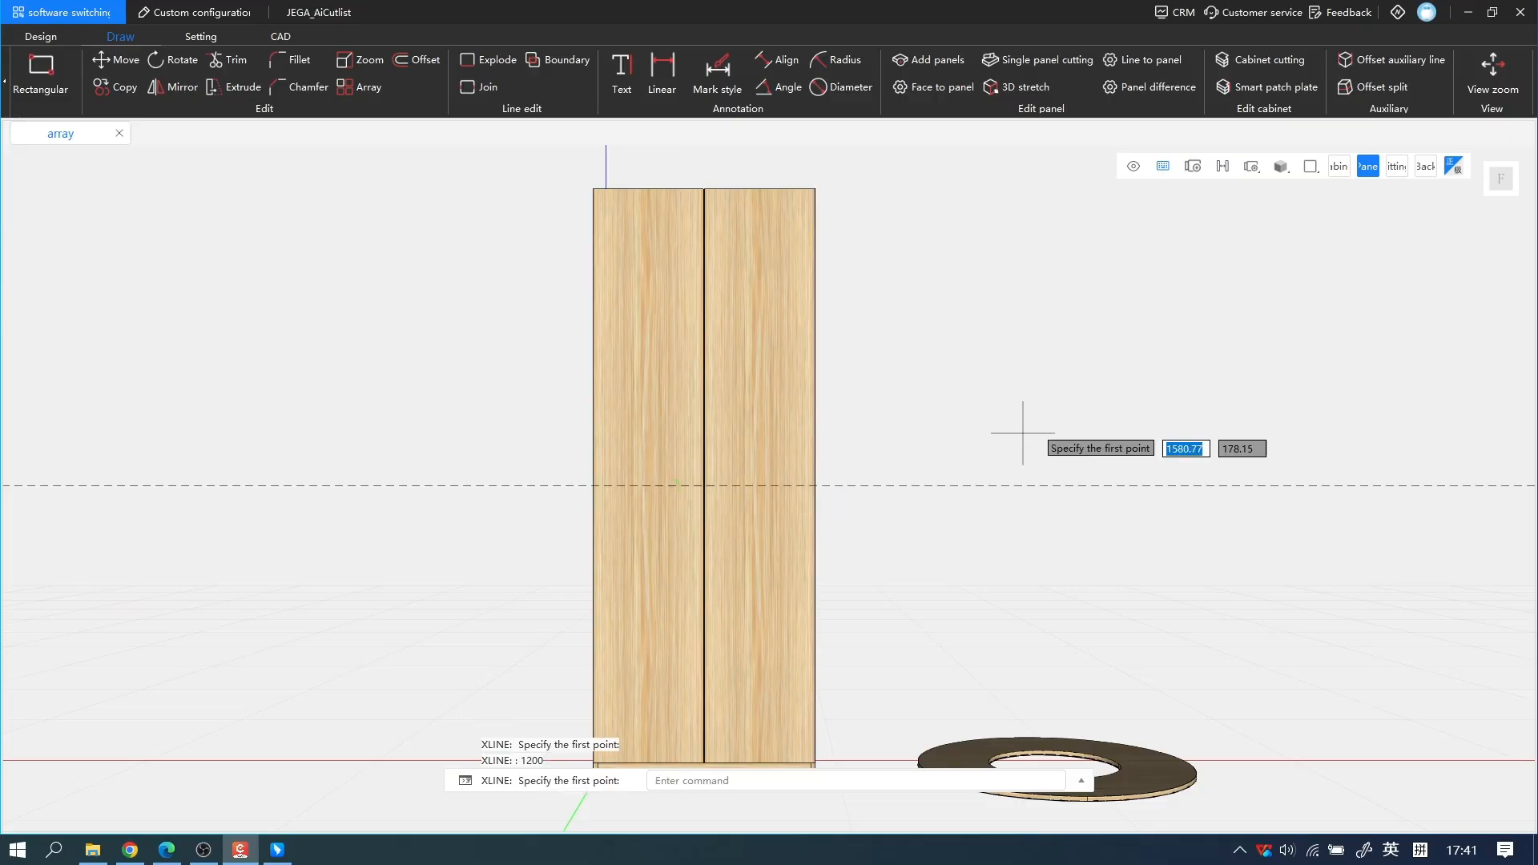
key("Escape")
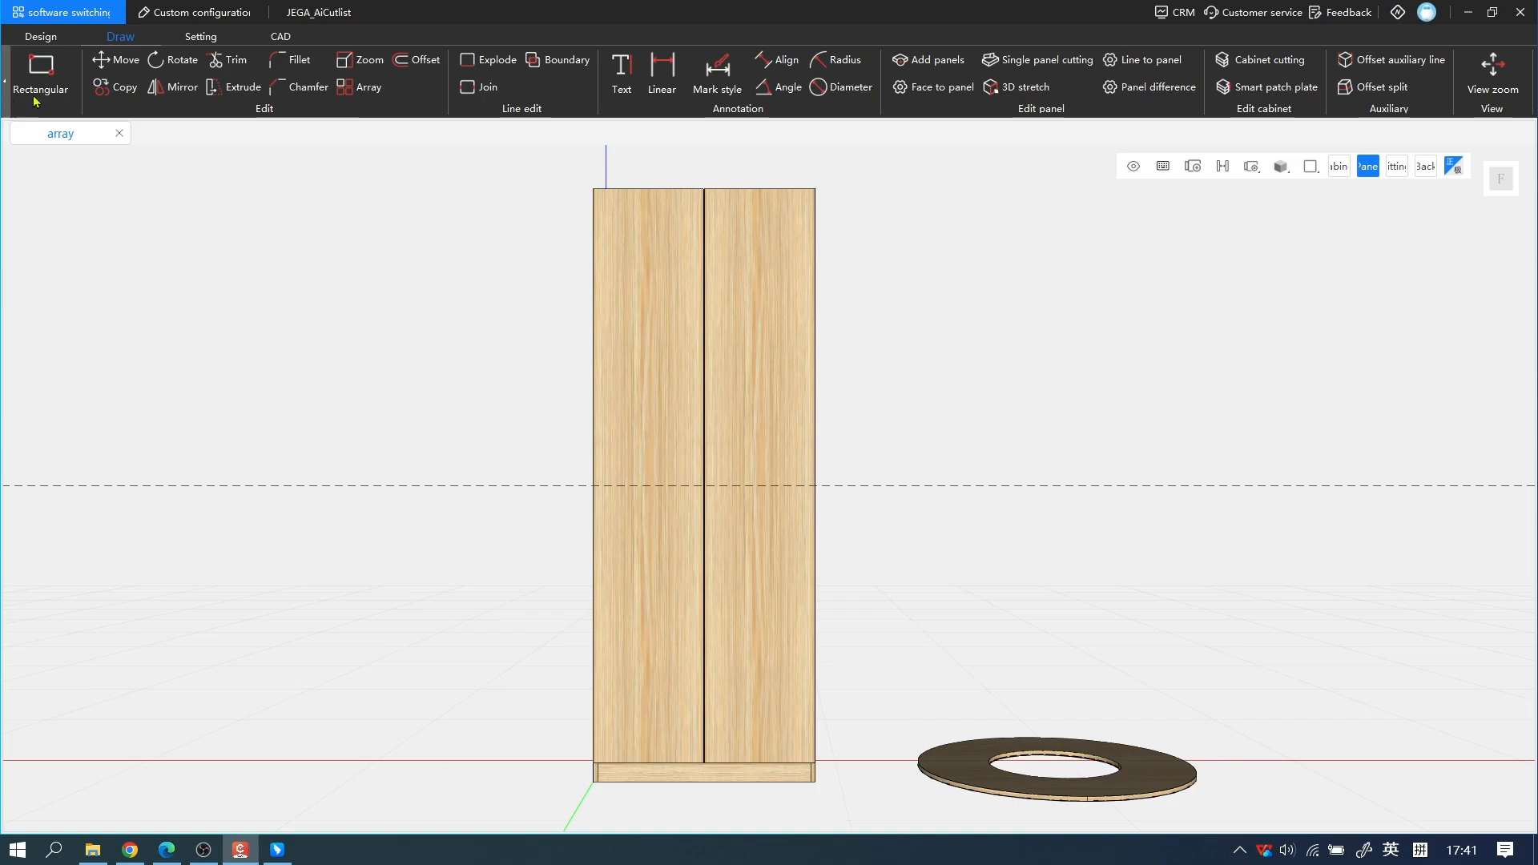
Step: Draw a horizontal line across both cabinet doors along the auxiliary line, from the left edge to the right edge
left_click(5, 80)
left_click(70, 76)
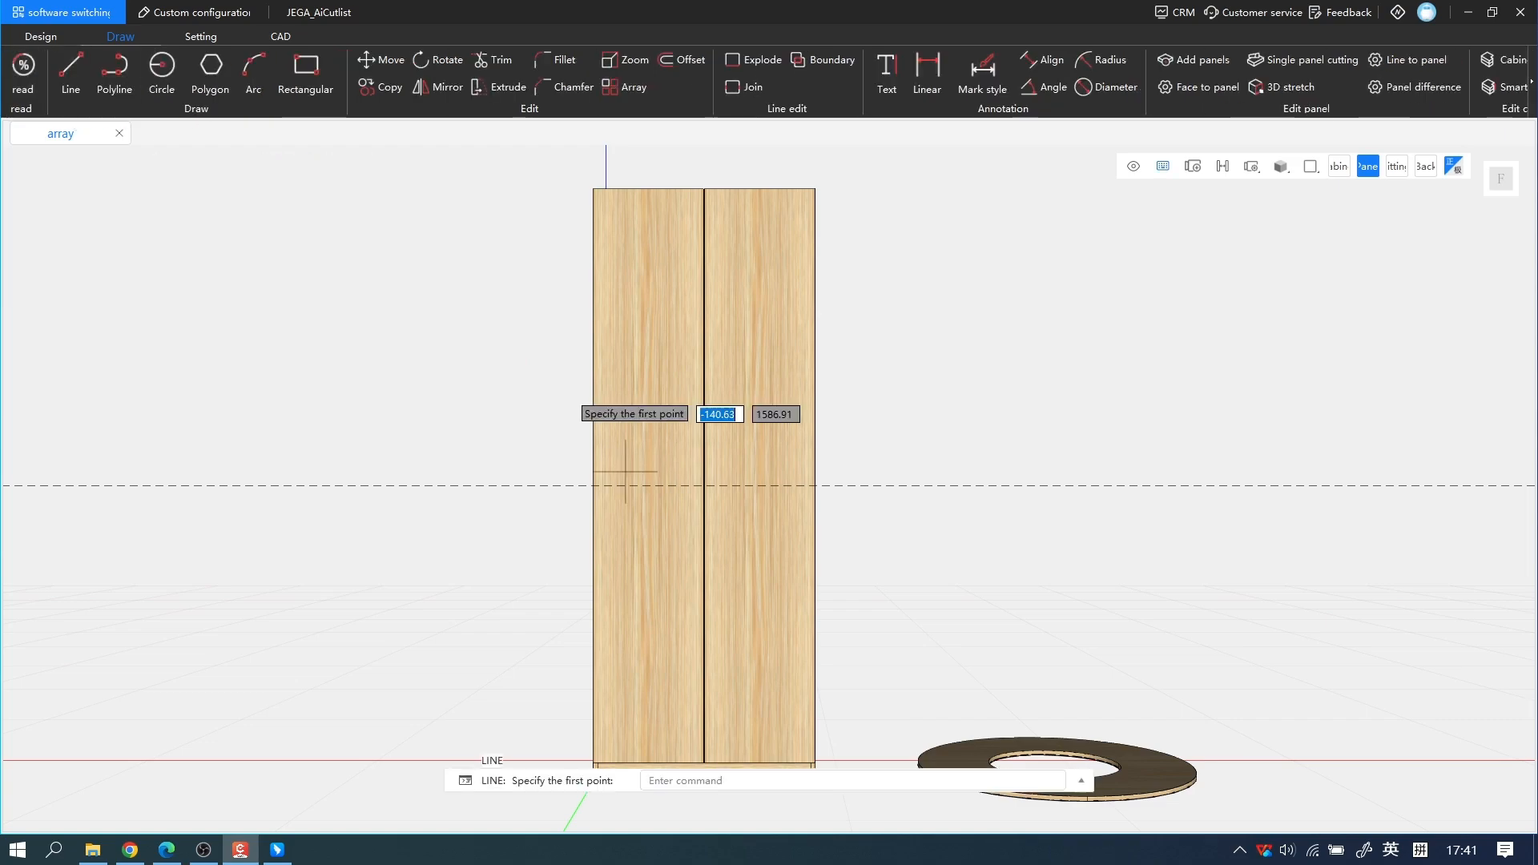
left_click(593, 486)
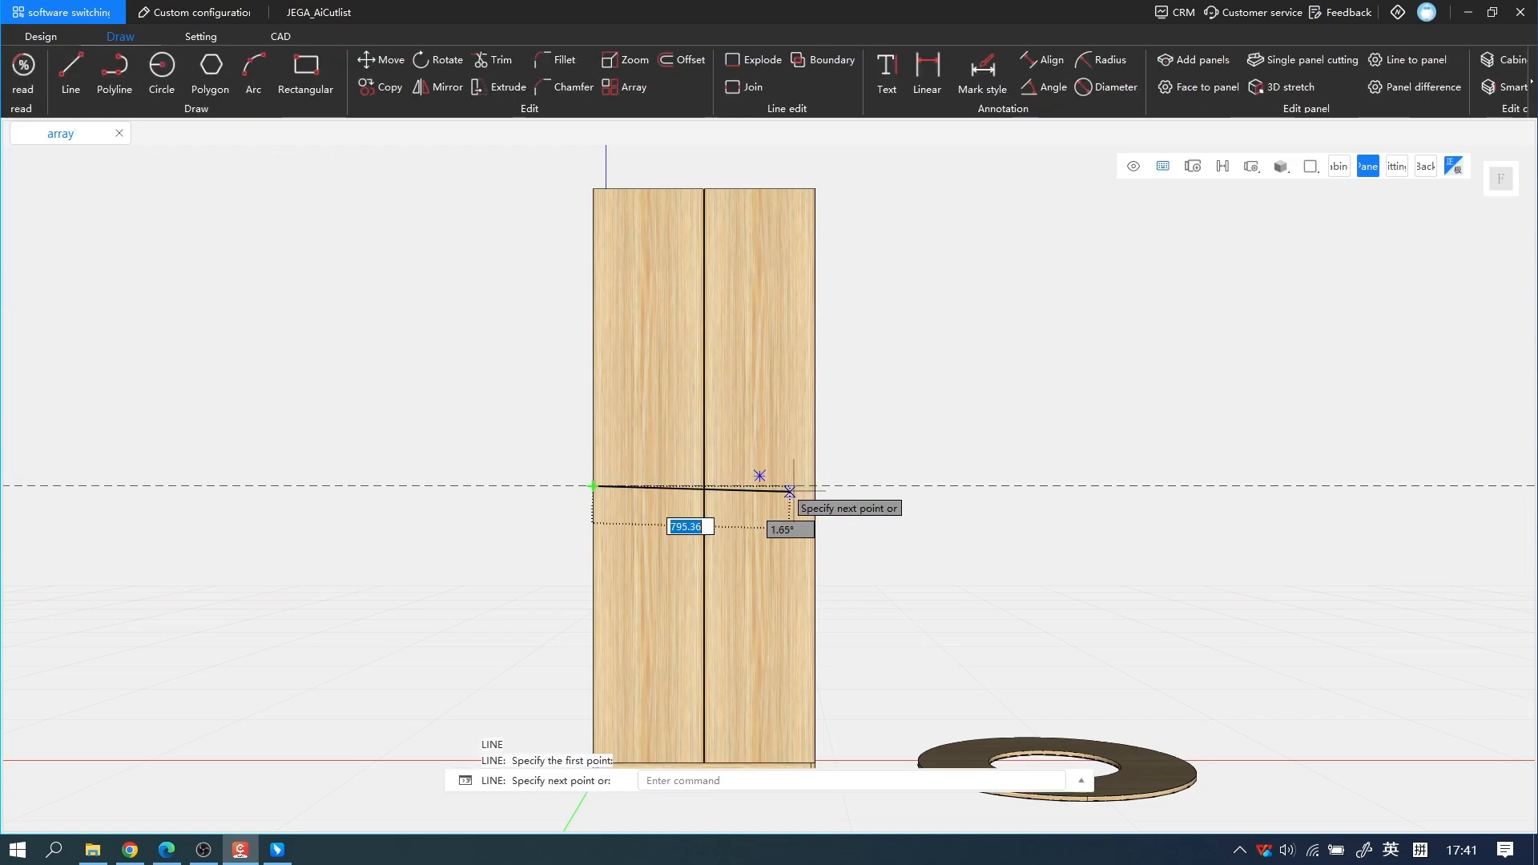
left_click(815, 486)
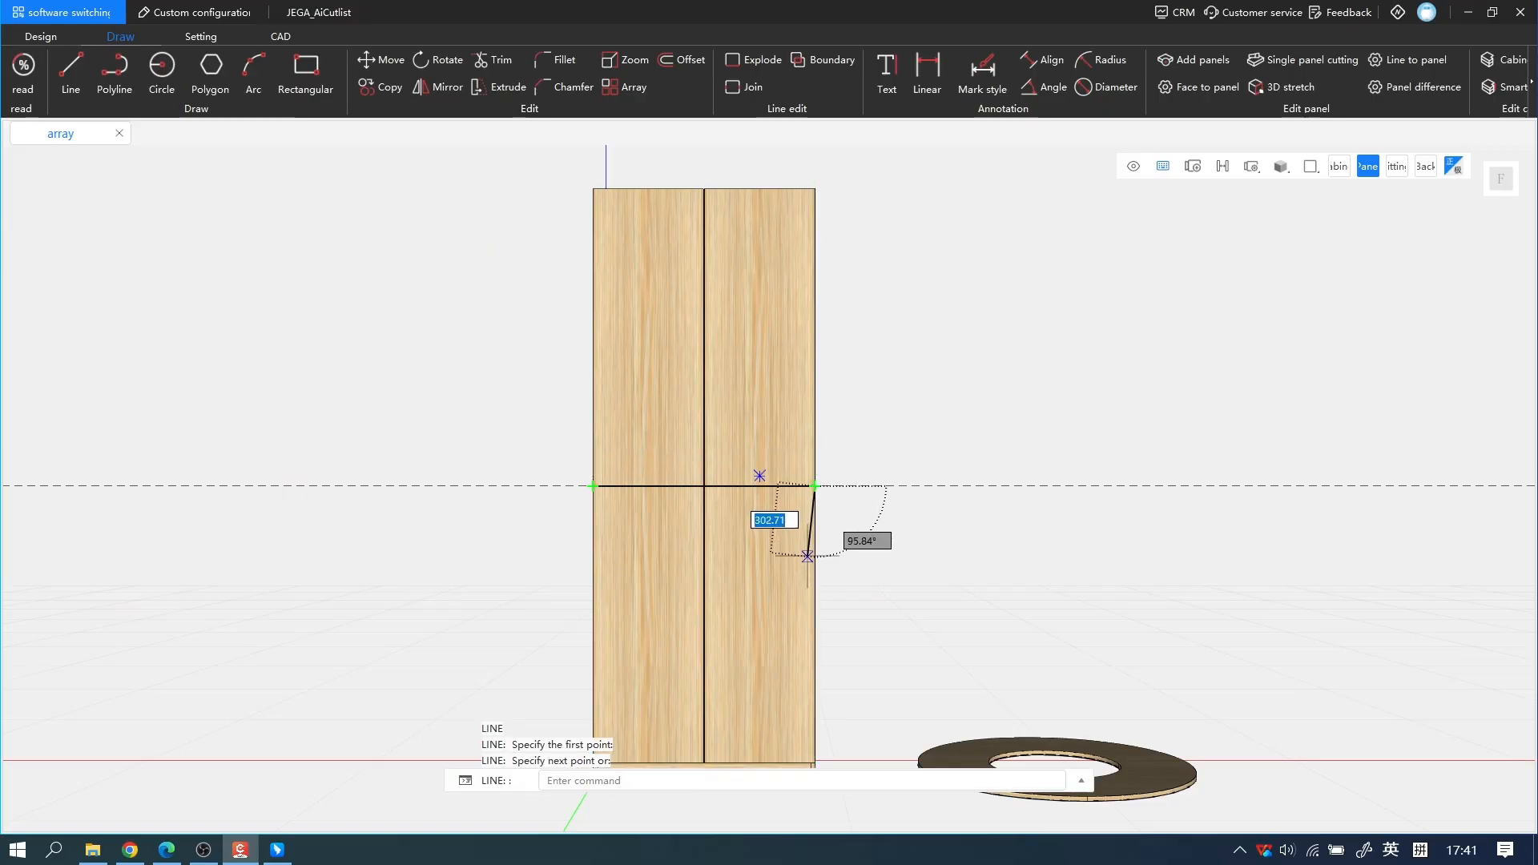
key("Return")
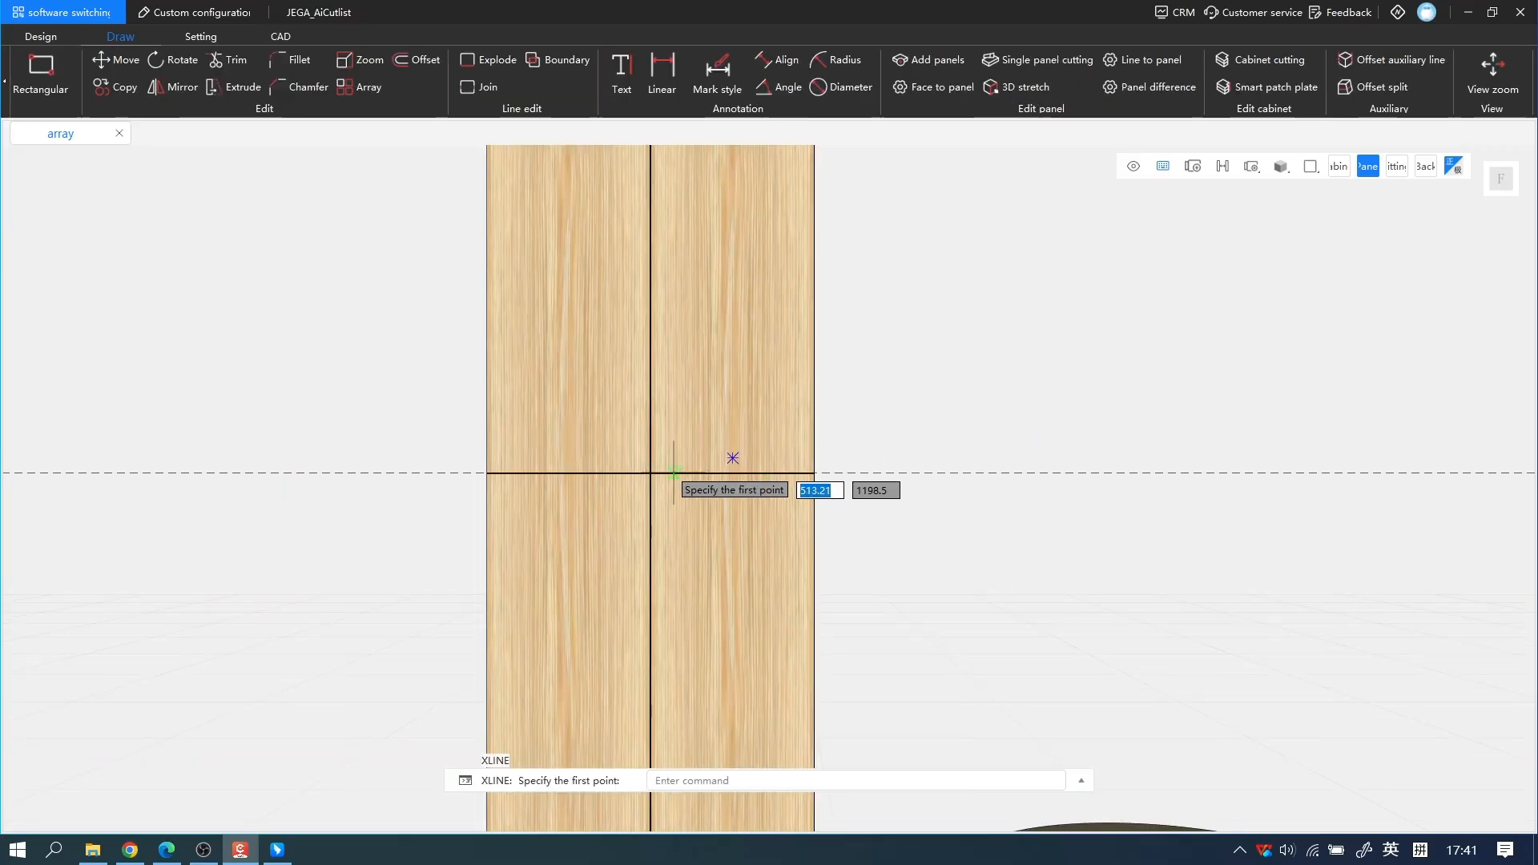
Step: Place two horizontal auxiliary lines on the doors, 200 mm above and 200 mm below the drawn horizontal line
left_click(673, 472)
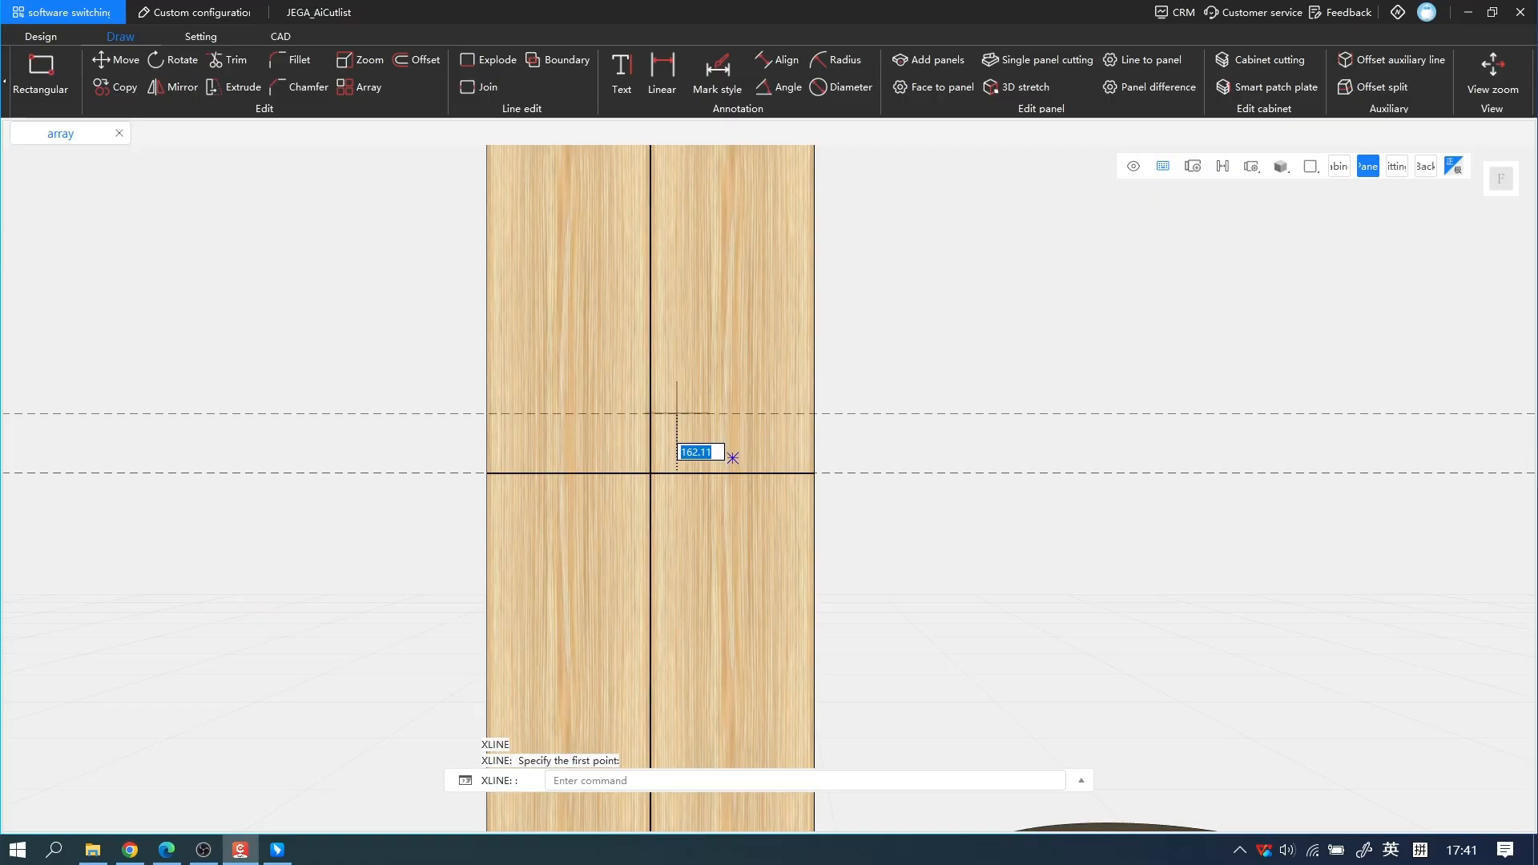
type("200")
key("Return")
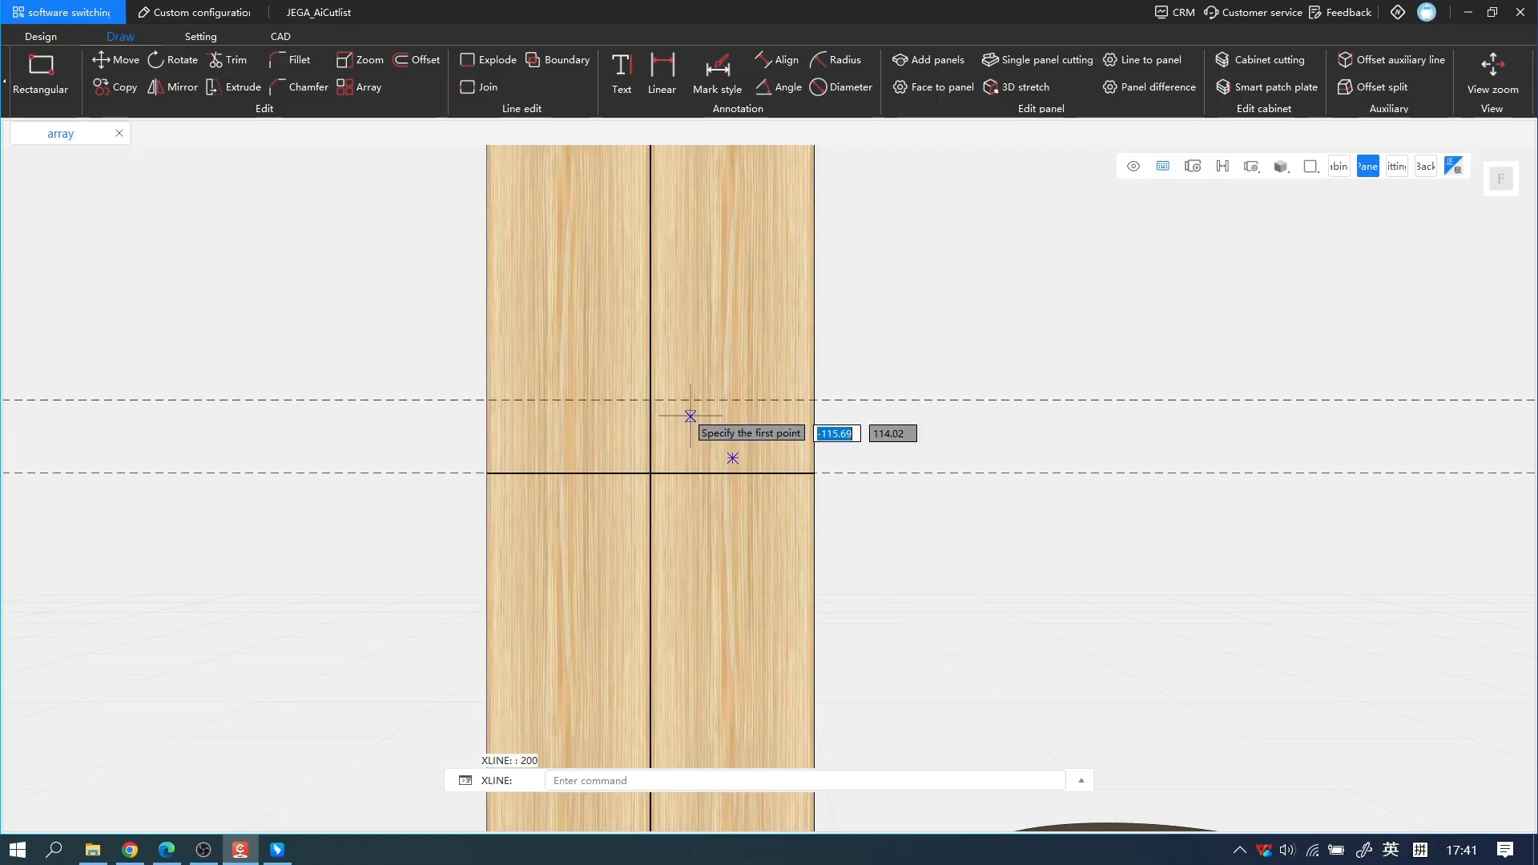
left_click(675, 472)
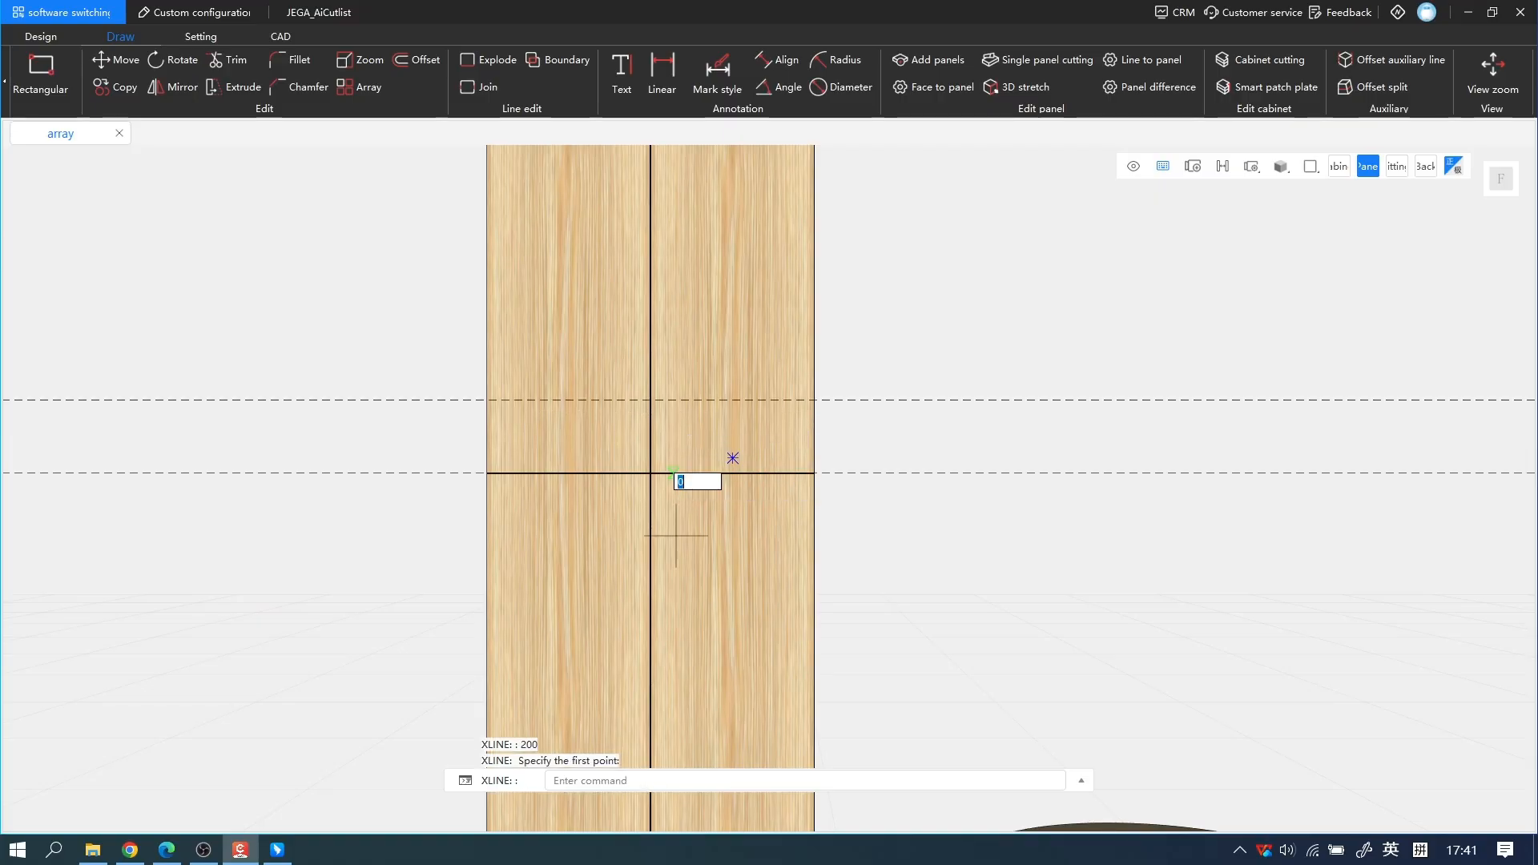
type("200")
key("Return")
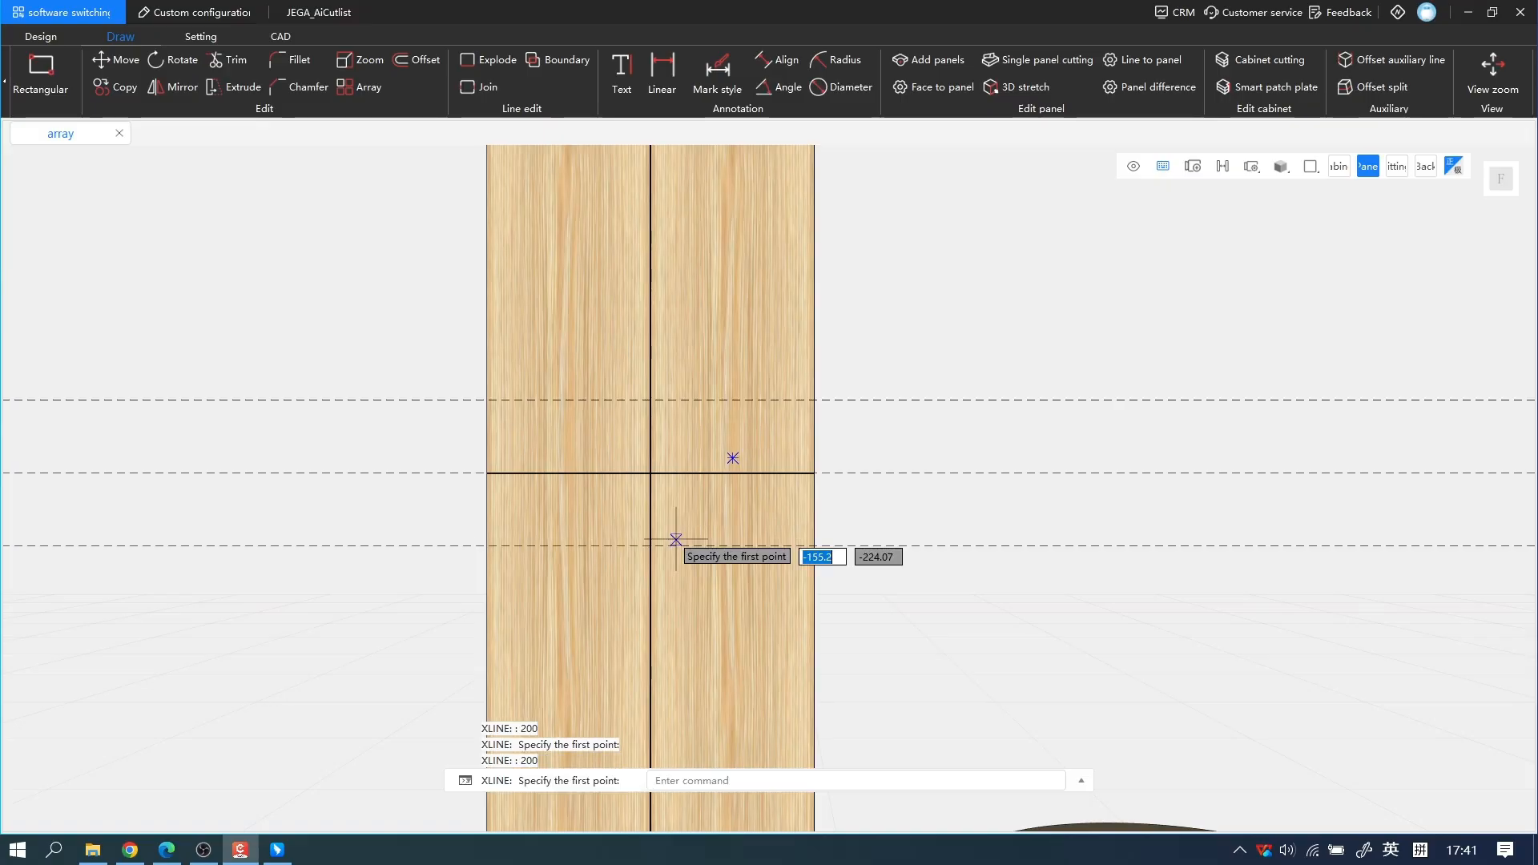
key("Escape")
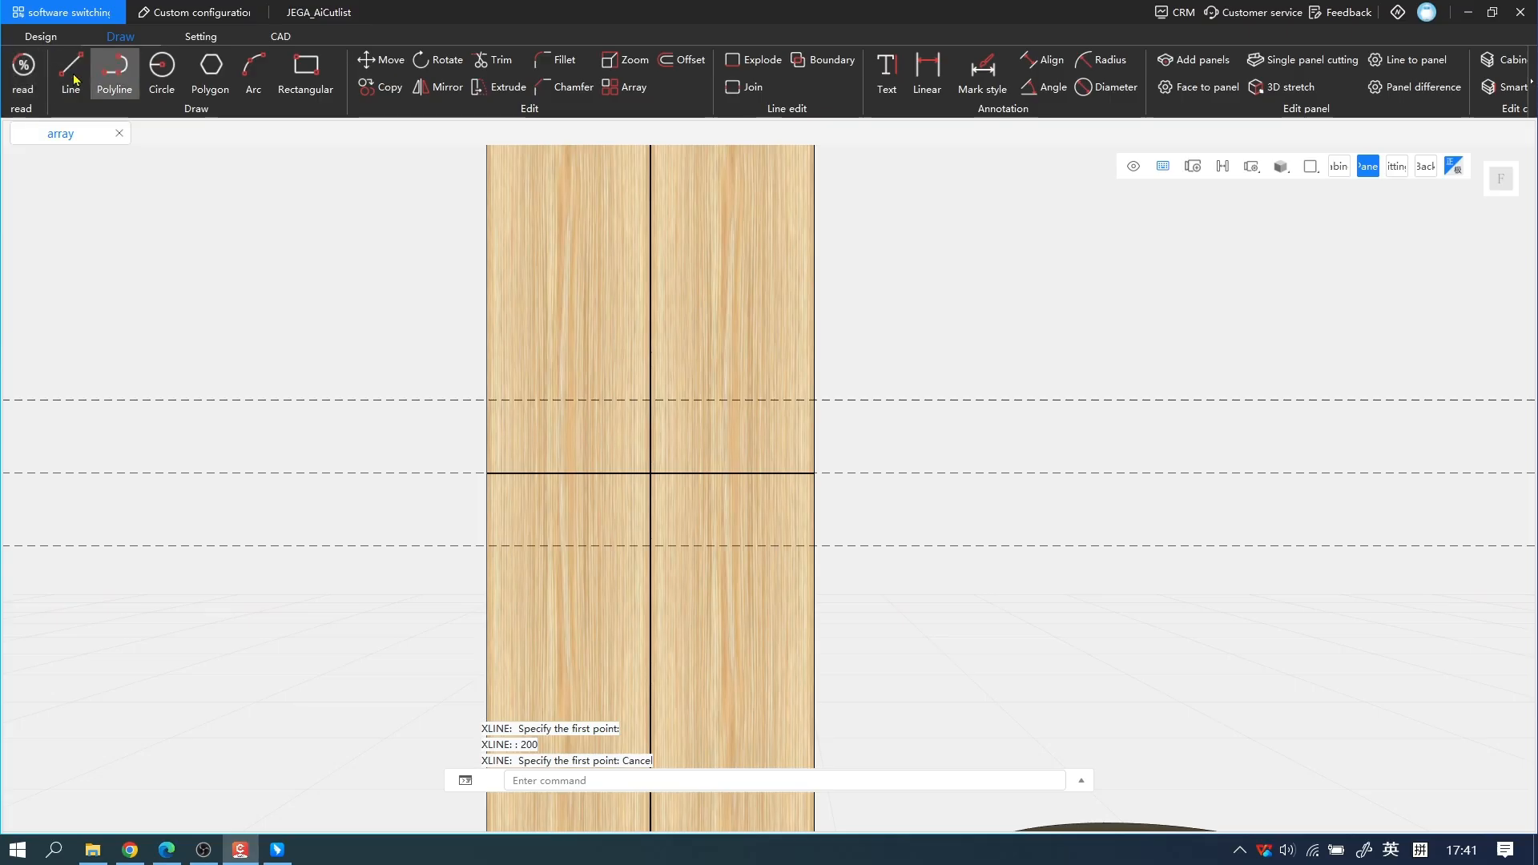
Step: Draw an inverted-V polyline from the lower auxiliary line at the left edge, up to the doors' centre gap, and down to the right edge
left_click(113, 72)
left_click(486, 547)
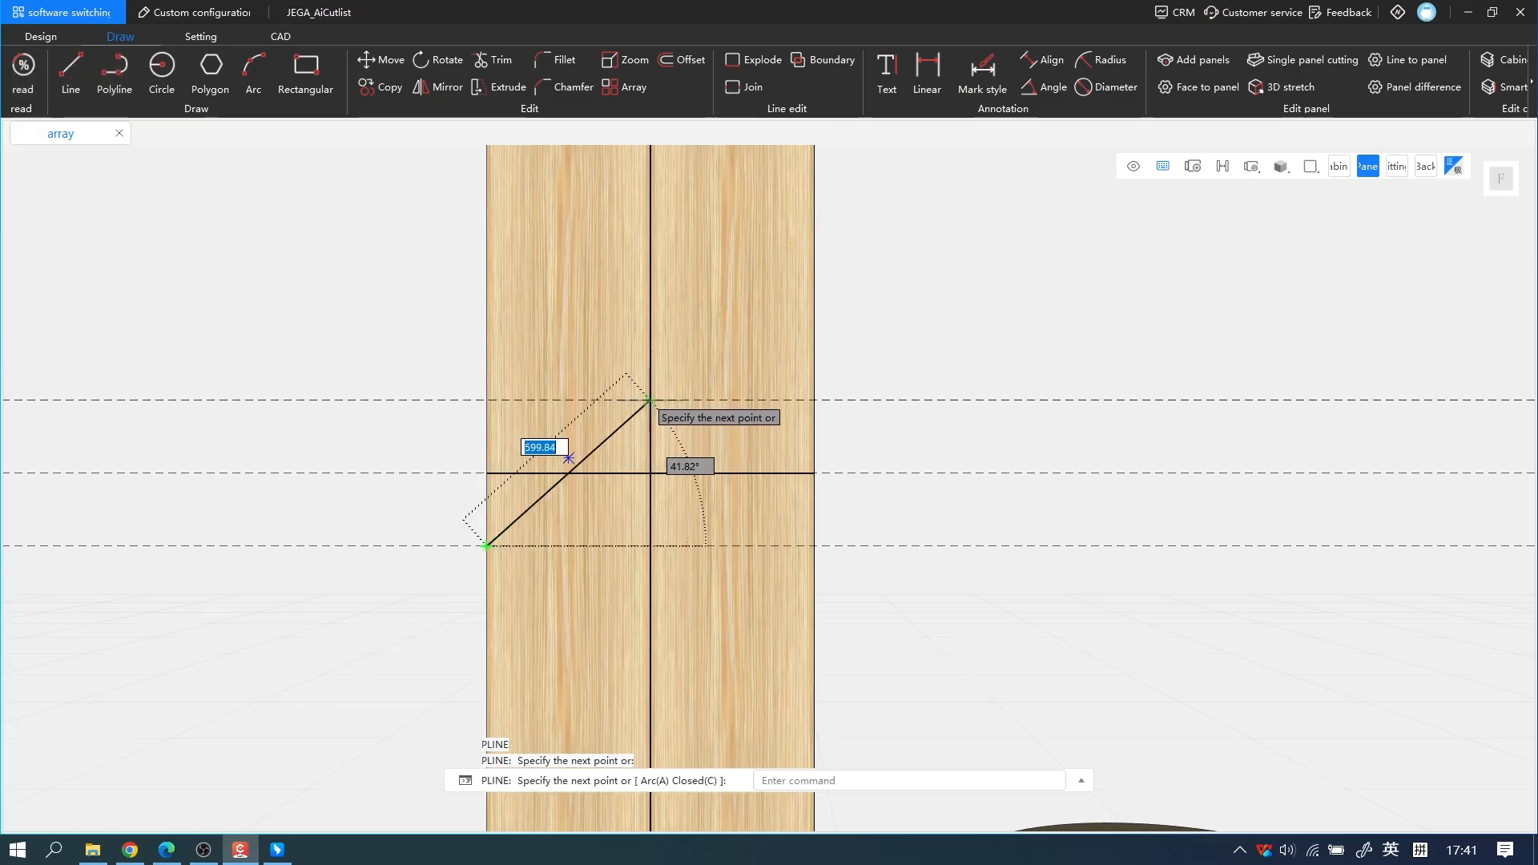
left_click(650, 399)
left_click(813, 546)
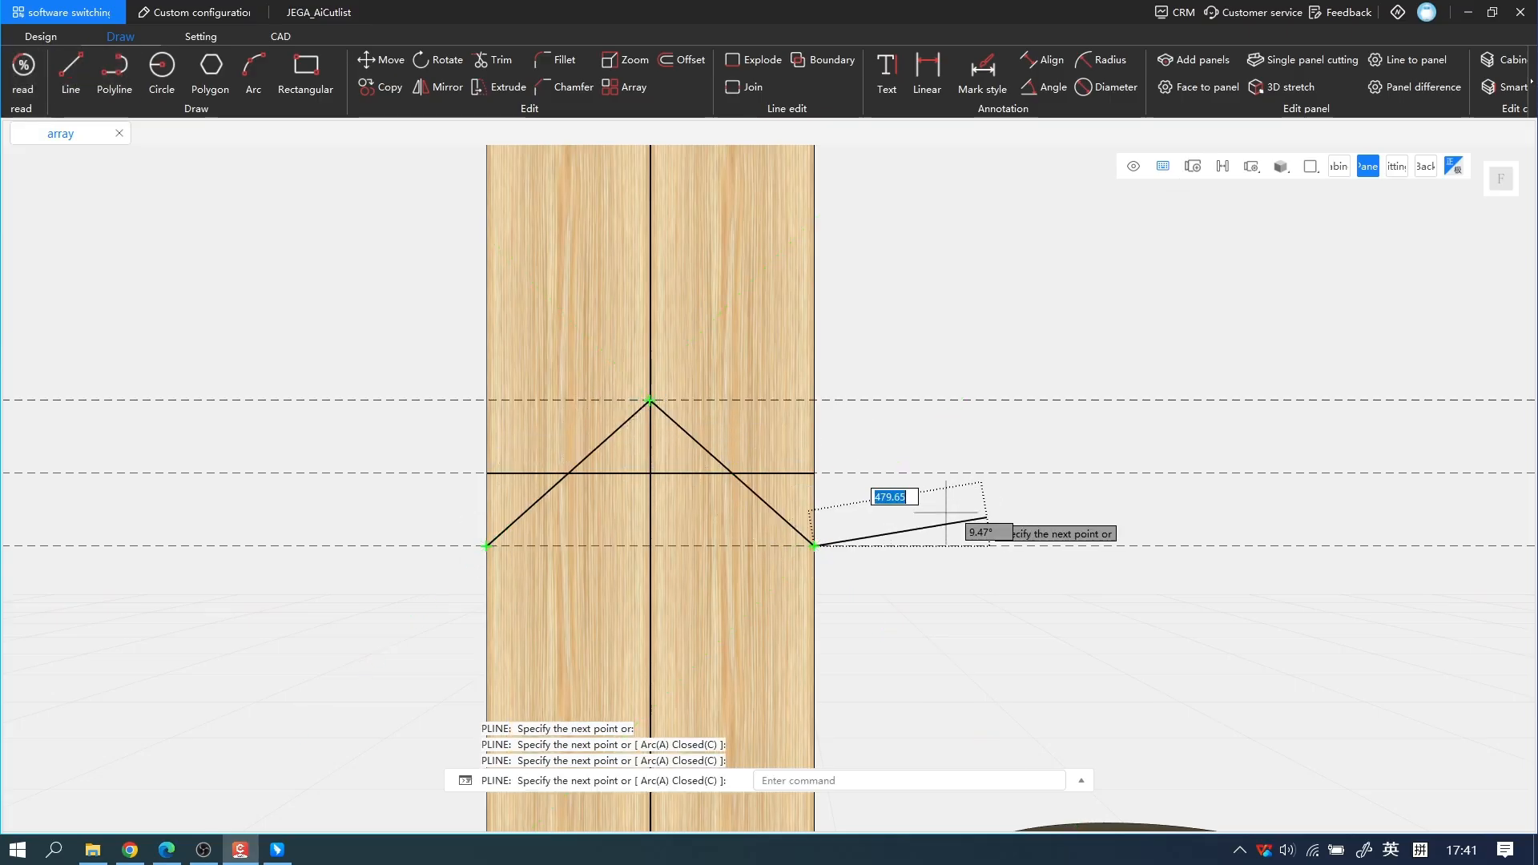
key("Escape")
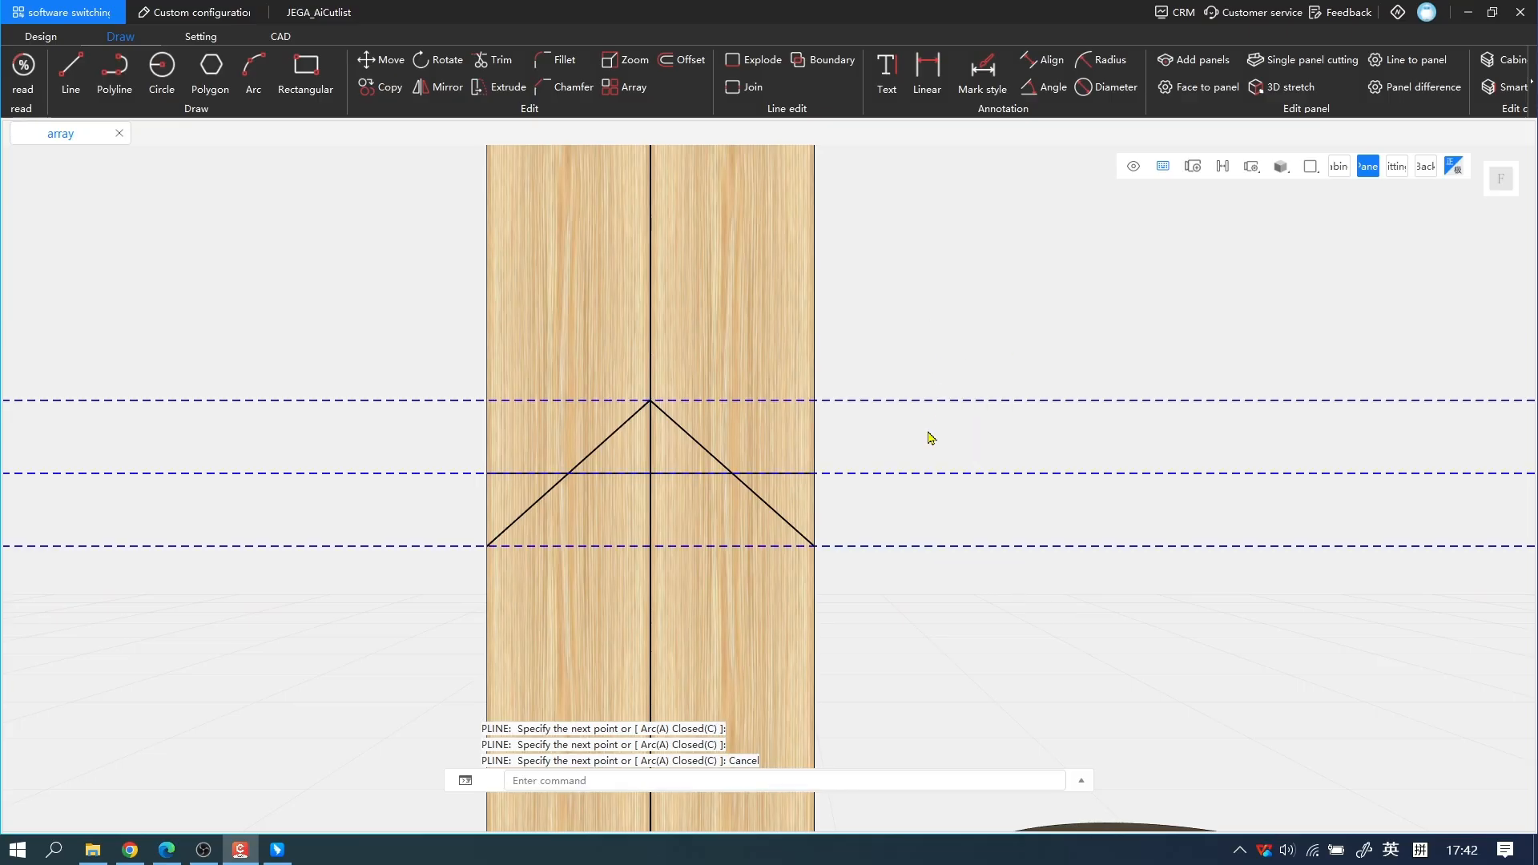
Step: Delete the three auxiliary lines and the horizontal line, keeping only the inverted-V polyline on the doors
key("Delete")
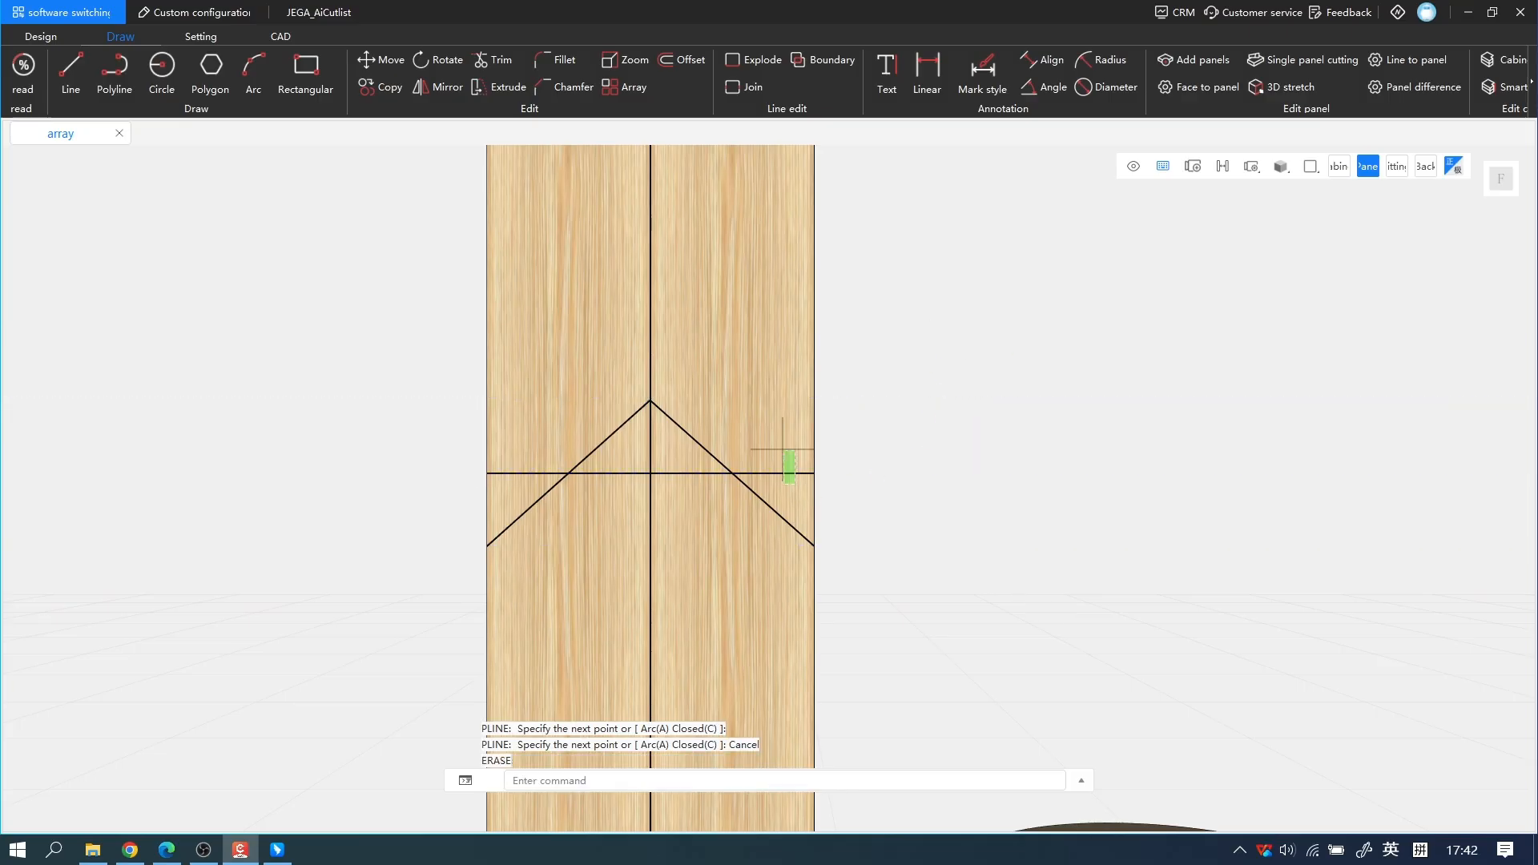
left_click_drag(782, 449, 785, 455)
key("Delete")
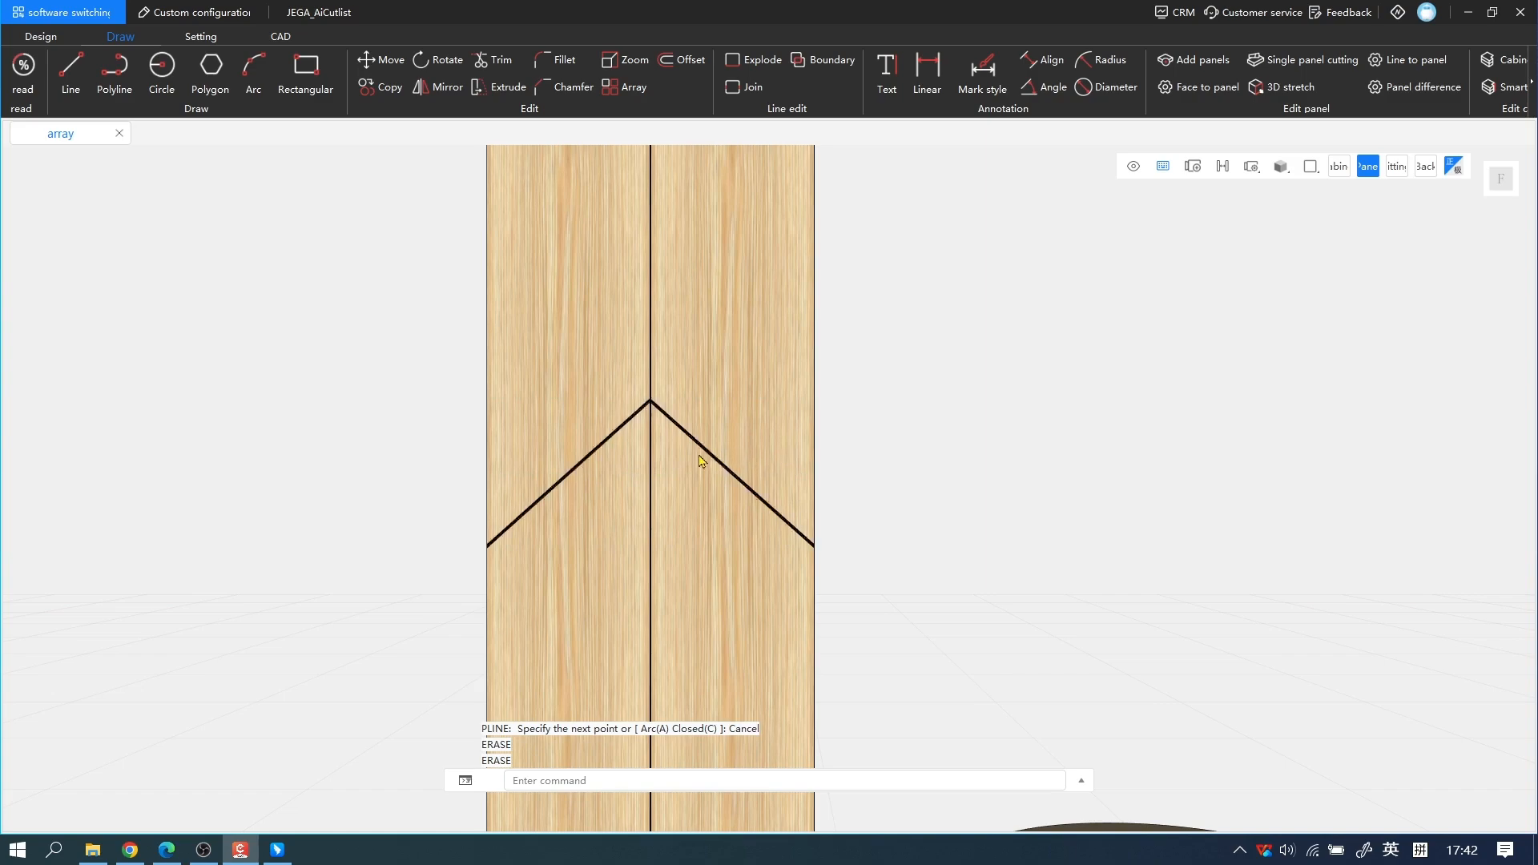
Step: Cut the two door panels along the inverted-V polyline with Single panel cutting, using a gap value of 10
left_click(709, 457)
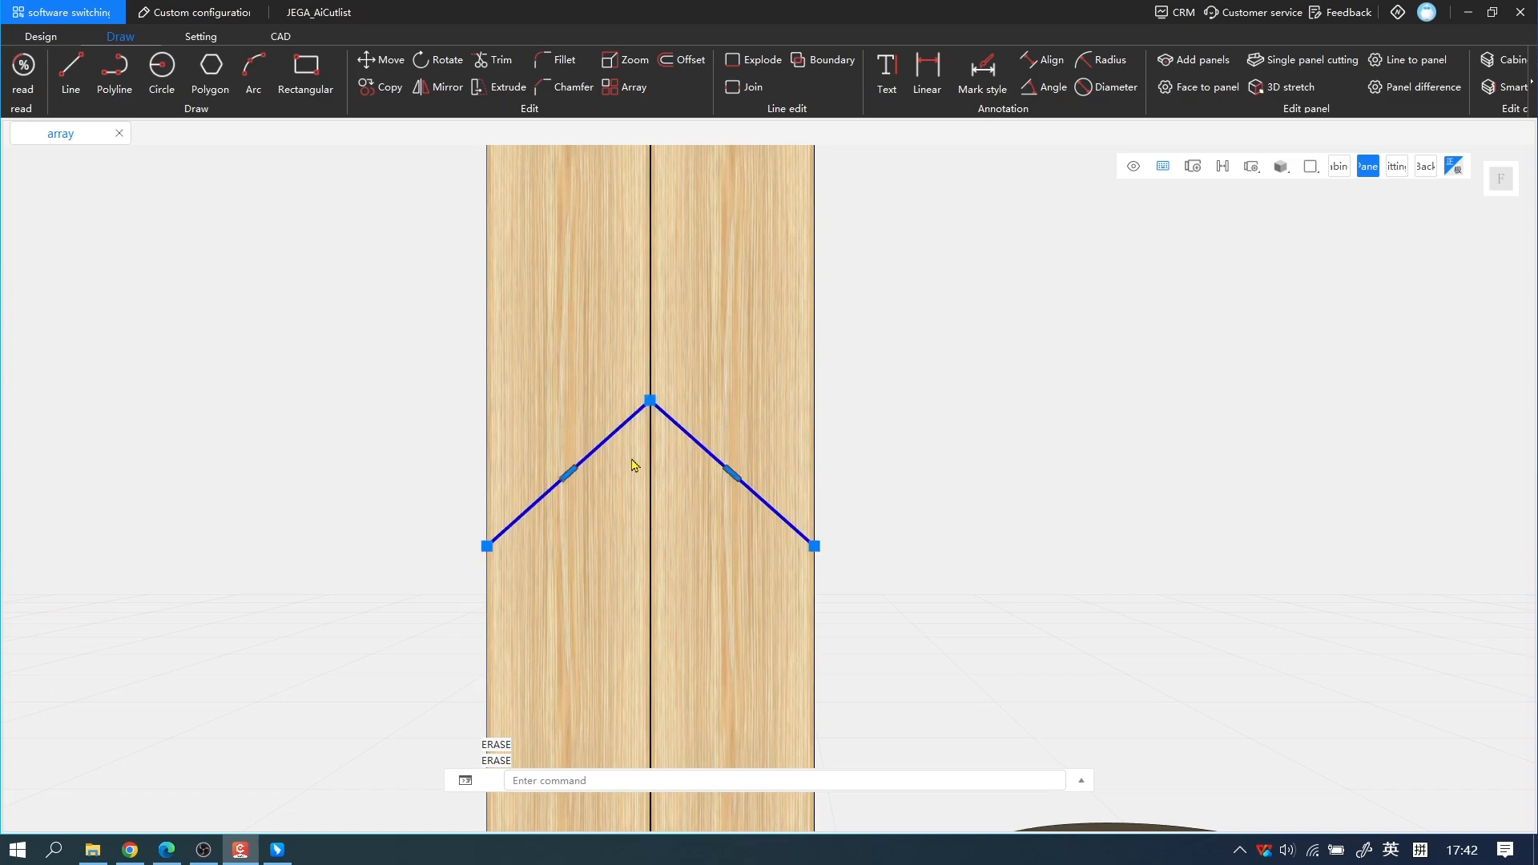
left_click(1298, 61)
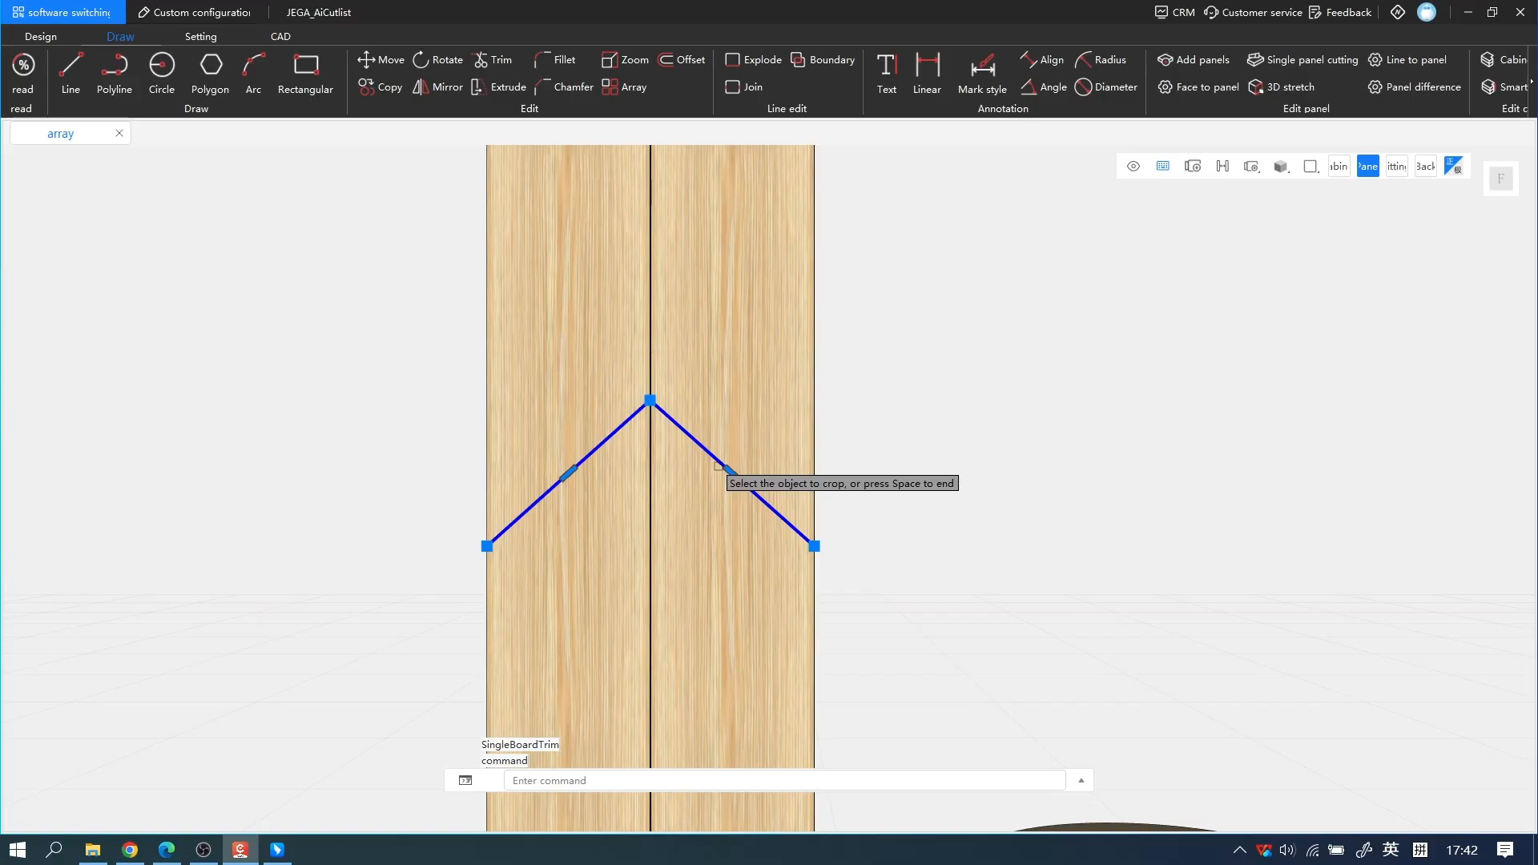
key("space")
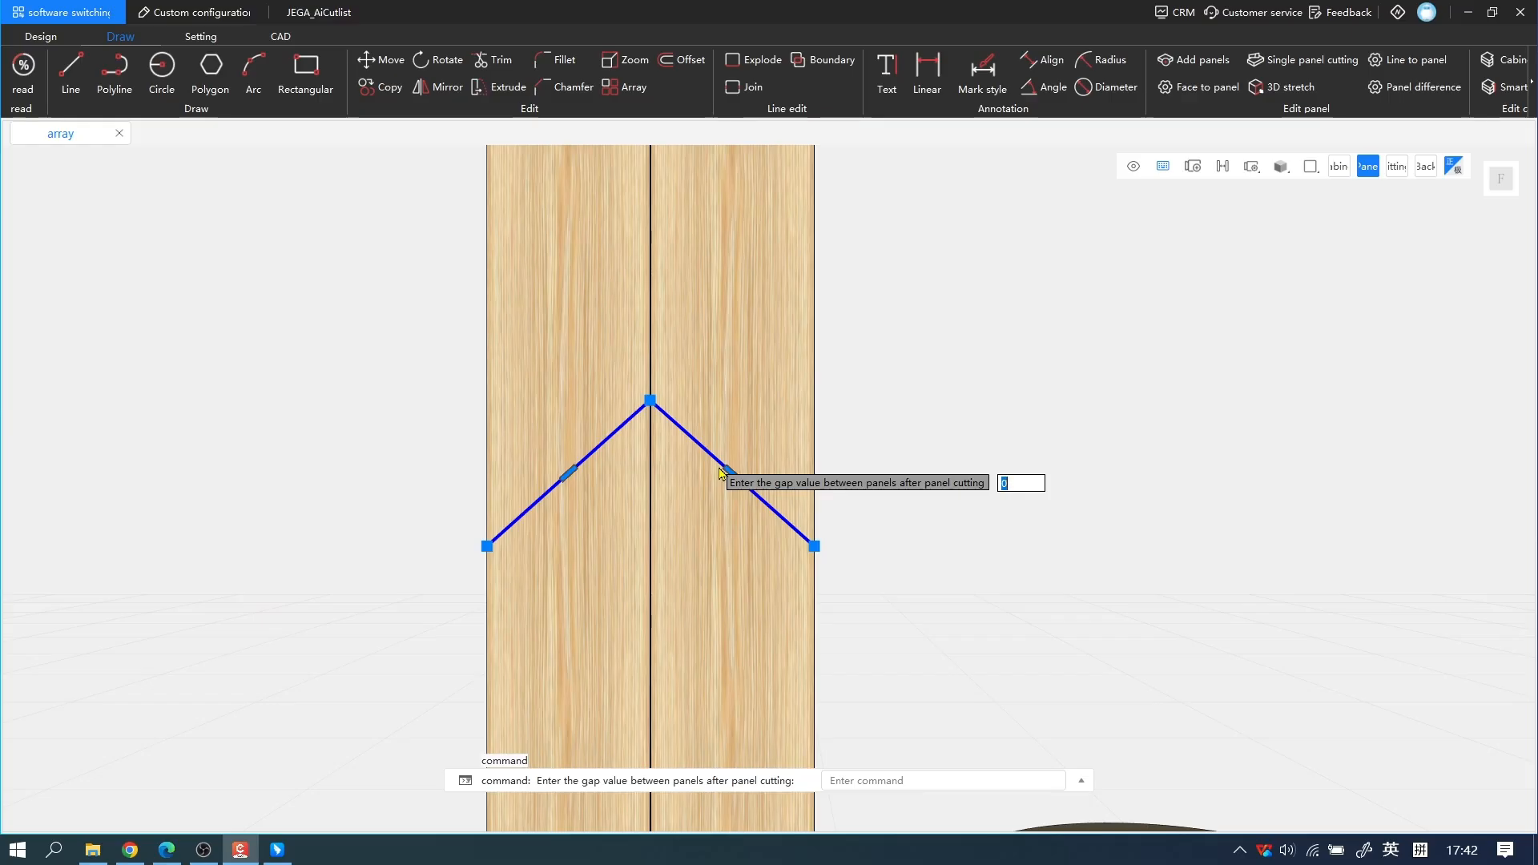
type("10")
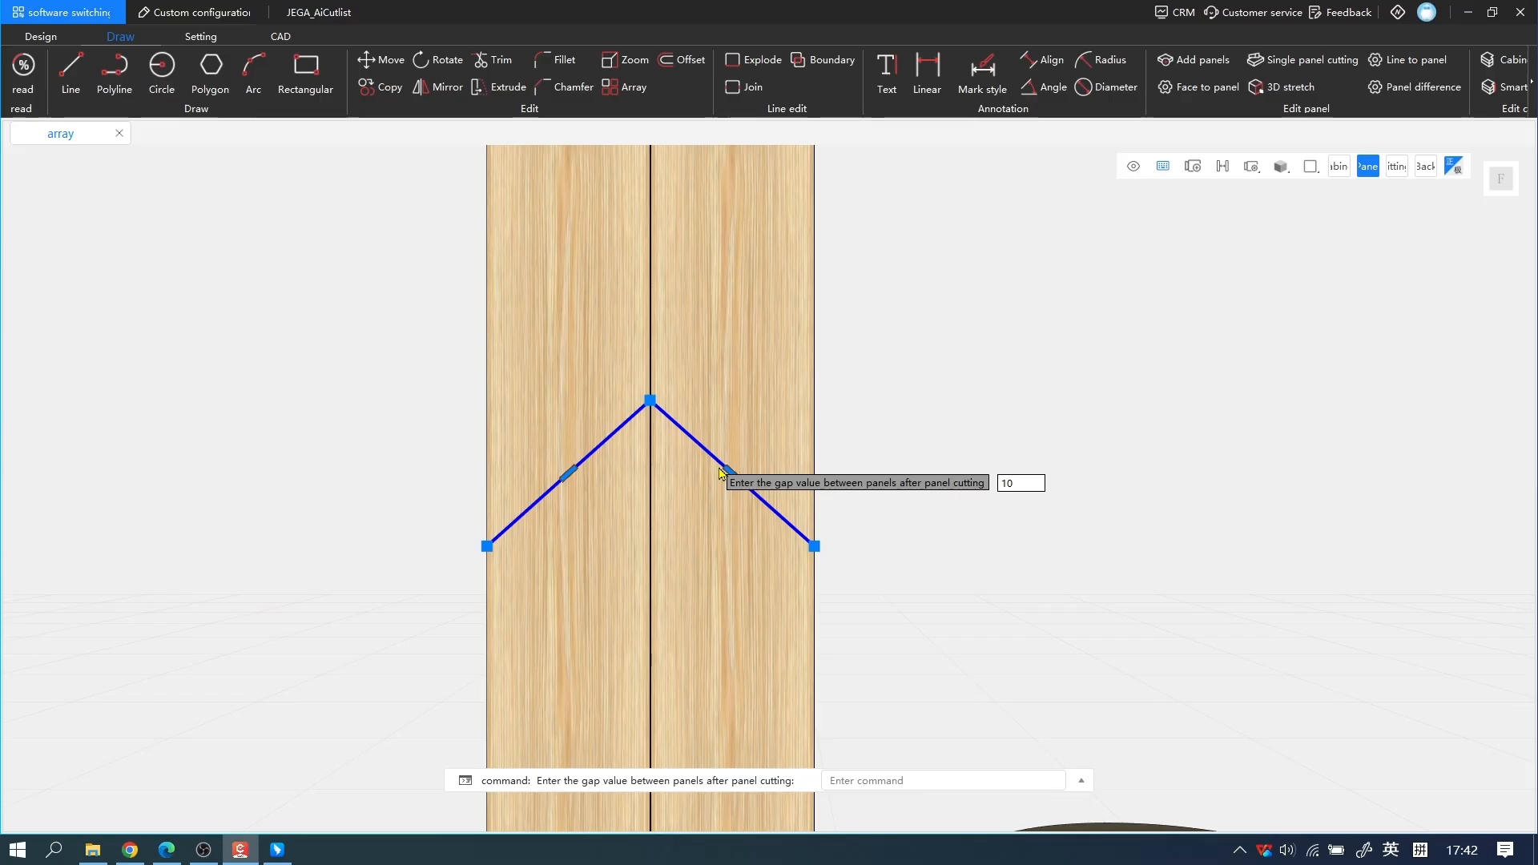
key("Return")
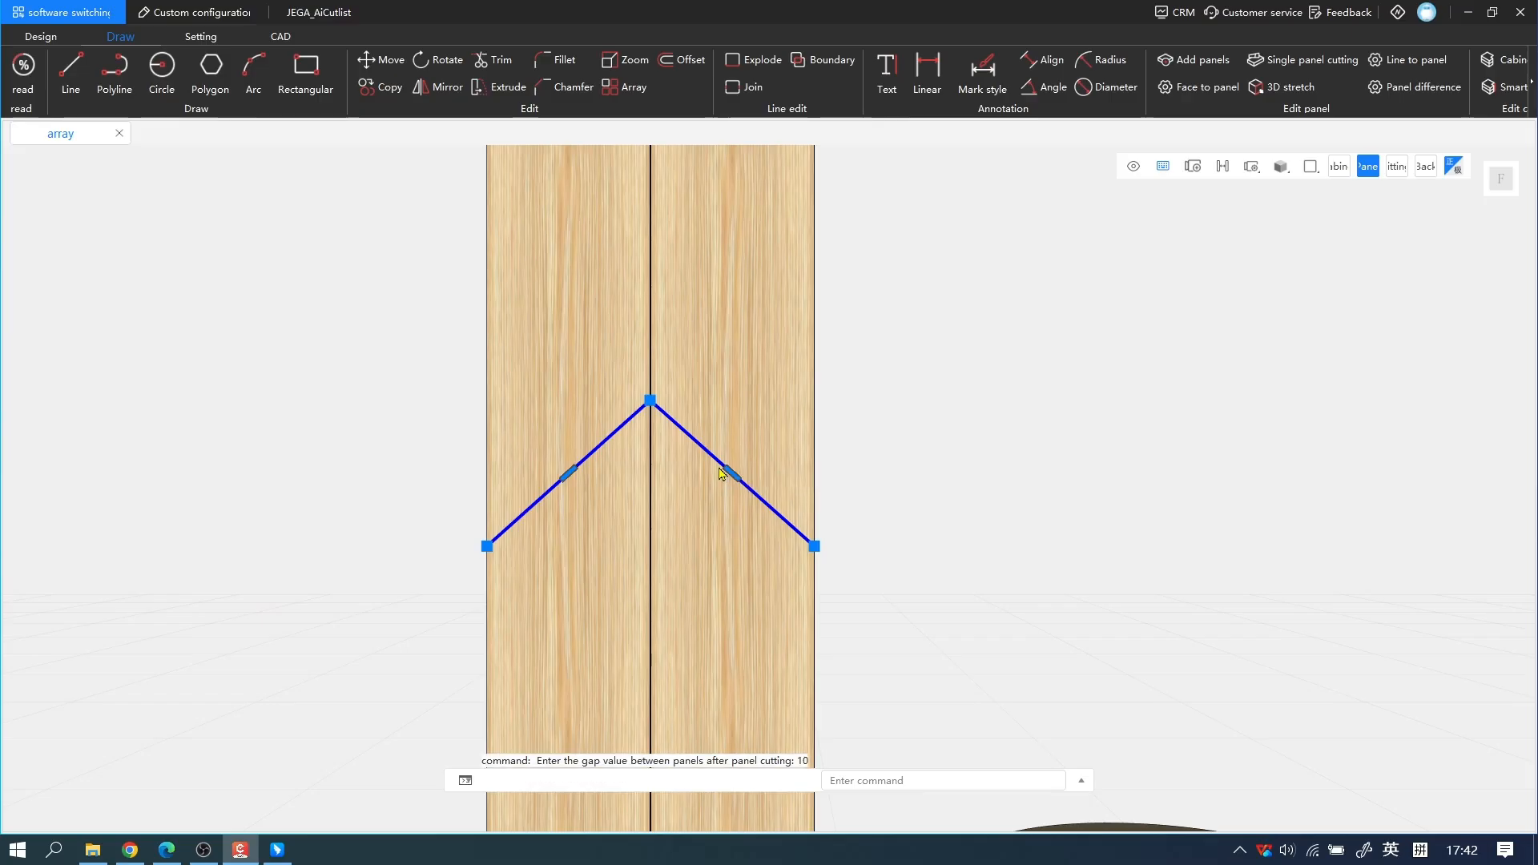
Step: Examine the separate upper and lower door panels and the whole cabinet from several viewing directions
scroll(769, 513, "up", 3)
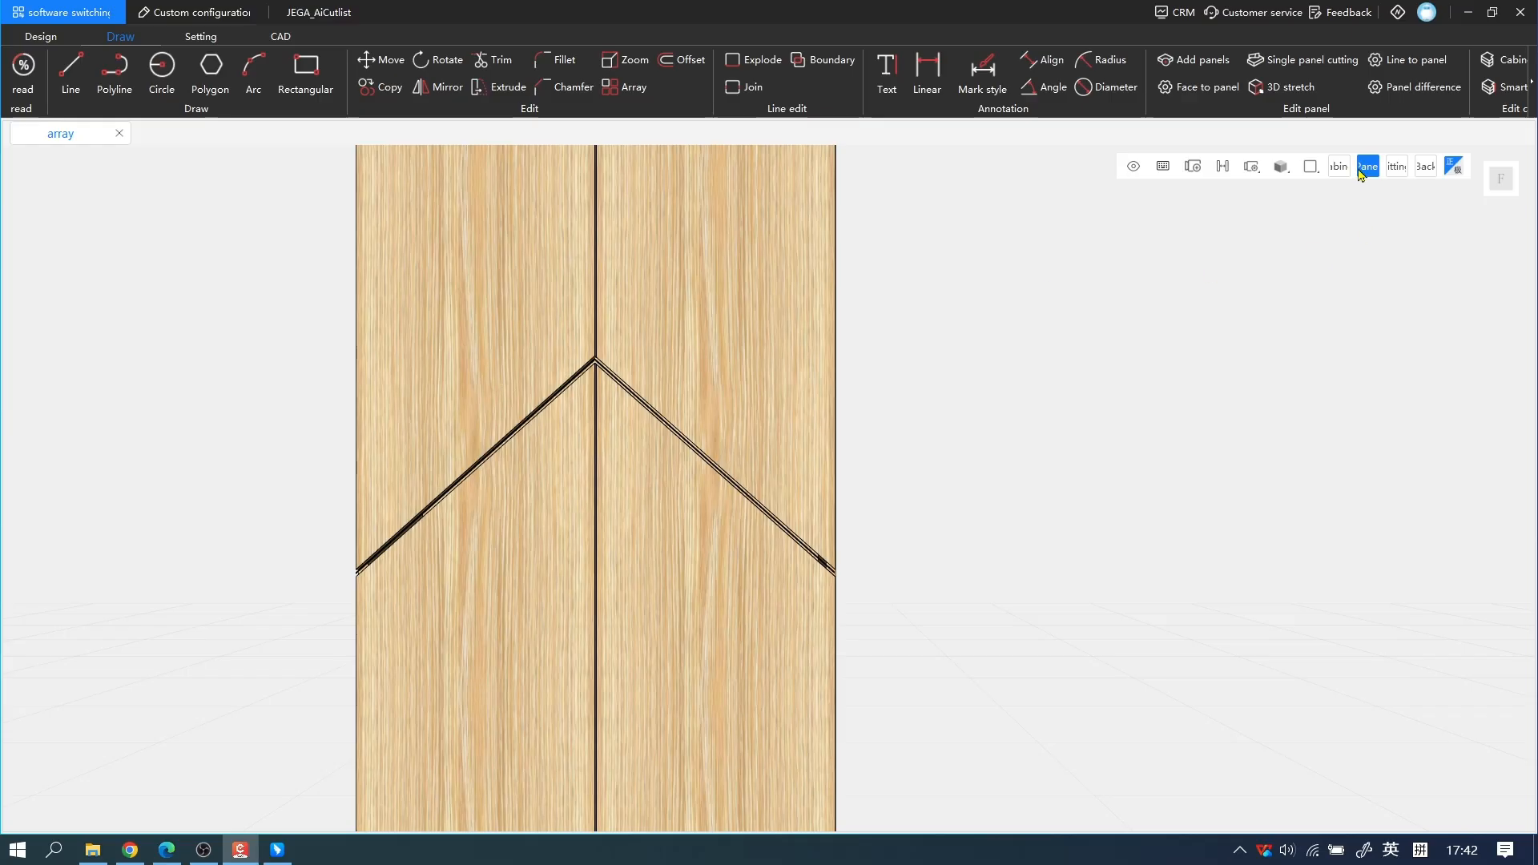
left_click(478, 283)
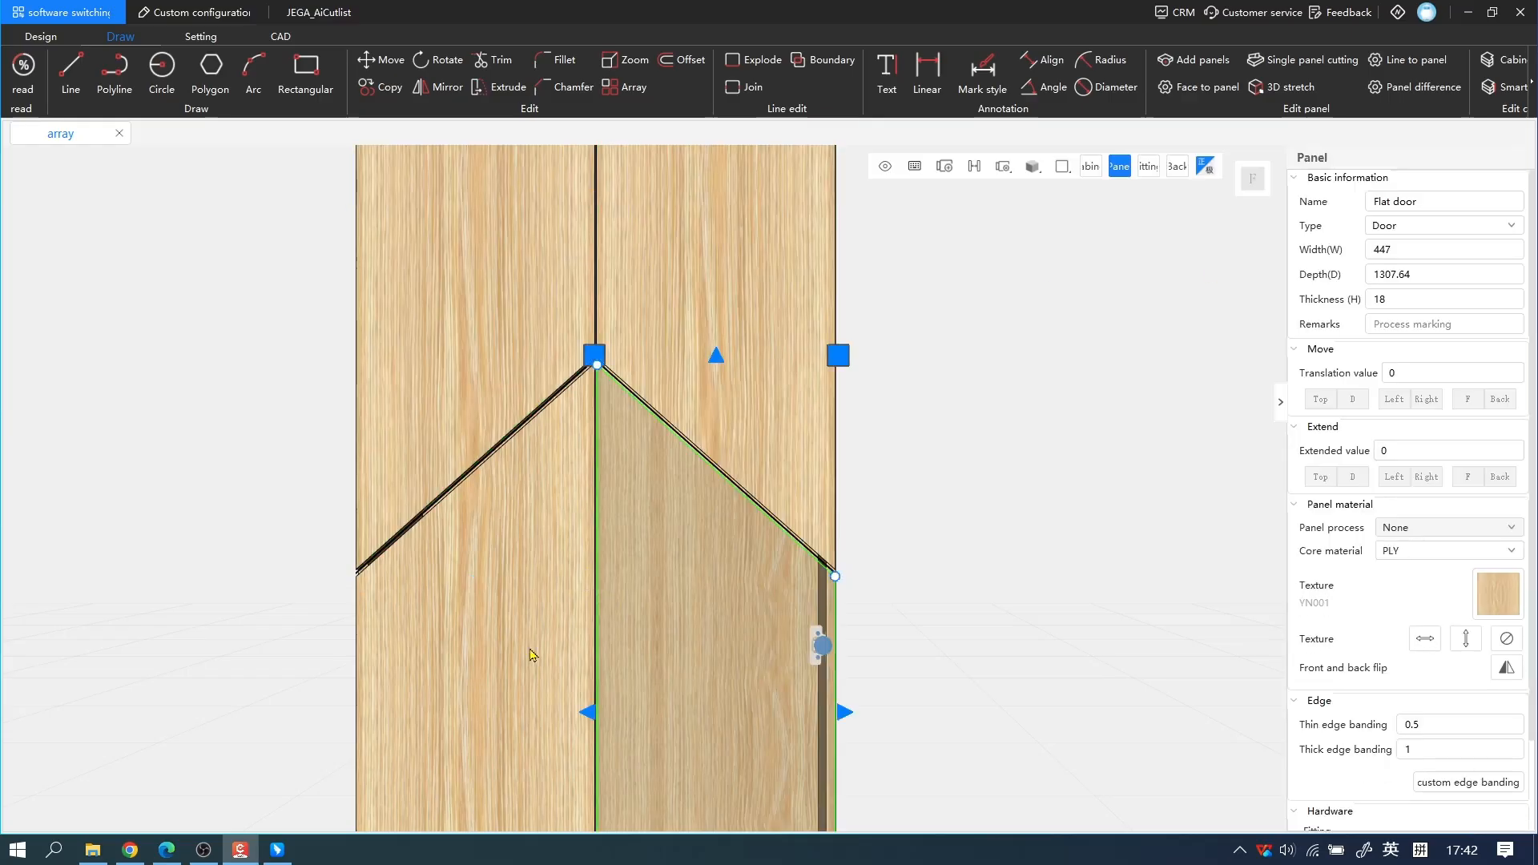
scroll(738, 366, "down", 5)
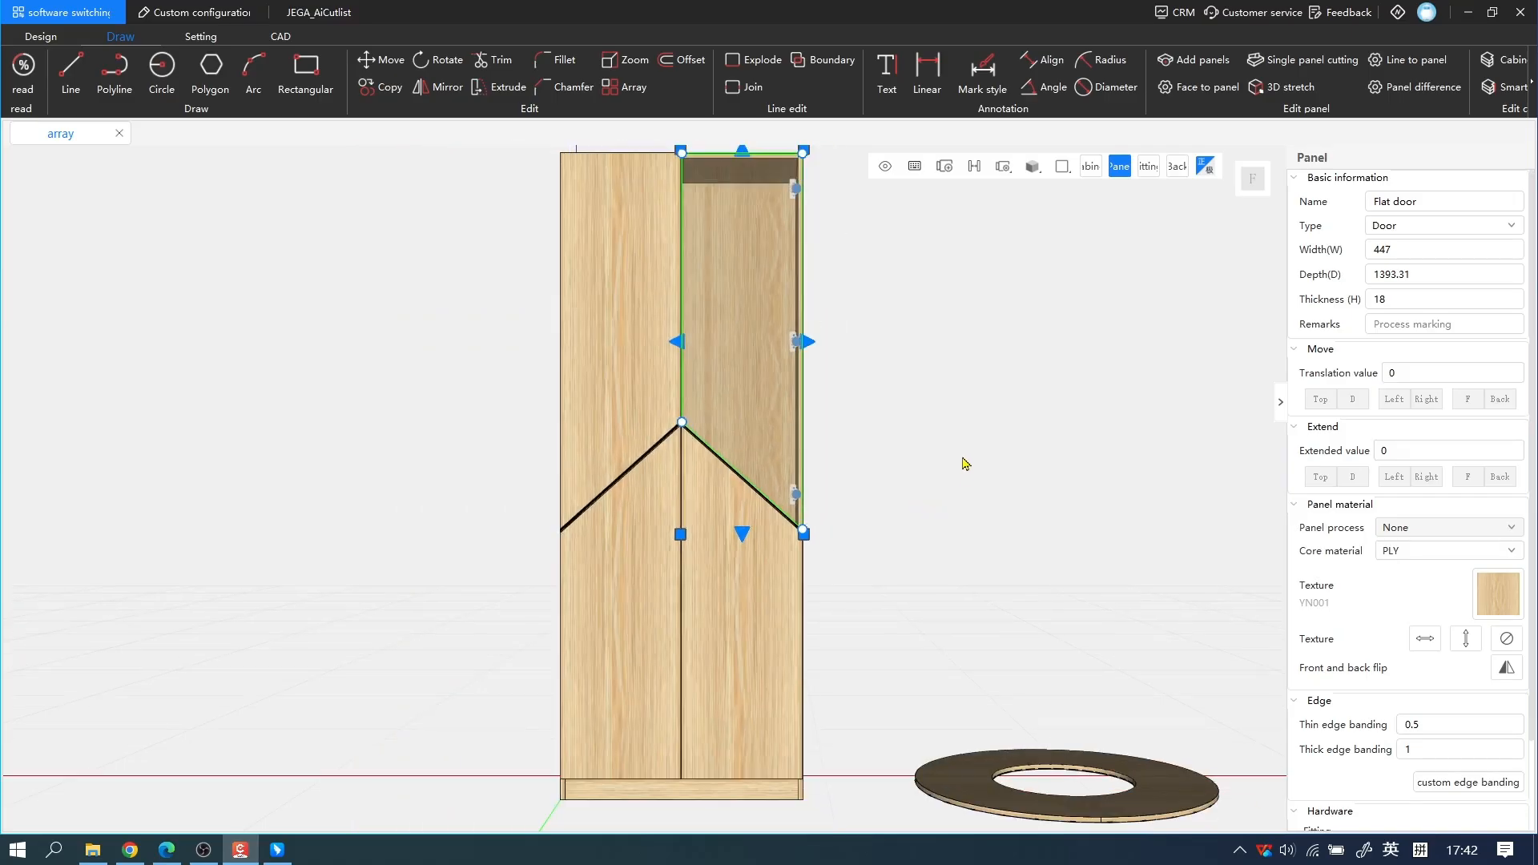
left_click(774, 504)
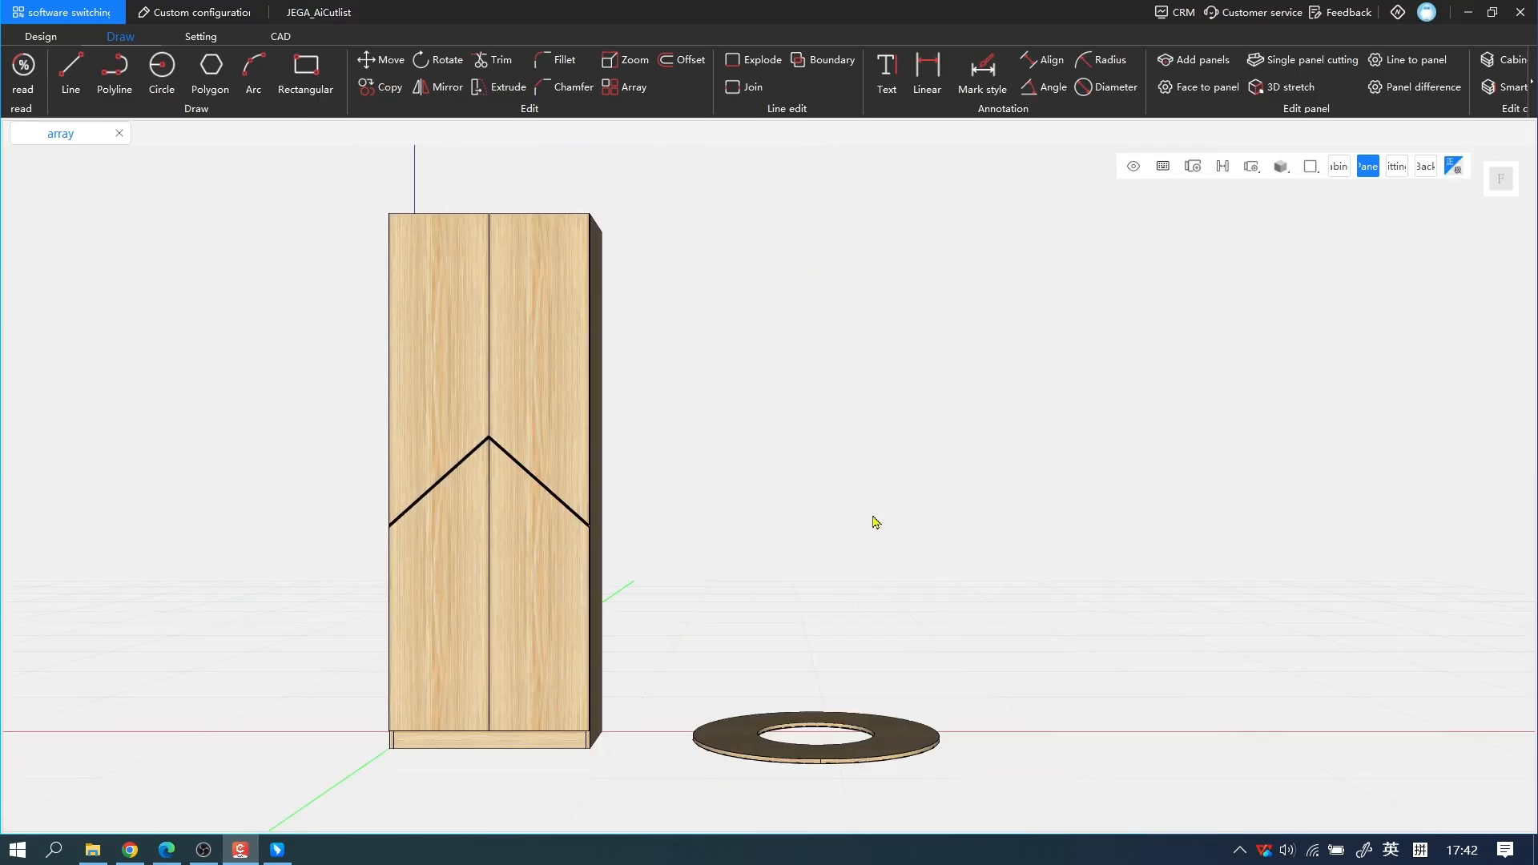
middle_click_drag(875, 522, 820, 694)
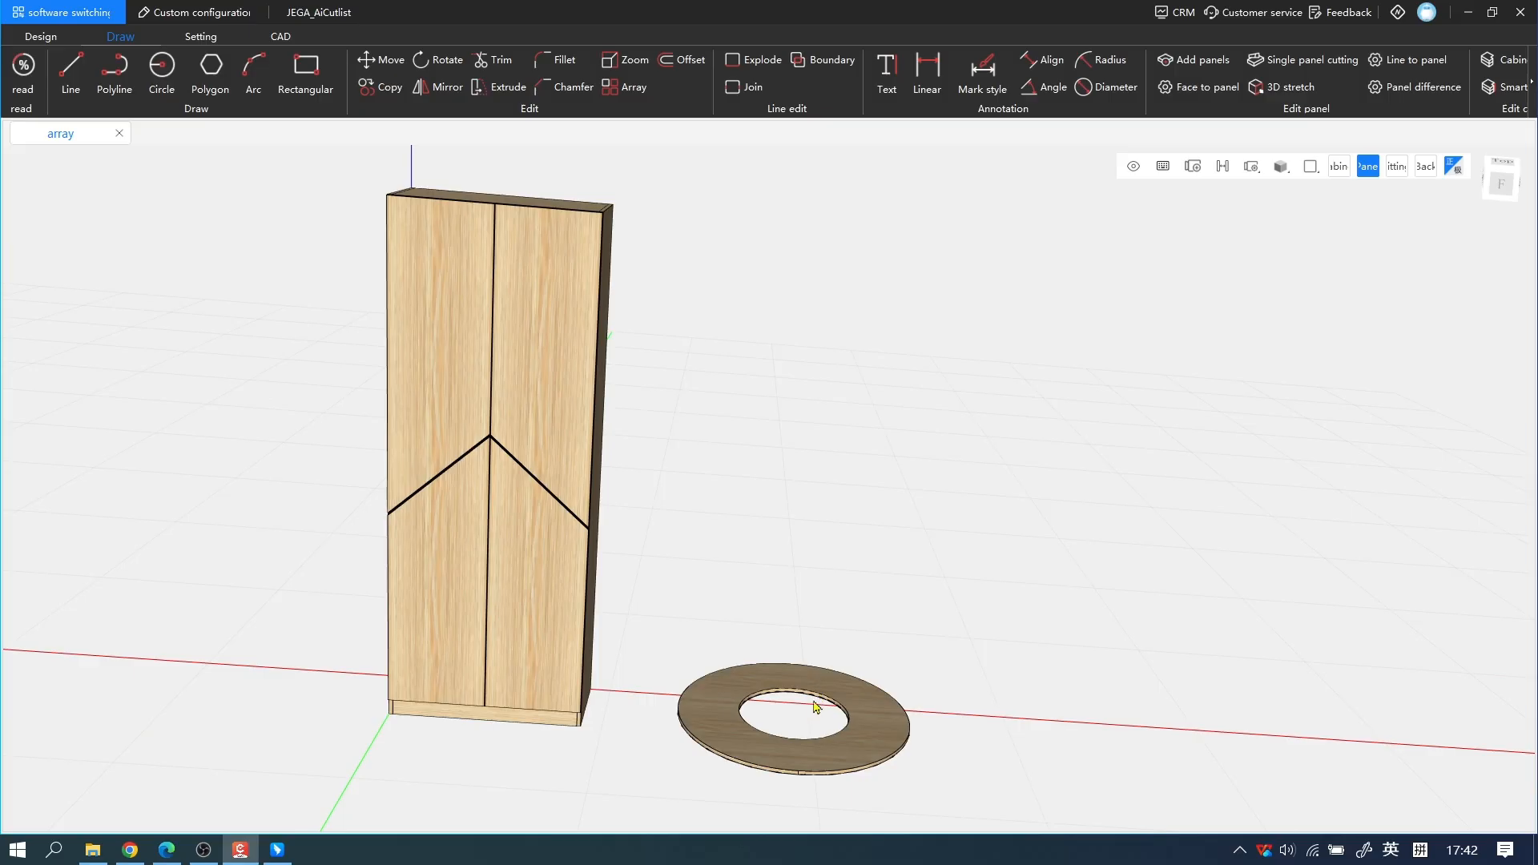
middle_click_drag(820, 611, 814, 565)
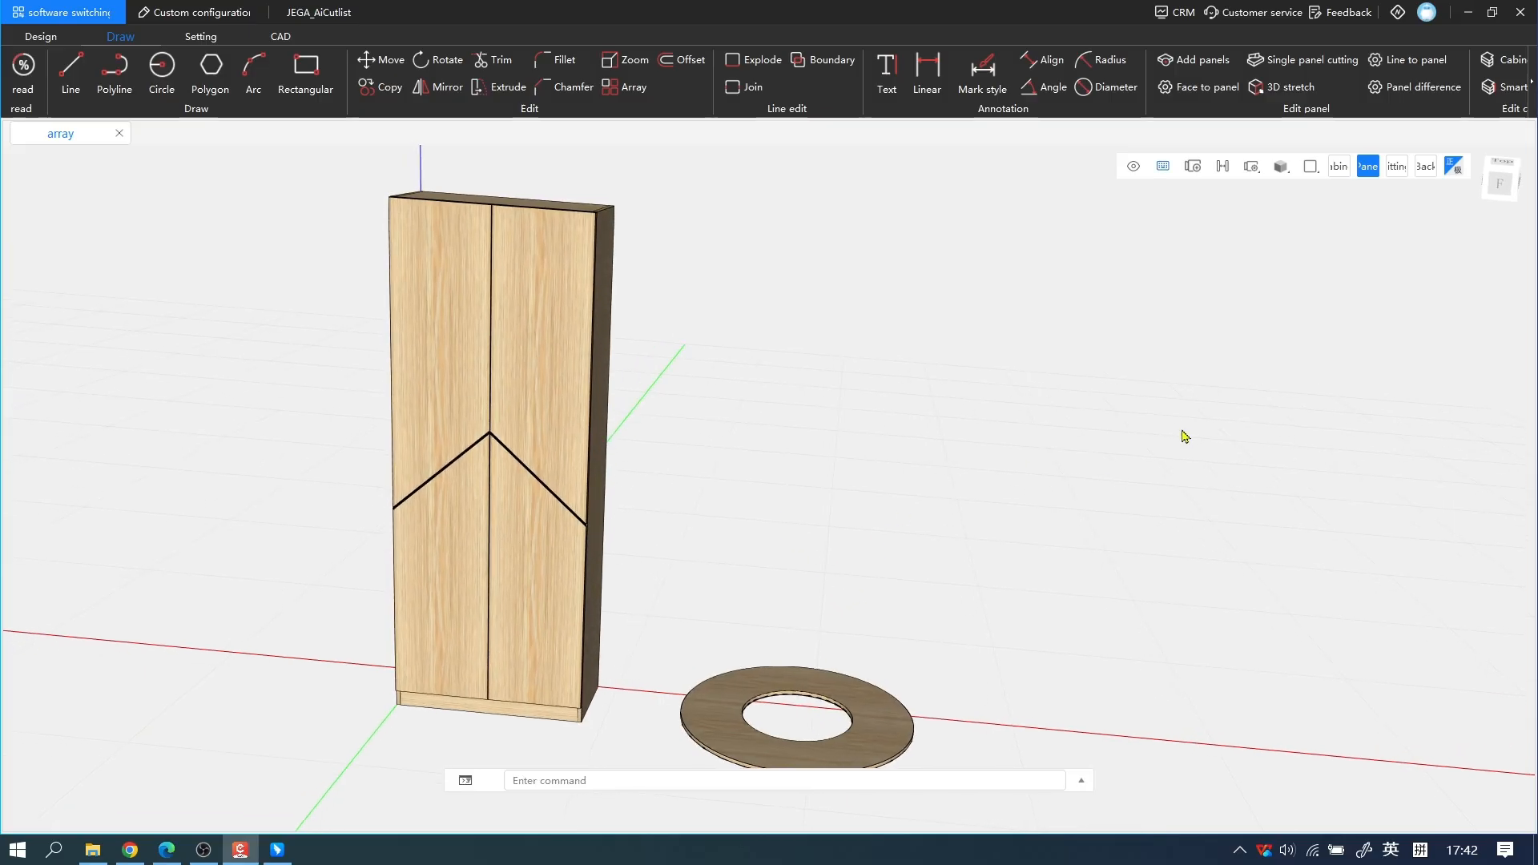
Step: In top view, draw a vertical polyline across the round panel, from its centre to the upper outer edge and down to the lower outer edge
left_click(1499, 170)
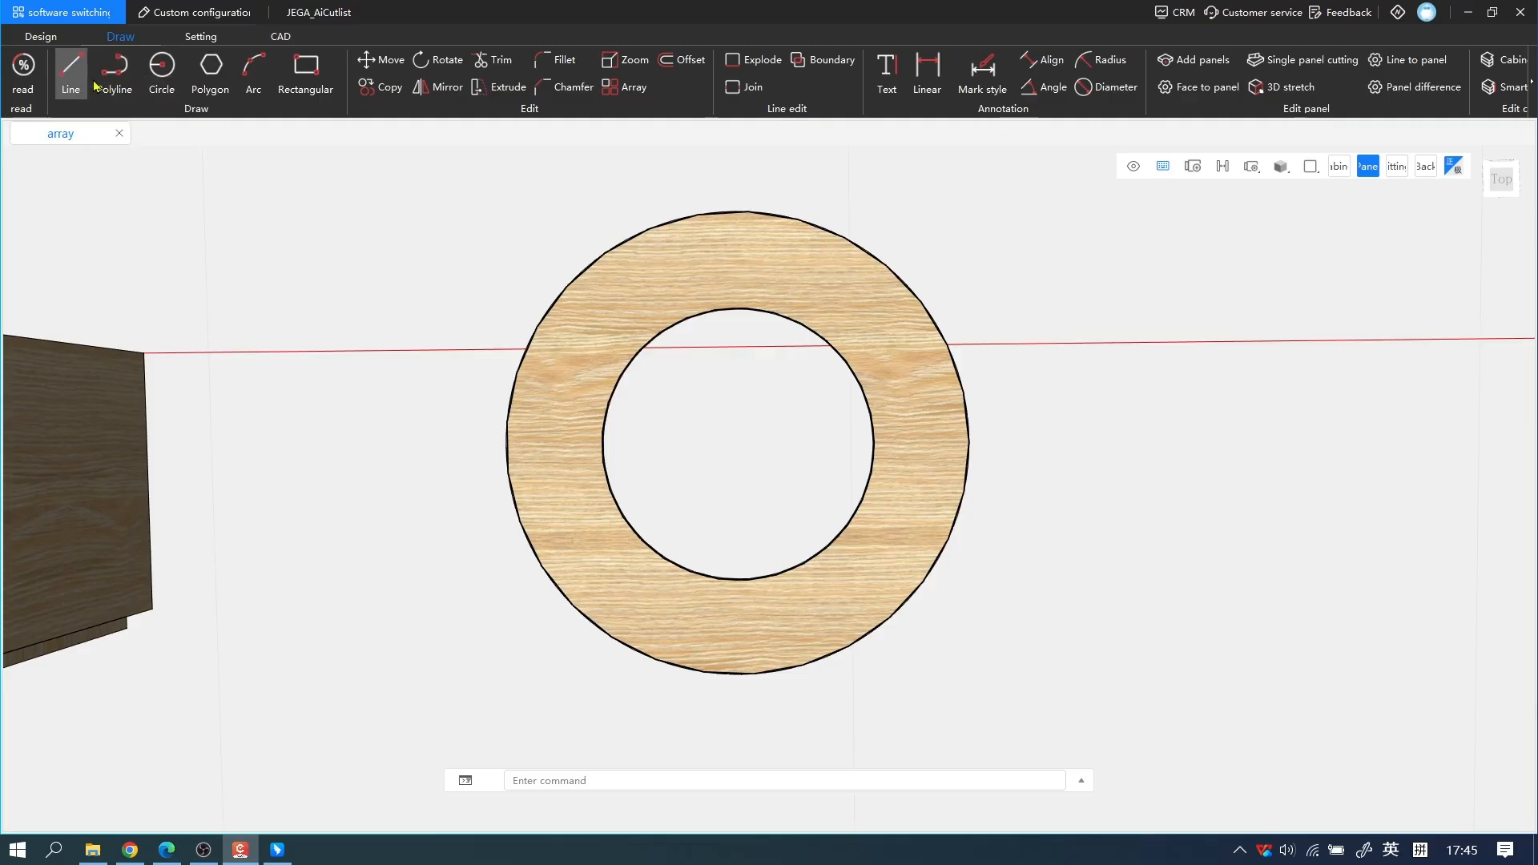
left_click(136, 98)
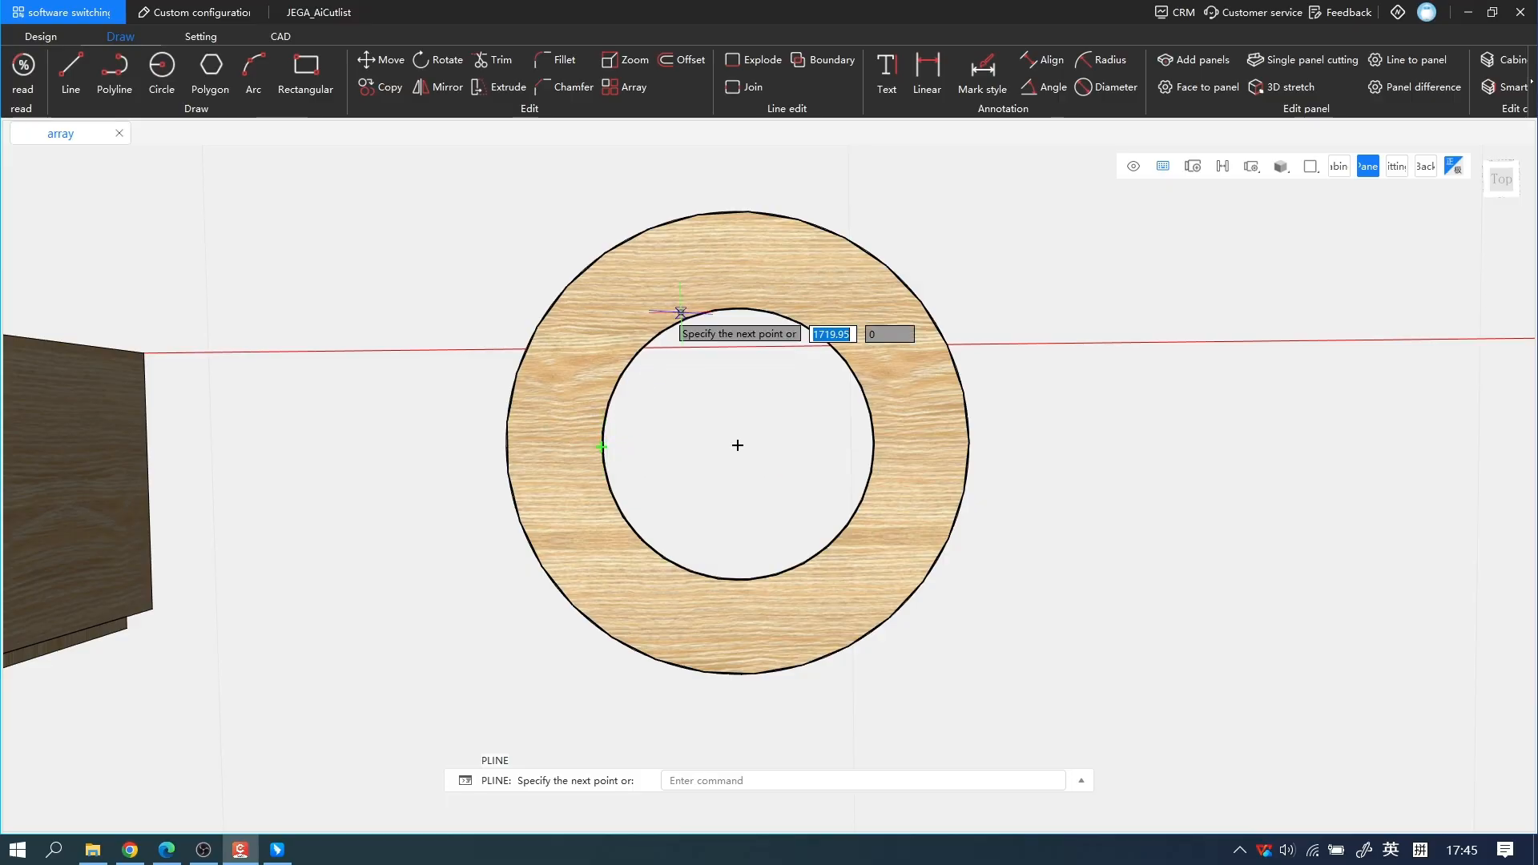
left_click(736, 444)
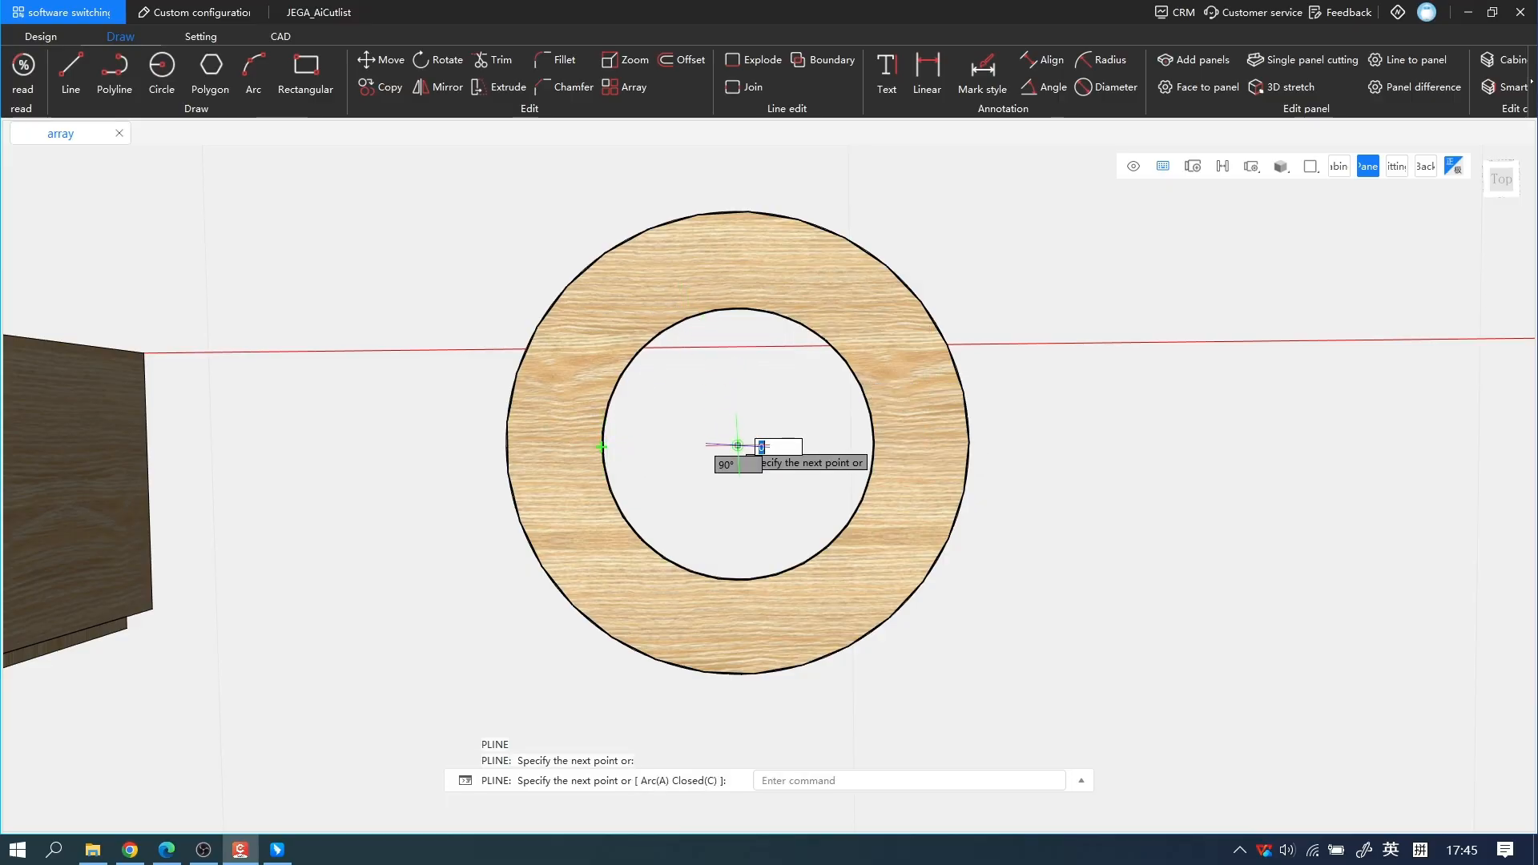
left_click(734, 211)
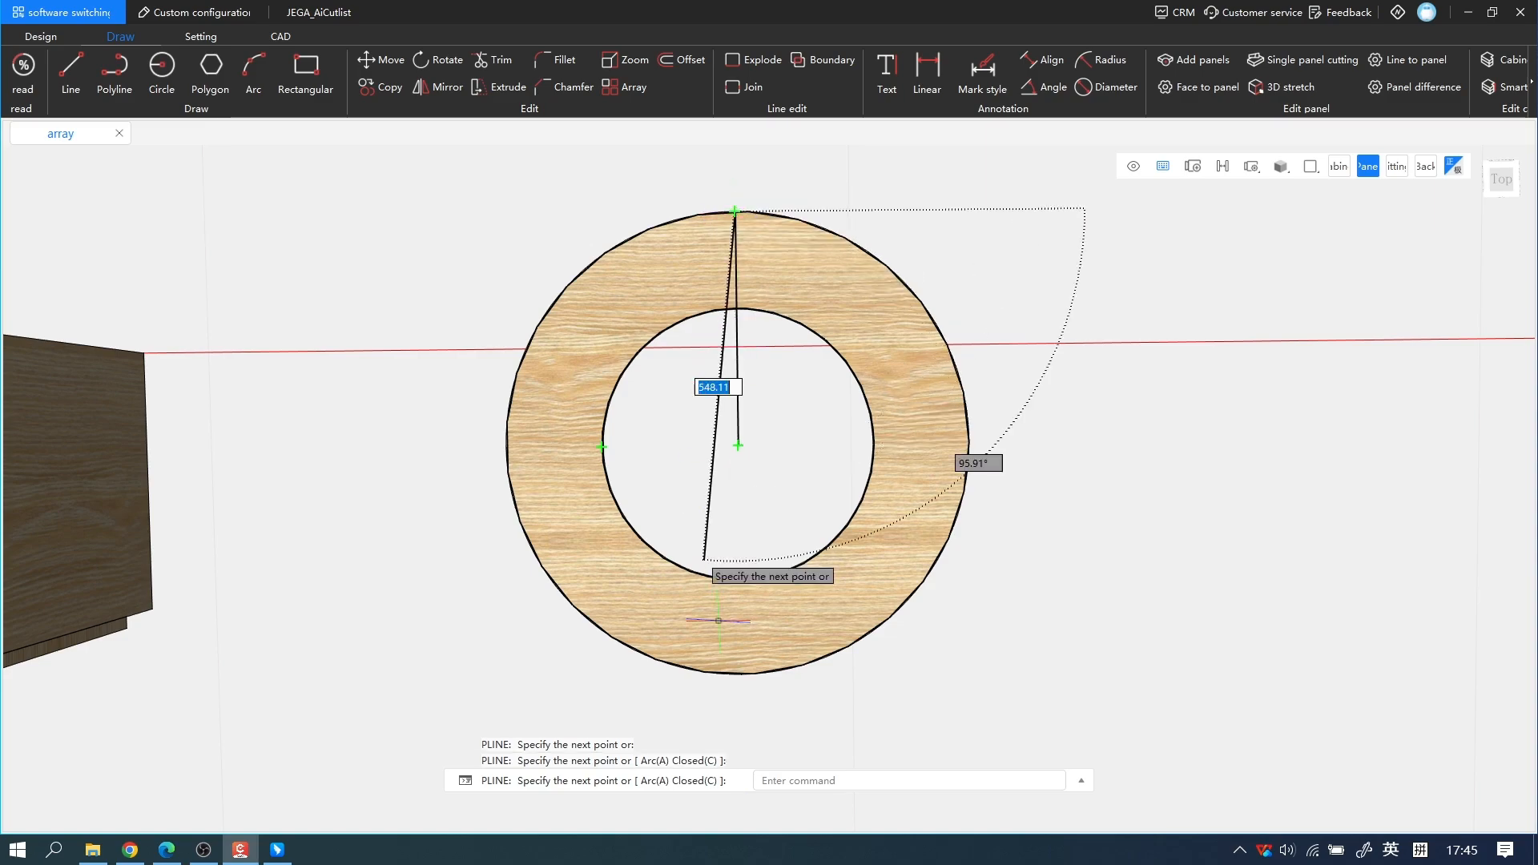
left_click(740, 675)
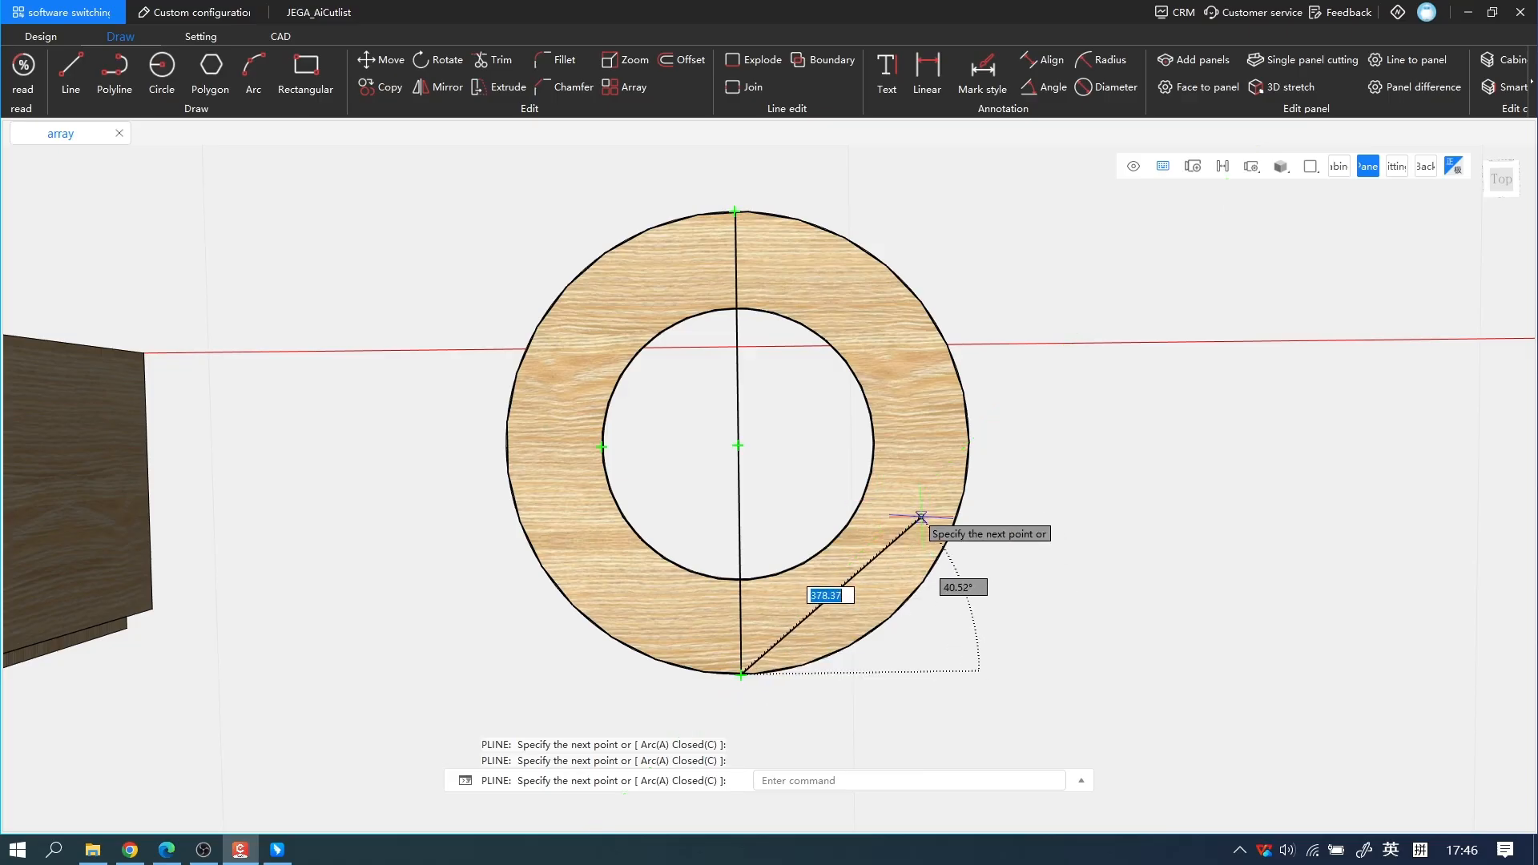
key("Escape")
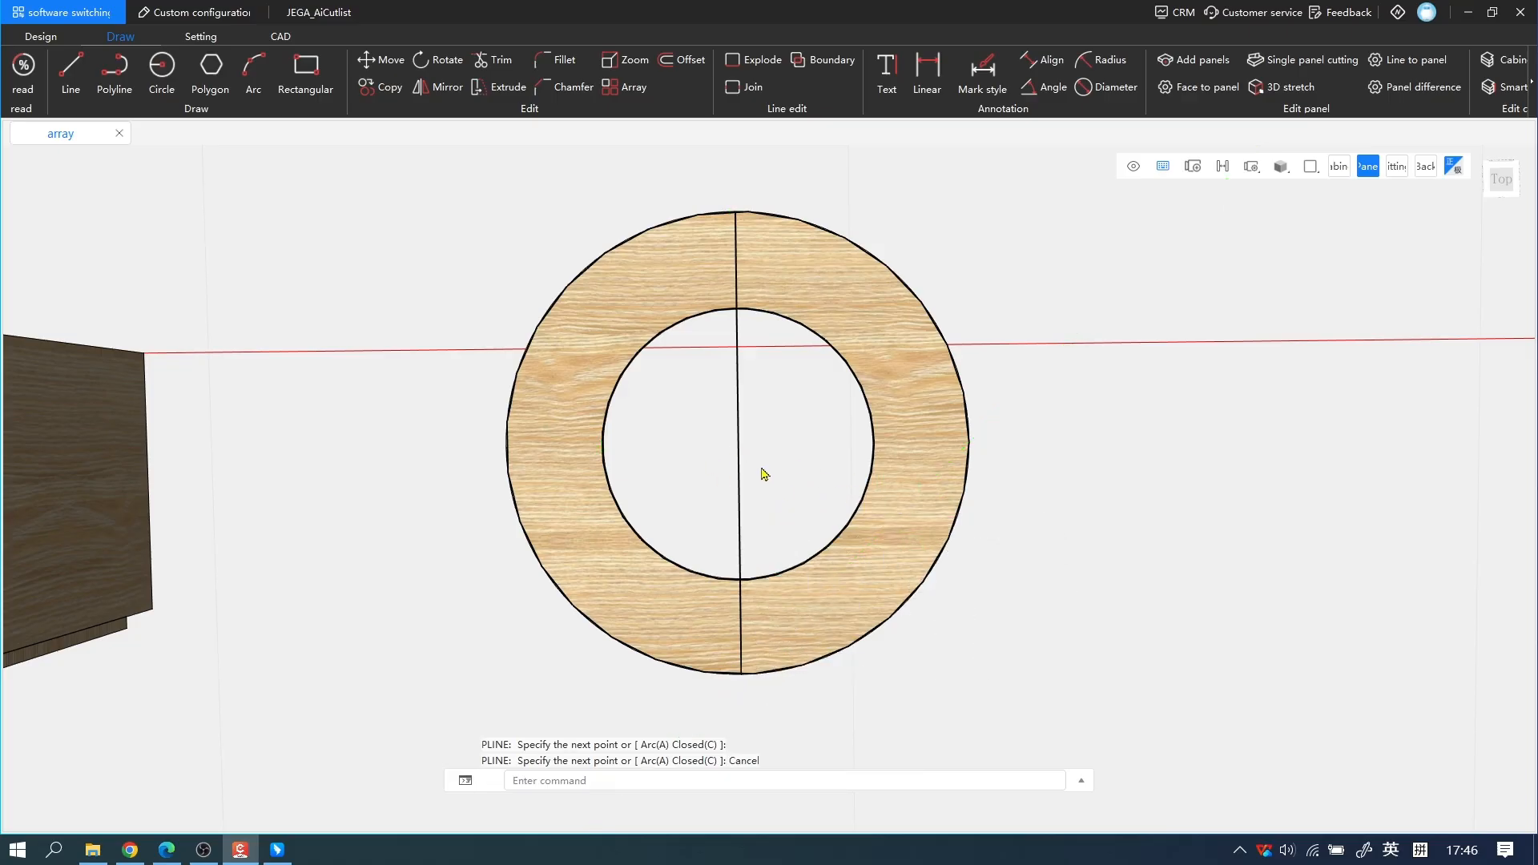
Step: Draw a horizontal polyline across the round panel, from its centre to the right outer edge and back to the left outer edge
middle_click_drag(766, 443, 746, 446)
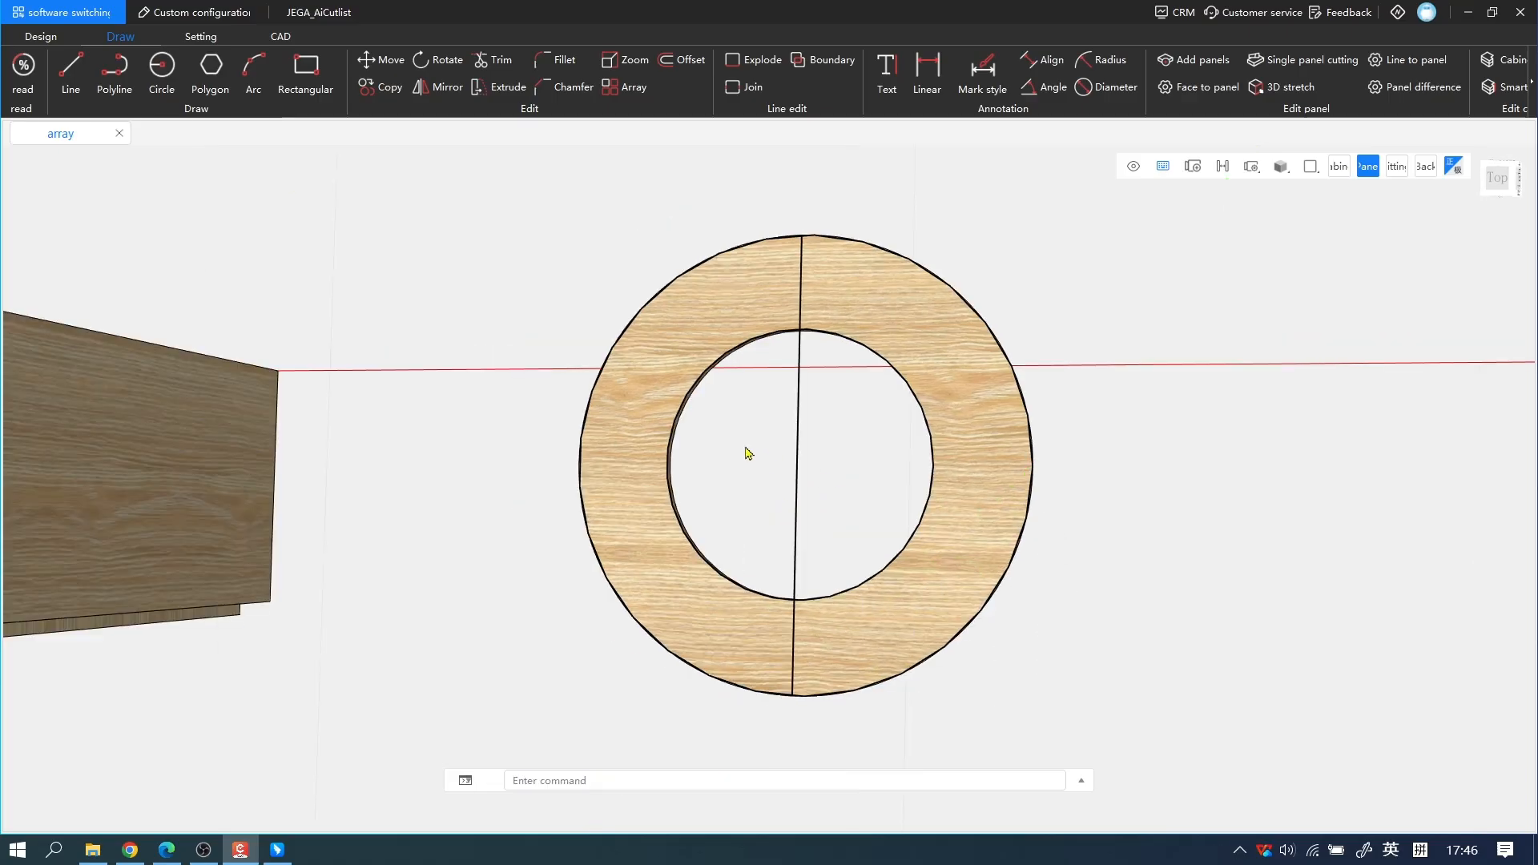
left_click(114, 65)
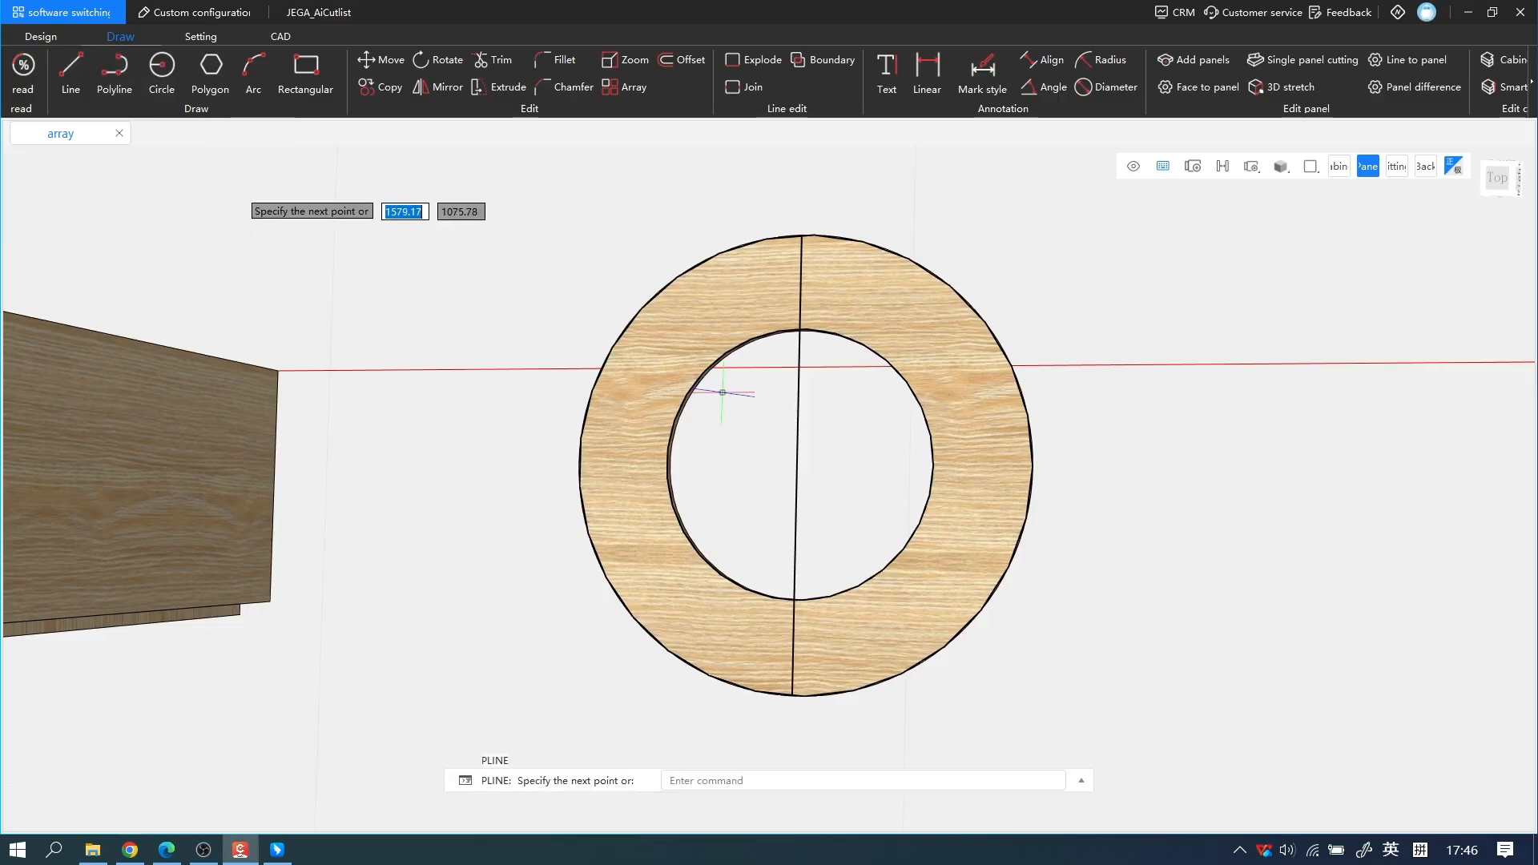
left_click(795, 464)
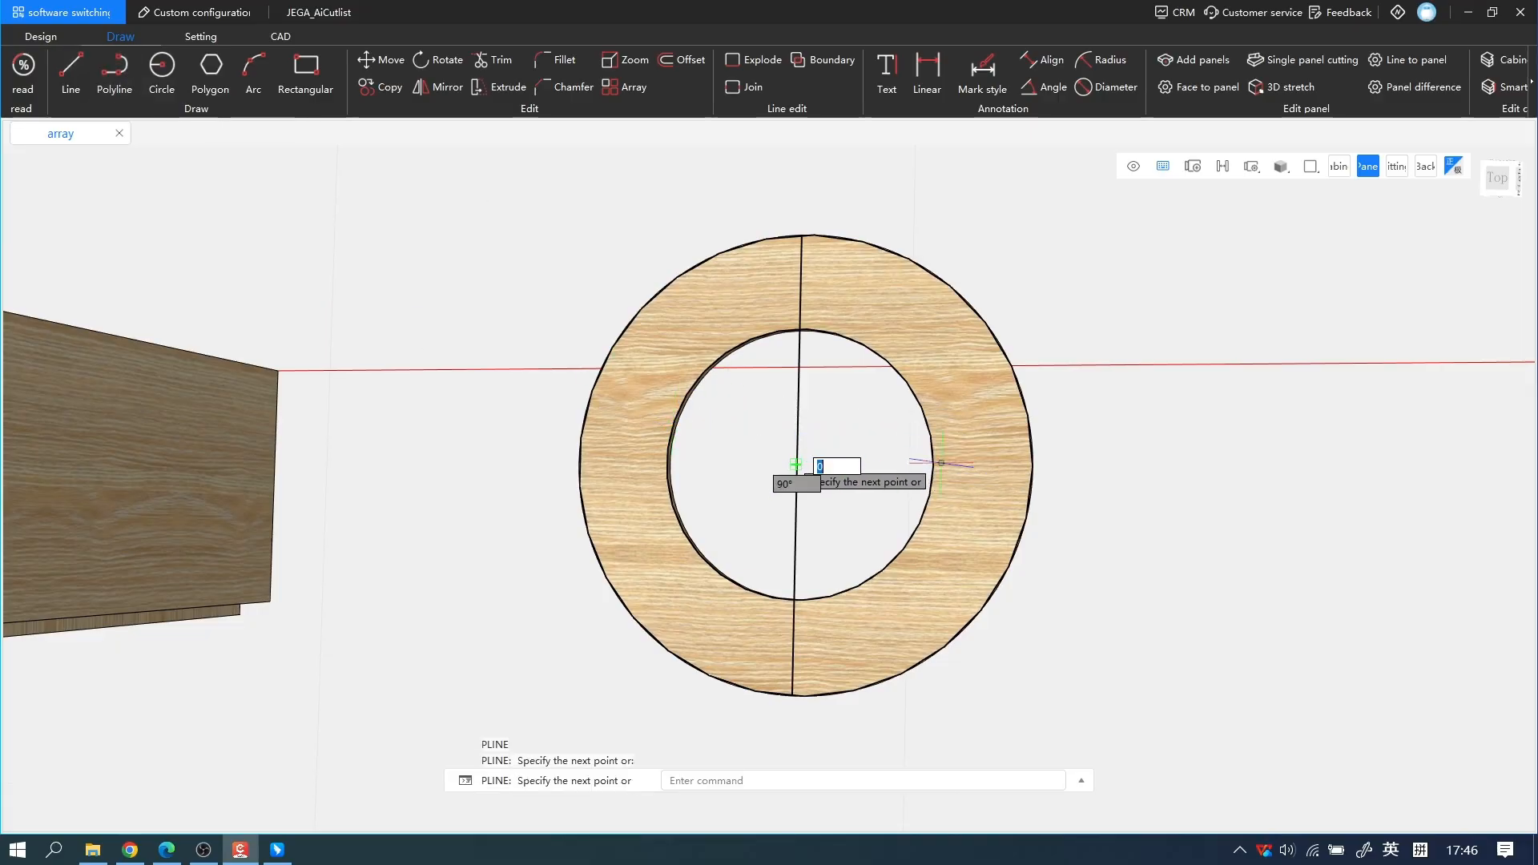
left_click(1033, 467)
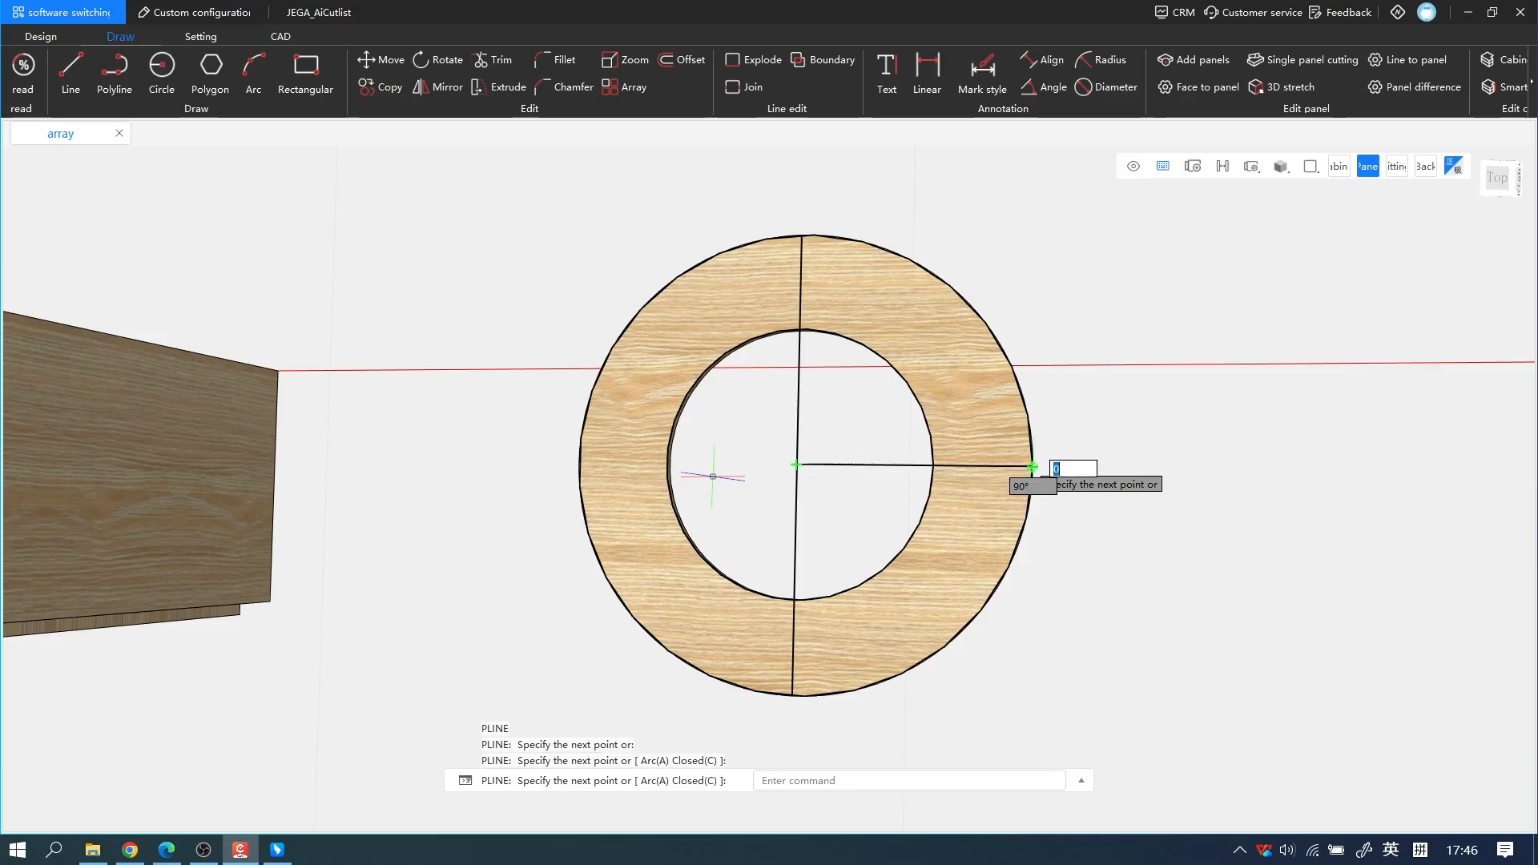
left_click(579, 463)
key("Escape")
Step: Cut the round panel along the horizontal and vertical polylines with Single panel cutting, using a gap value of 0
middle_click_drag(876, 538, 782, 484)
left_click(765, 467)
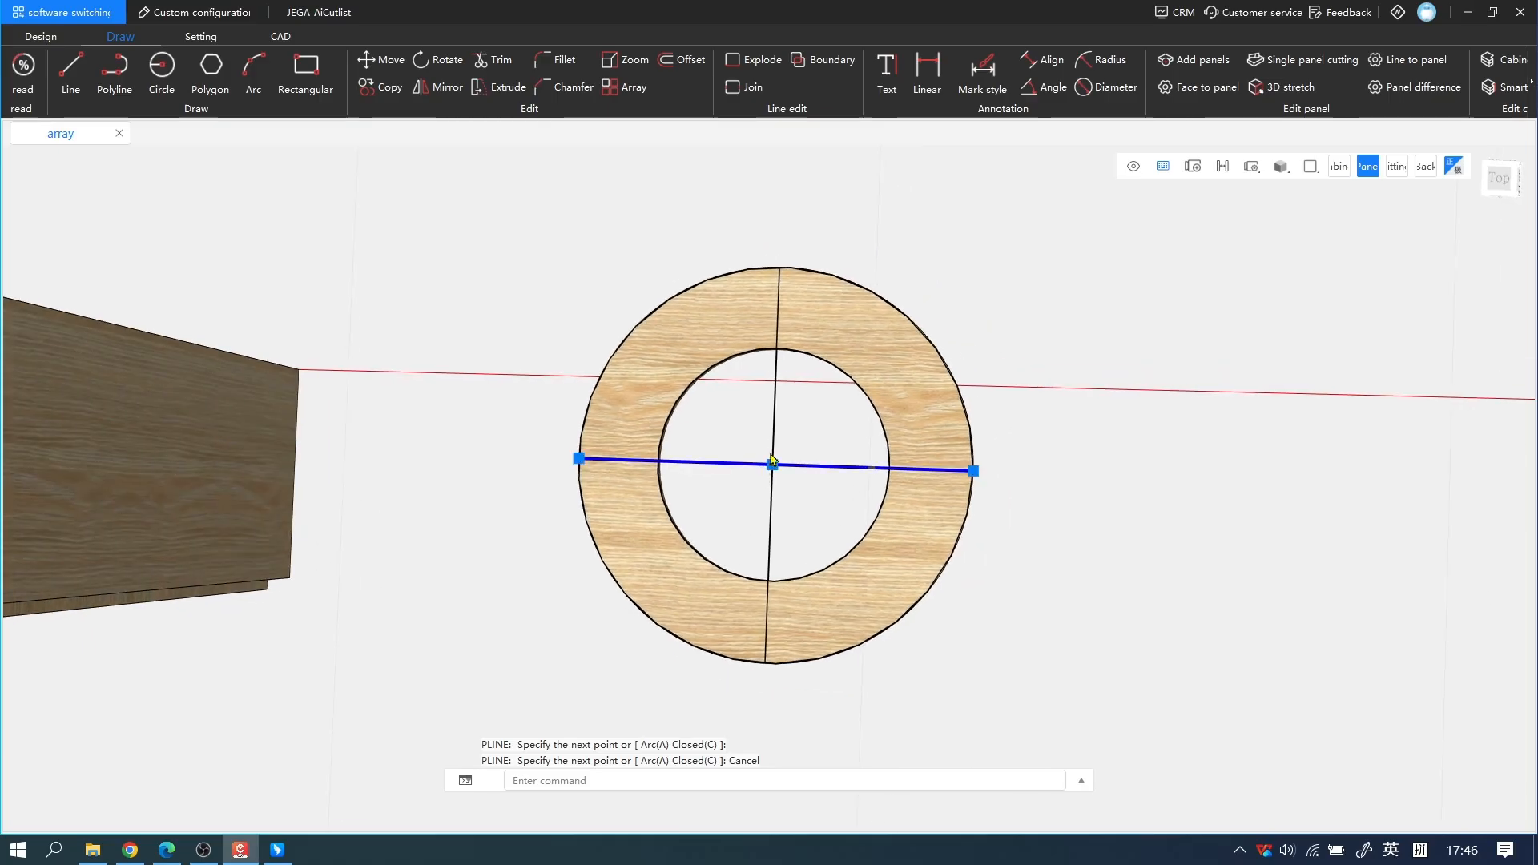
left_click(774, 456)
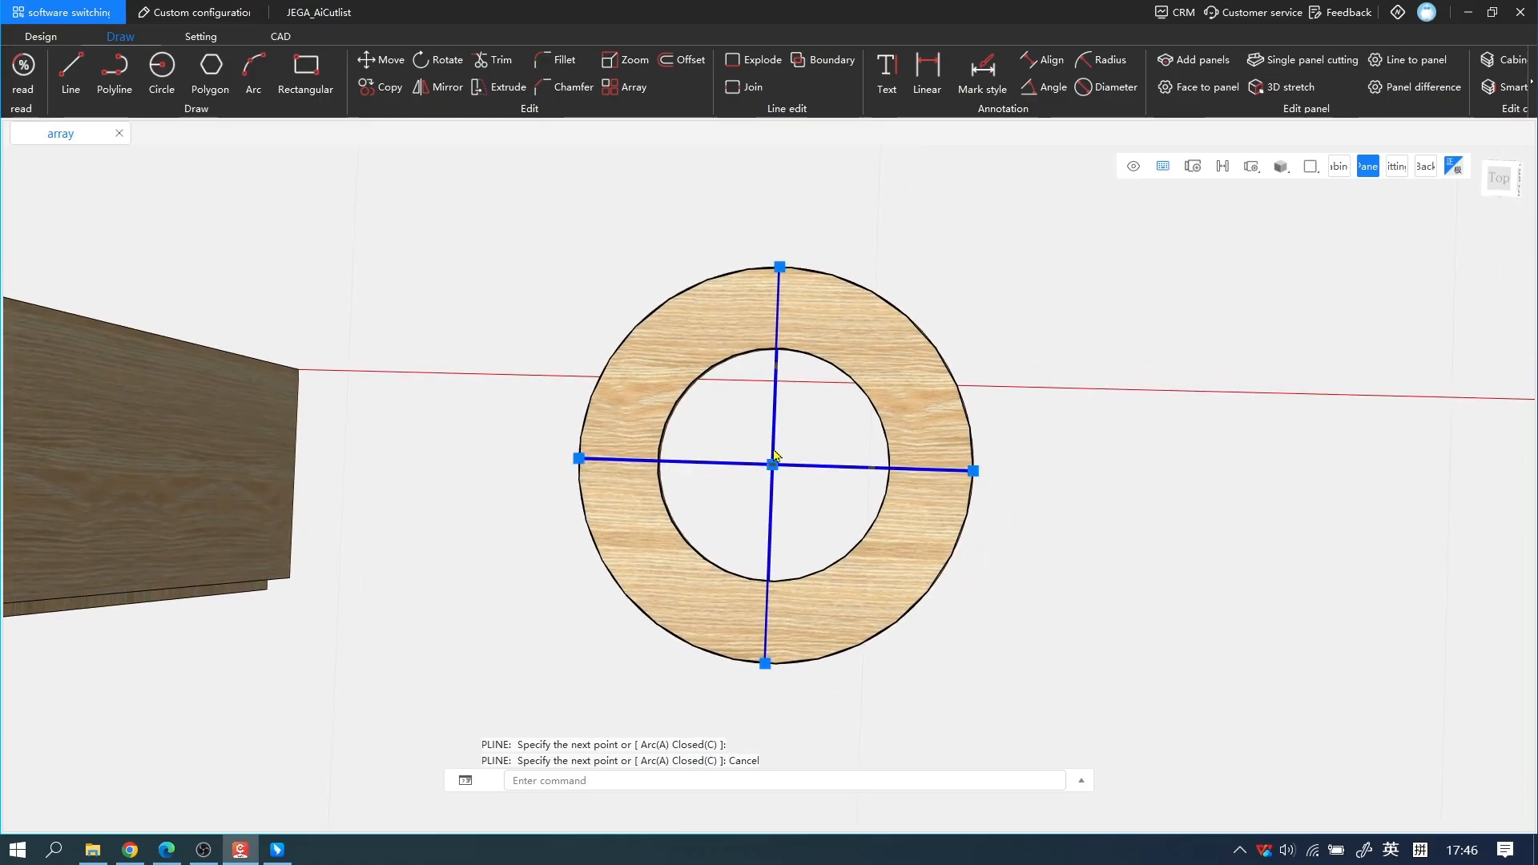
left_click(1311, 70)
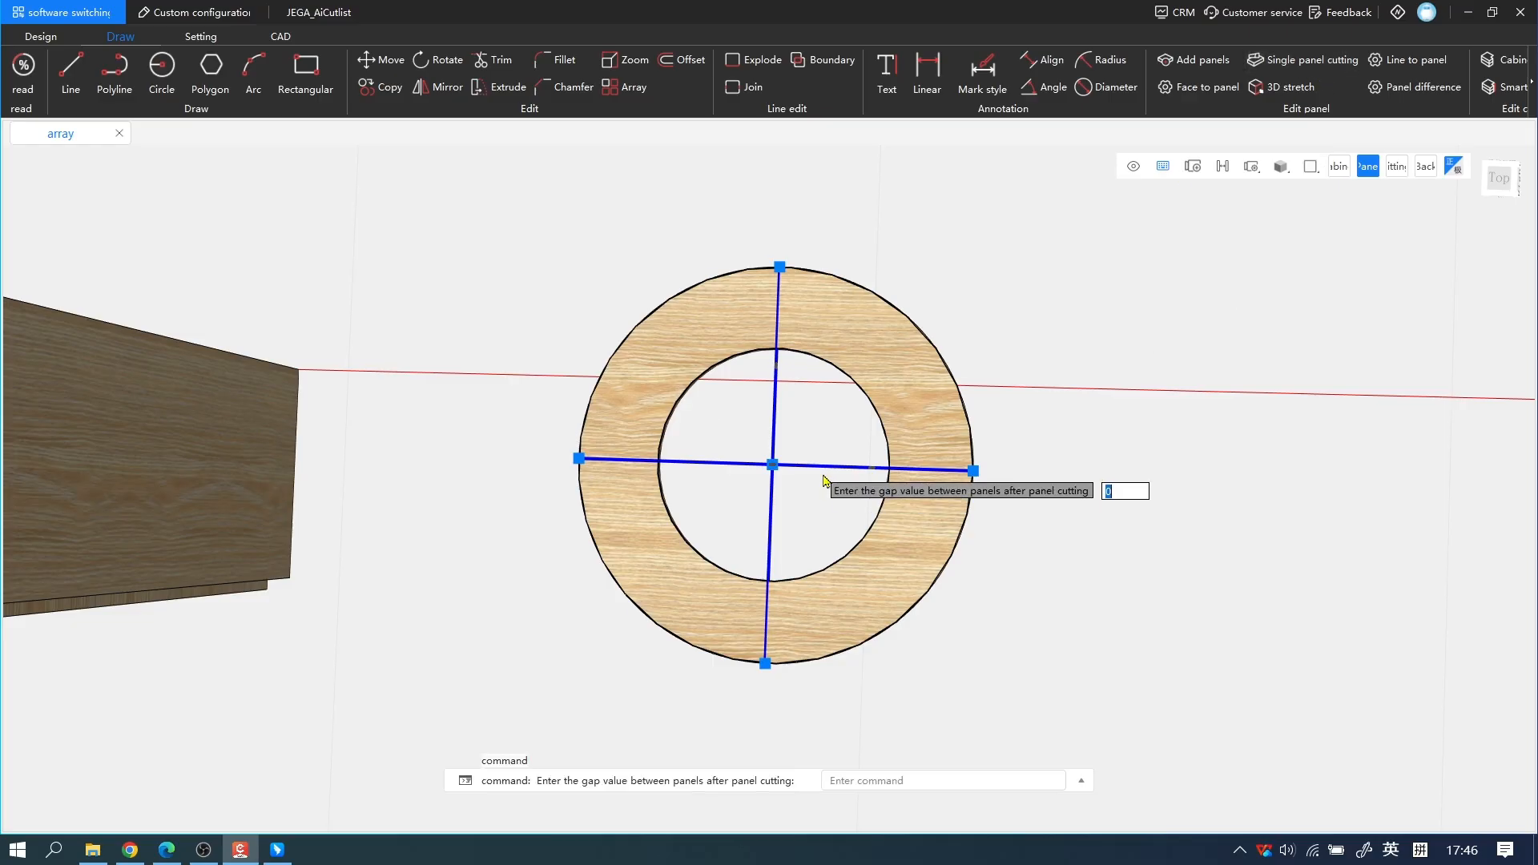
key("Return")
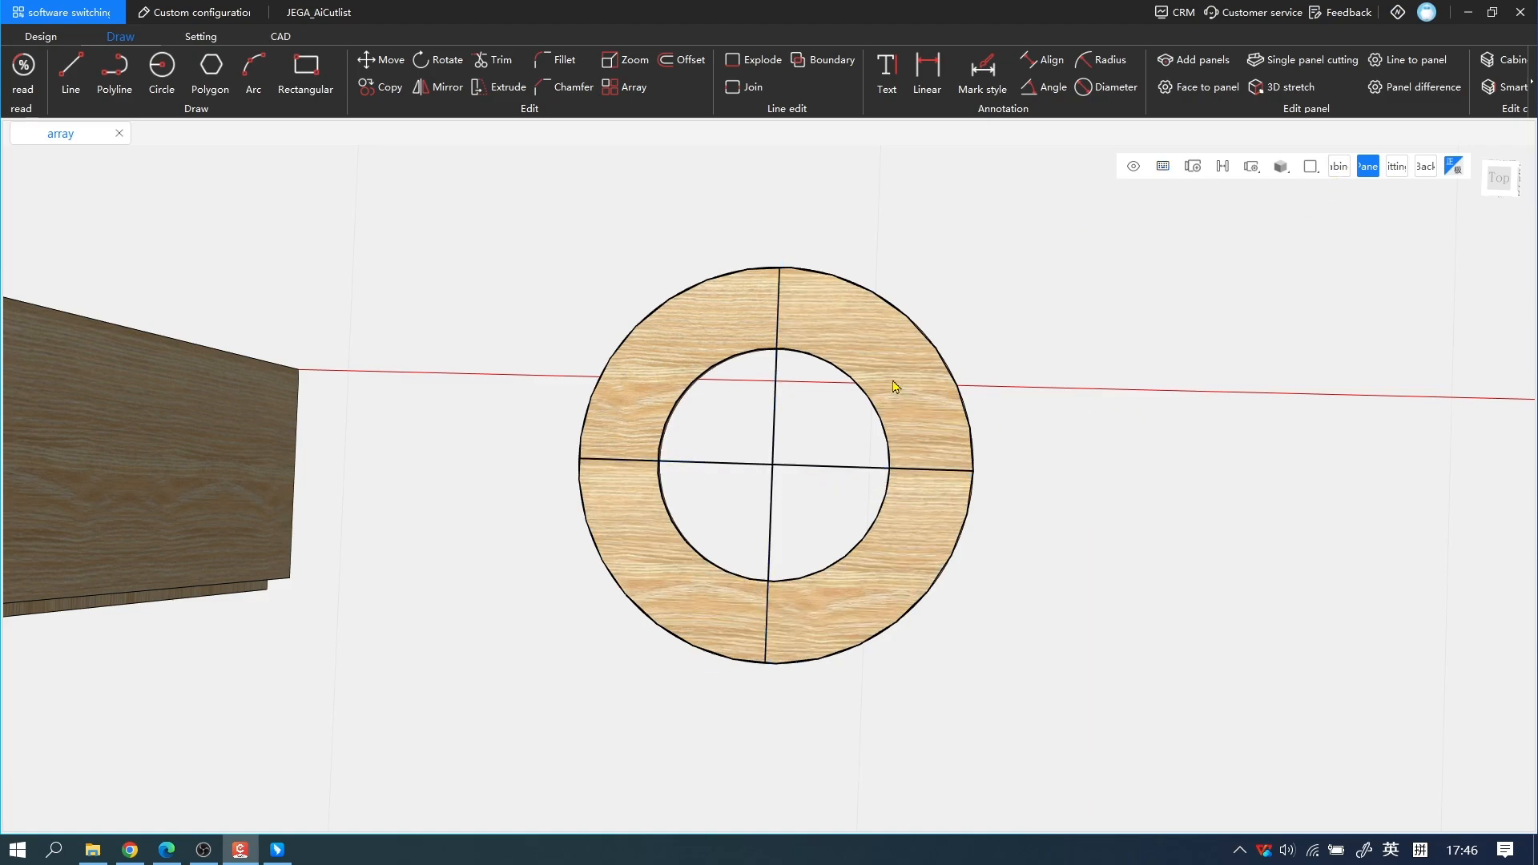
Step: Select each of the four quarter-ring pieces in turn to check that they are separate panels
left_click(869, 346)
left_click(901, 567)
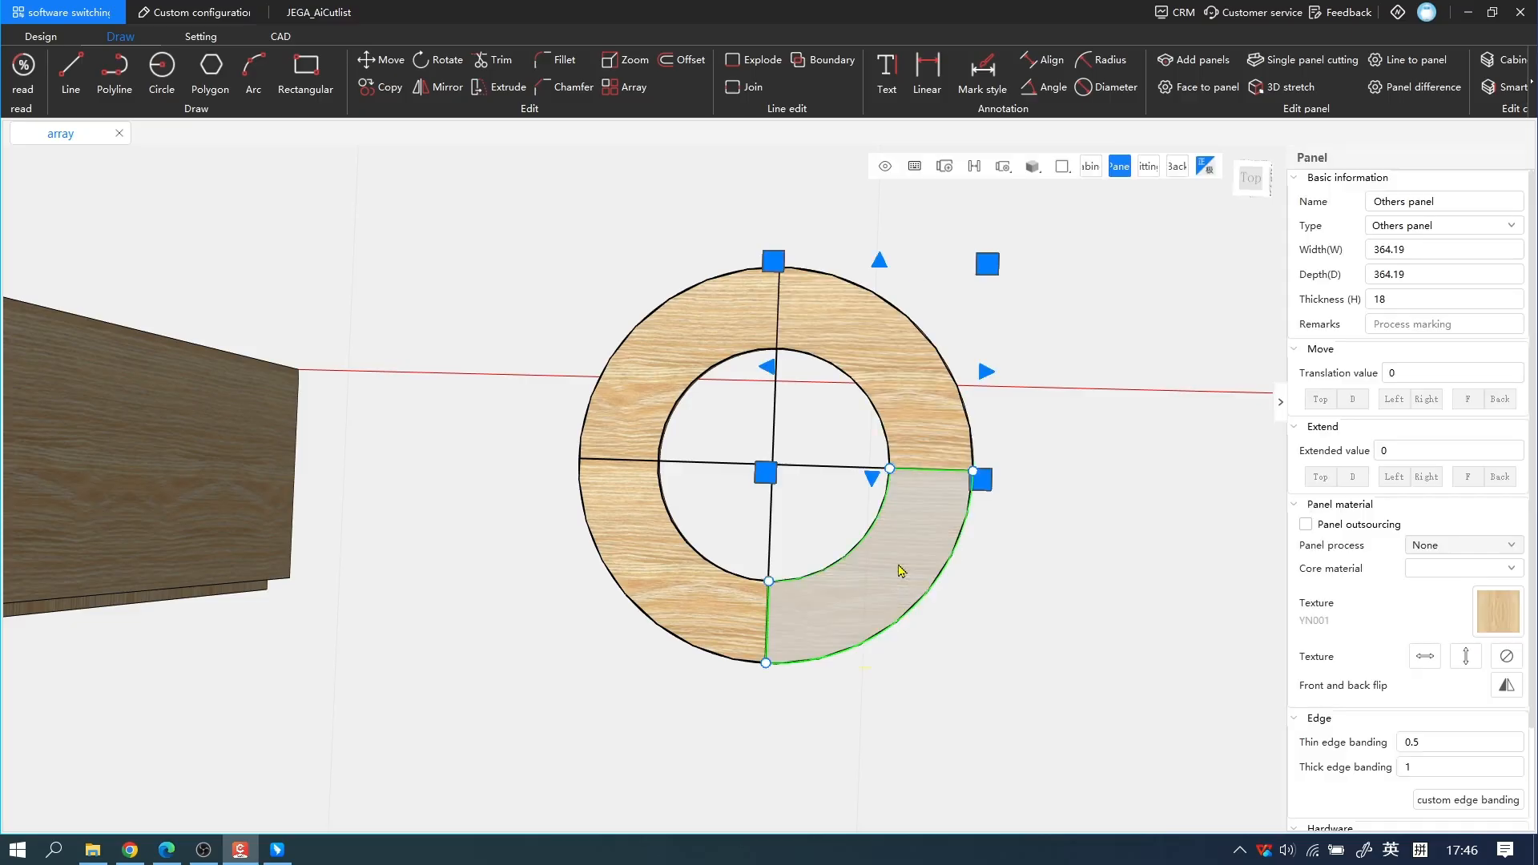
left_click(675, 564)
left_click(651, 359)
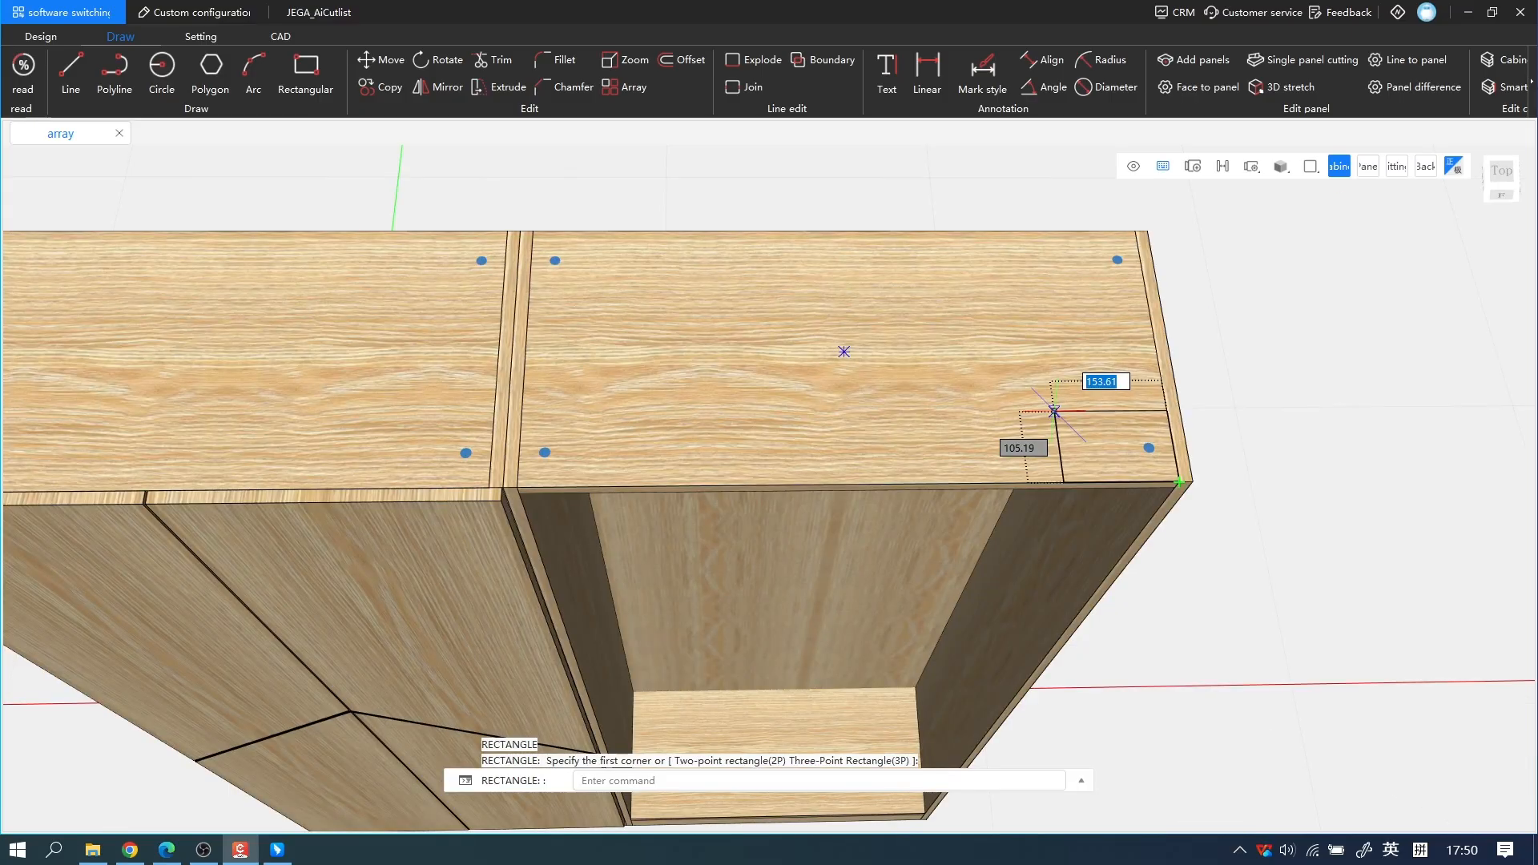
Step: On the open cabinet's top panel, draw a front-right corner rectangle about 154 by 105, a second rectangle and a circle
left_click(1055, 411)
left_click(161, 65)
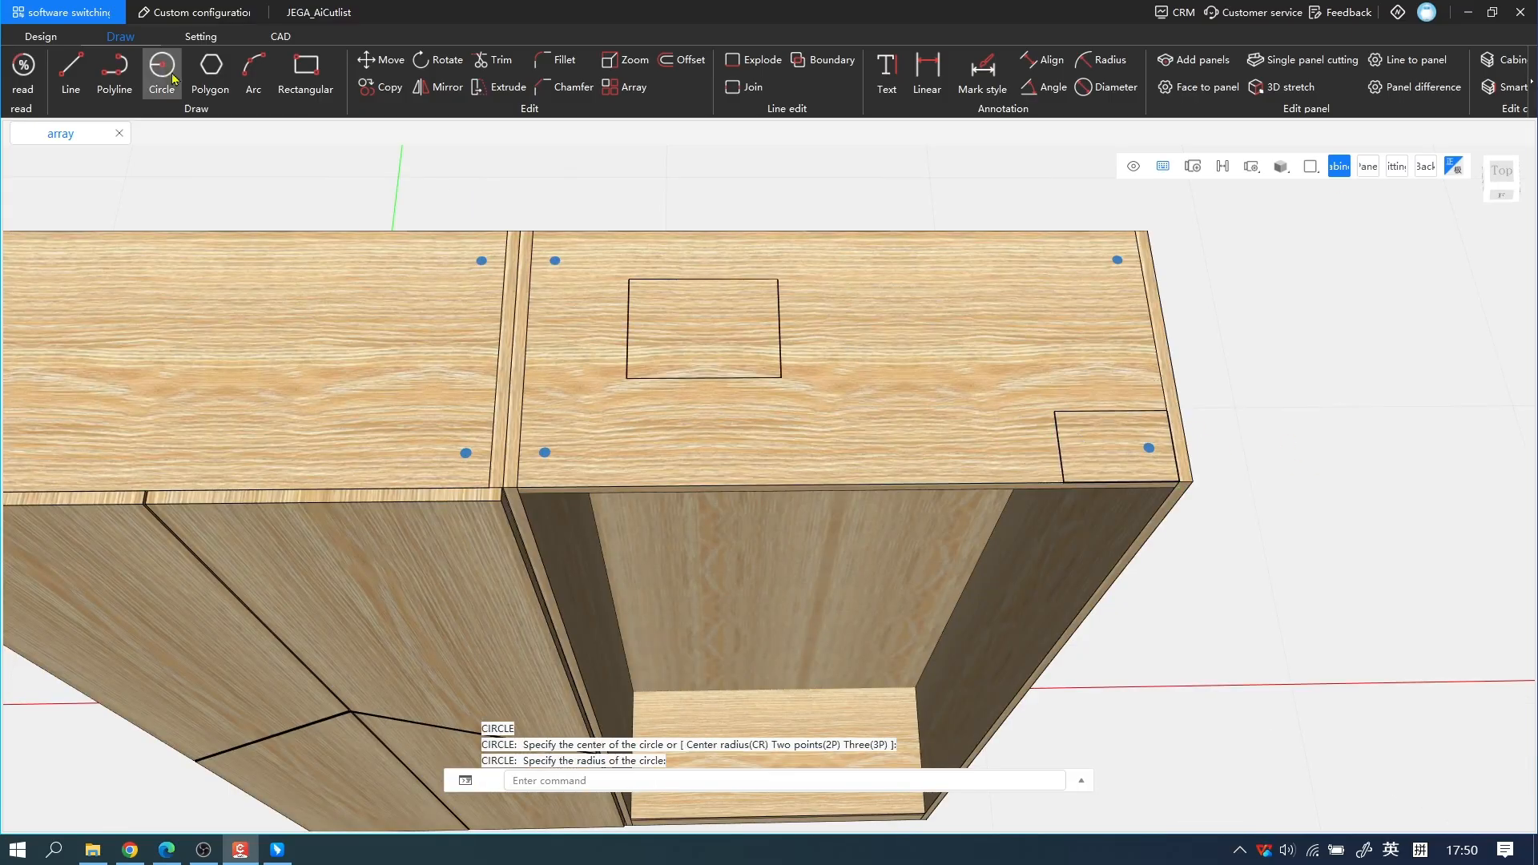
left_click(843, 351)
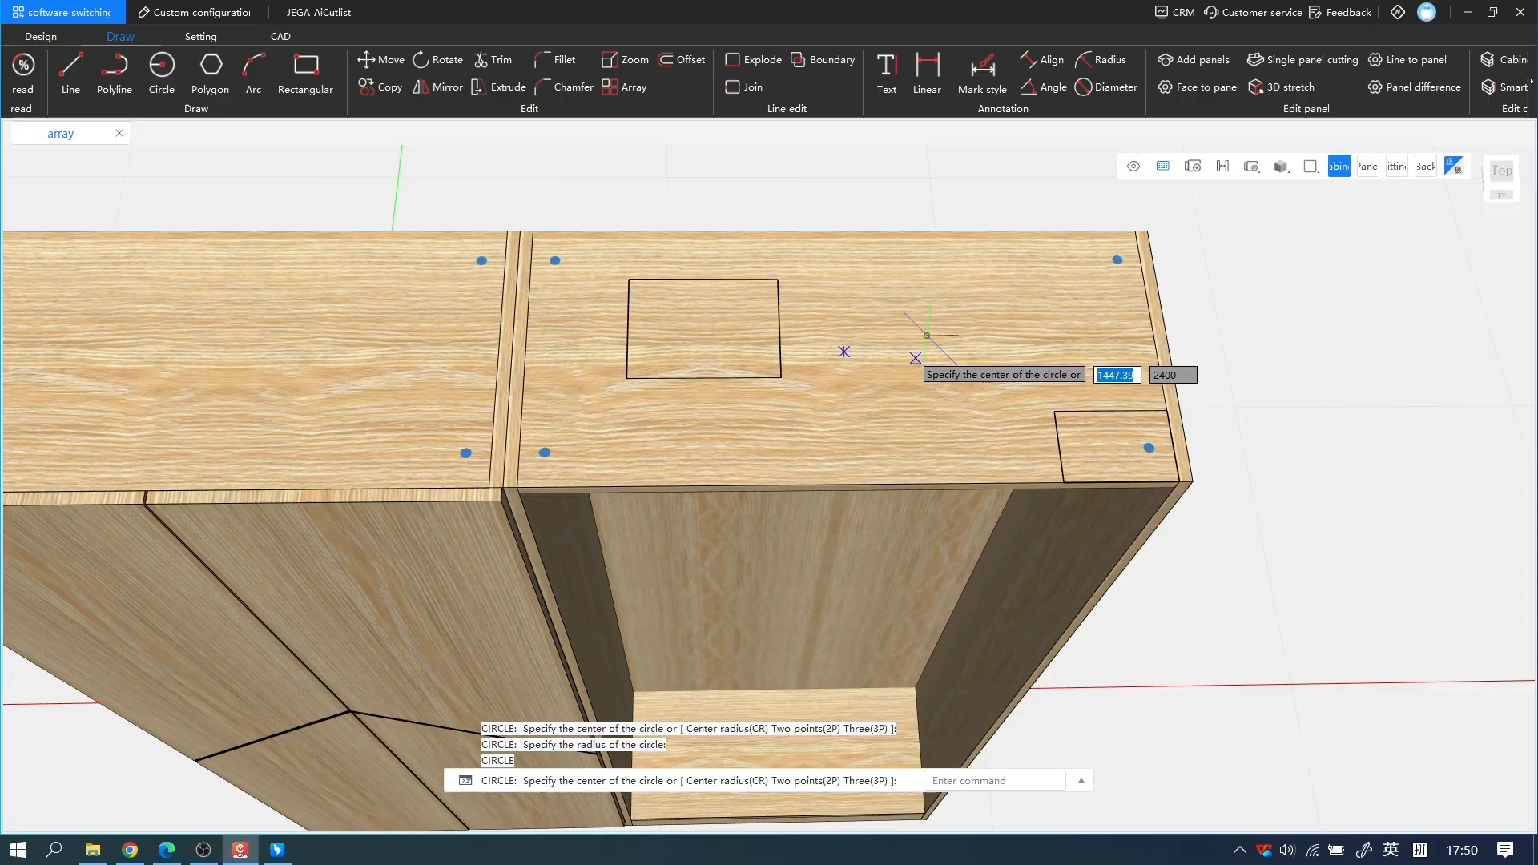
left_click(939, 383)
Step: Add two horizontal auxiliary lines on the top panel's front edge face, offset 5 from its upper and lower edges
middle_click_drag(943, 480, 969, 578)
middle_click_drag(775, 535, 753, 280)
middle_click_drag(1001, 329, 1087, 610)
middle_click_drag(825, 591, 830, 454)
scroll(802, 432, "up", 4)
middle_click_drag(1393, 361, 1111, 346)
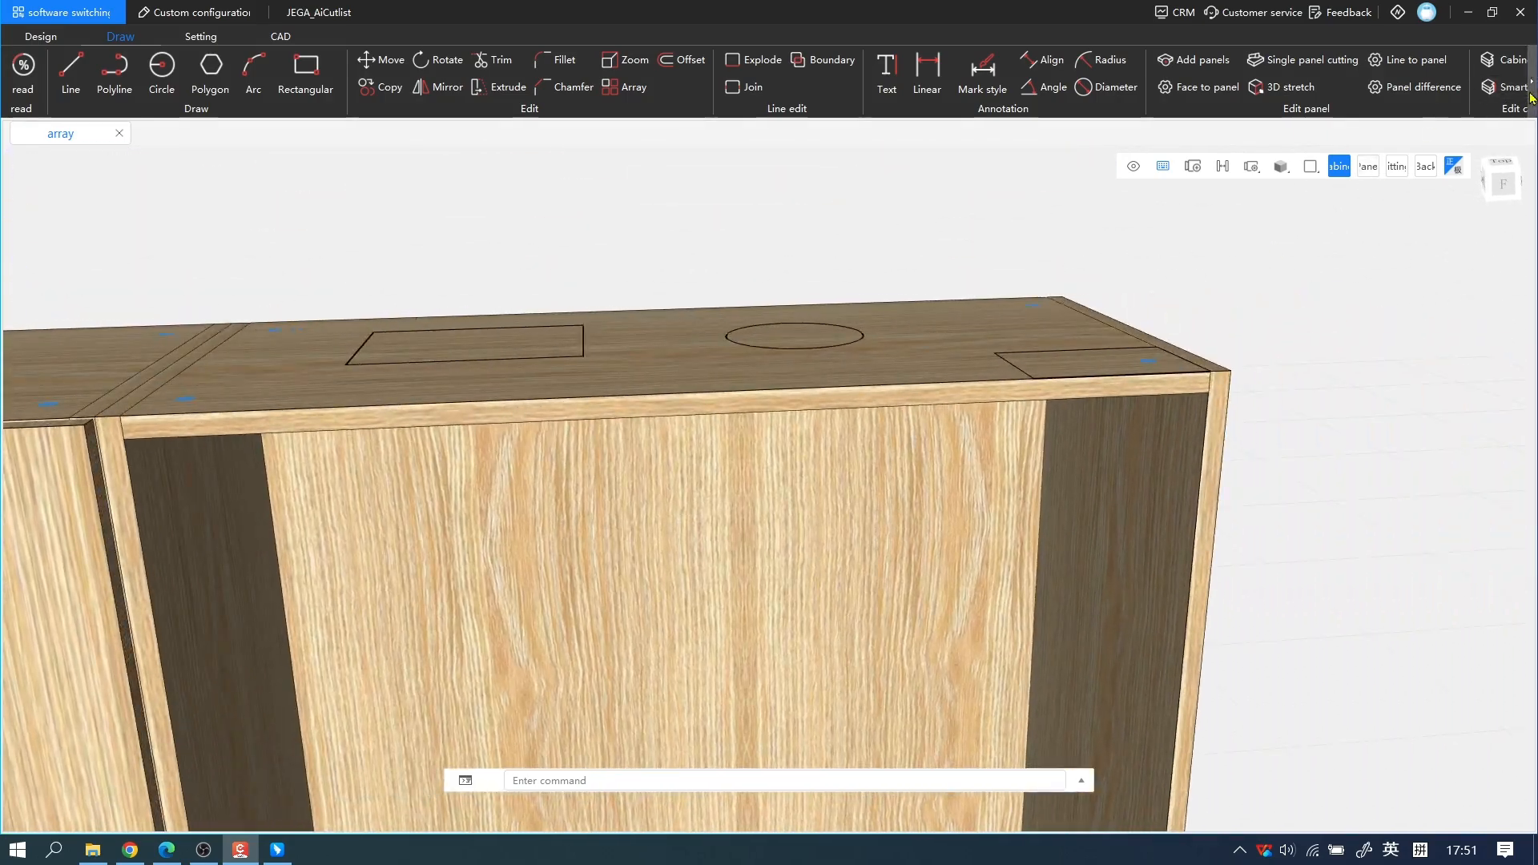
left_click(1531, 81)
left_click(1400, 68)
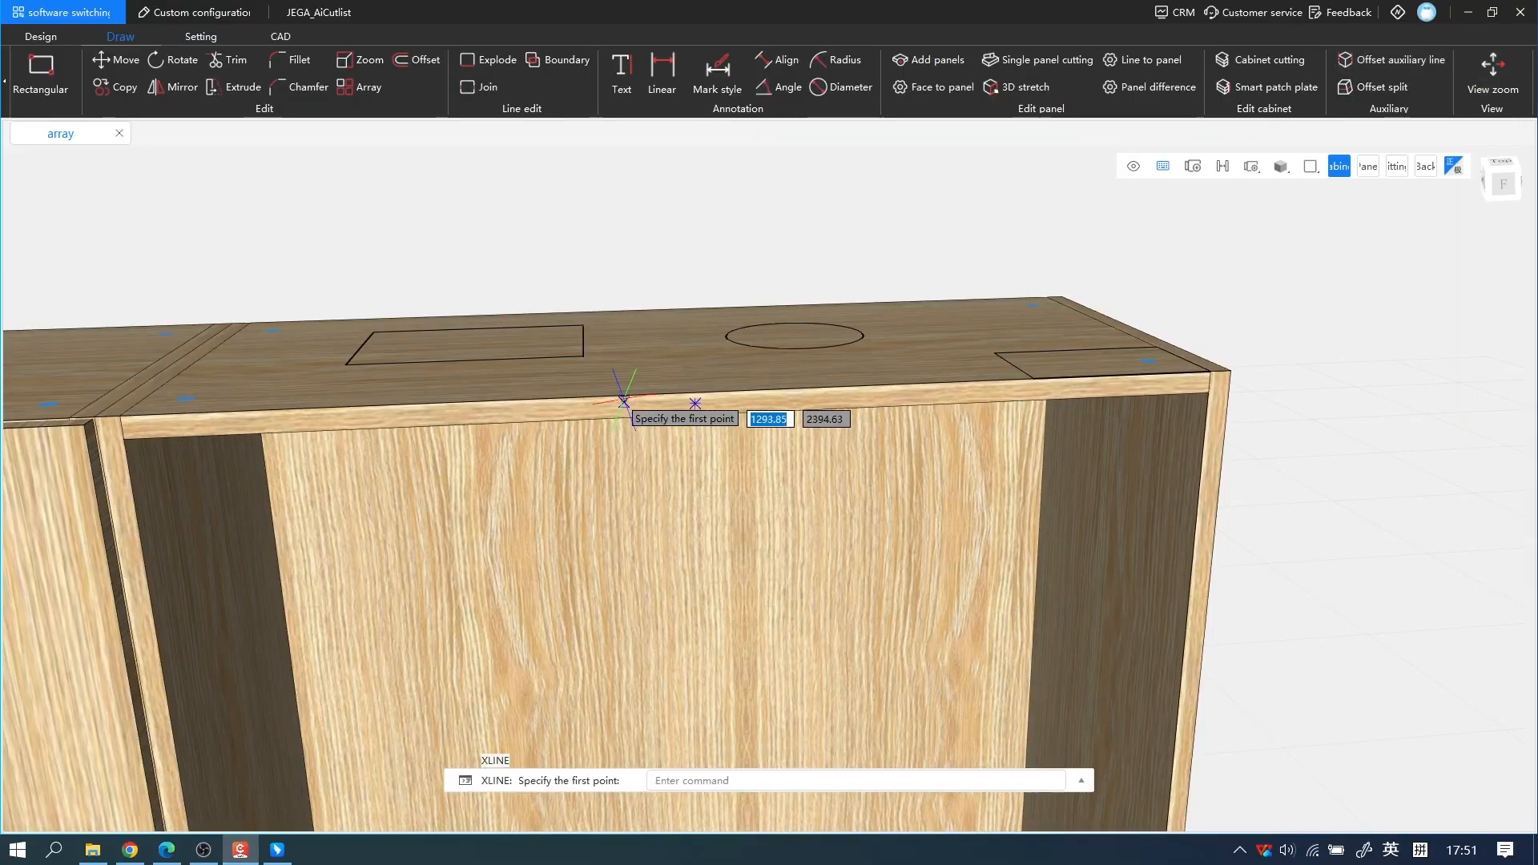
left_click(600, 397)
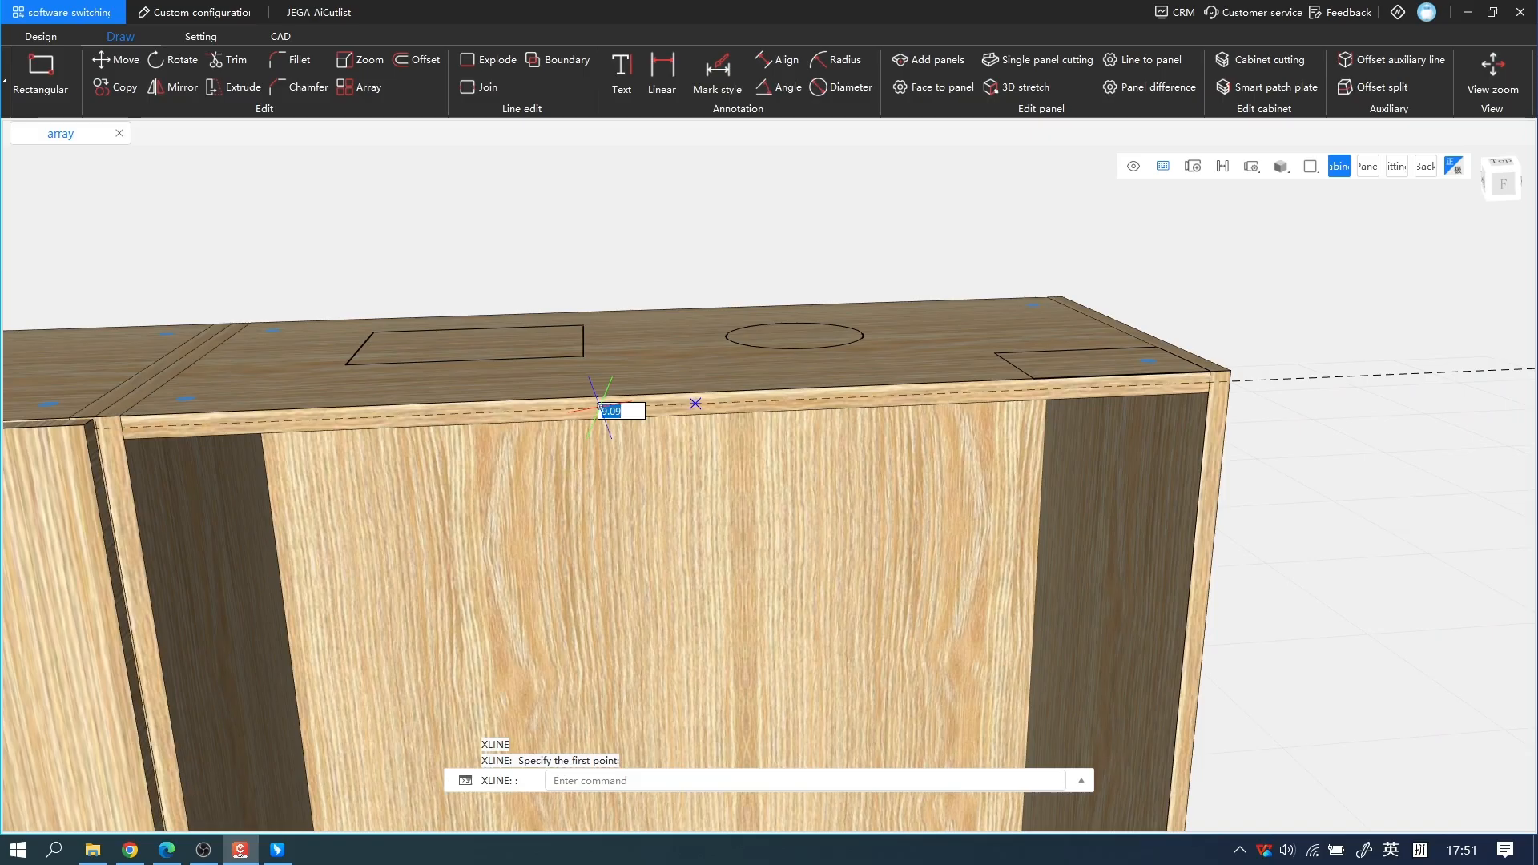
type("5")
key("Return")
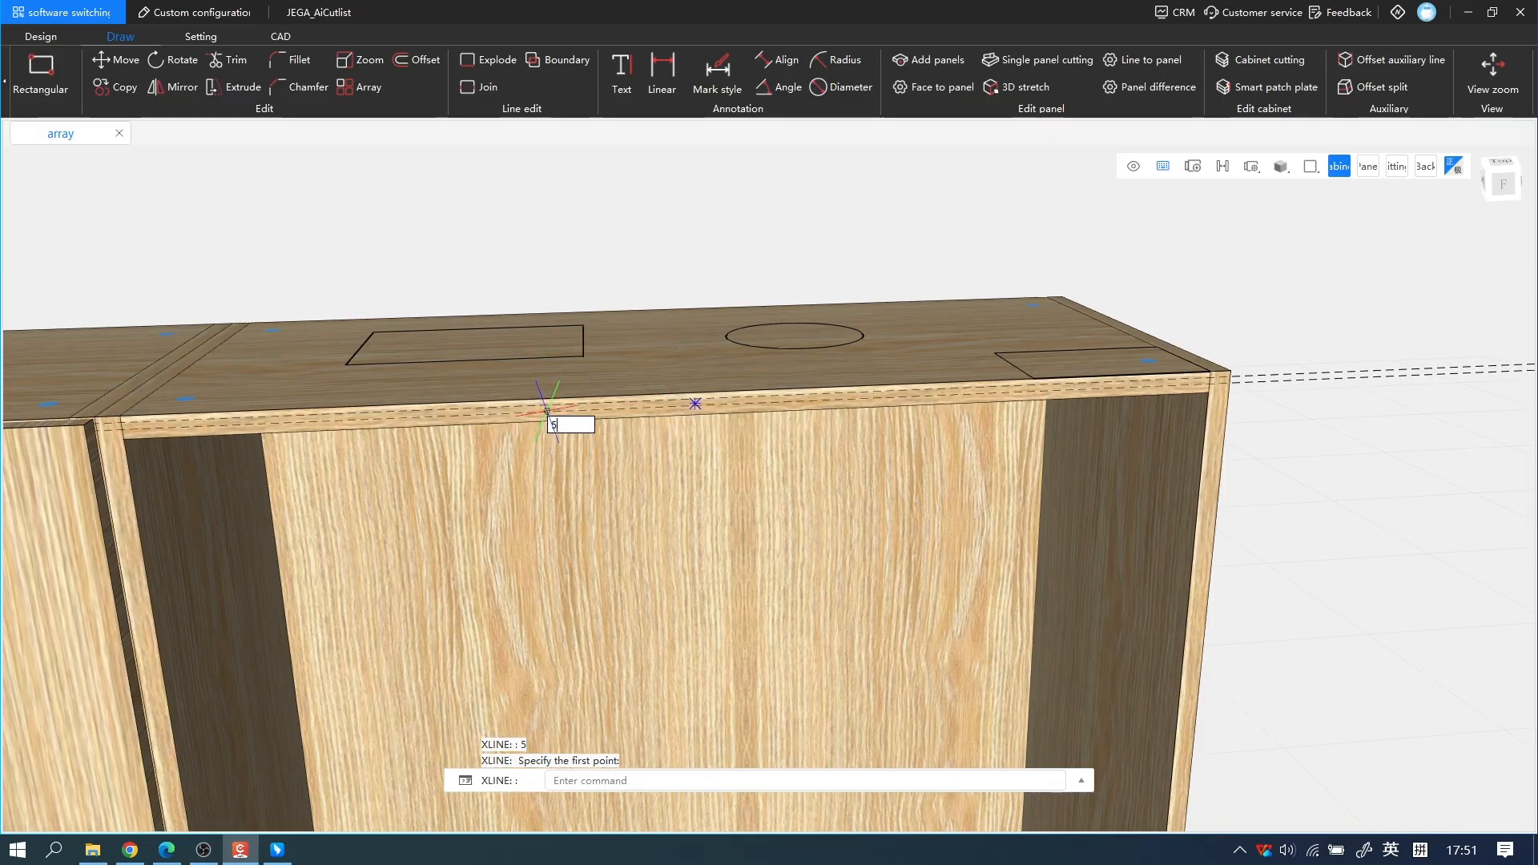
key("Return")
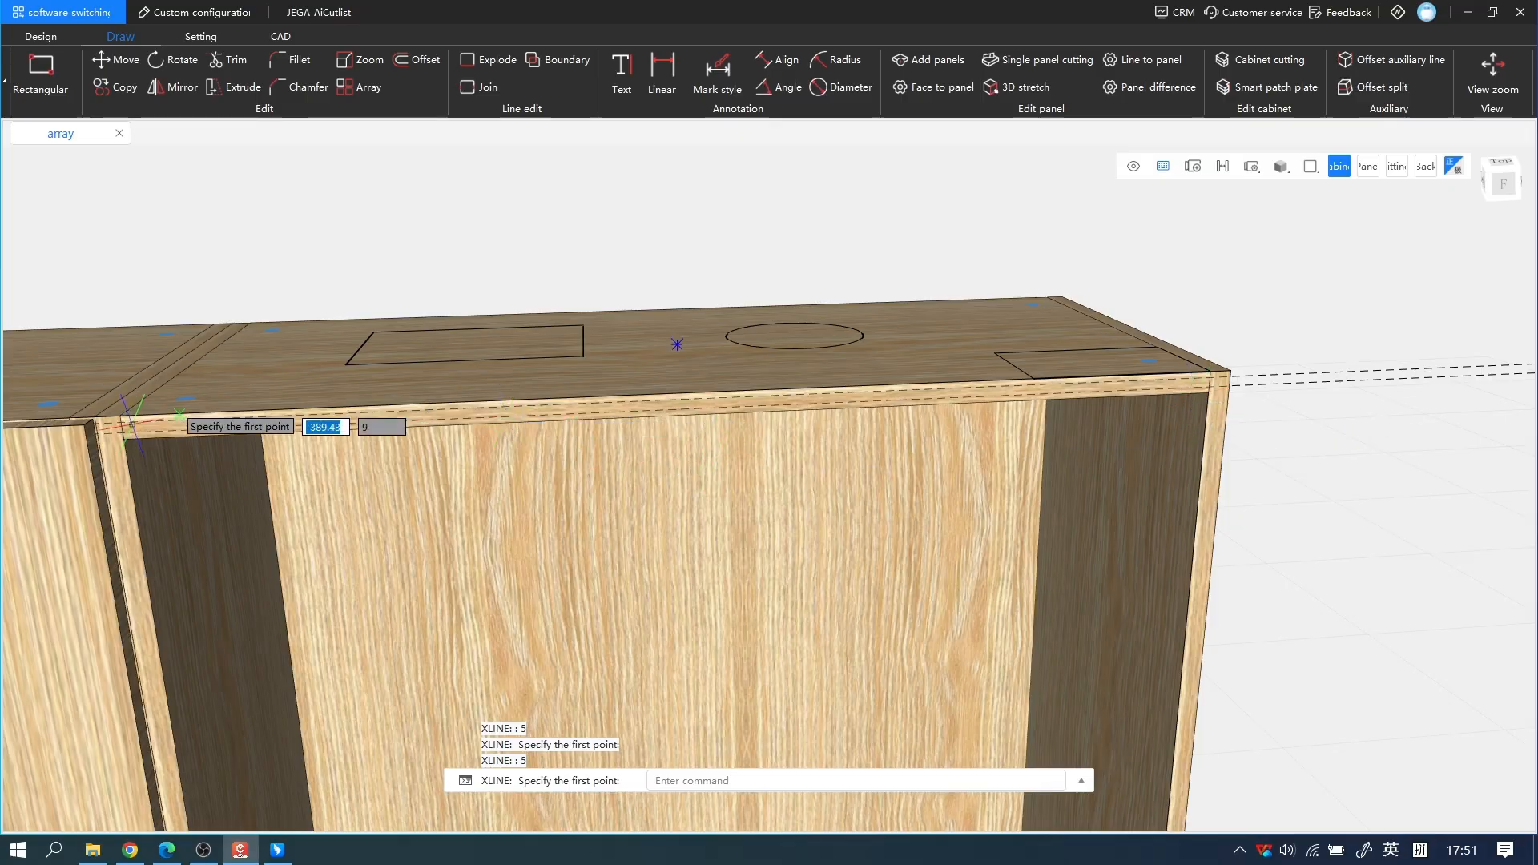
Step: Add a vertical auxiliary line on the front edge face, offset 100 from the top panel's left end
scroll(121, 433, "up", 3)
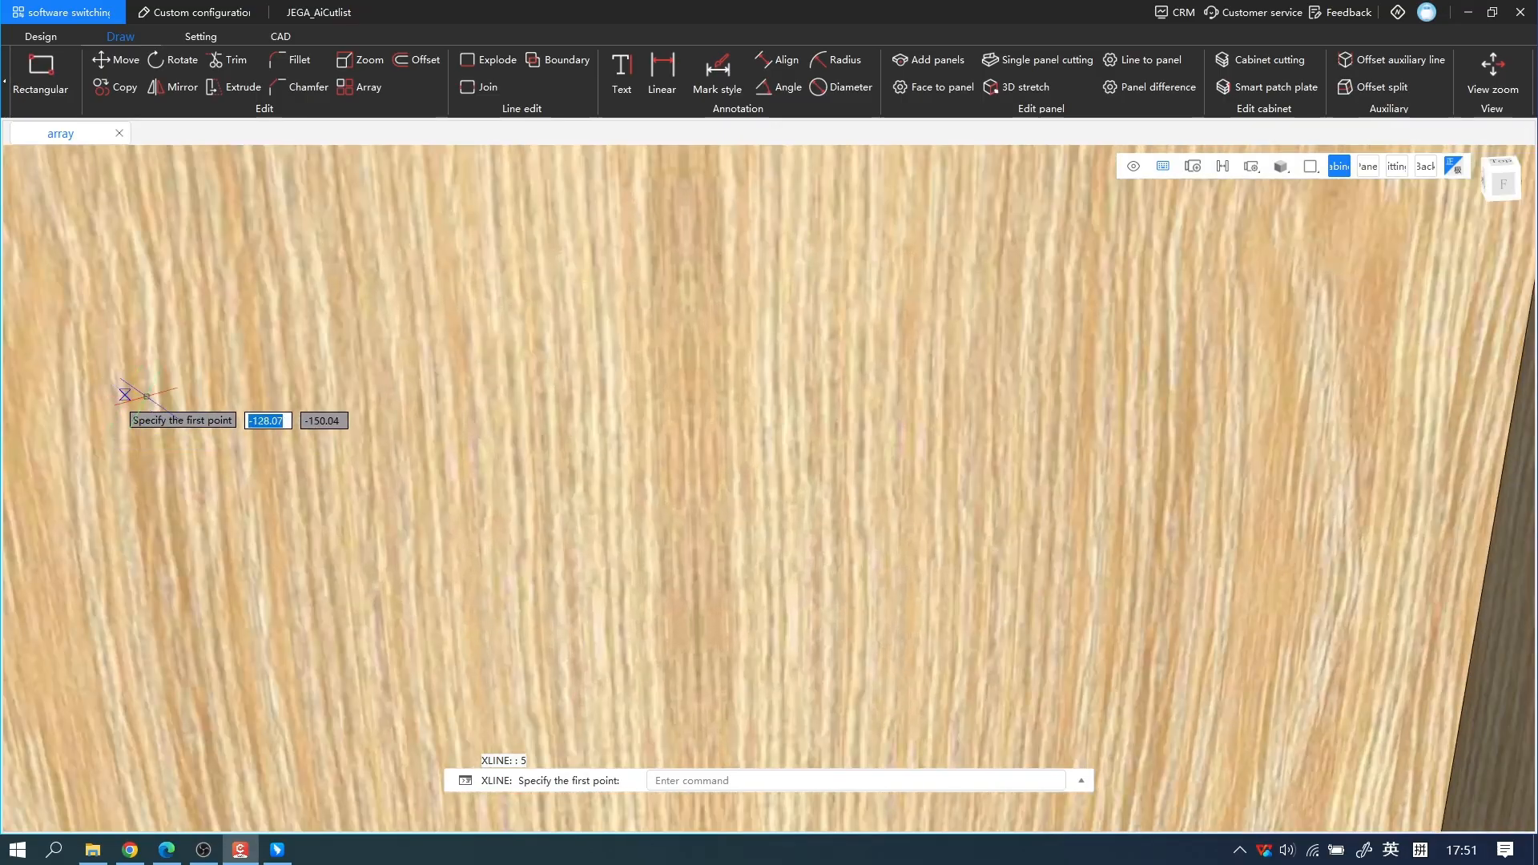
scroll(240, 417, "down", 3)
scroll(384, 448, "down", 2)
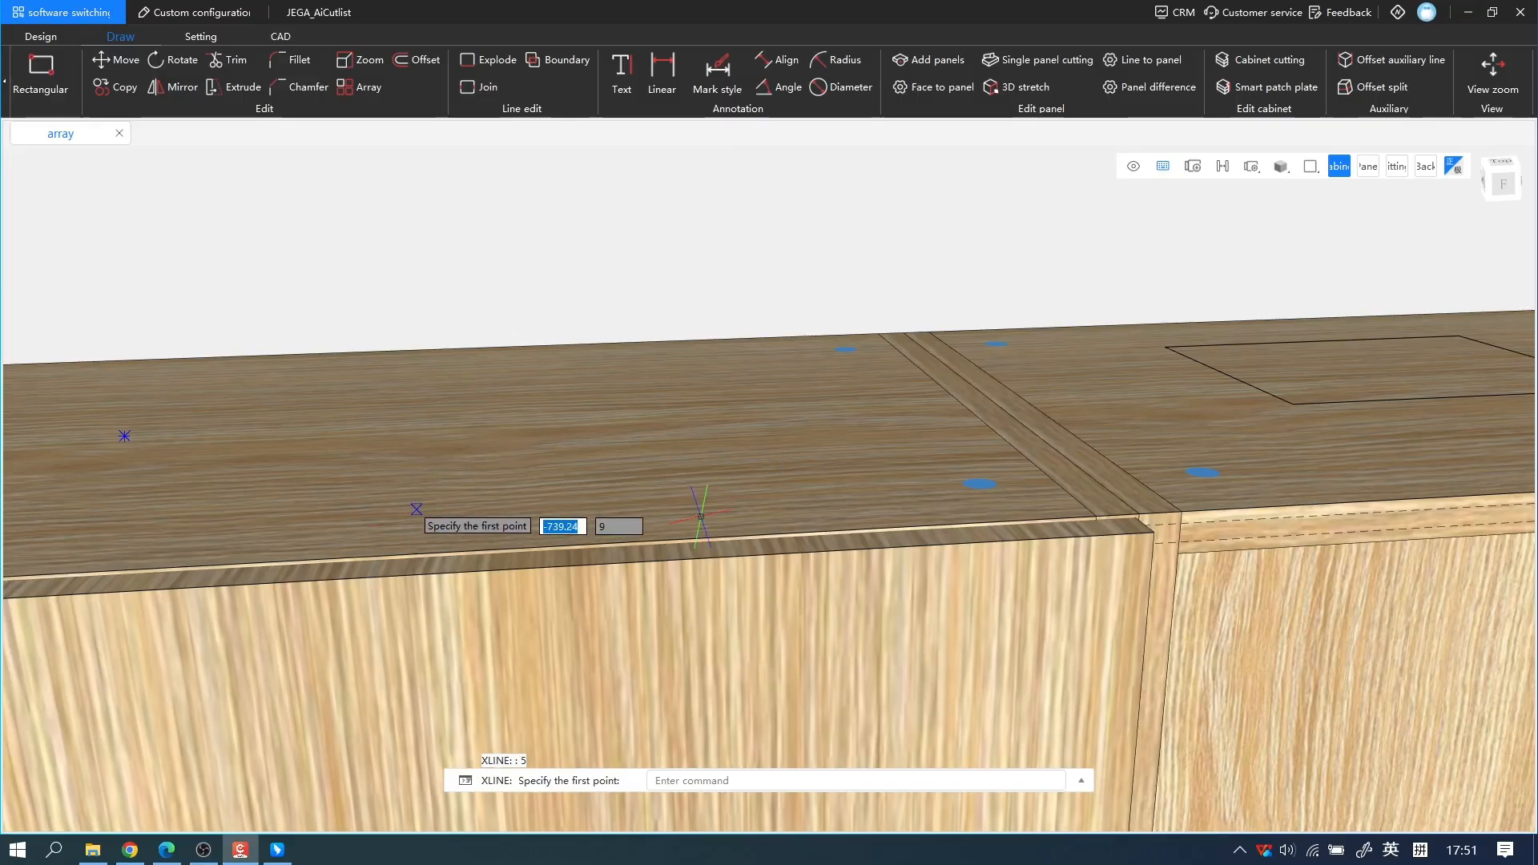
middle_click_drag(1058, 515, 543, 482)
middle_click_drag(386, 413, 808, 416)
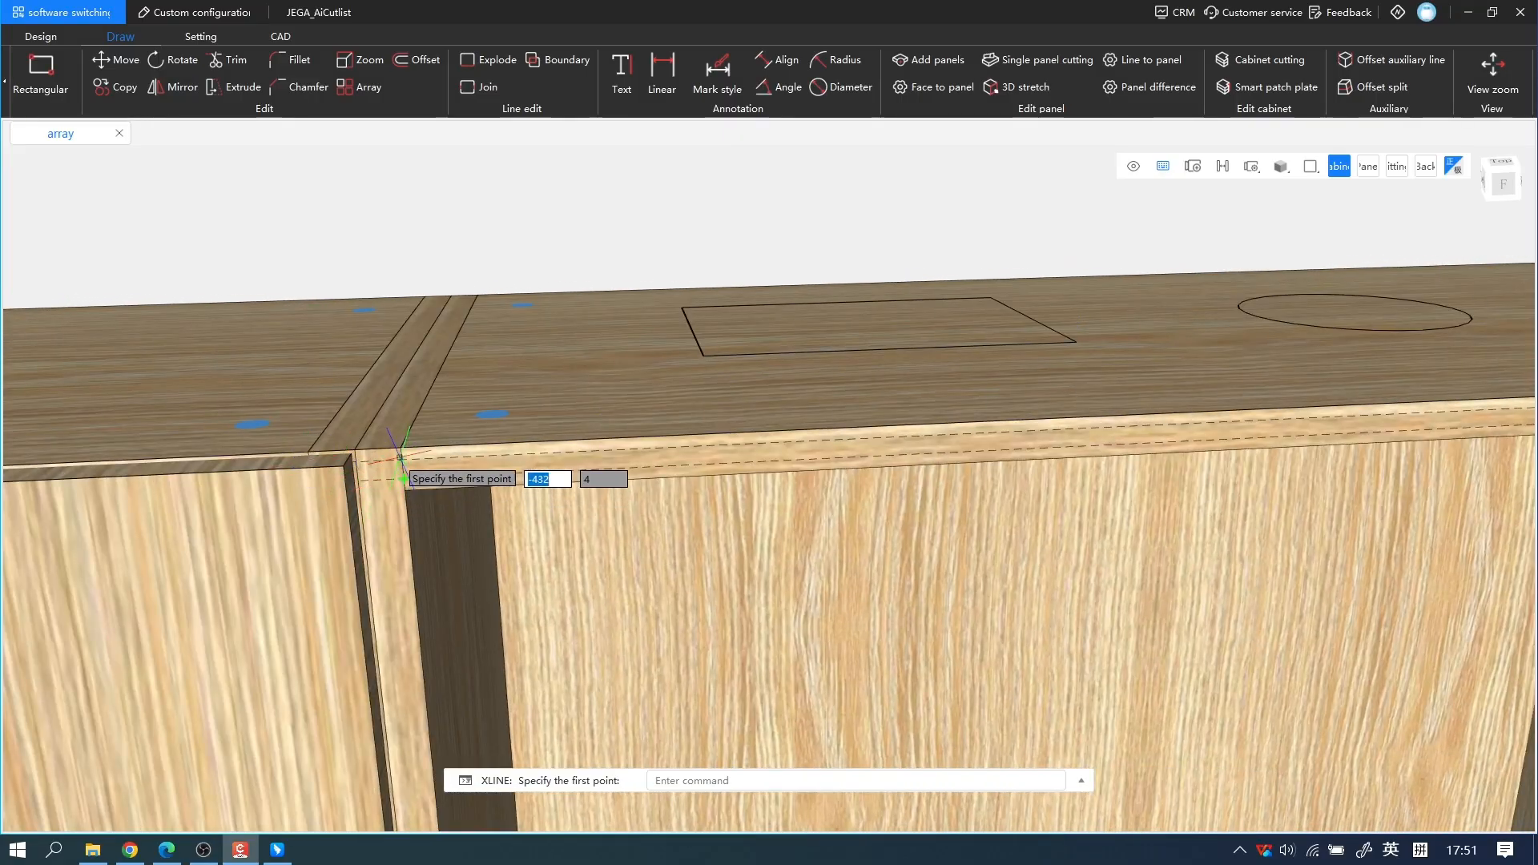
scroll(401, 458, "up", 1)
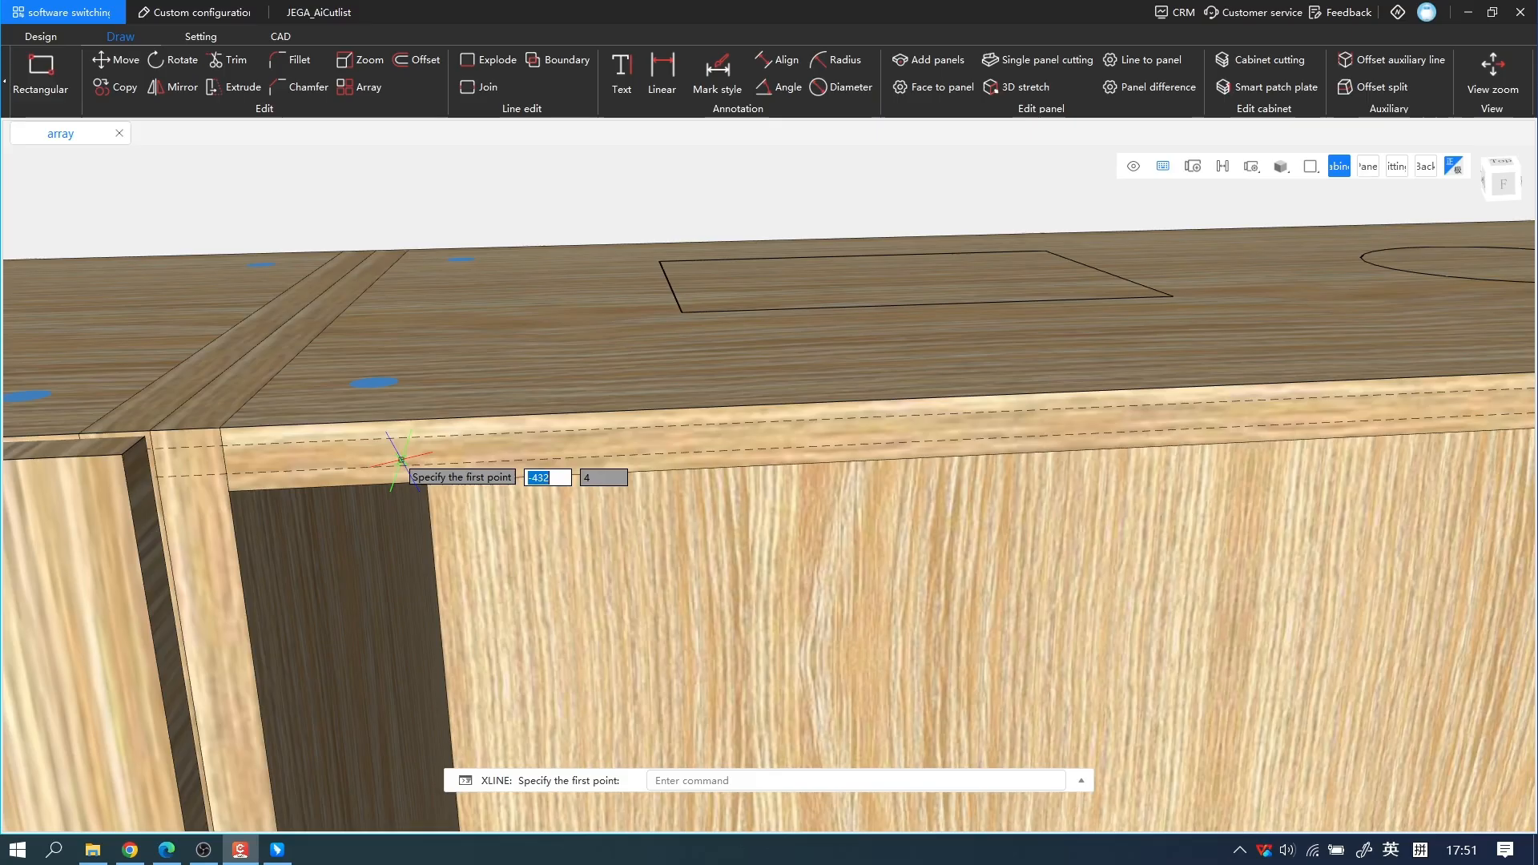
left_click(222, 439)
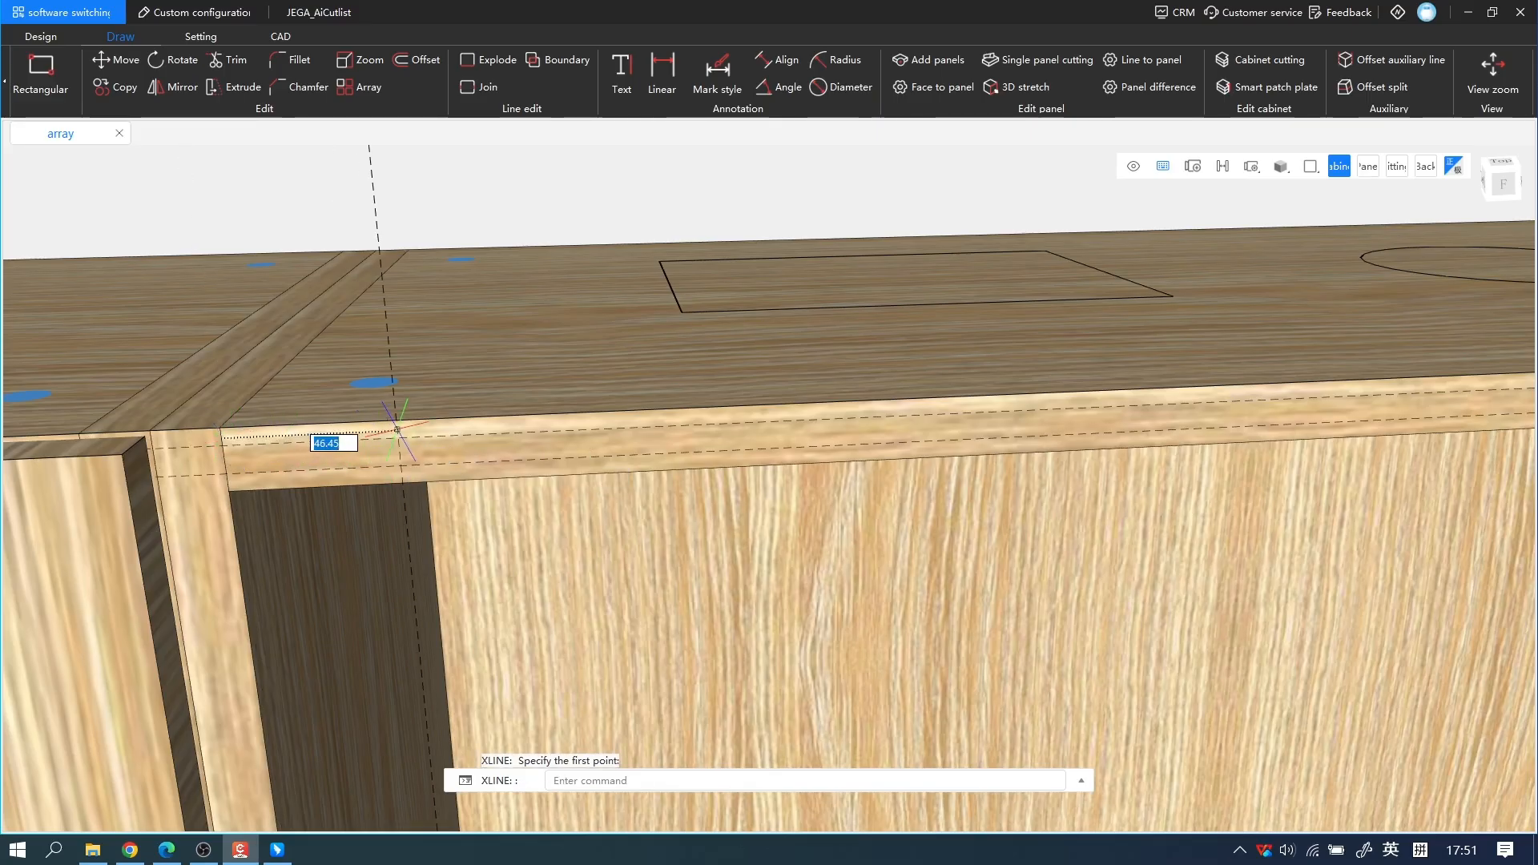
type("100")
key("Return")
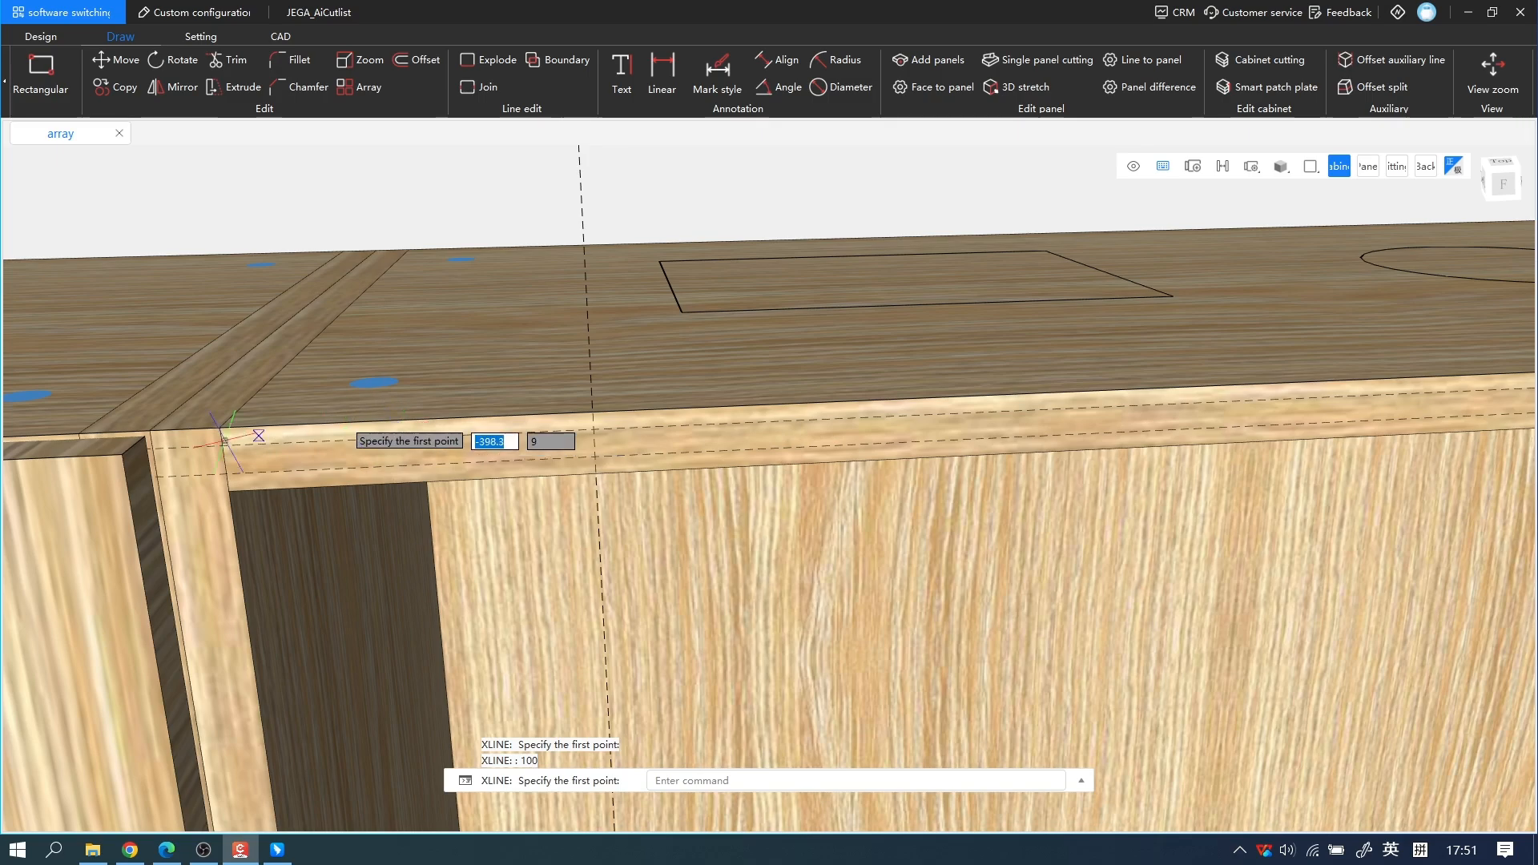
Step: Add a second vertical auxiliary line offset 50 from the first, and a third one further right
left_click(592, 413)
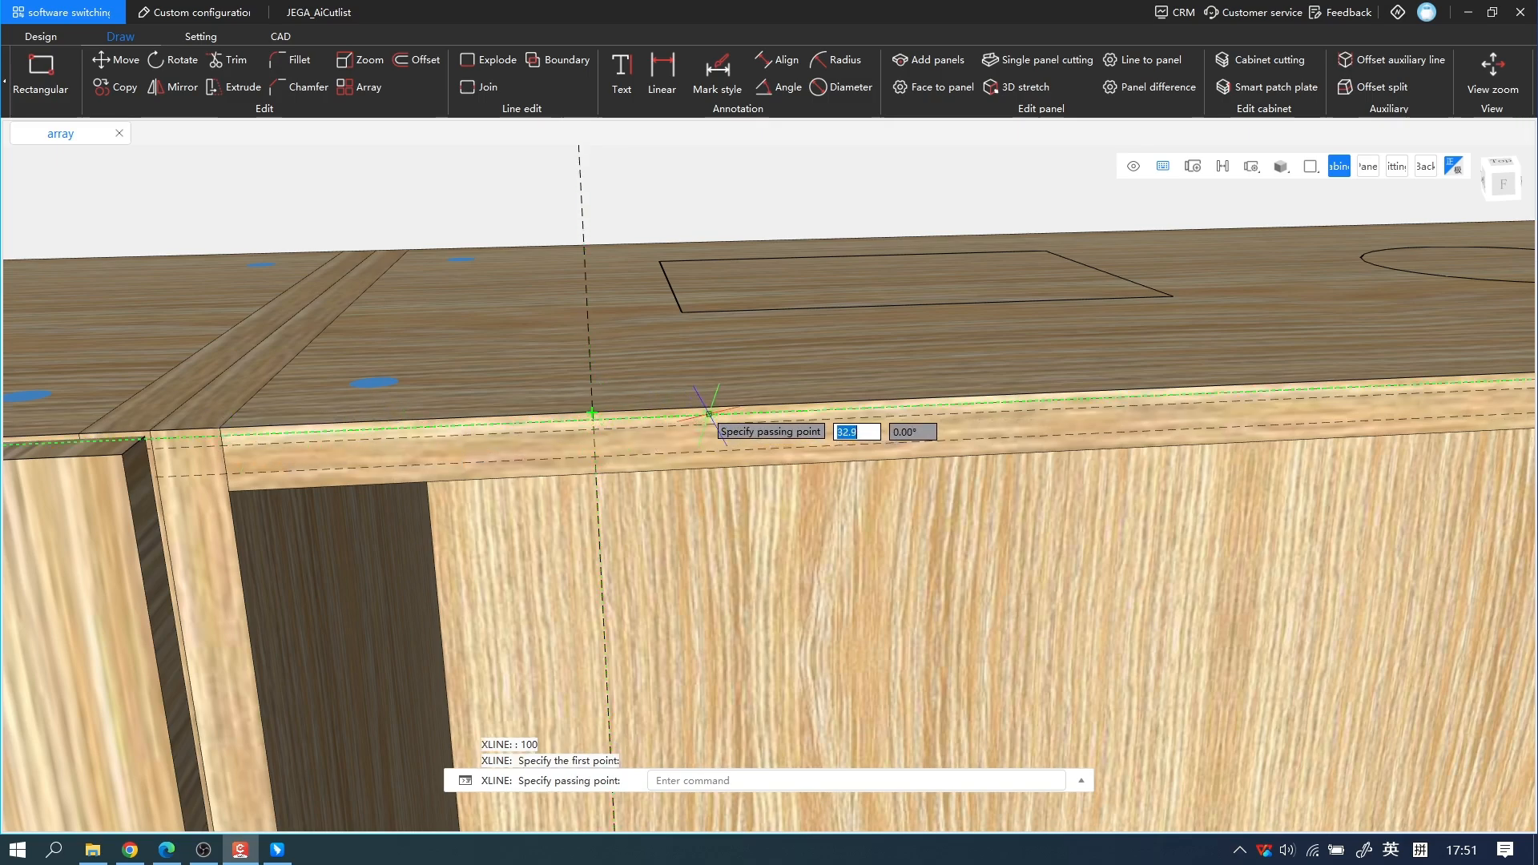
key("Escape")
key("Return")
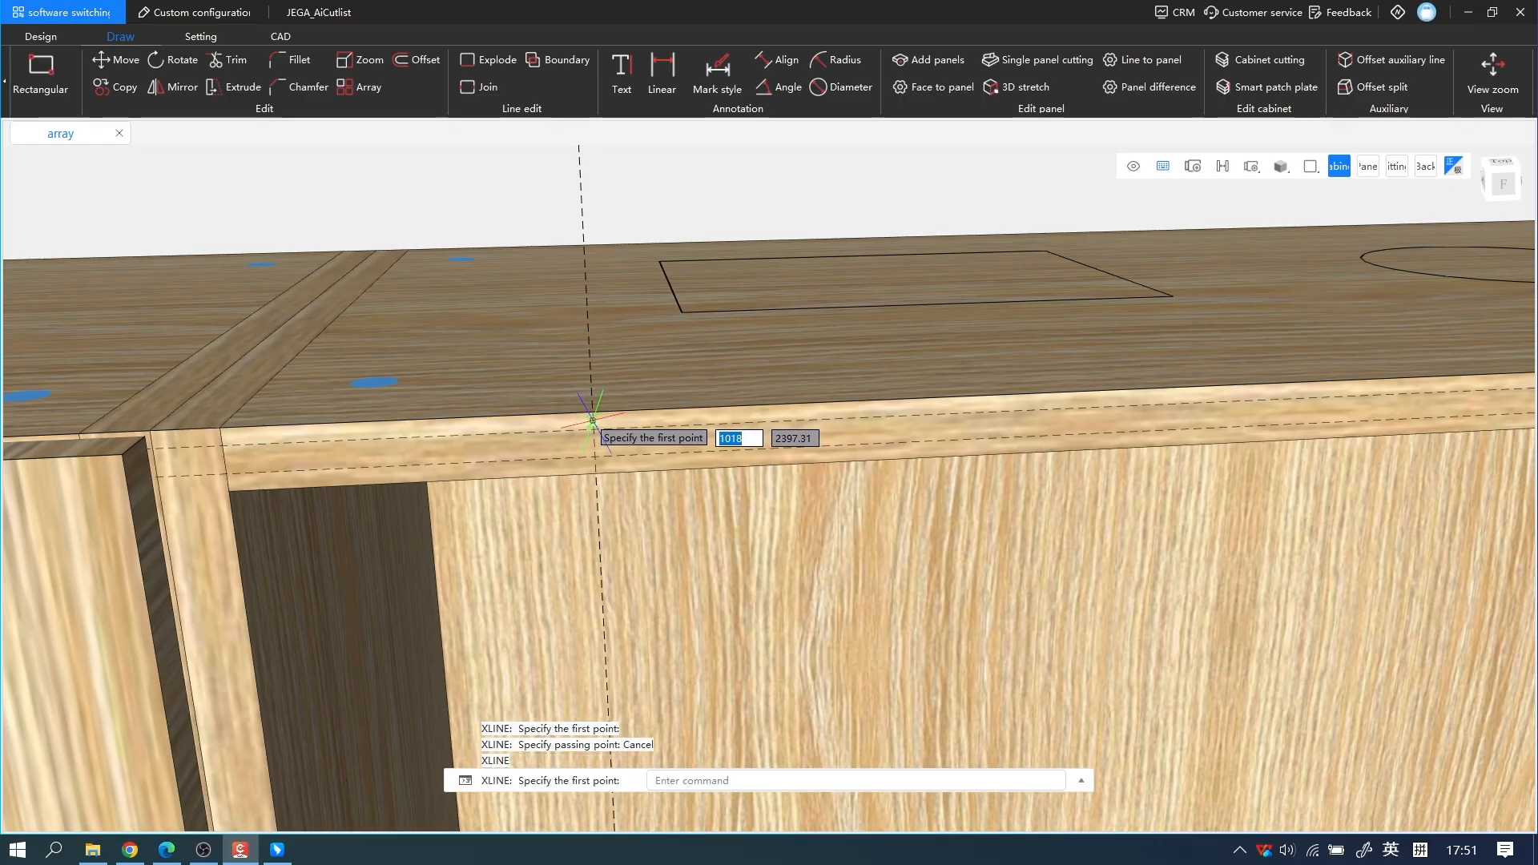
left_click(593, 419)
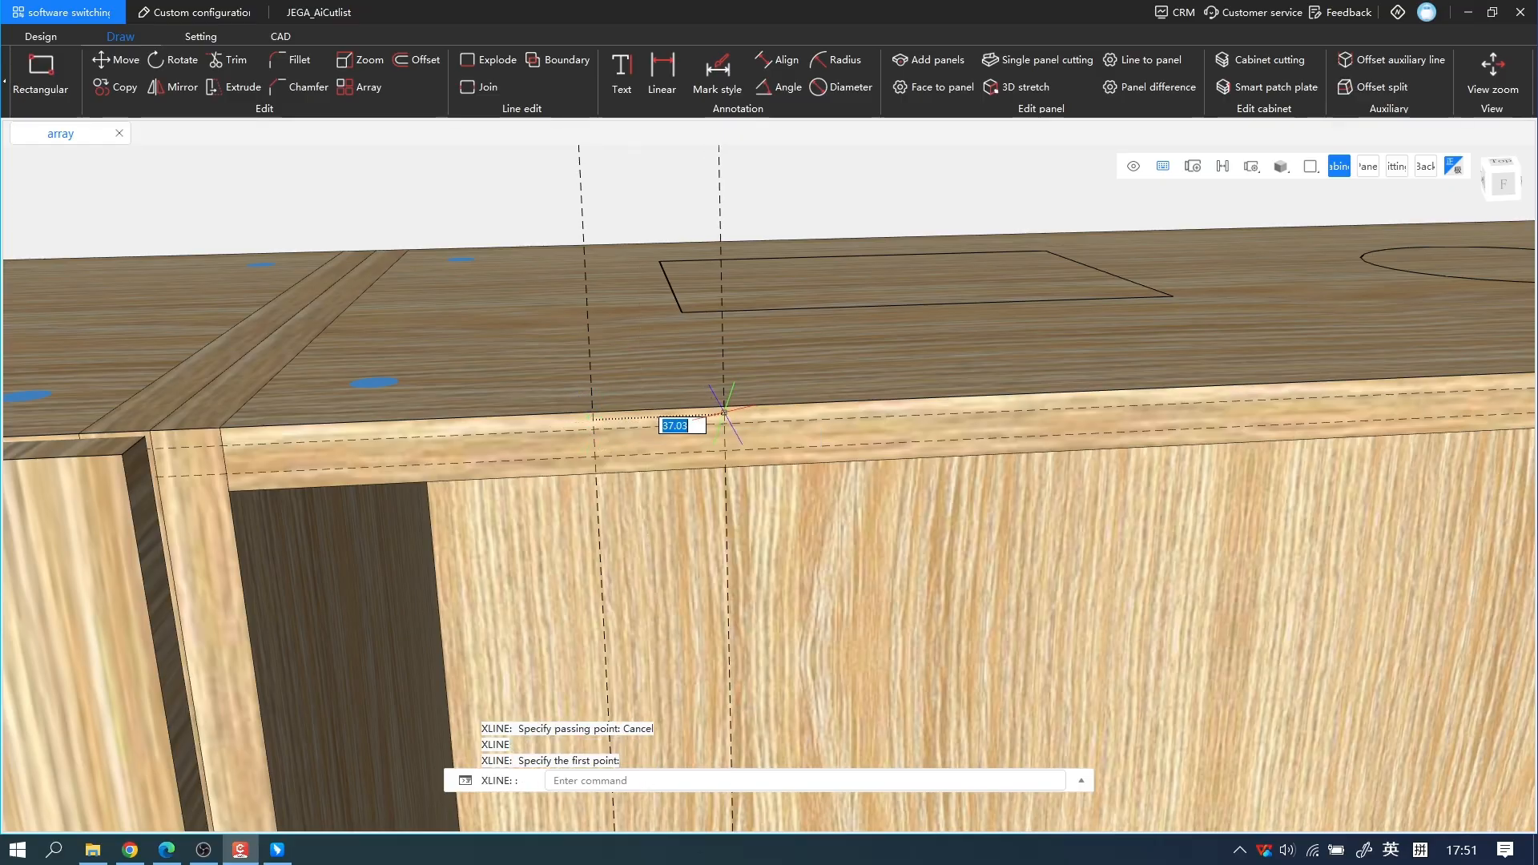
type("50")
key("Return")
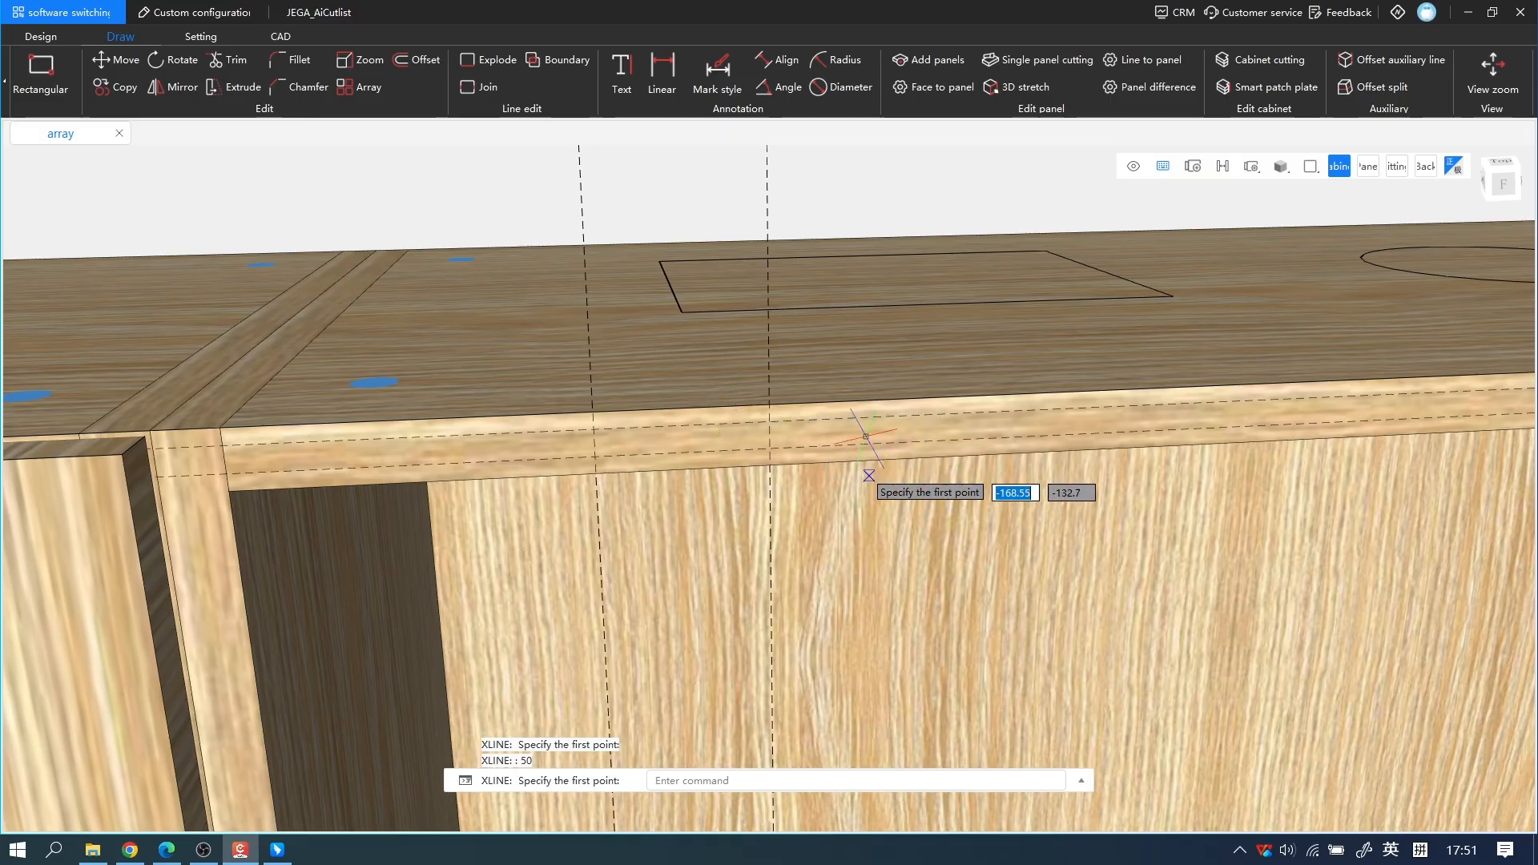
left_click(930, 429)
left_click(933, 427)
key("Escape")
Step: Draw a rectangle on the front edge face, bounded by the two horizontal and first two vertical auxiliary lines
middle_click_drag(857, 552, 705, 665)
left_click(40, 70)
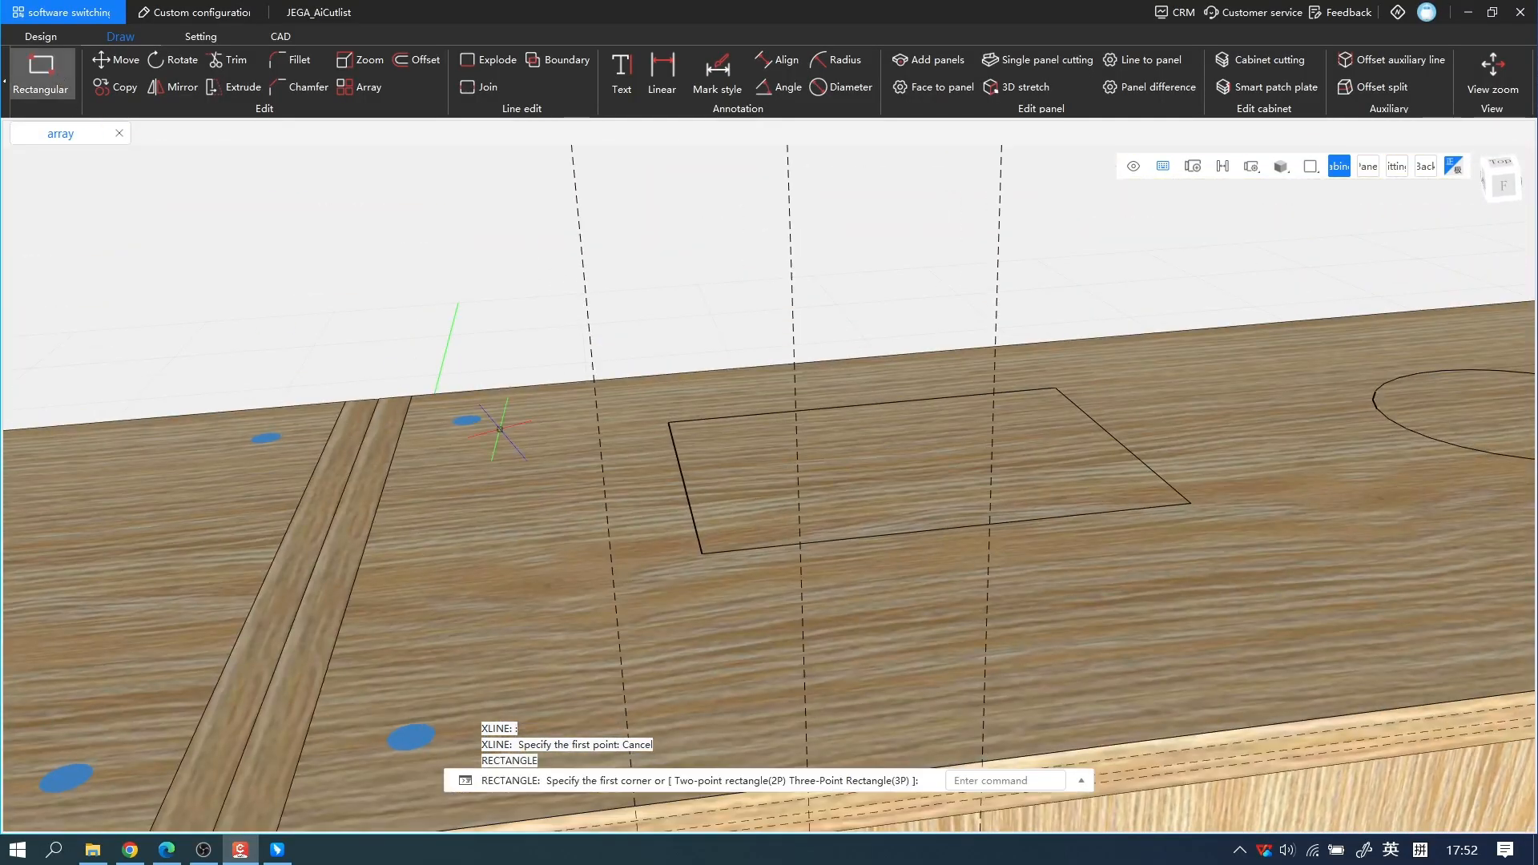
middle_click_drag(551, 640, 513, 561)
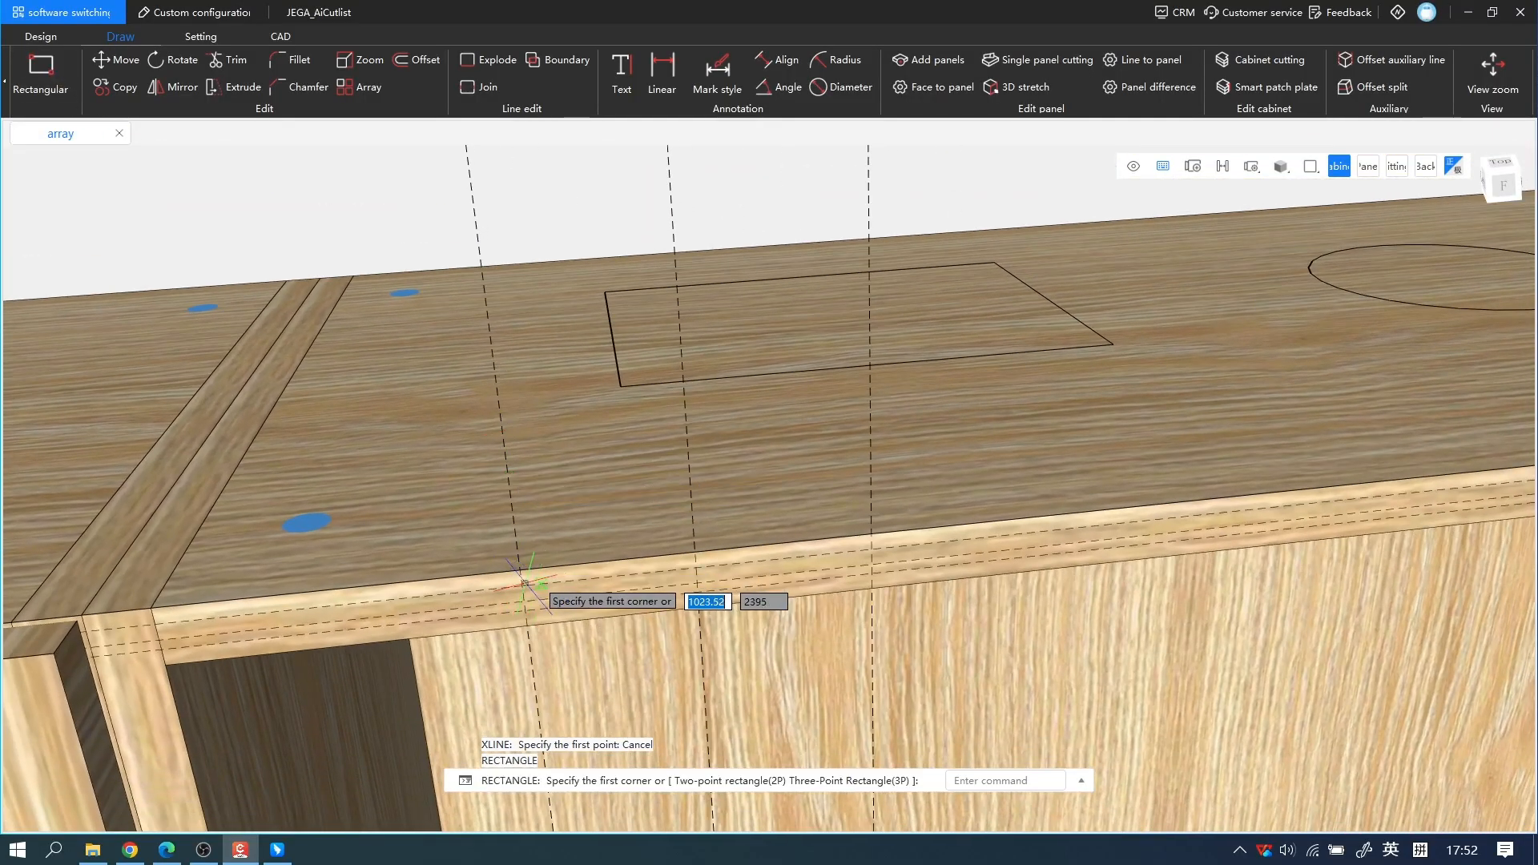
left_click(521, 586)
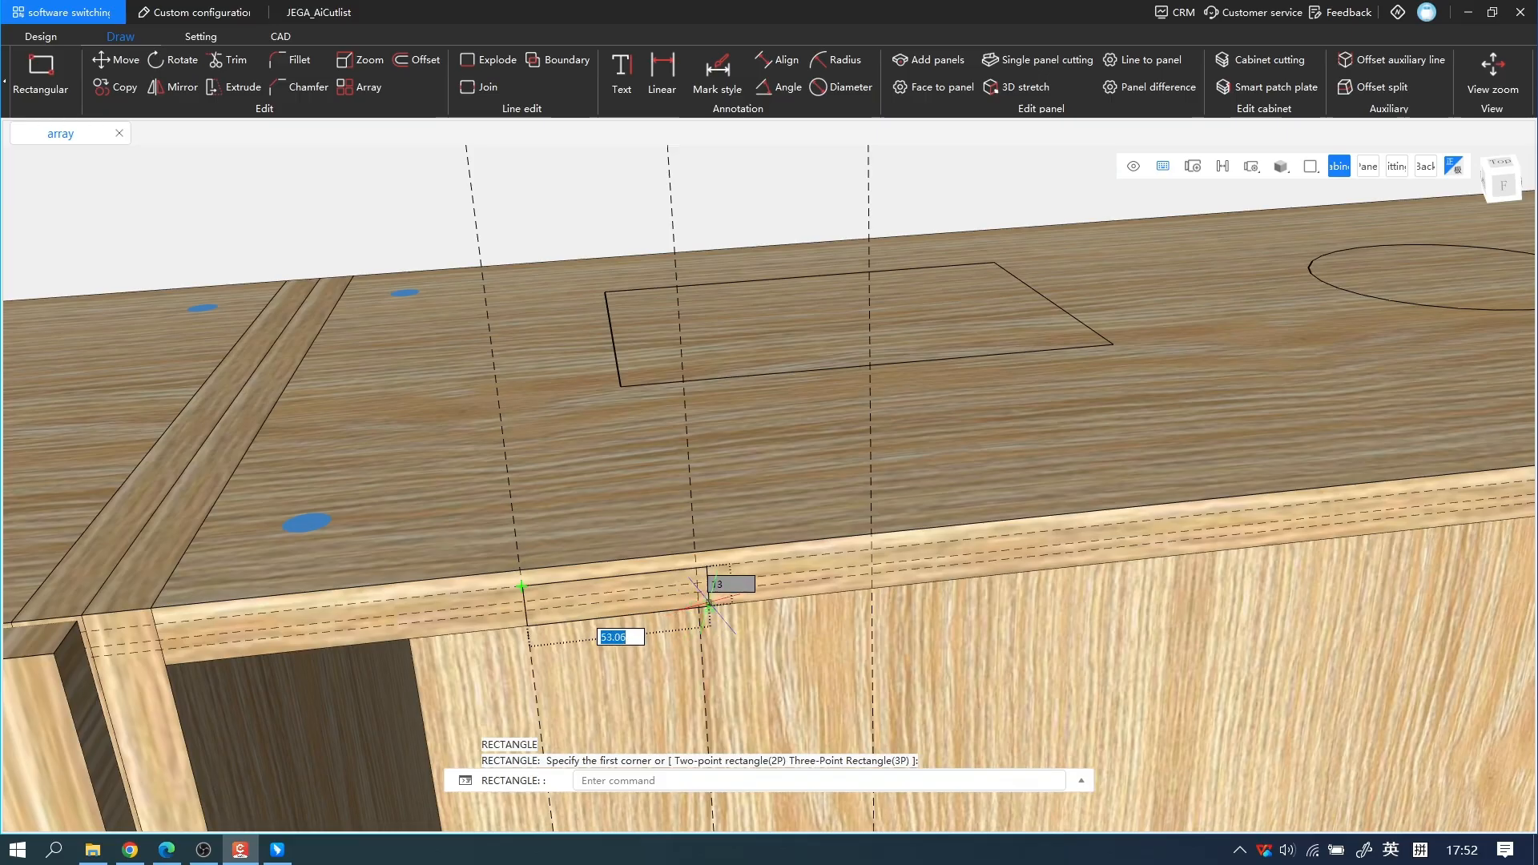
left_click(697, 592)
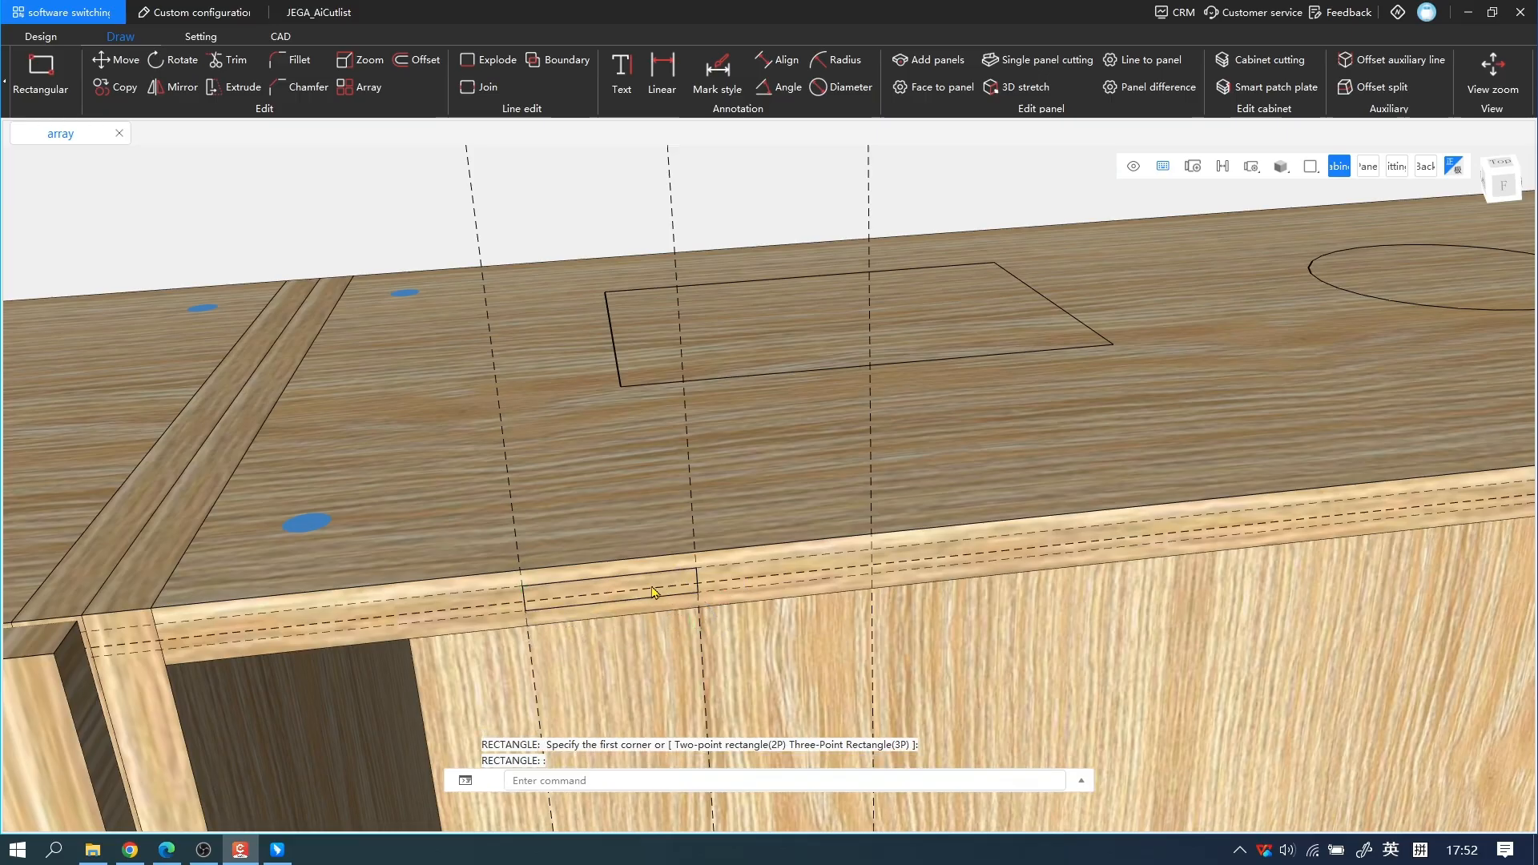
Step: Draw a small circle of about 4 radius on the front edge face, centred on the third vertical auxiliary line
type("c")
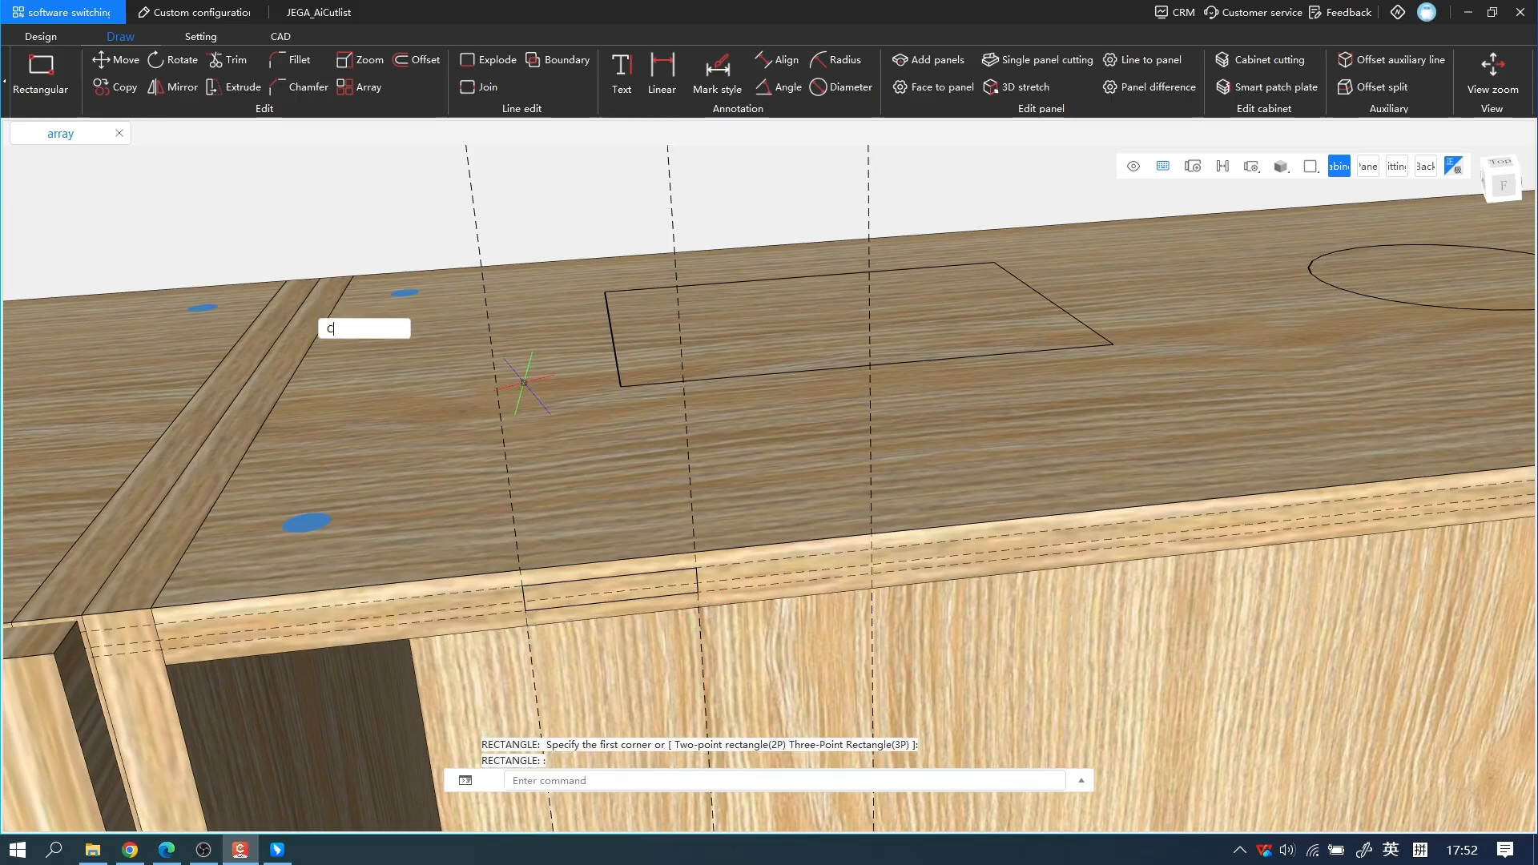
key("space")
left_click(871, 564)
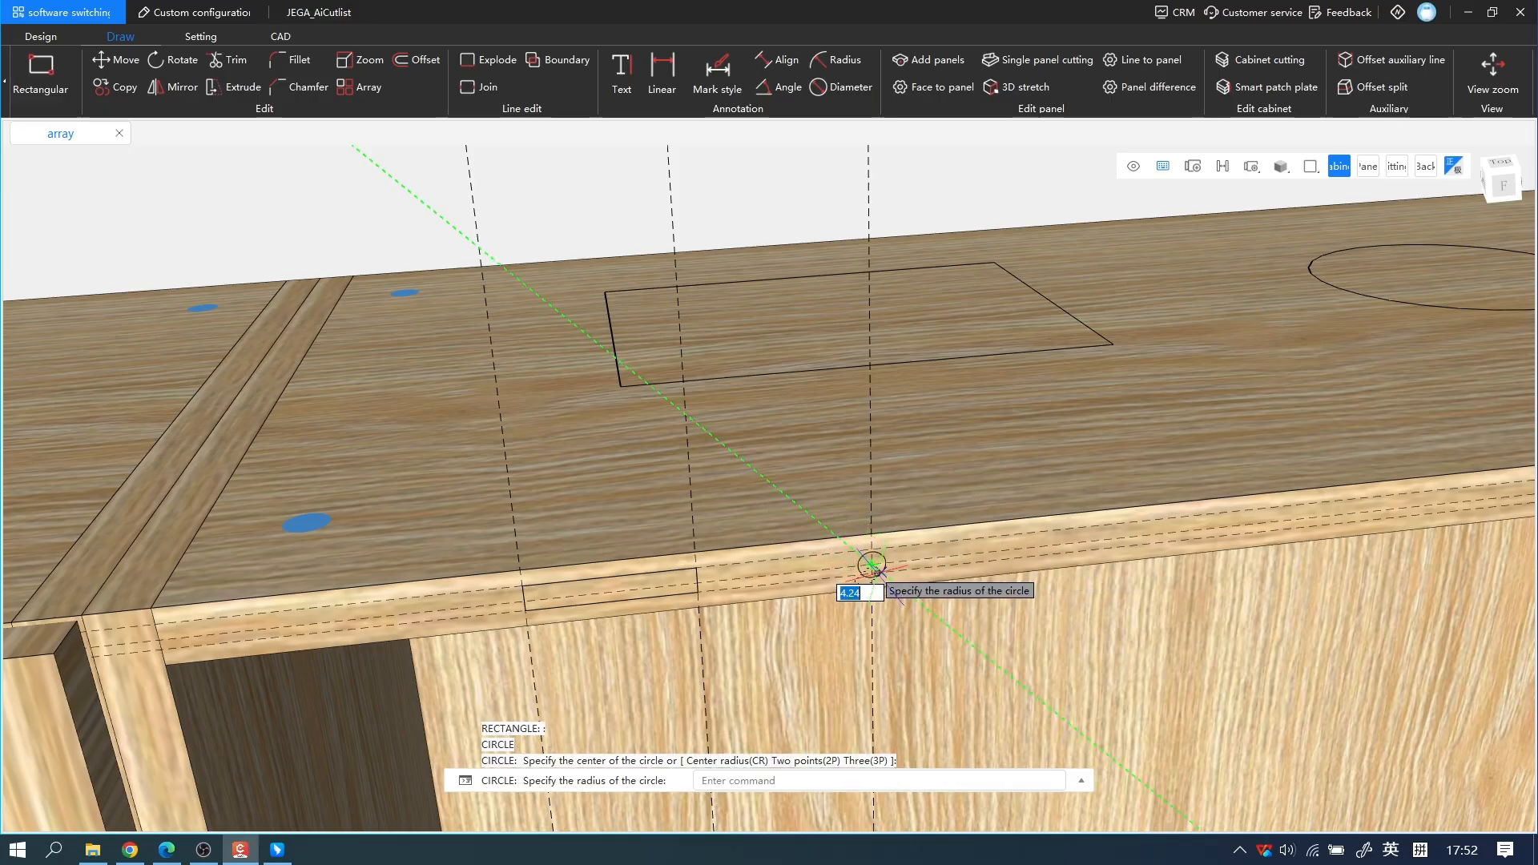
middle_click_drag(810, 505, 1003, 471)
scroll(1096, 560, "down", 4)
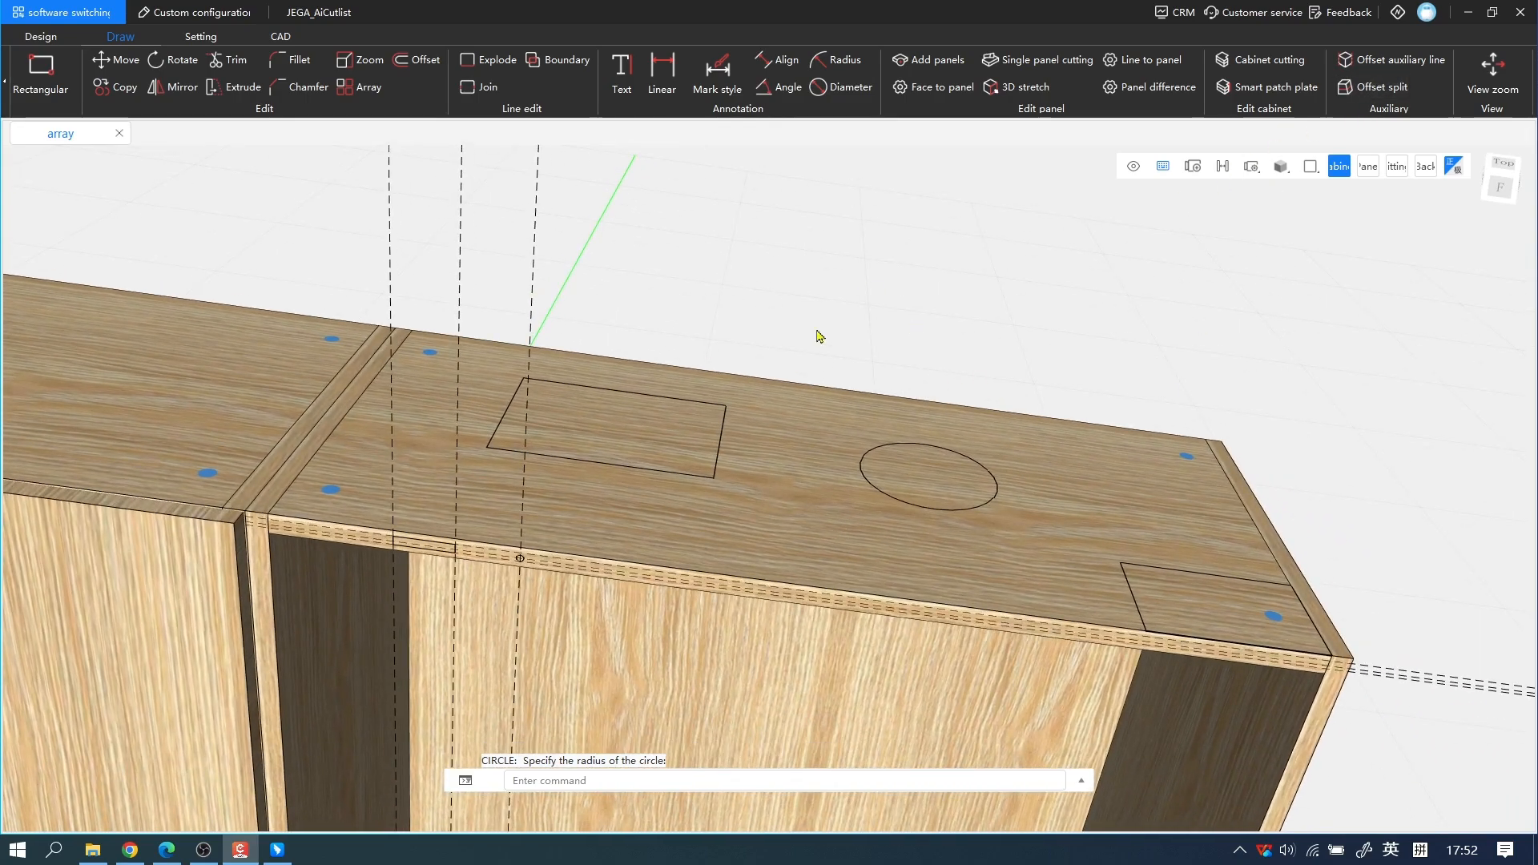
middle_click_drag(523, 284, 495, 335)
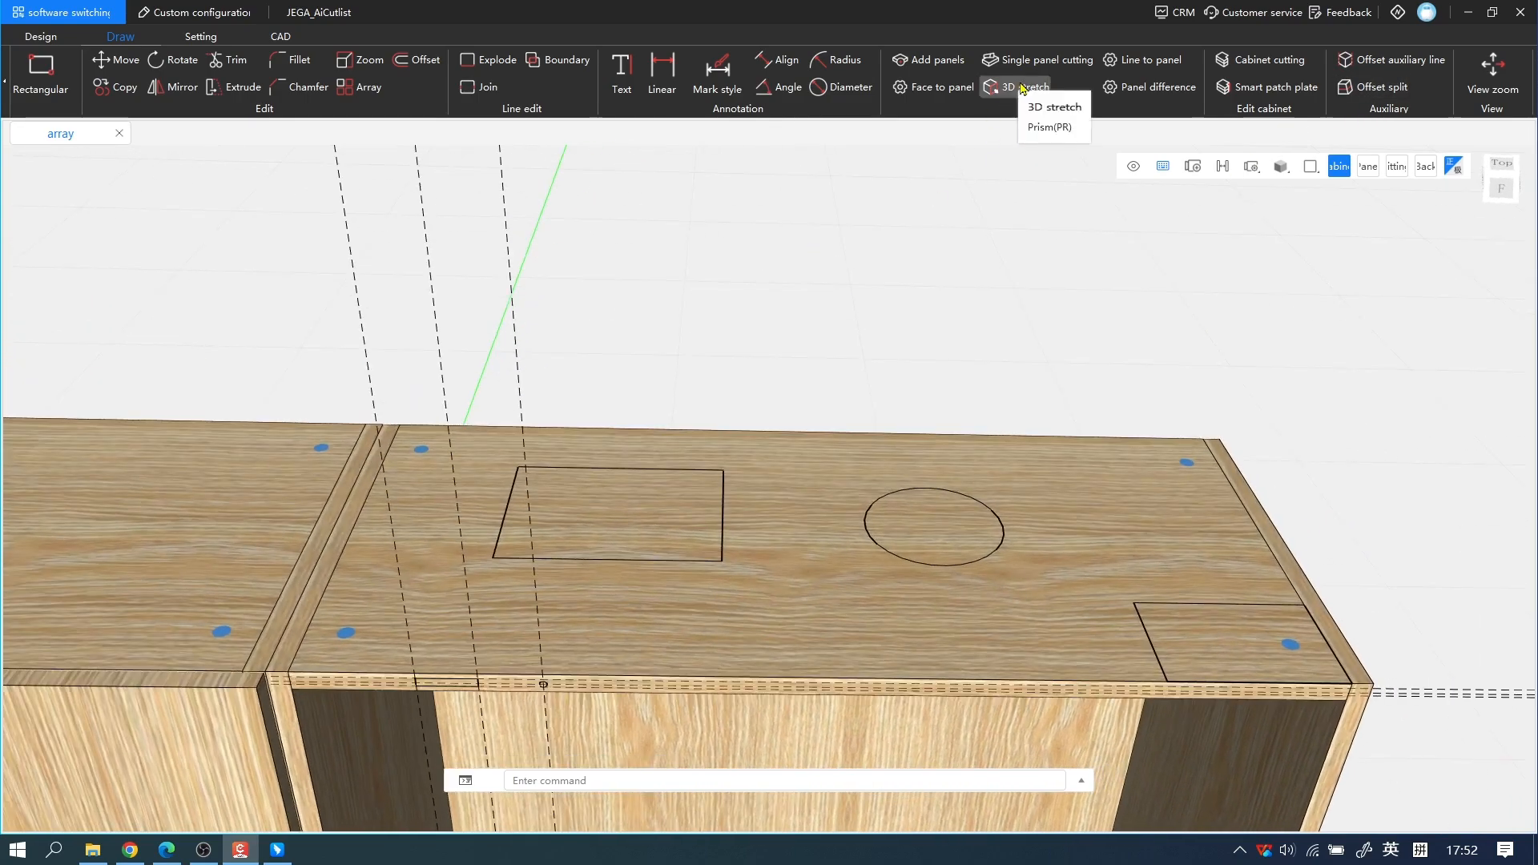
Step: 3D stretch the rectangle at the top panel's front right corner downward to cut a notch through the panel
type("Ppr")
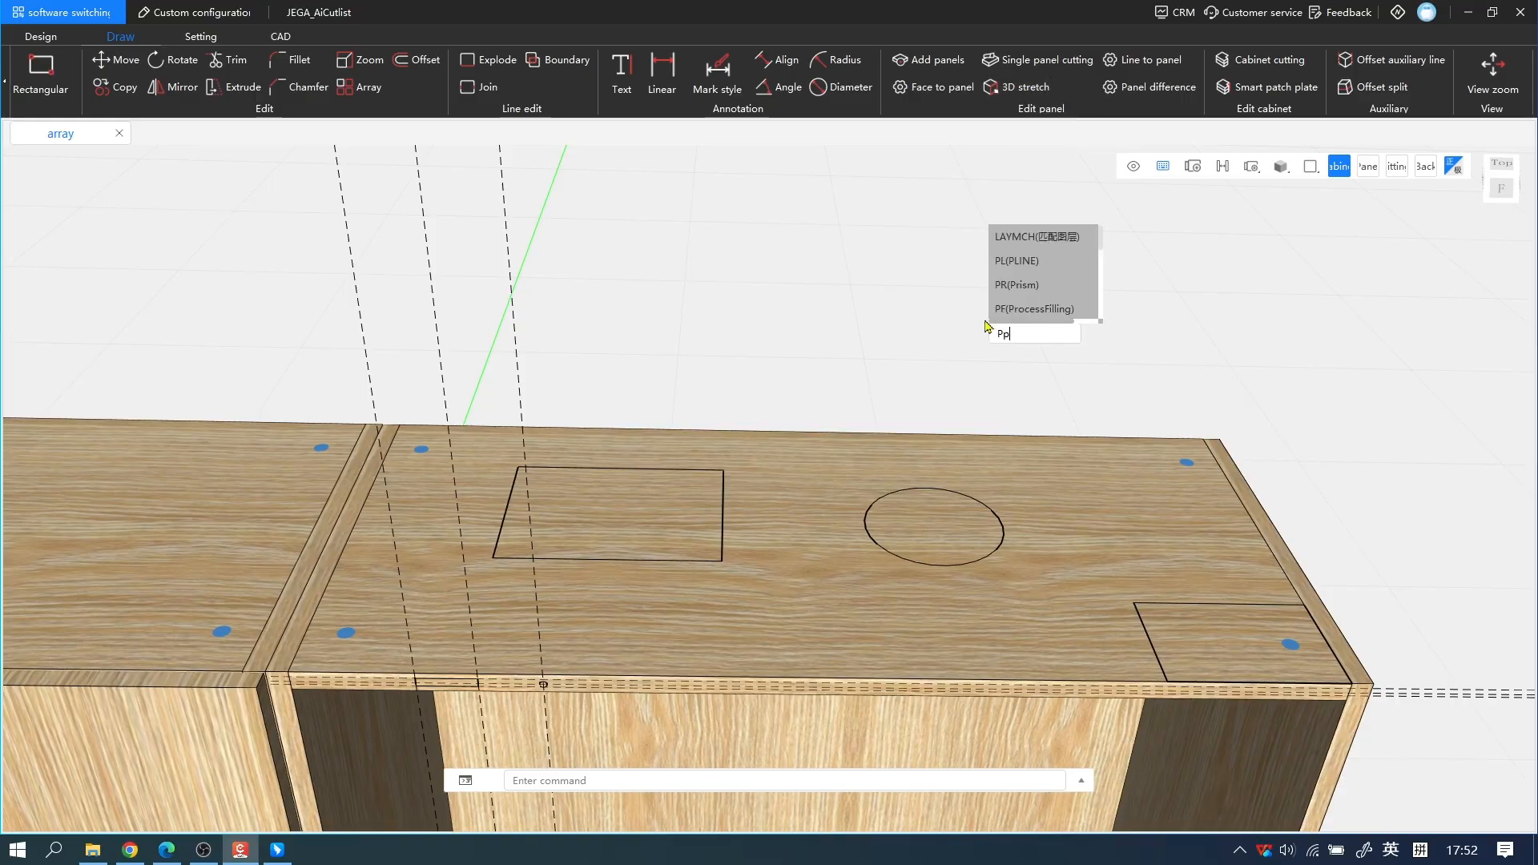
key("Return")
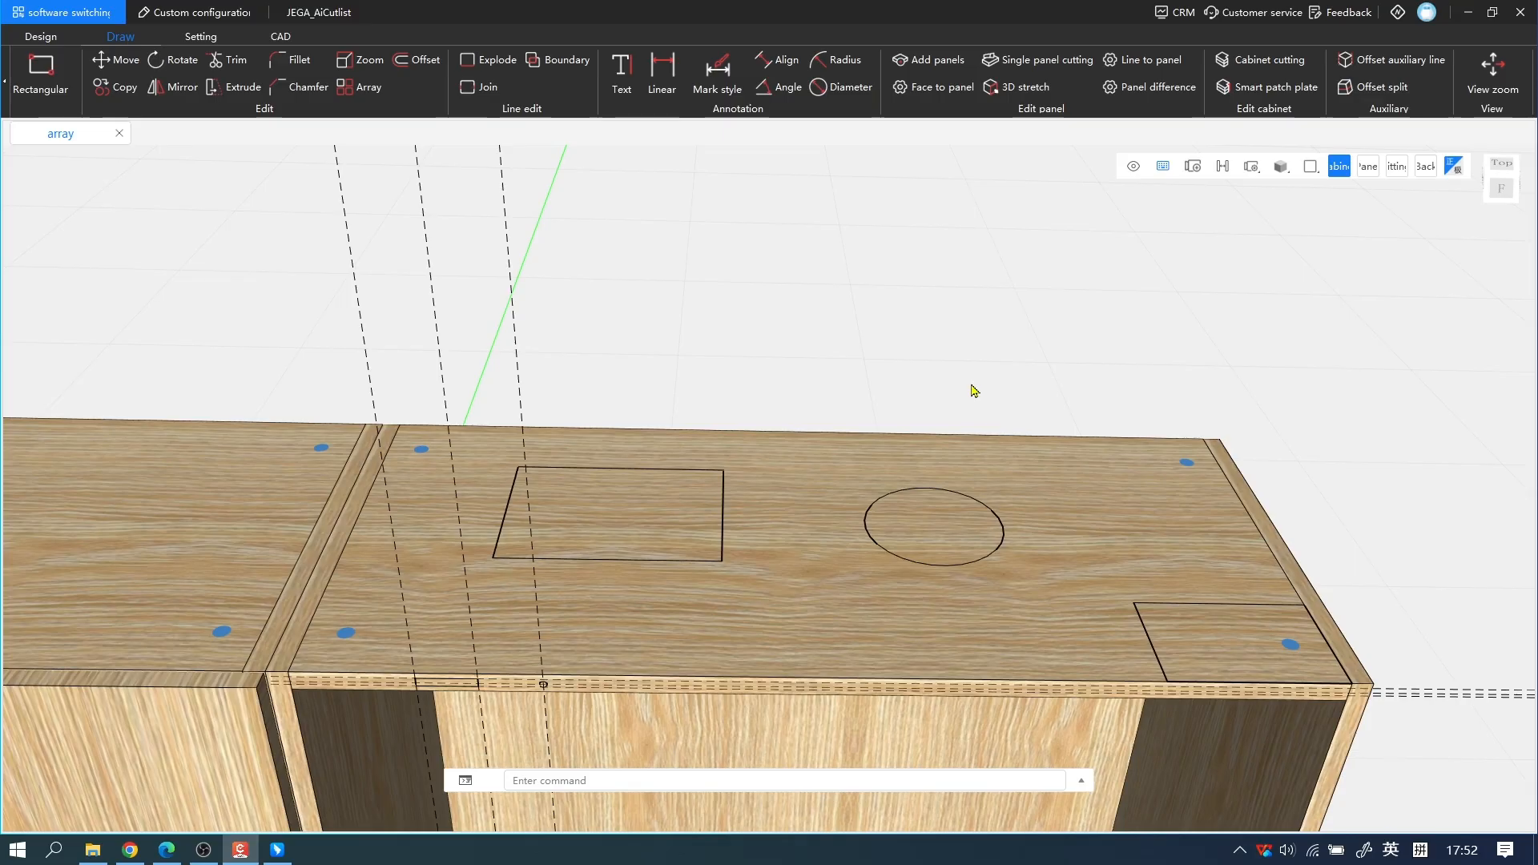
type("hy")
key("space")
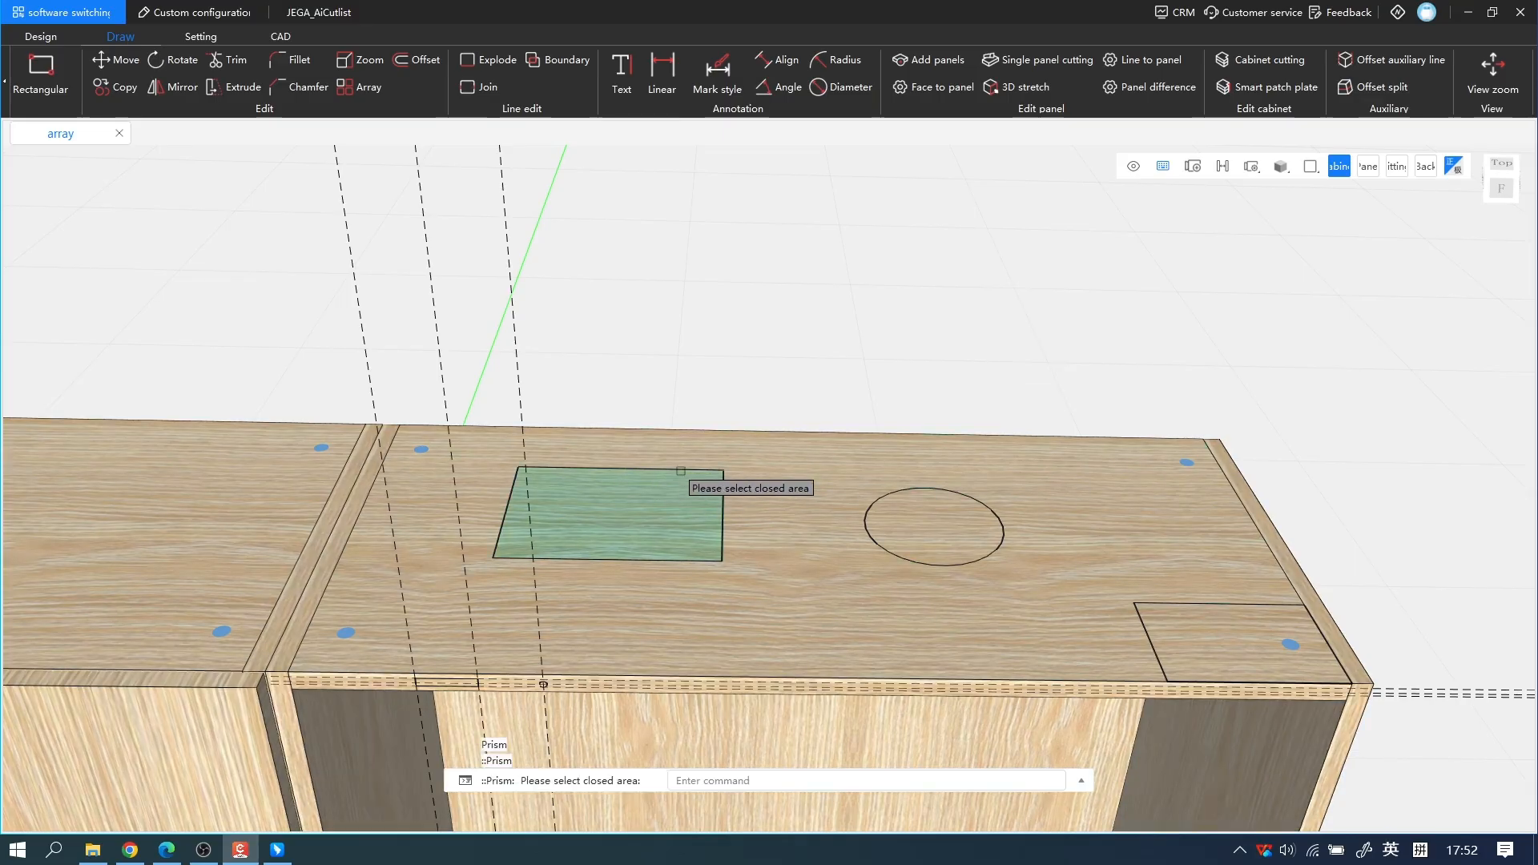
middle_click_drag(1042, 513, 901, 392)
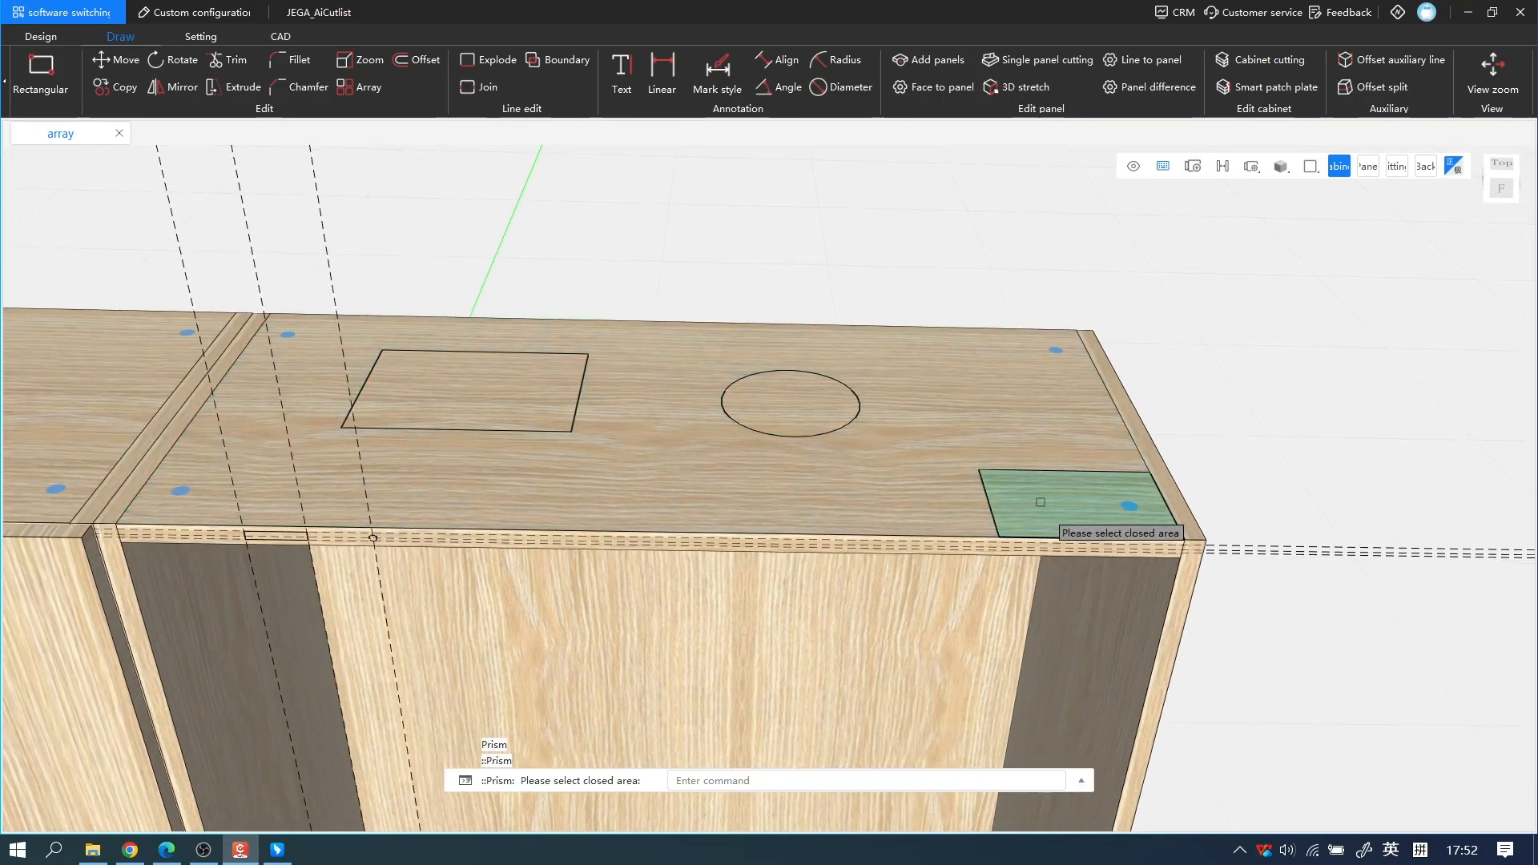
left_click(1039, 502)
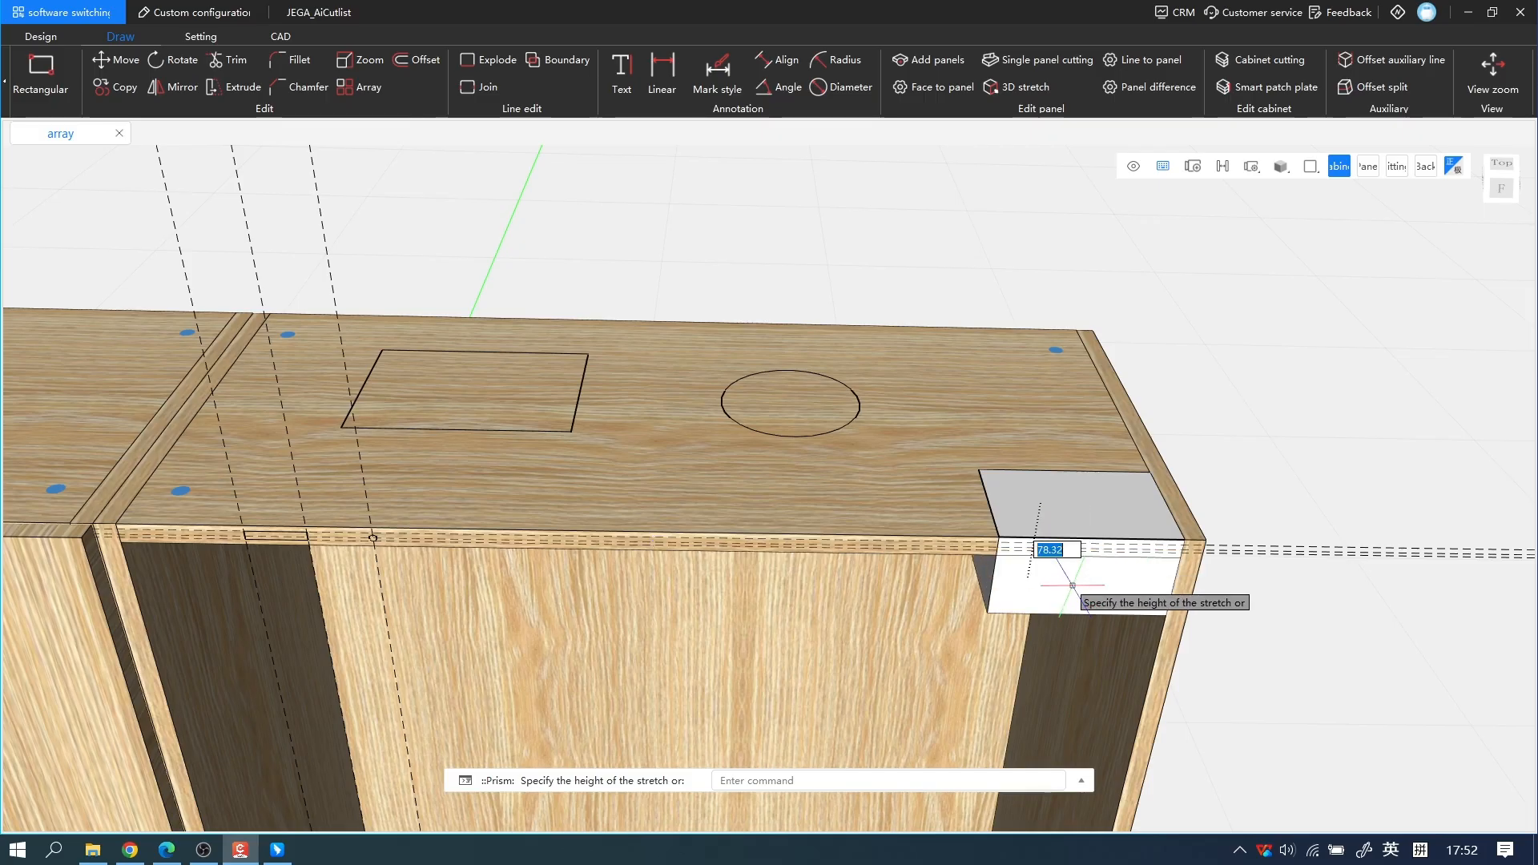
left_click(1090, 545)
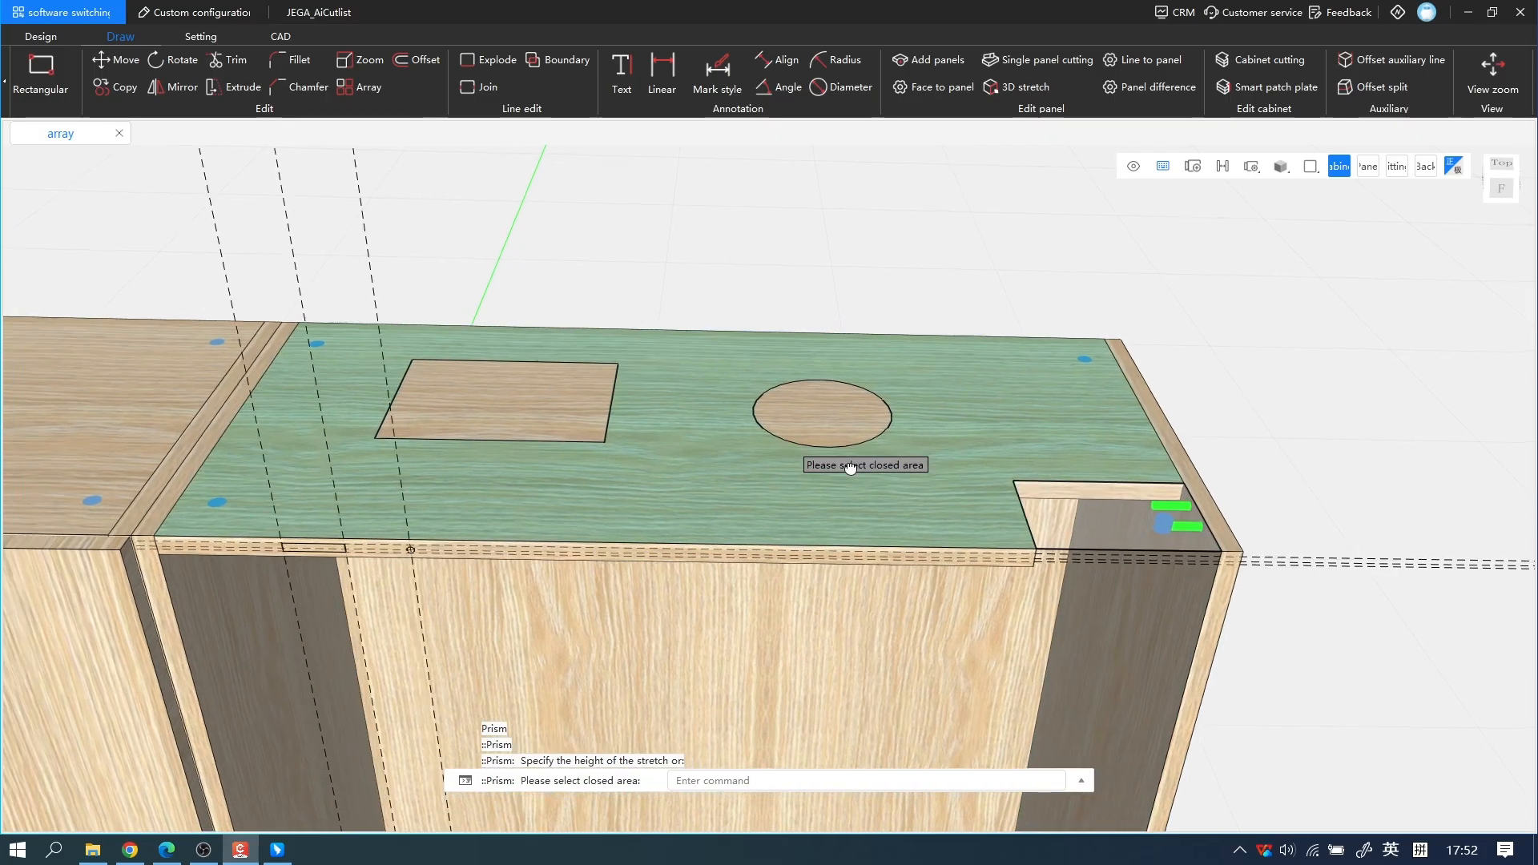
Step: 3D stretch the large circle on the top panel downward to cut a round hole through it
middle_click_drag(797, 457, 865, 429)
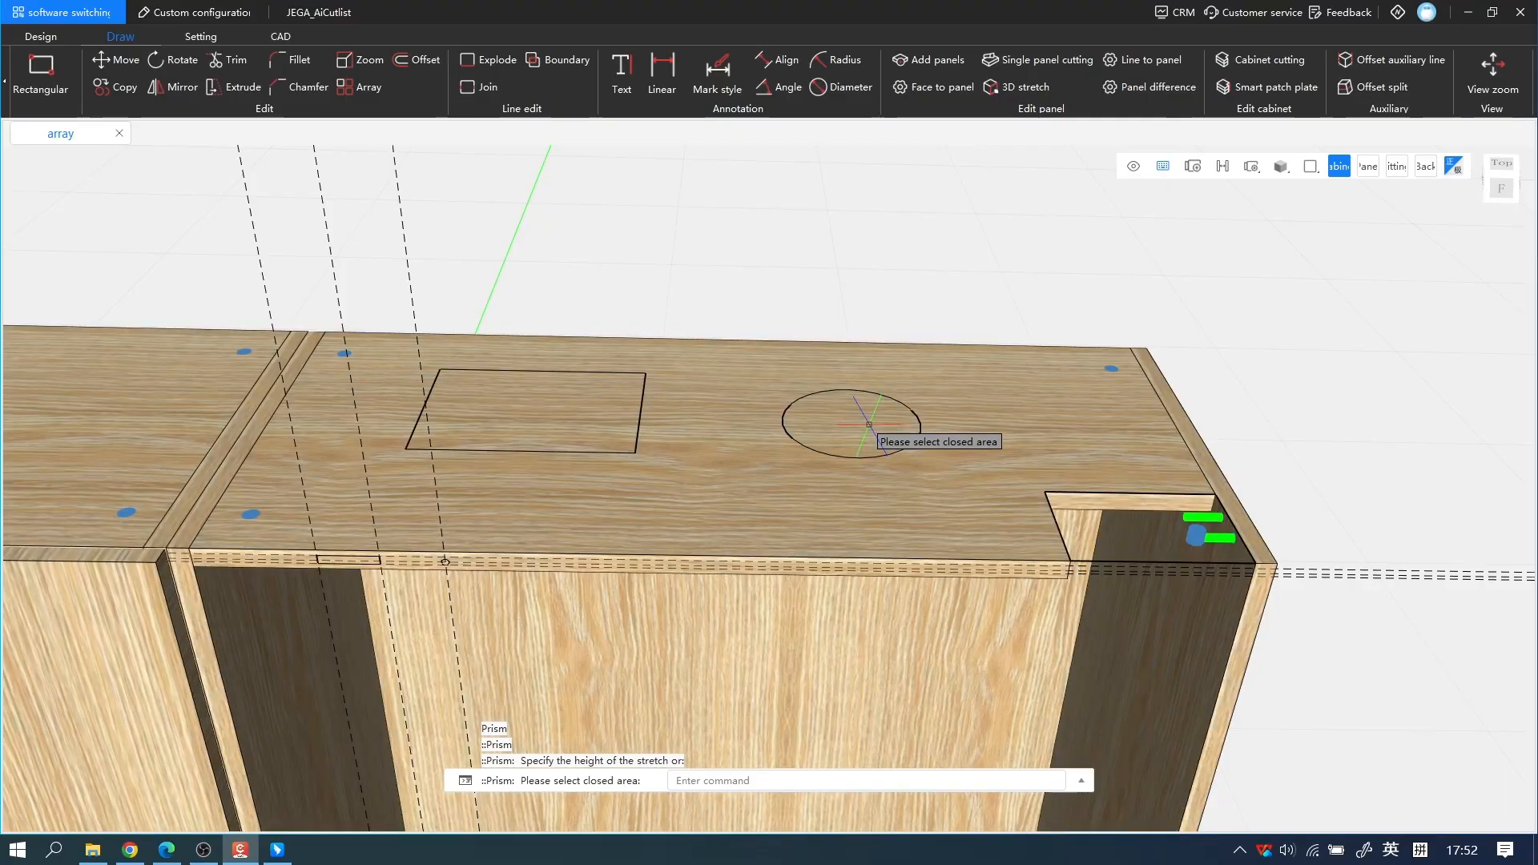
left_click(869, 424)
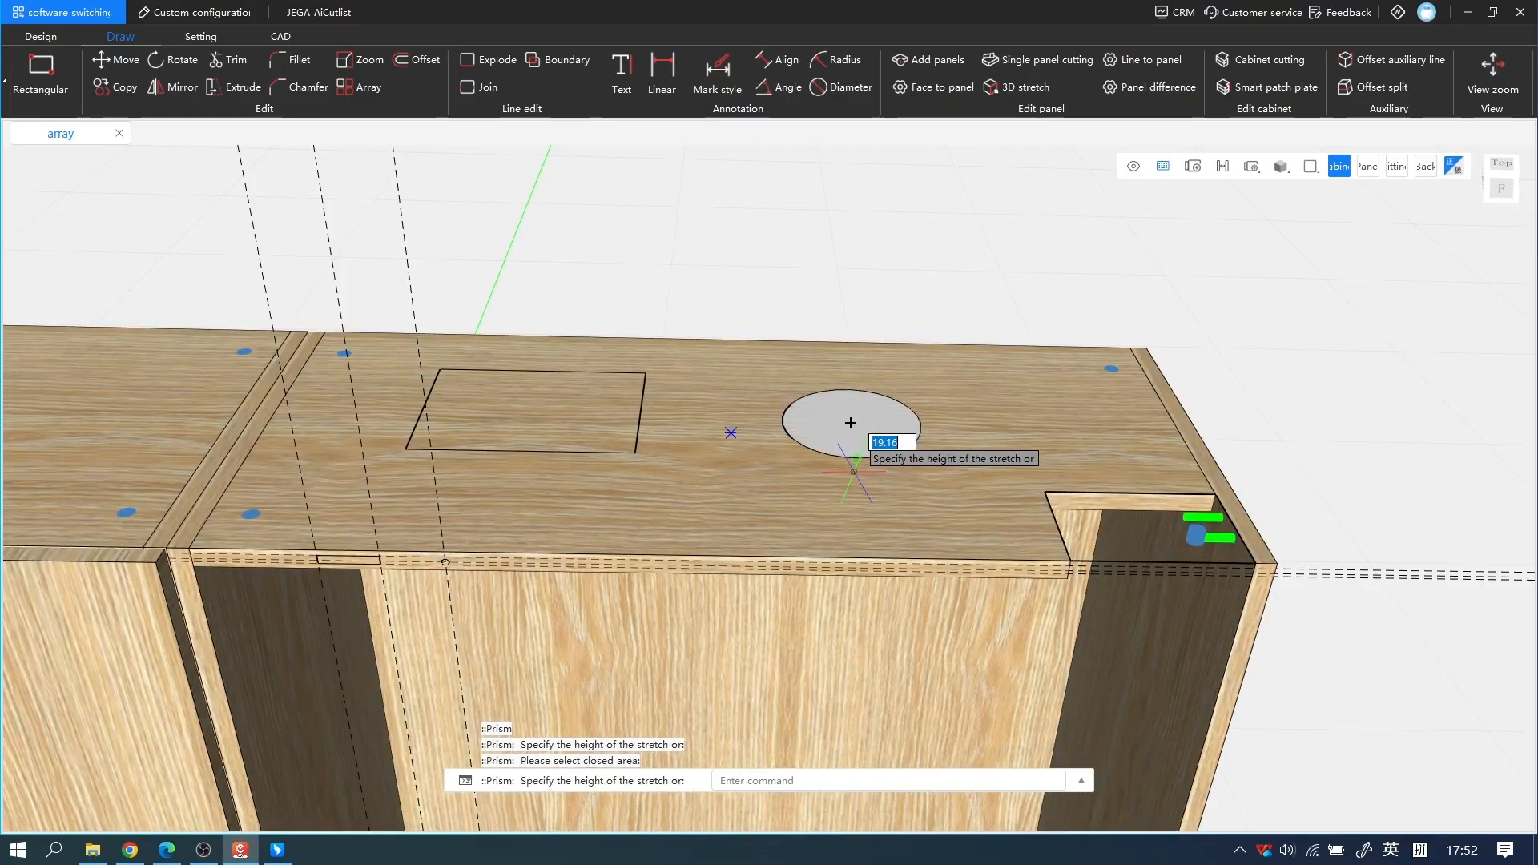
left_click(851, 486)
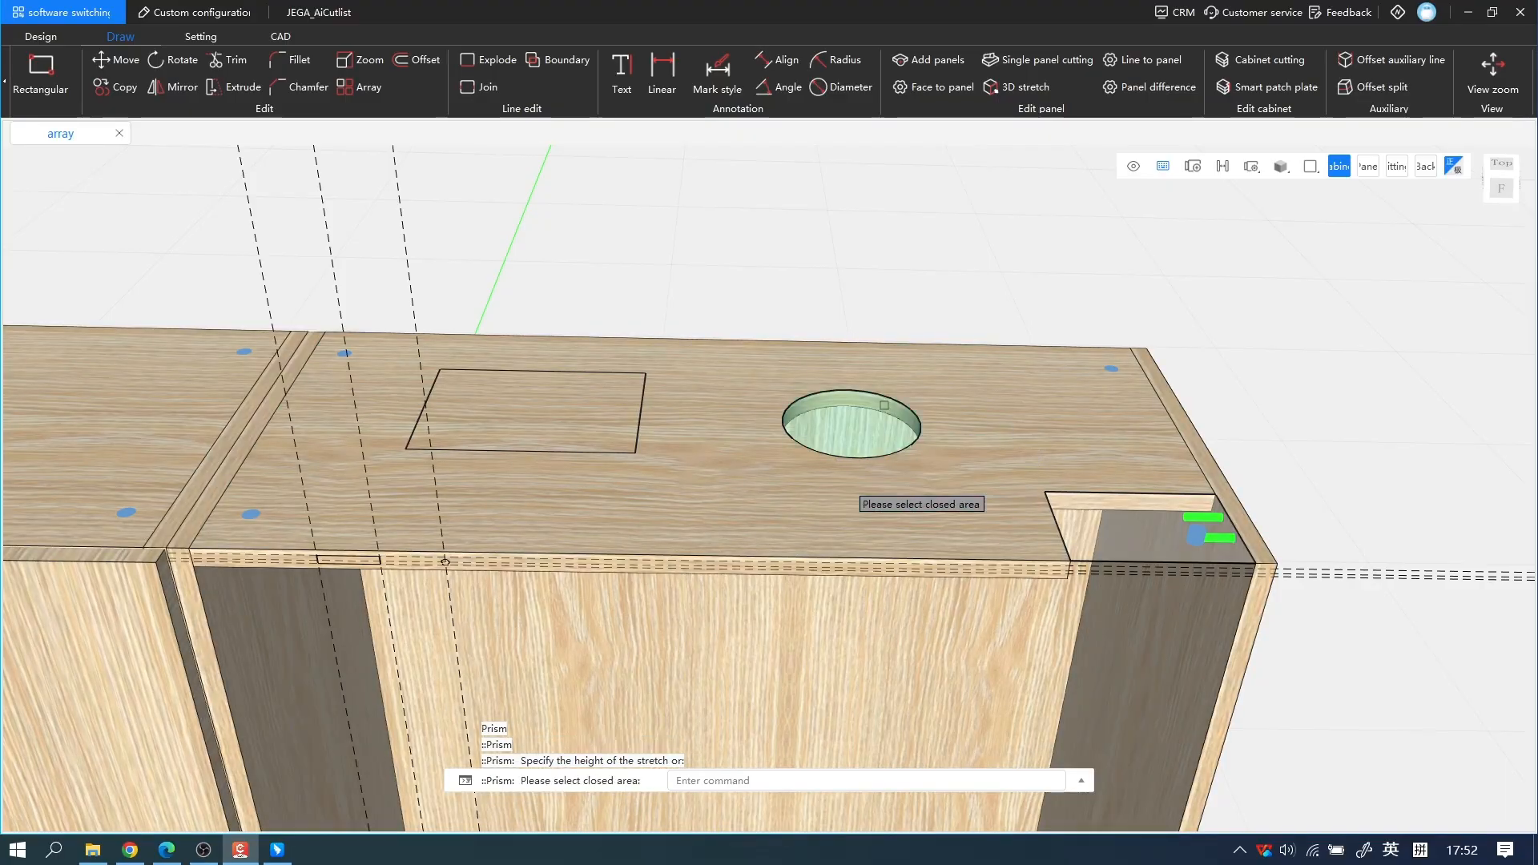
Step: 3D stretch the large rectangle on the top panel 10 into the panel as a milled pocket
left_click(607, 436)
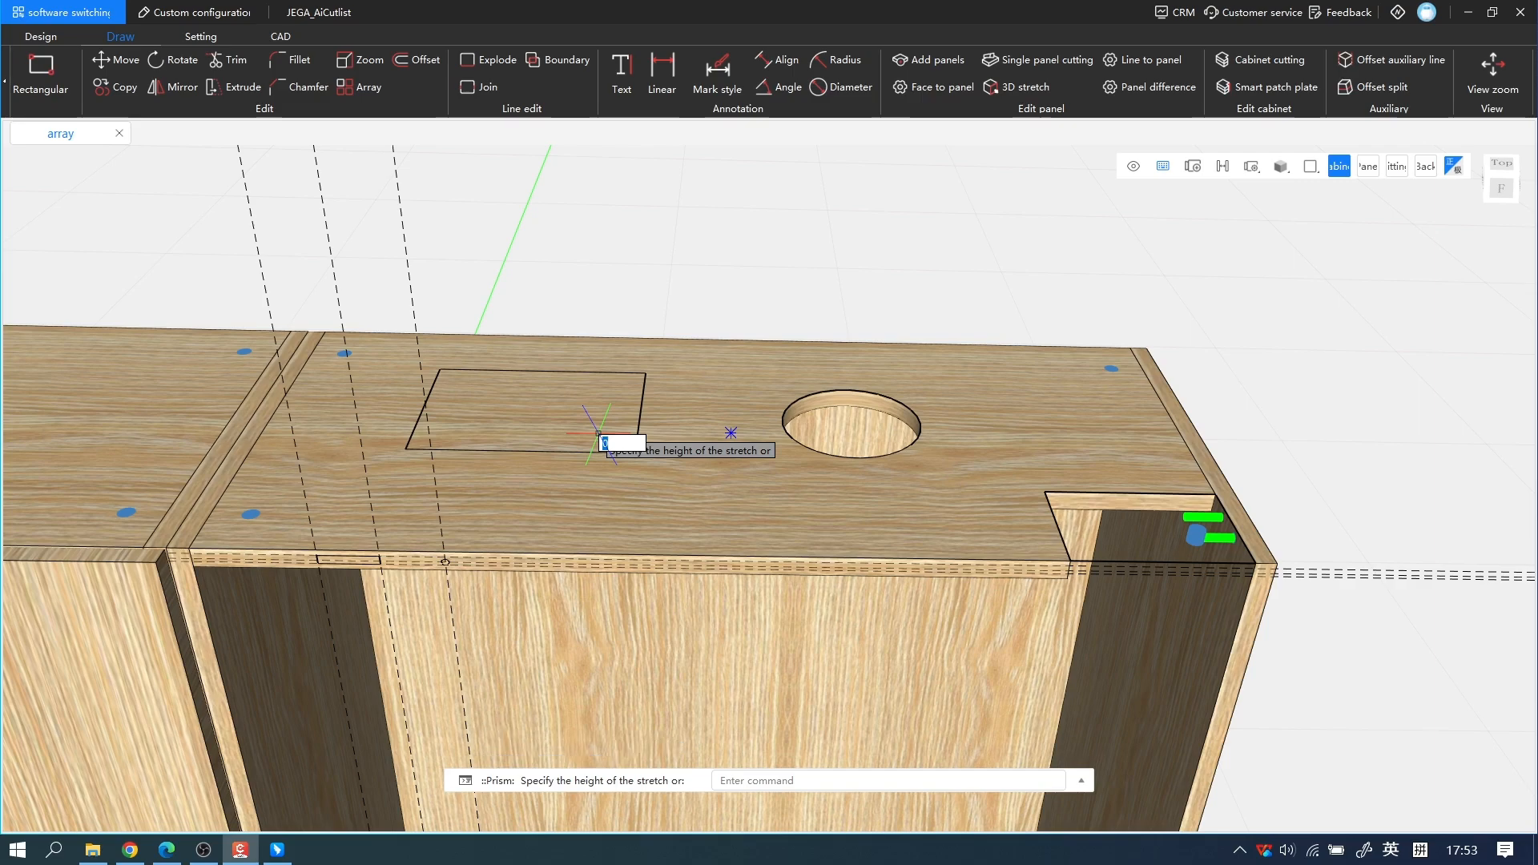
type("10")
key("Return")
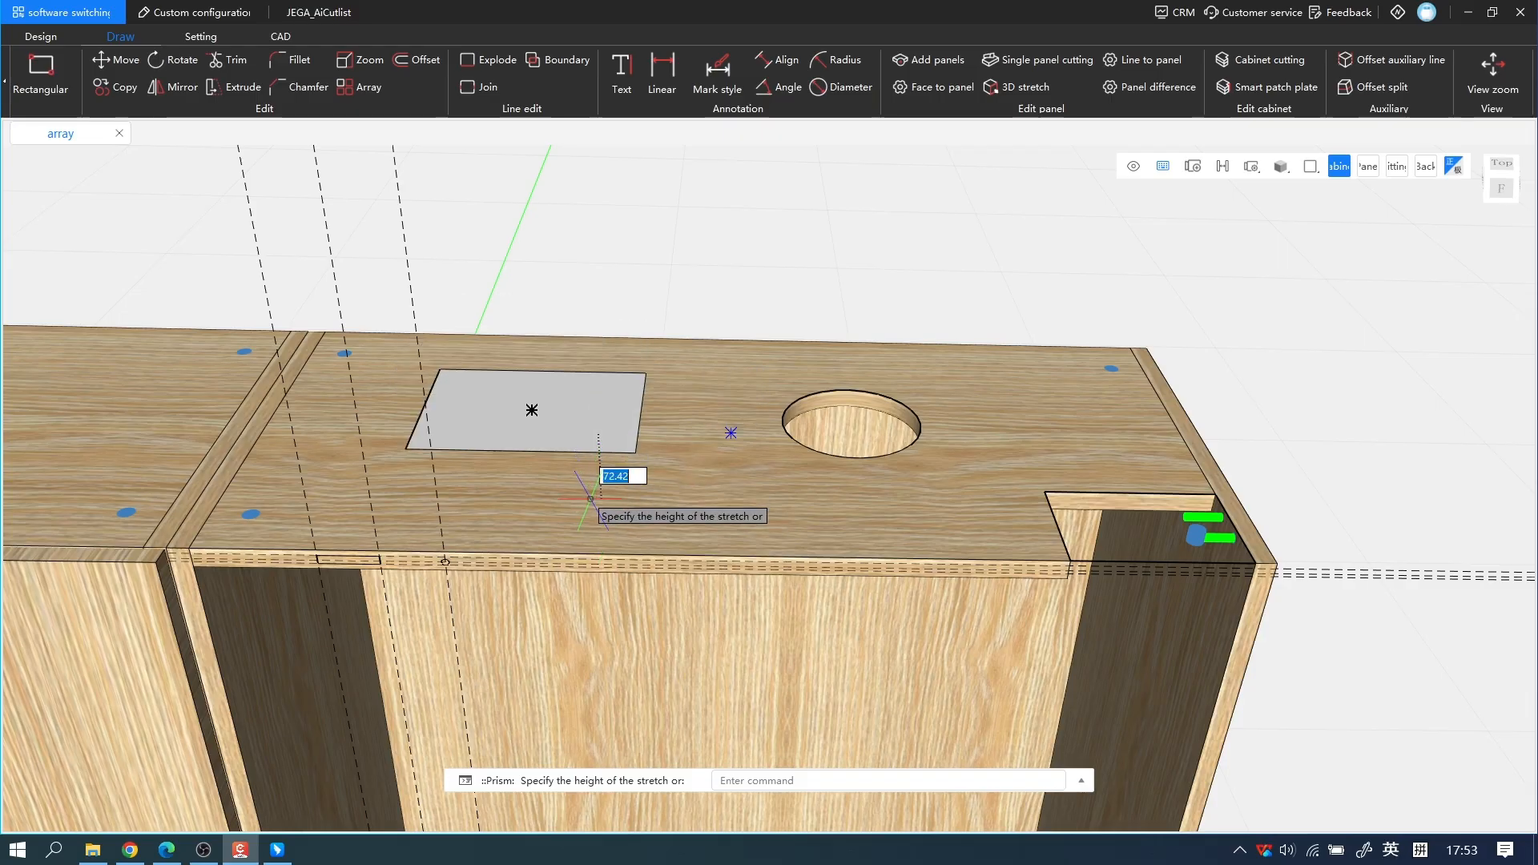
key("Return")
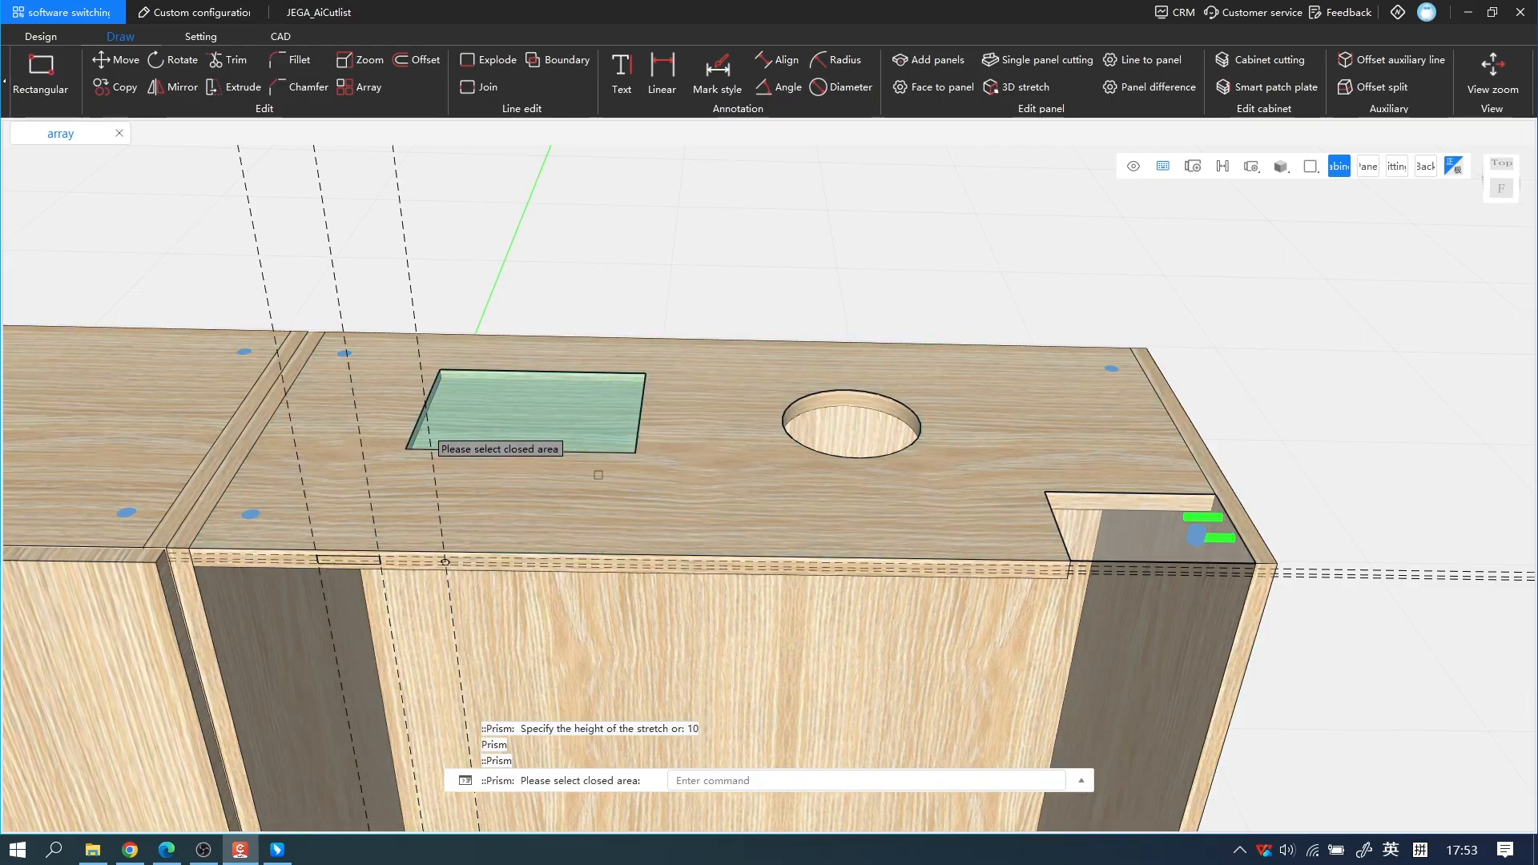
Step: 3D stretch the narrow rectangle on the top panel's front edge 50 into the panel as a groove
left_click(347, 561)
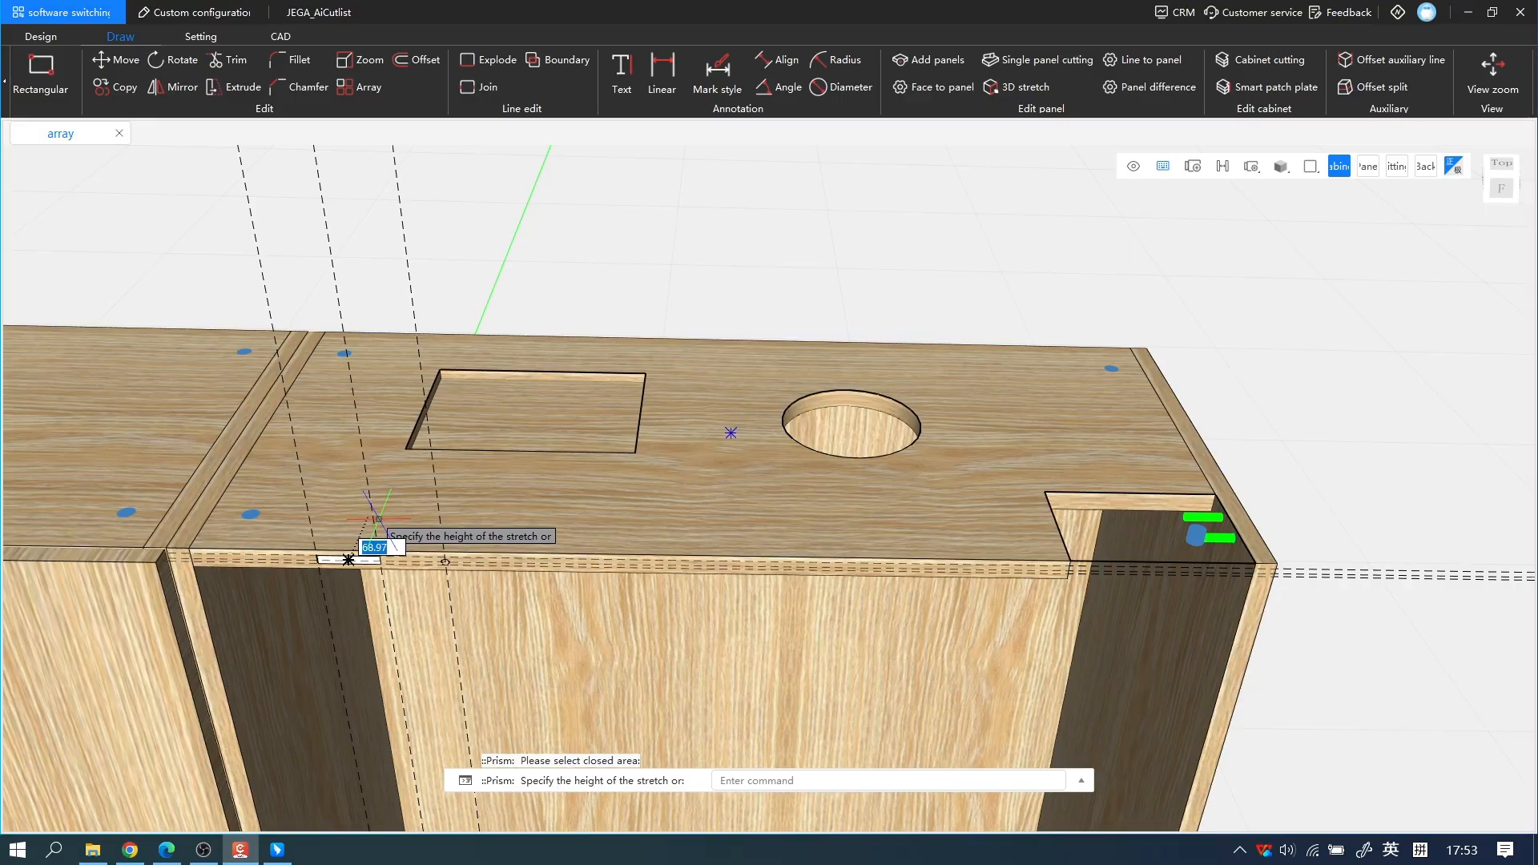
type("50")
key("Return")
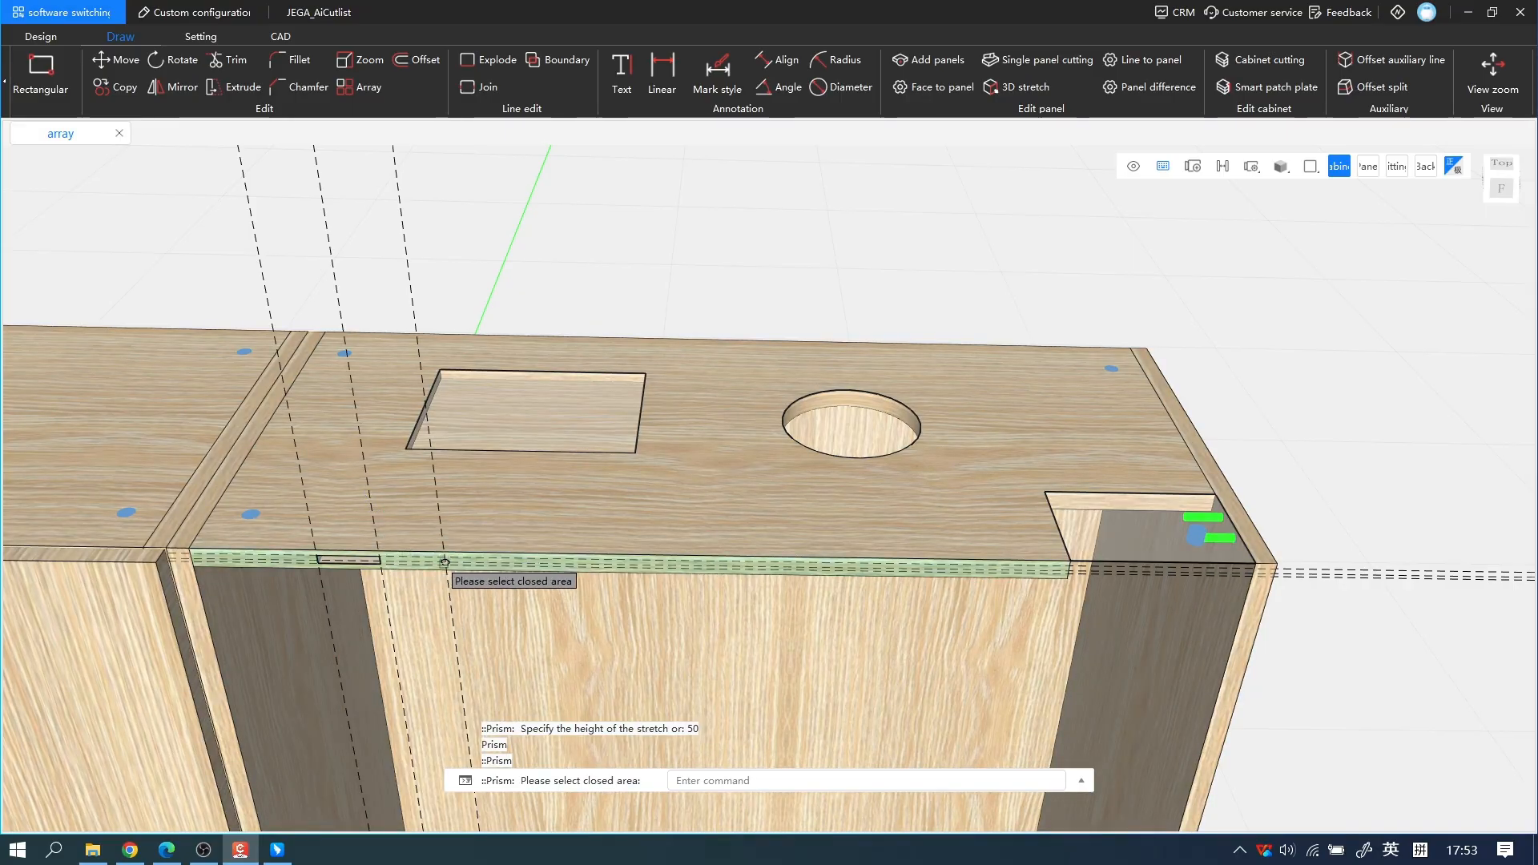
Step: 3D stretch the small circle on the top panel's front edge 20 into the panel as a drilled hole
left_click(446, 561)
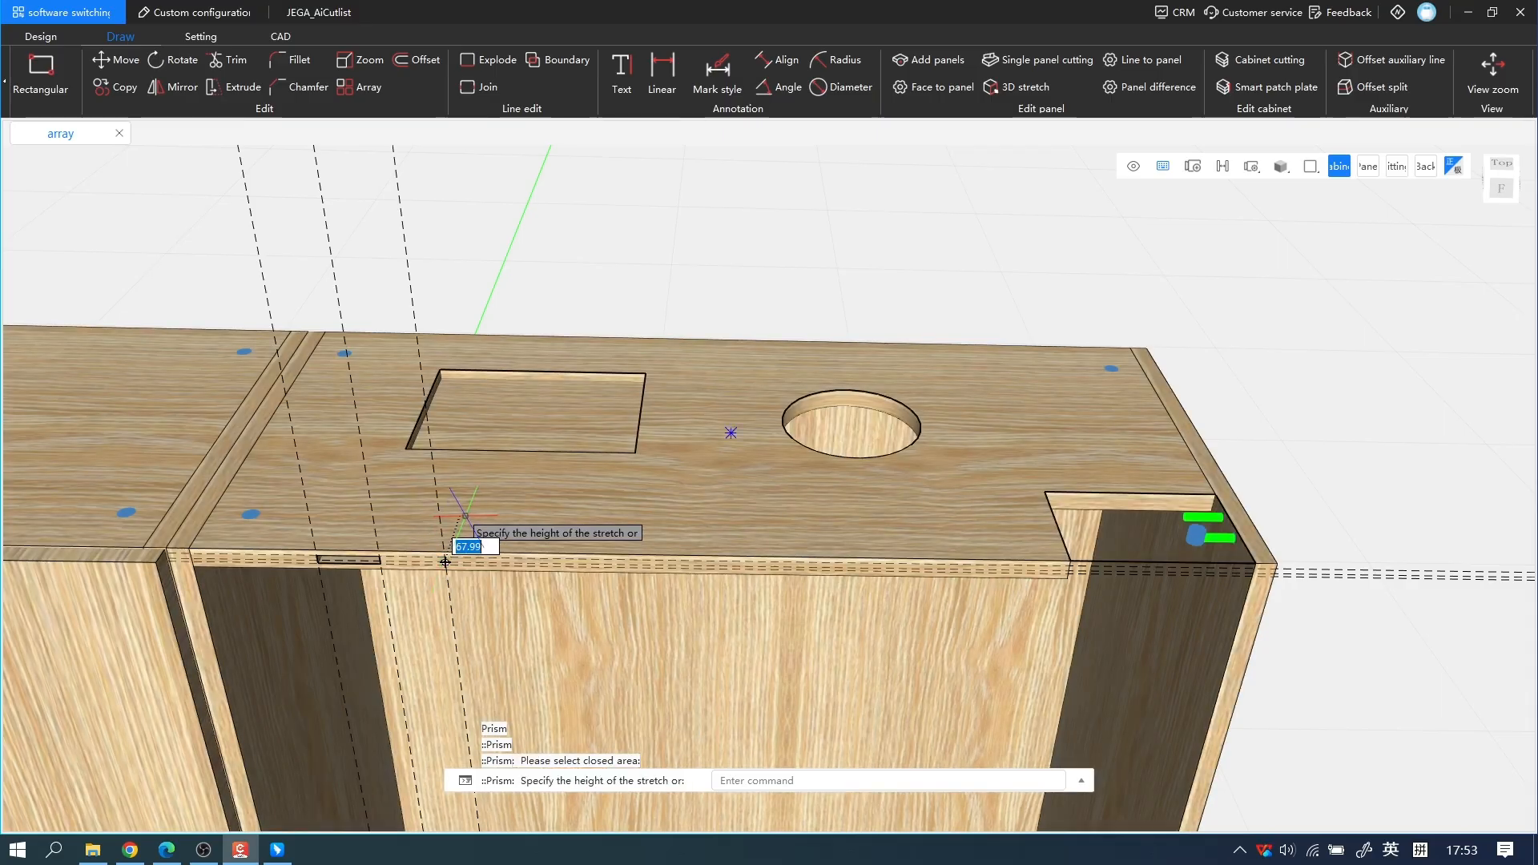
type("20")
key("Return")
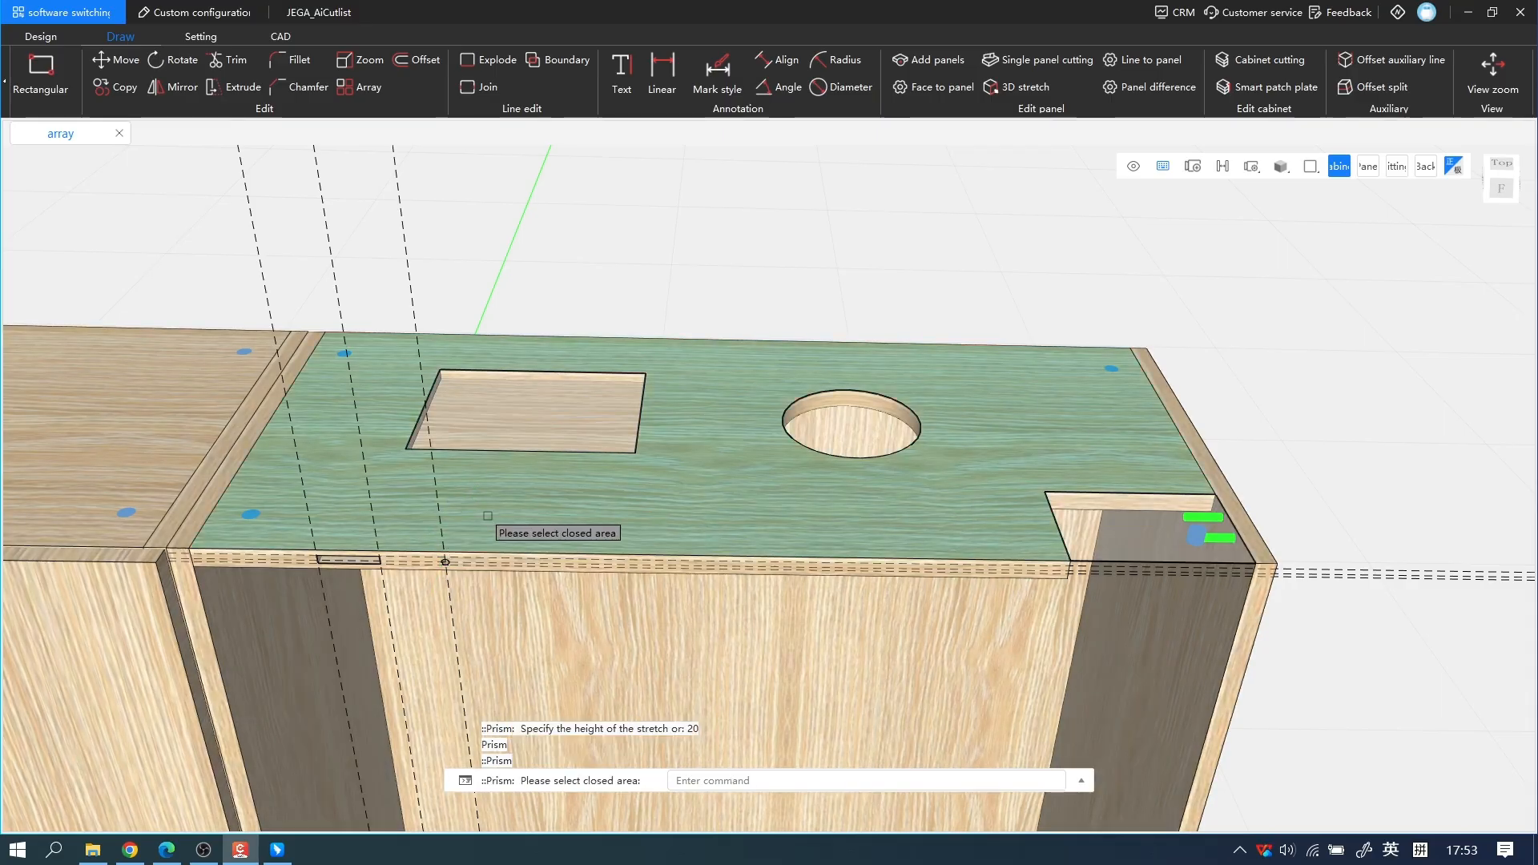
key("Escape")
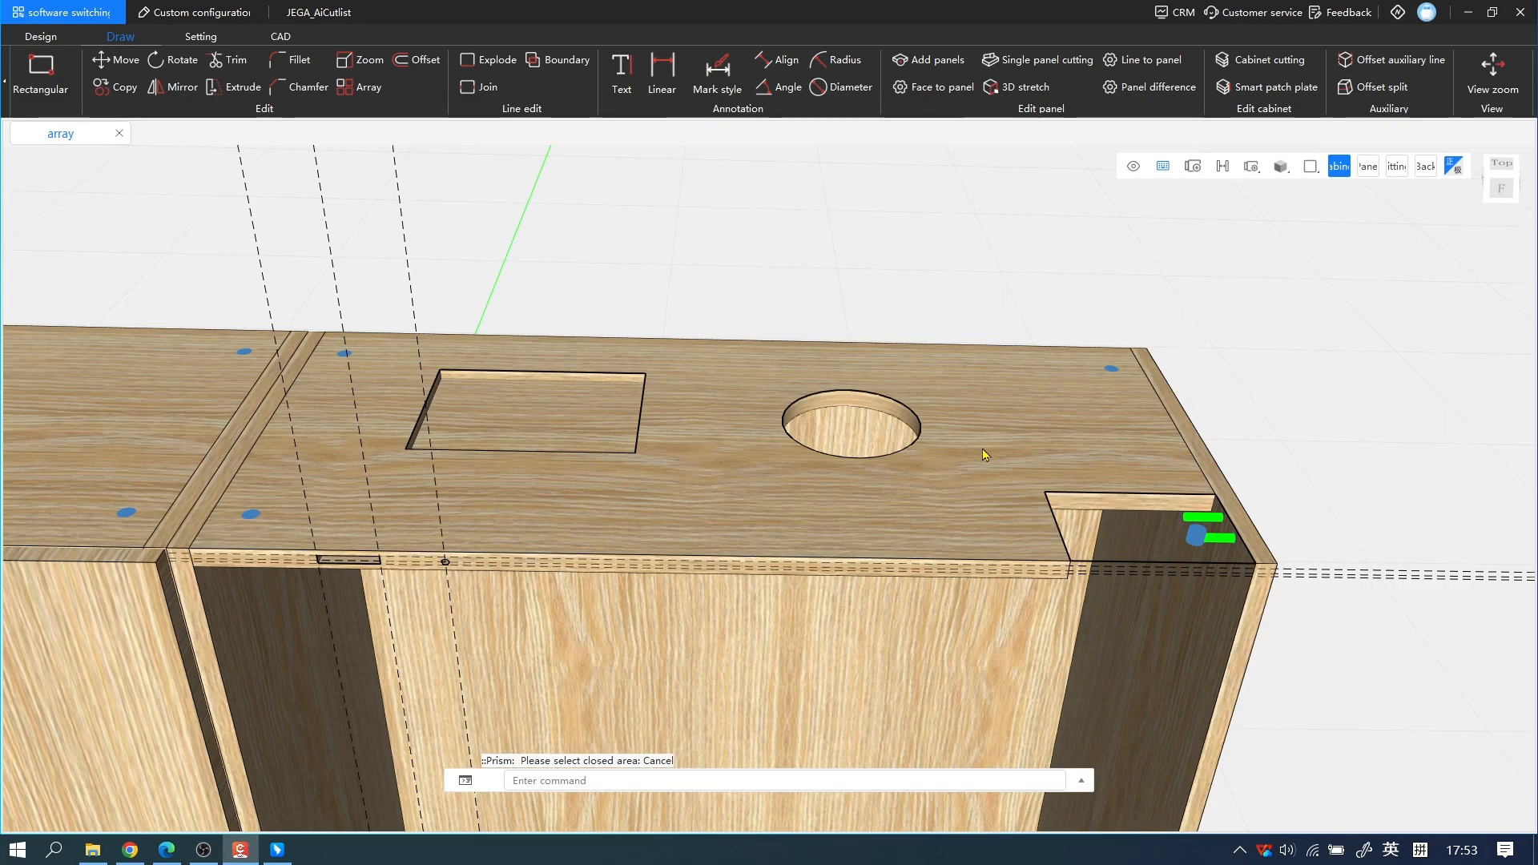
Step: Select the top panel in panel selection mode and examine its holes, groove and milling in the dimension drawing
left_click(957, 468)
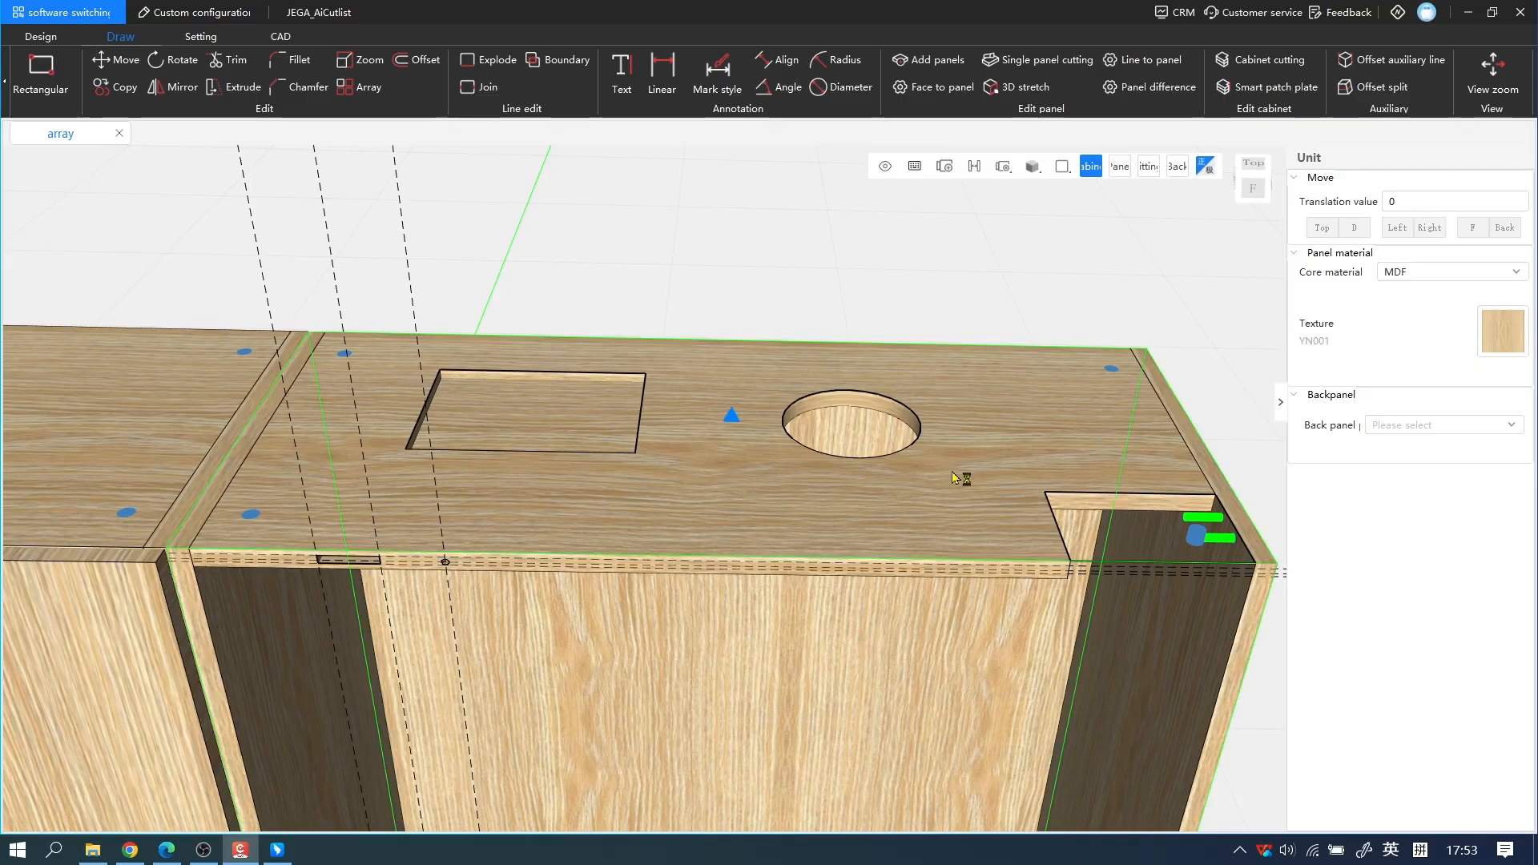
left_click(1119, 166)
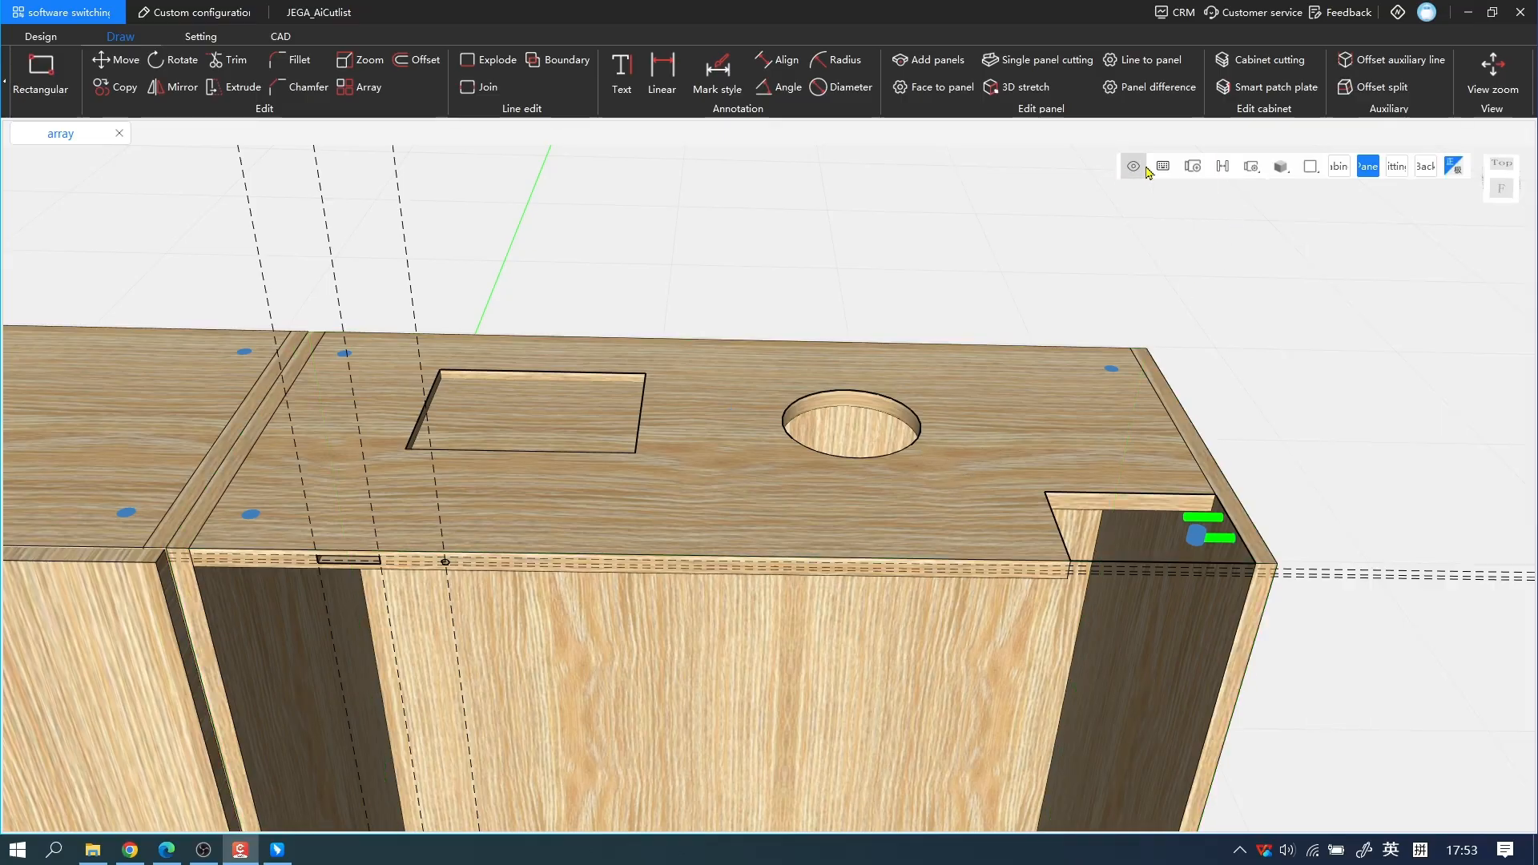
left_click(831, 497)
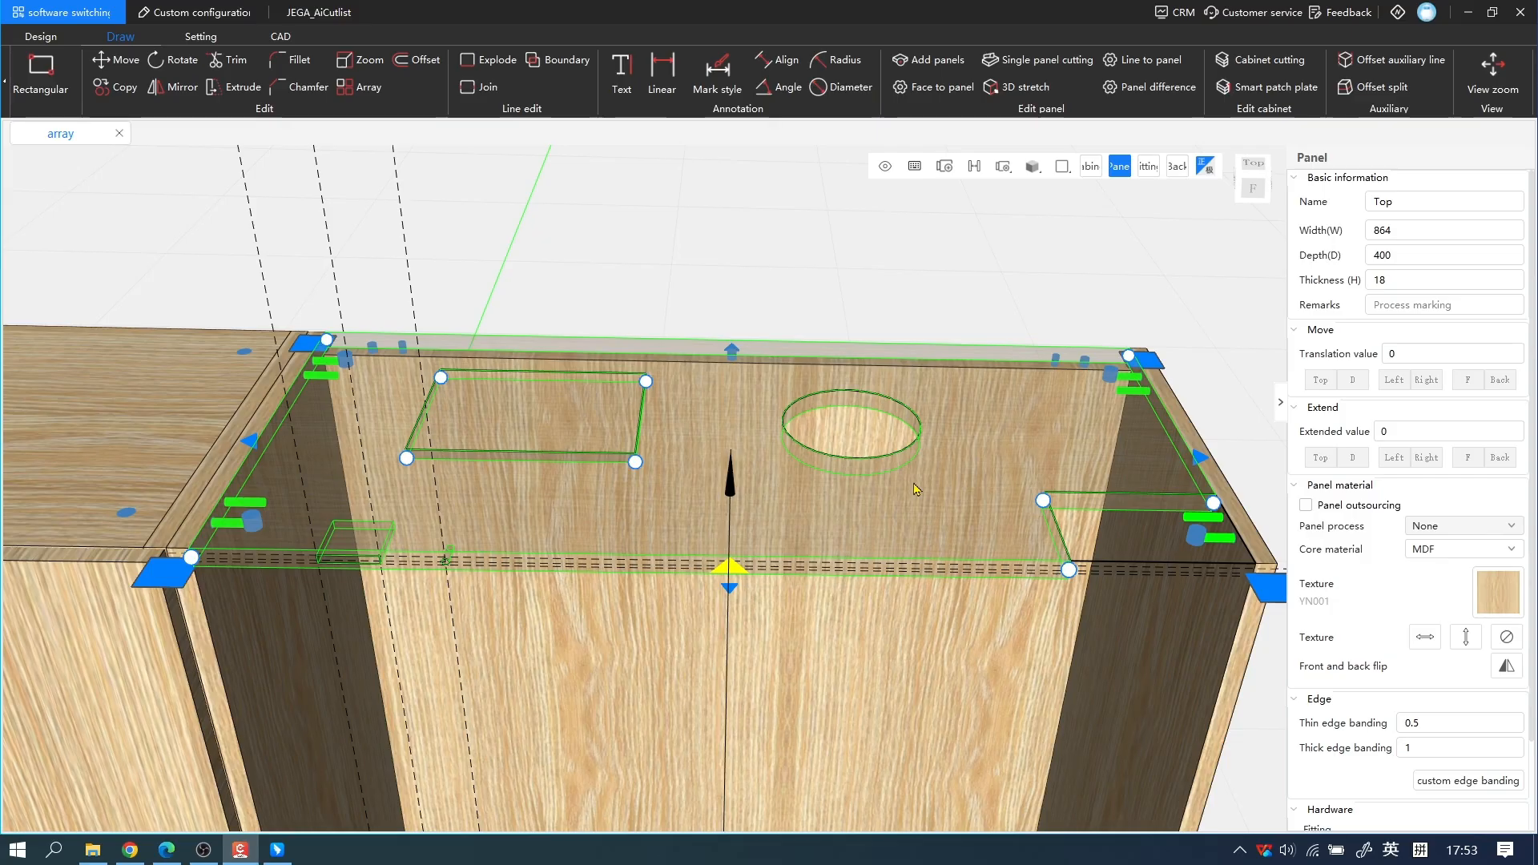
right_click(823, 496)
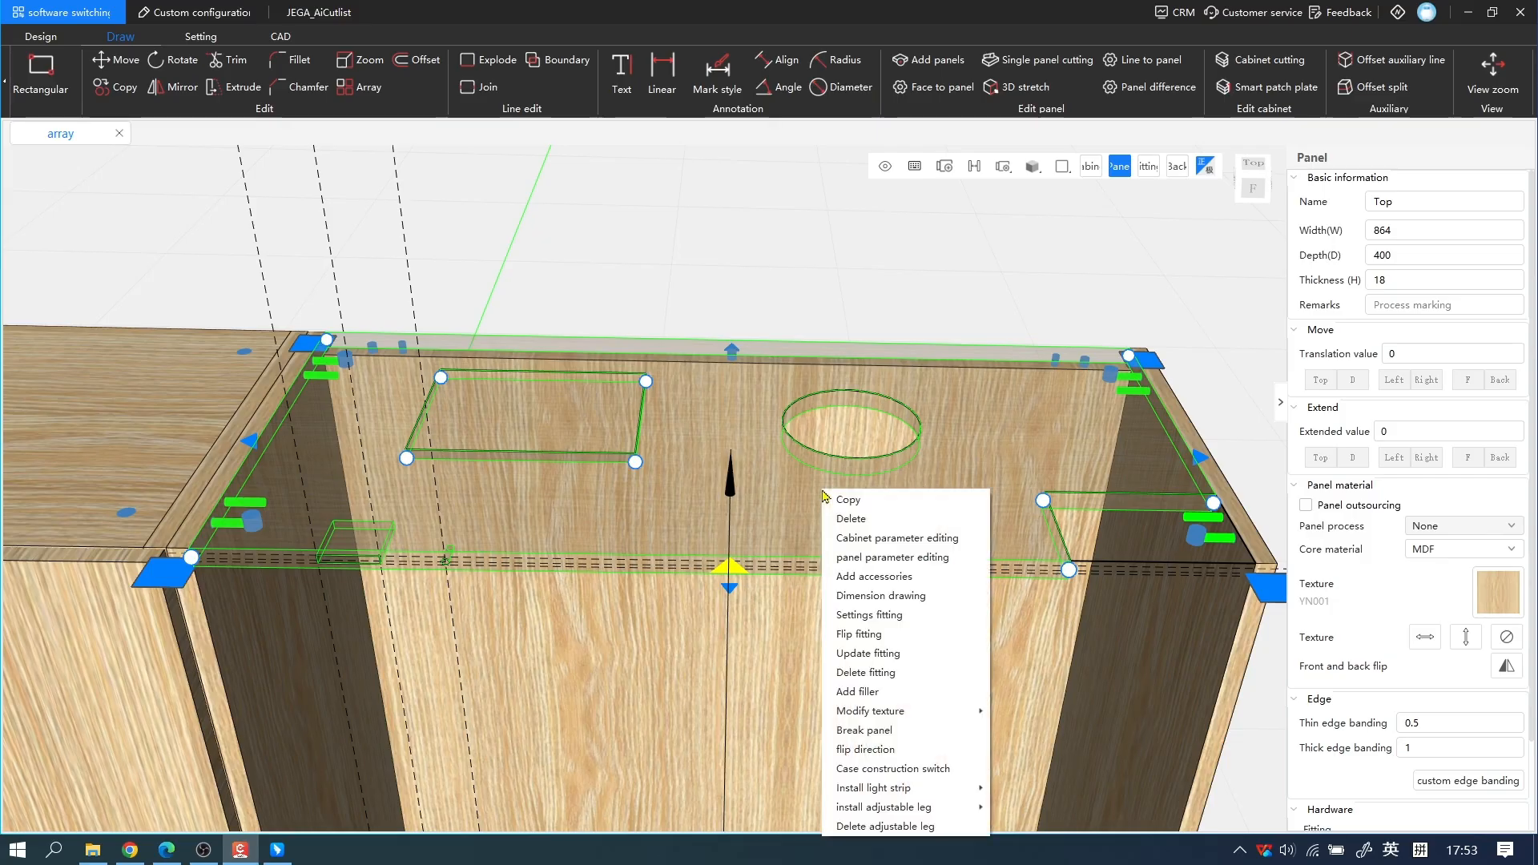
left_click(930, 596)
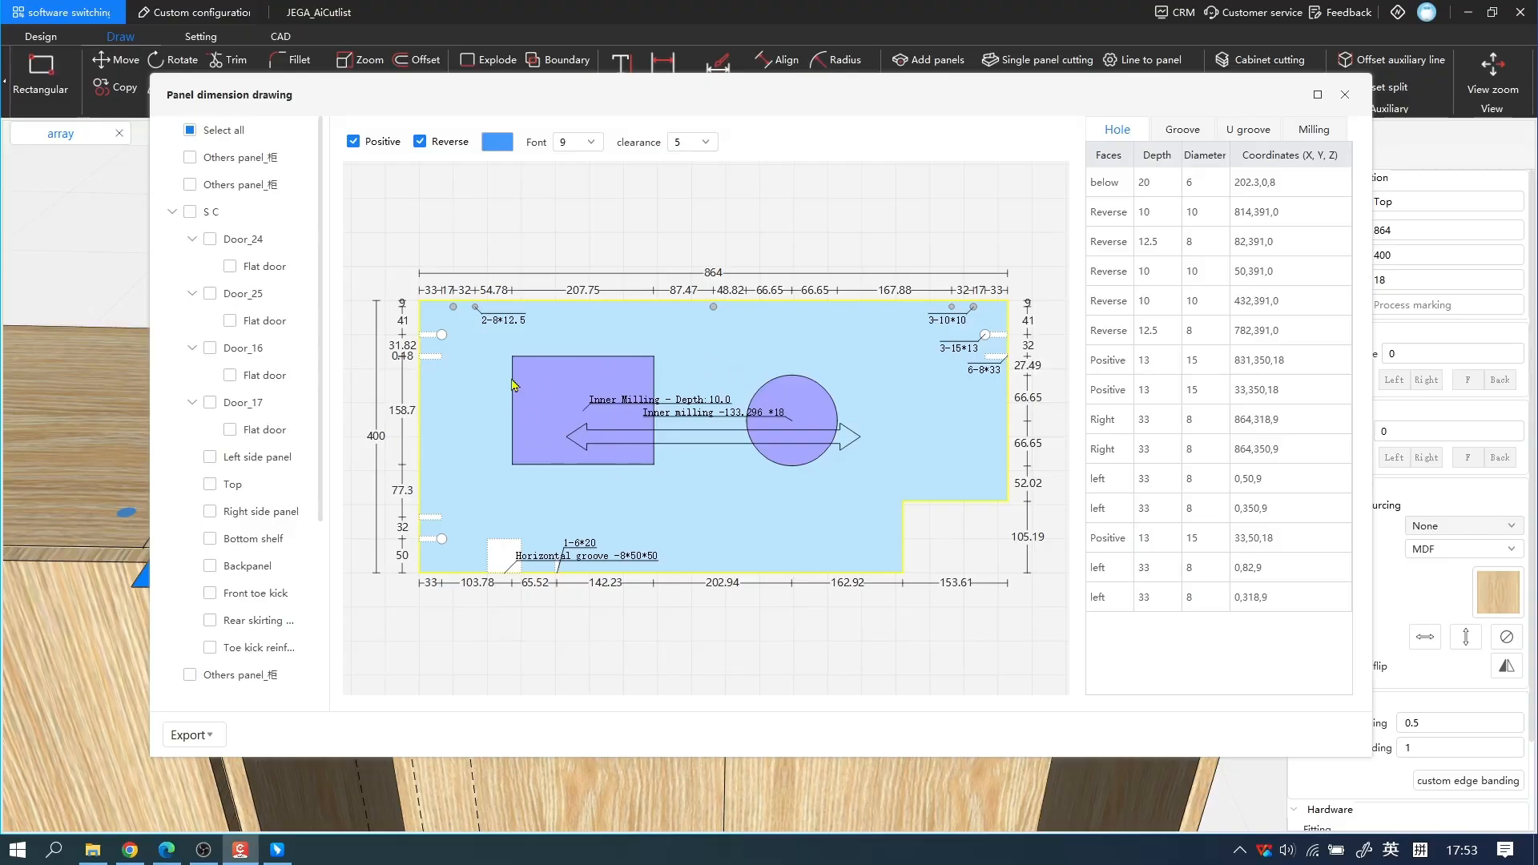
left_click(1344, 95)
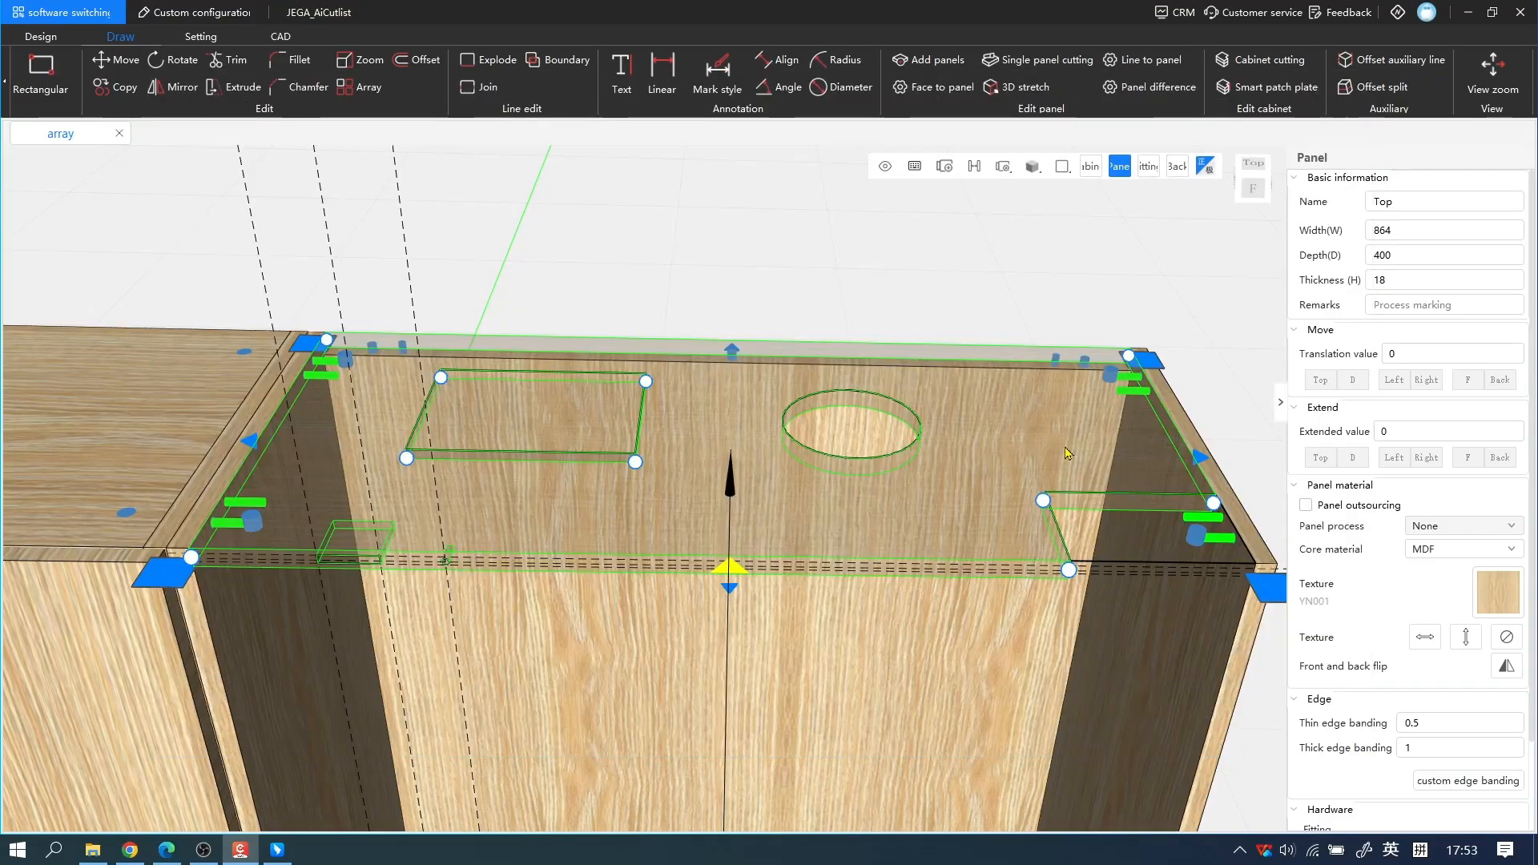
Step: Update the top panel's fittings using the default hardware configurations with inter-cabinet installation enabled
right_click(948, 415)
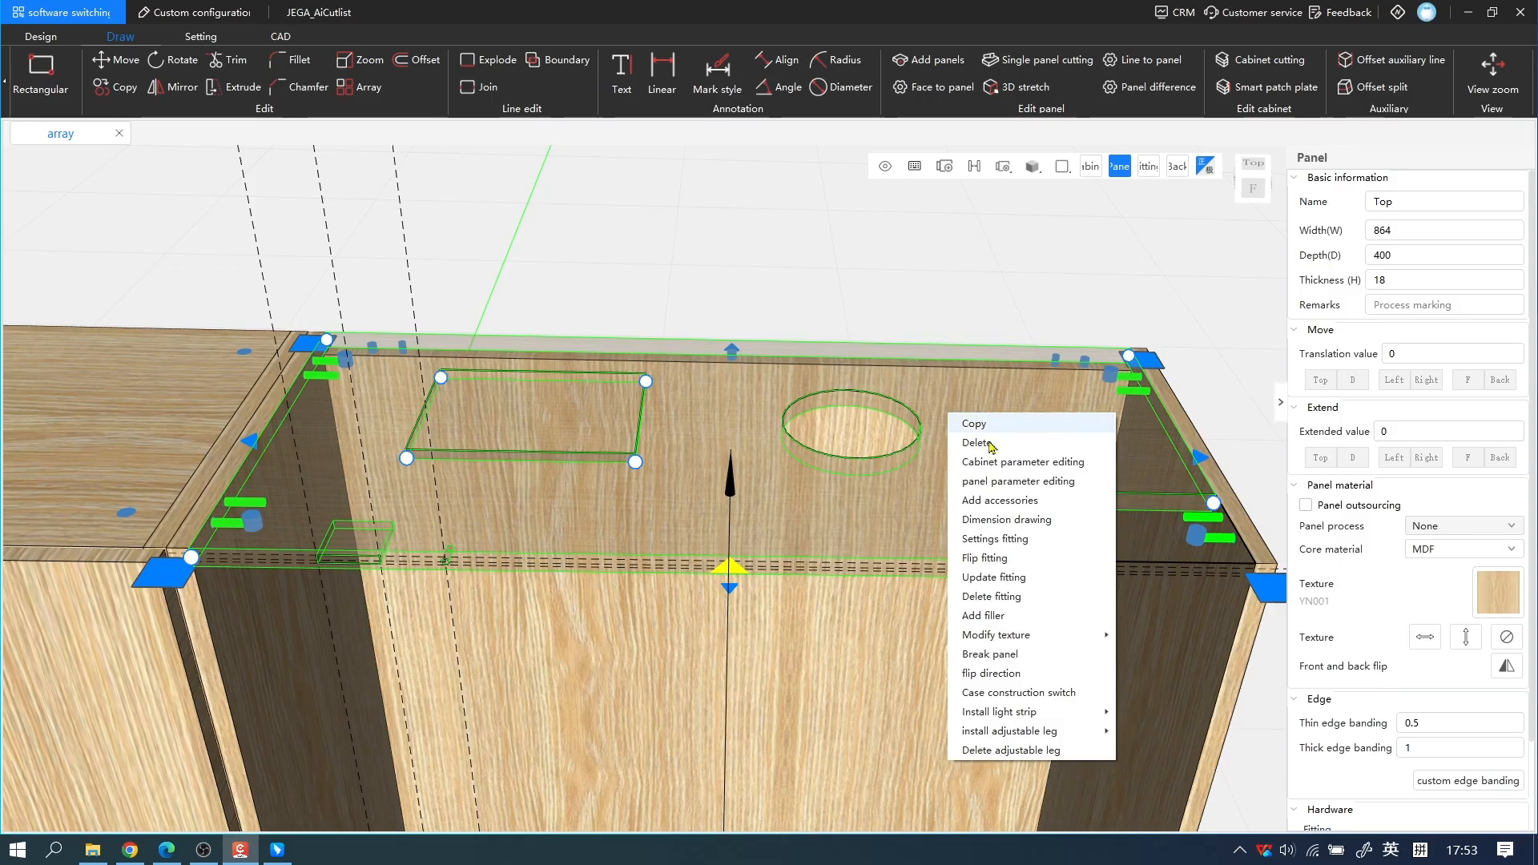
left_click(993, 578)
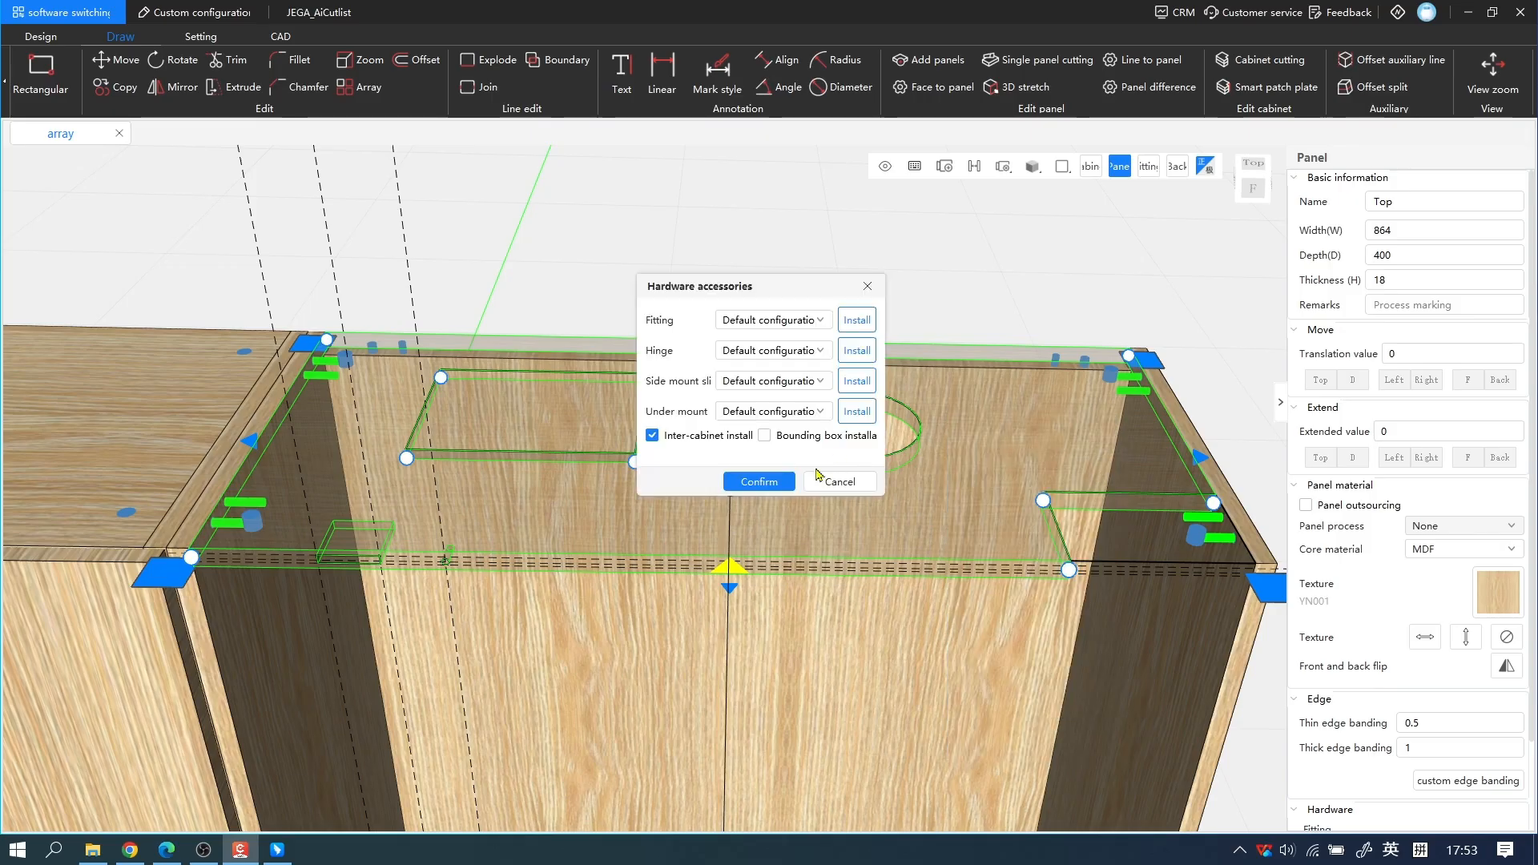
left_click(759, 480)
Step: Draw a circle on the upper part of the left cabinet's left door
left_click_drag(996, 285, 1024, 402)
scroll(1022, 401, "down", 5)
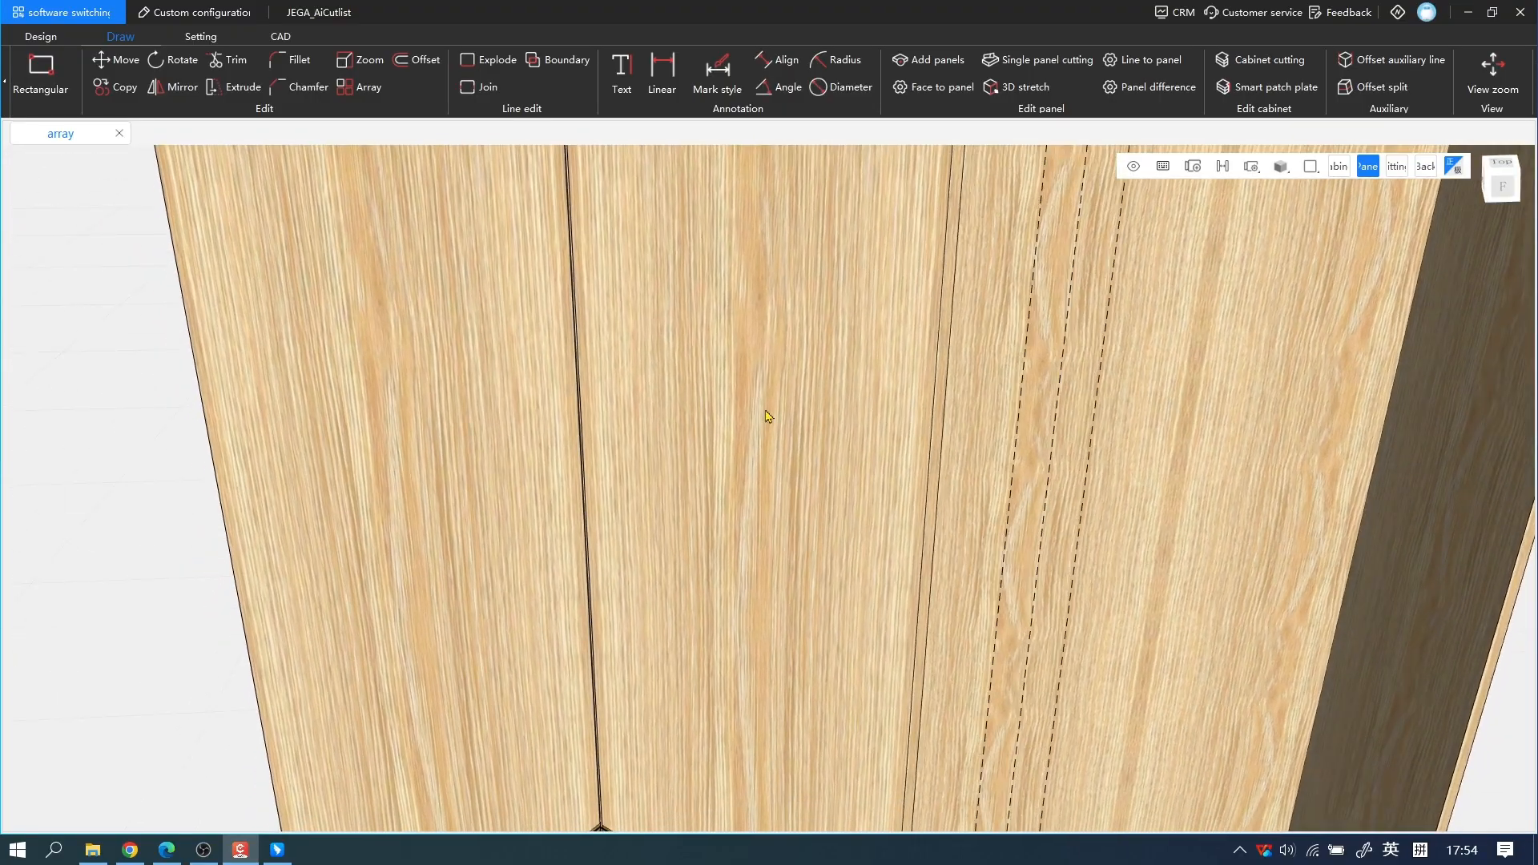
scroll(790, 401, "down", 2)
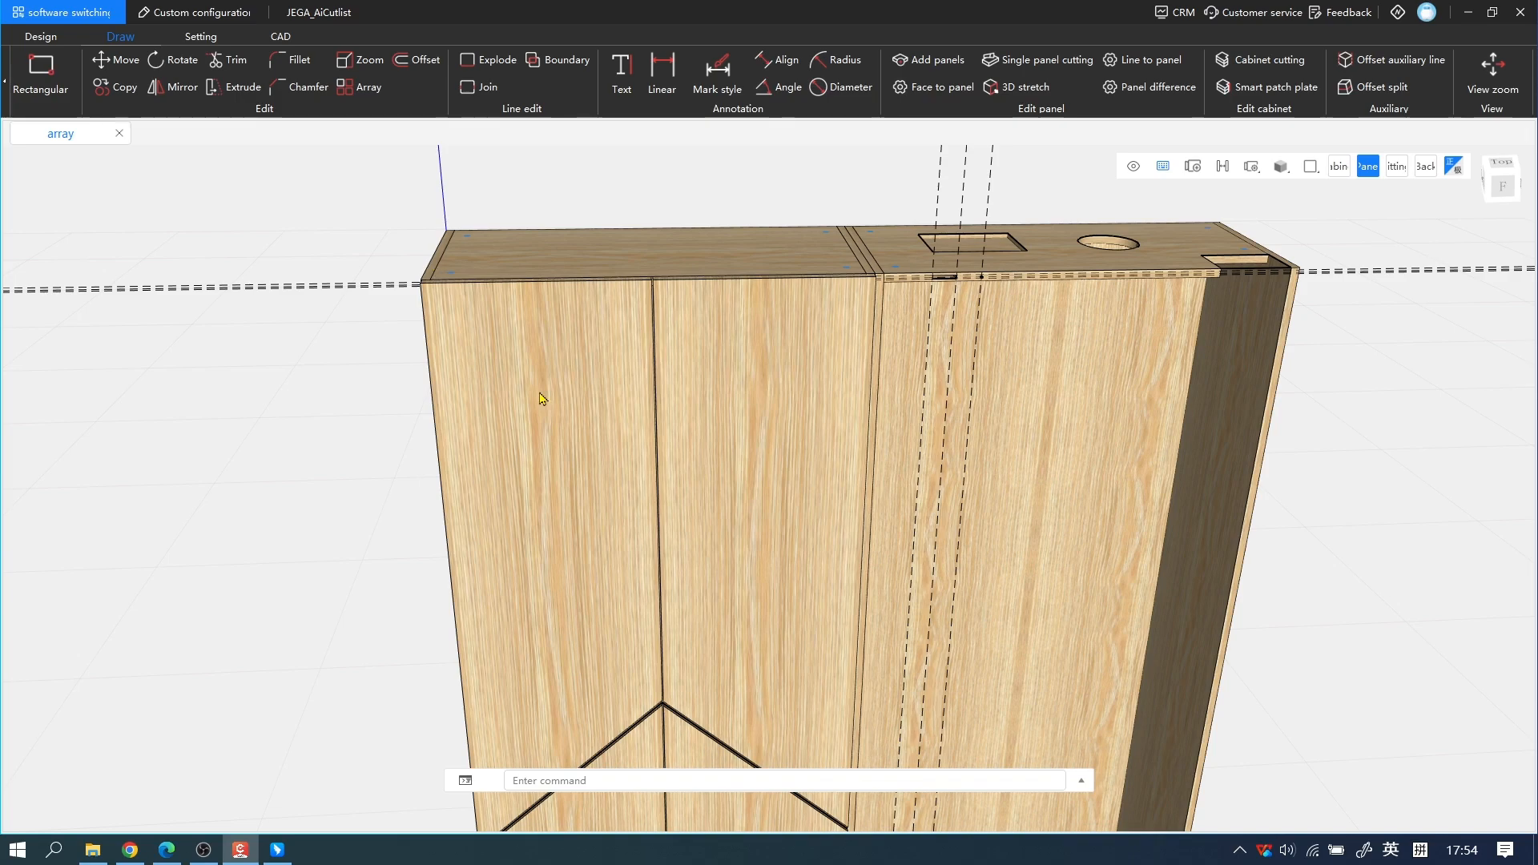
type("c")
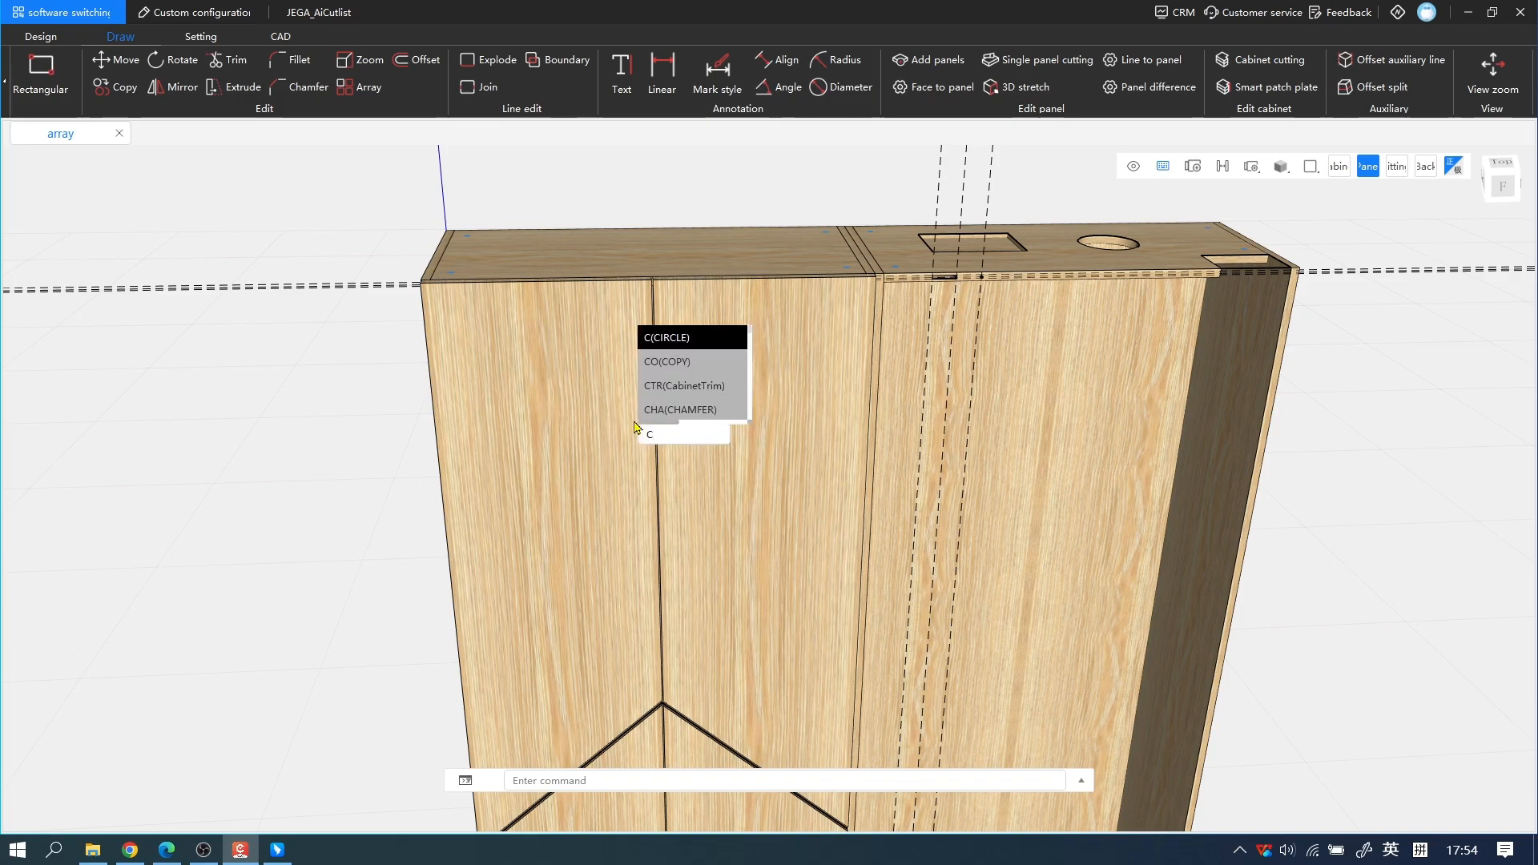
key("Return")
left_click(583, 411)
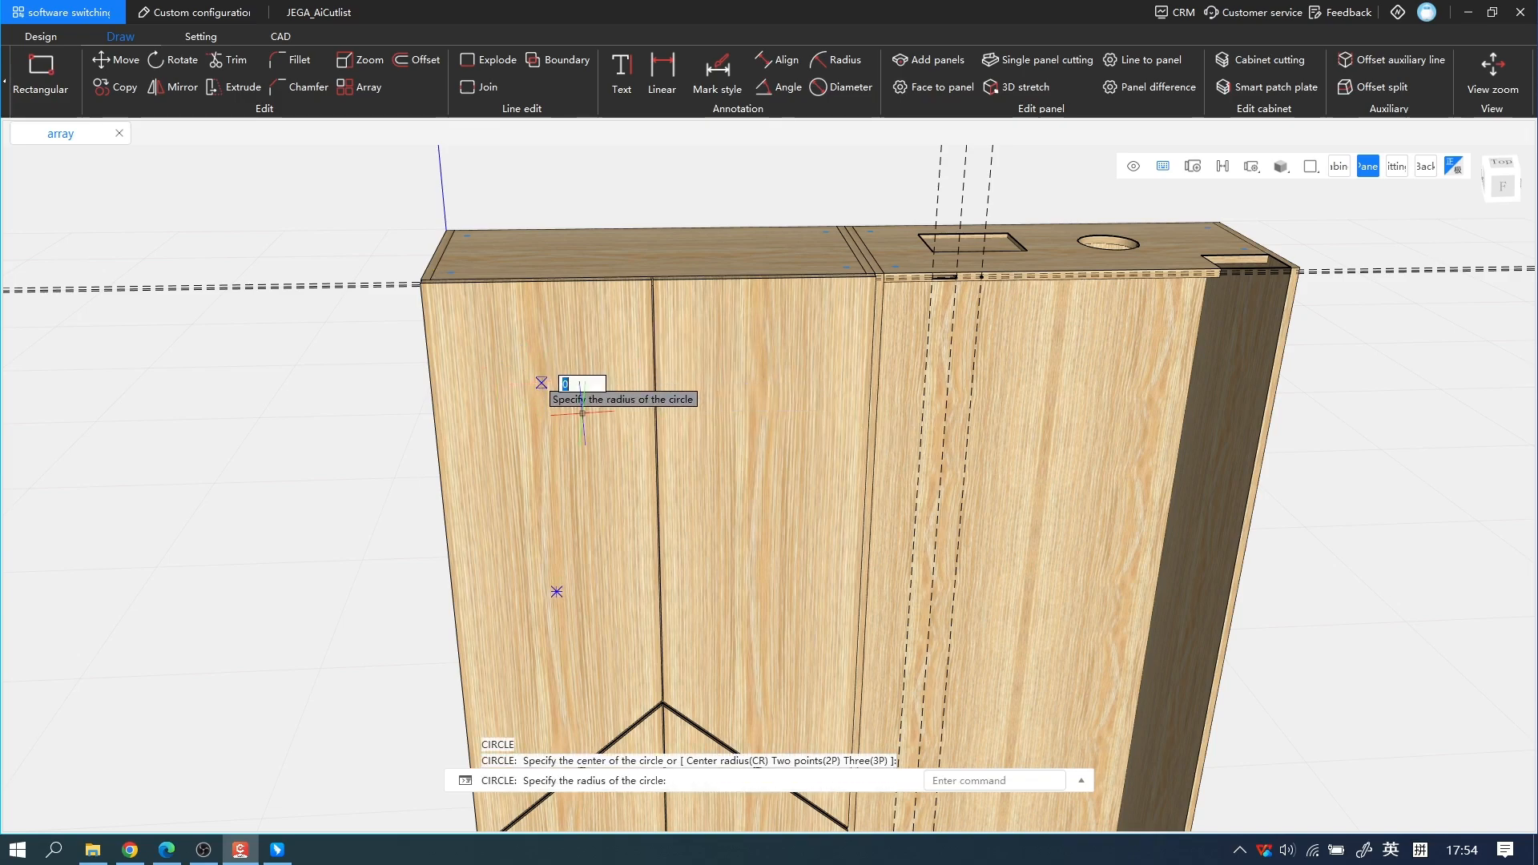
left_click(582, 431)
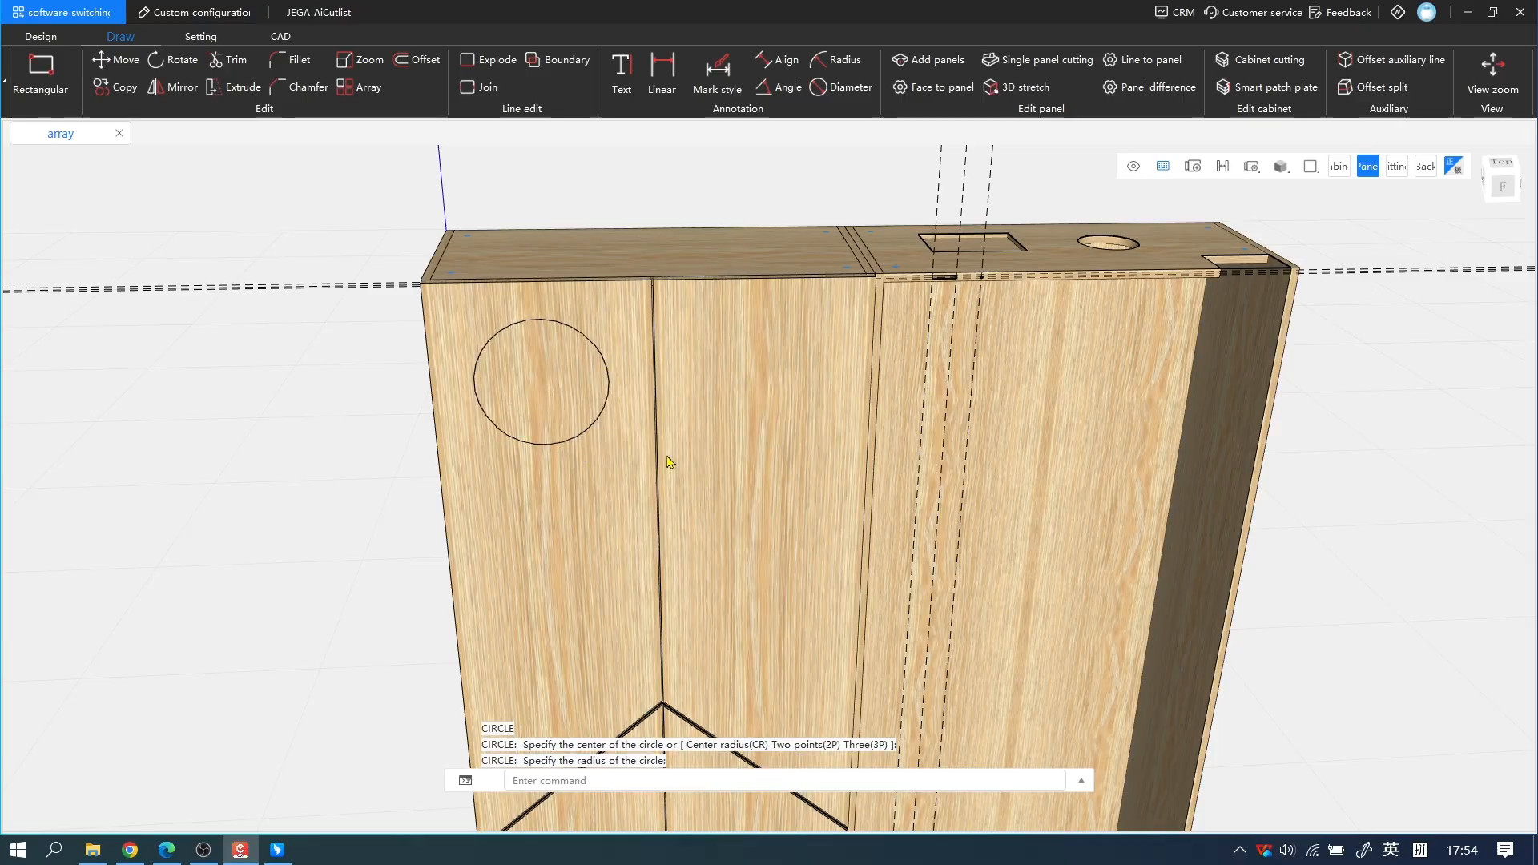
Step: Draw a second, slightly larger circle on the same door, below the first one
key("Return")
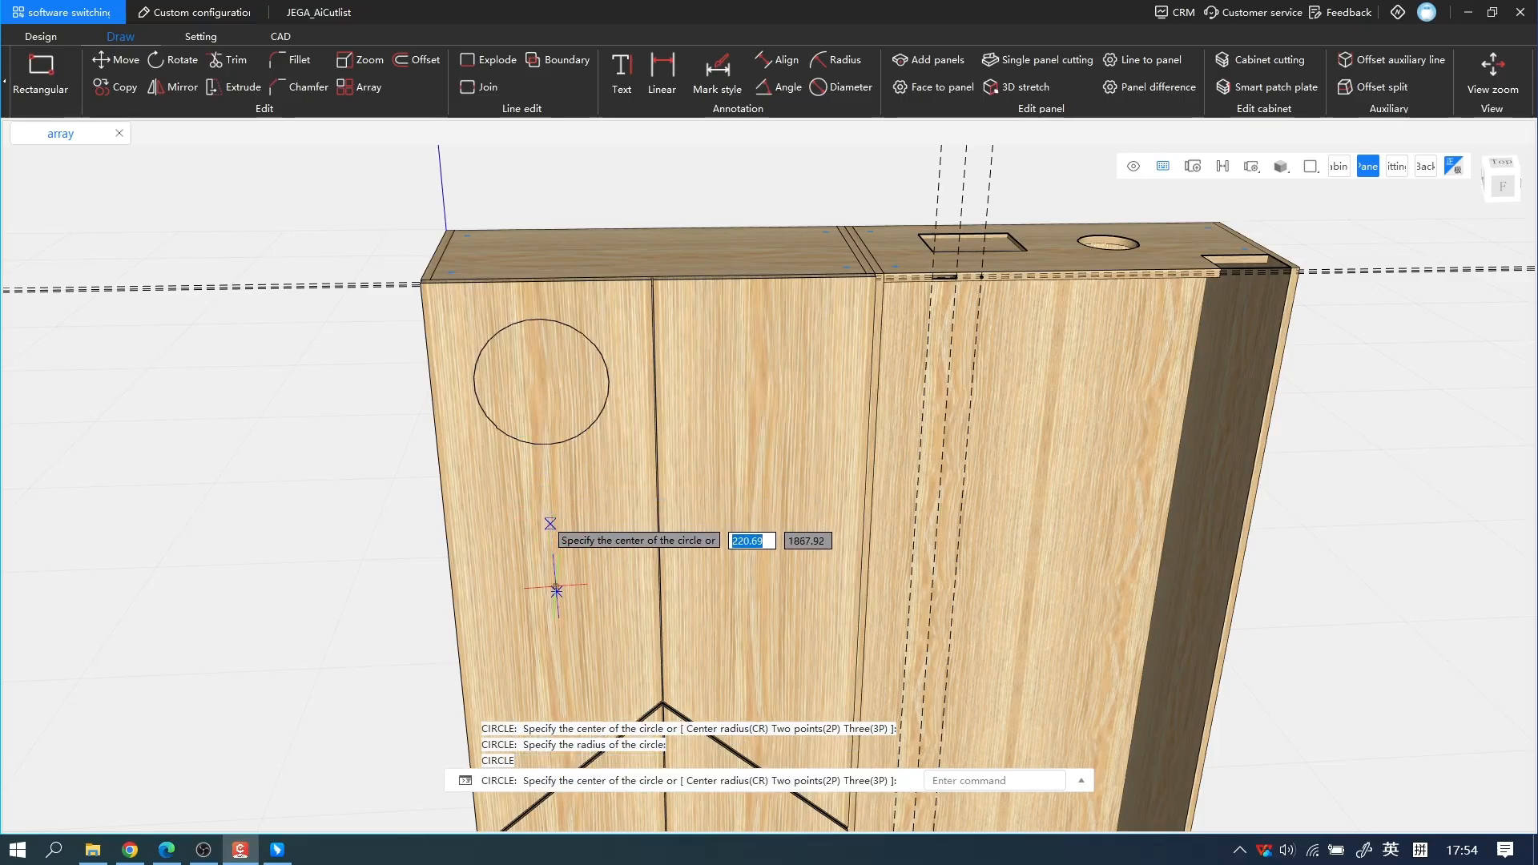
left_click(557, 592)
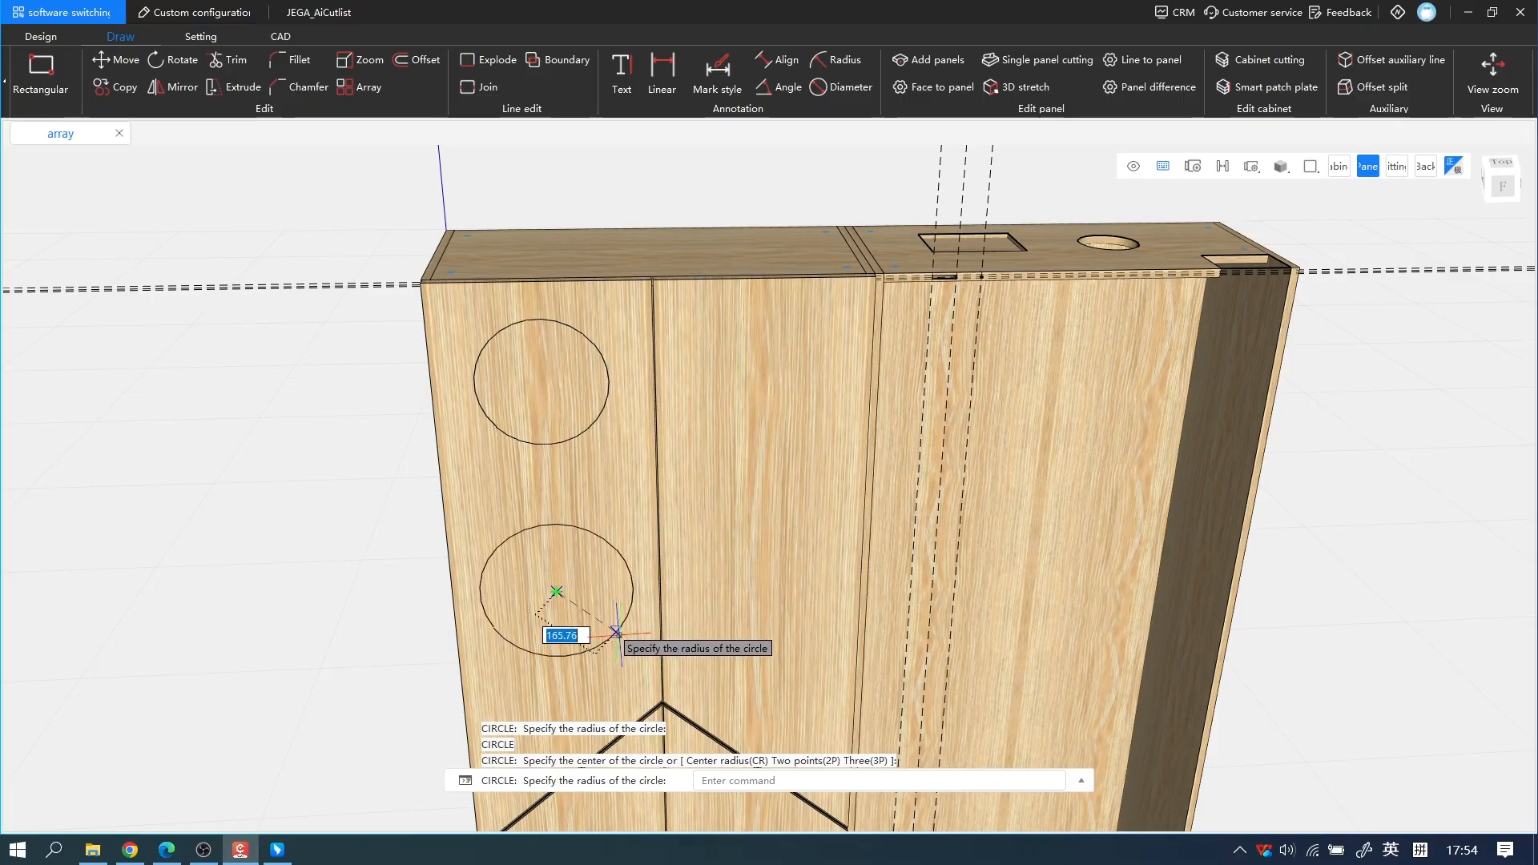
left_click(638, 612)
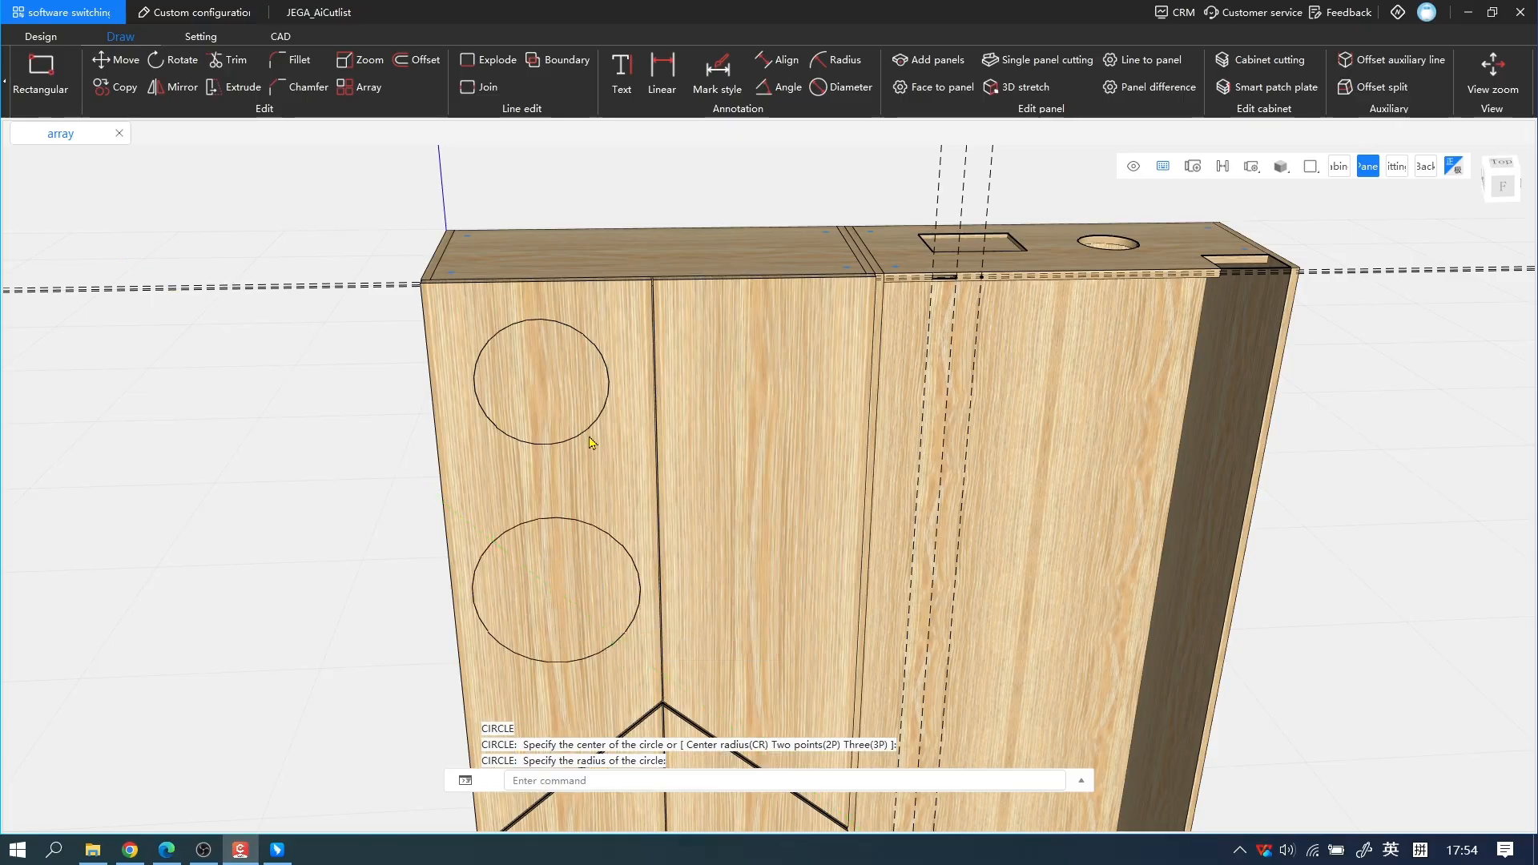
Step: 3D stretch the upper circle on the left door into the door panel
right_click(550, 413)
left_click(588, 322)
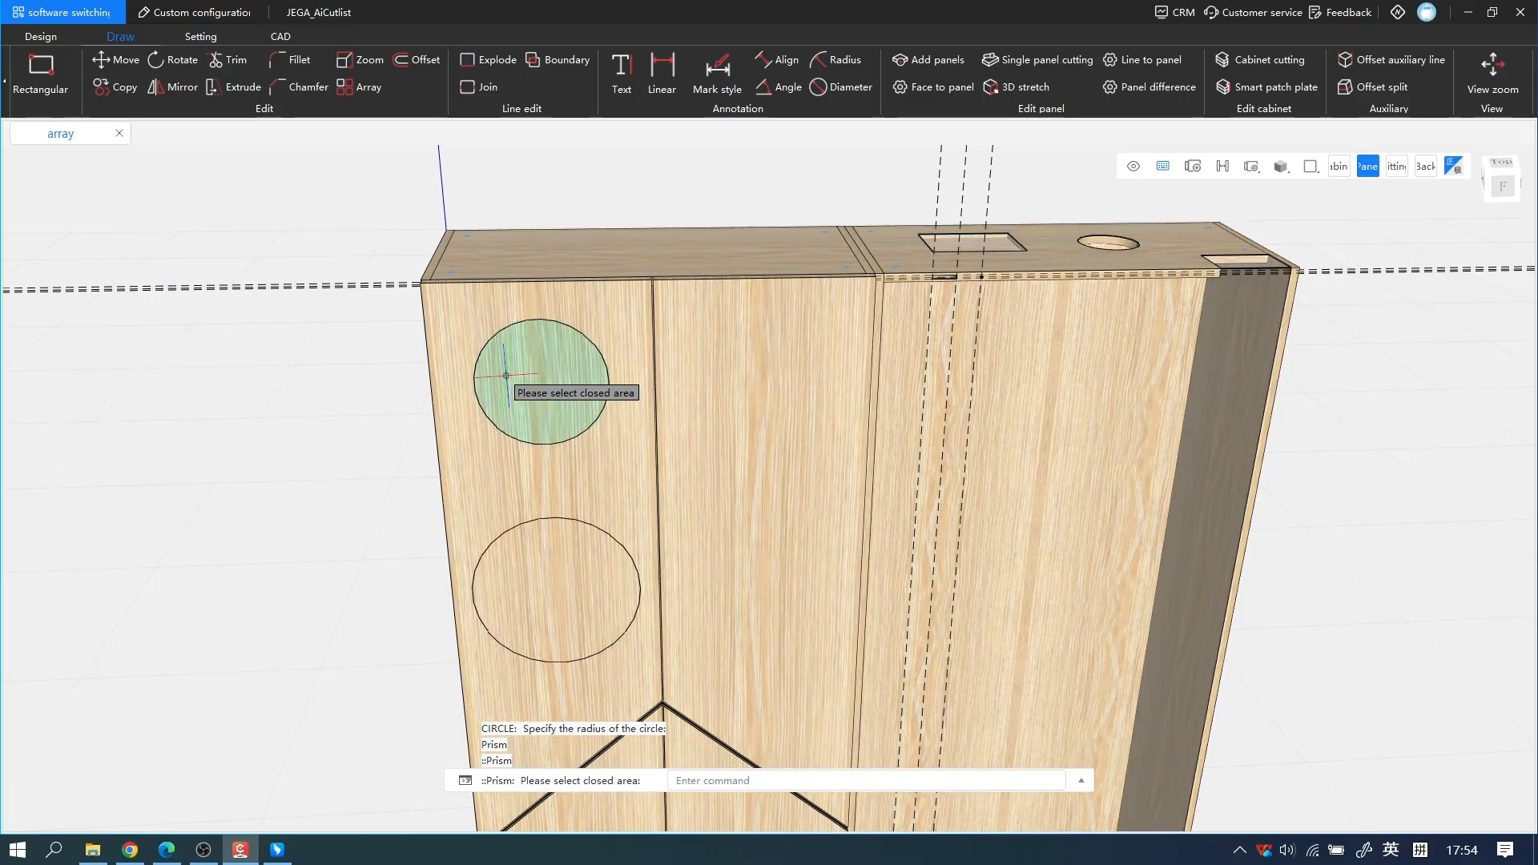
left_click(506, 376)
type("18")
key("Return")
Step: 3D stretch the lower circle on the left cabinet's left door by 18
left_click(572, 584)
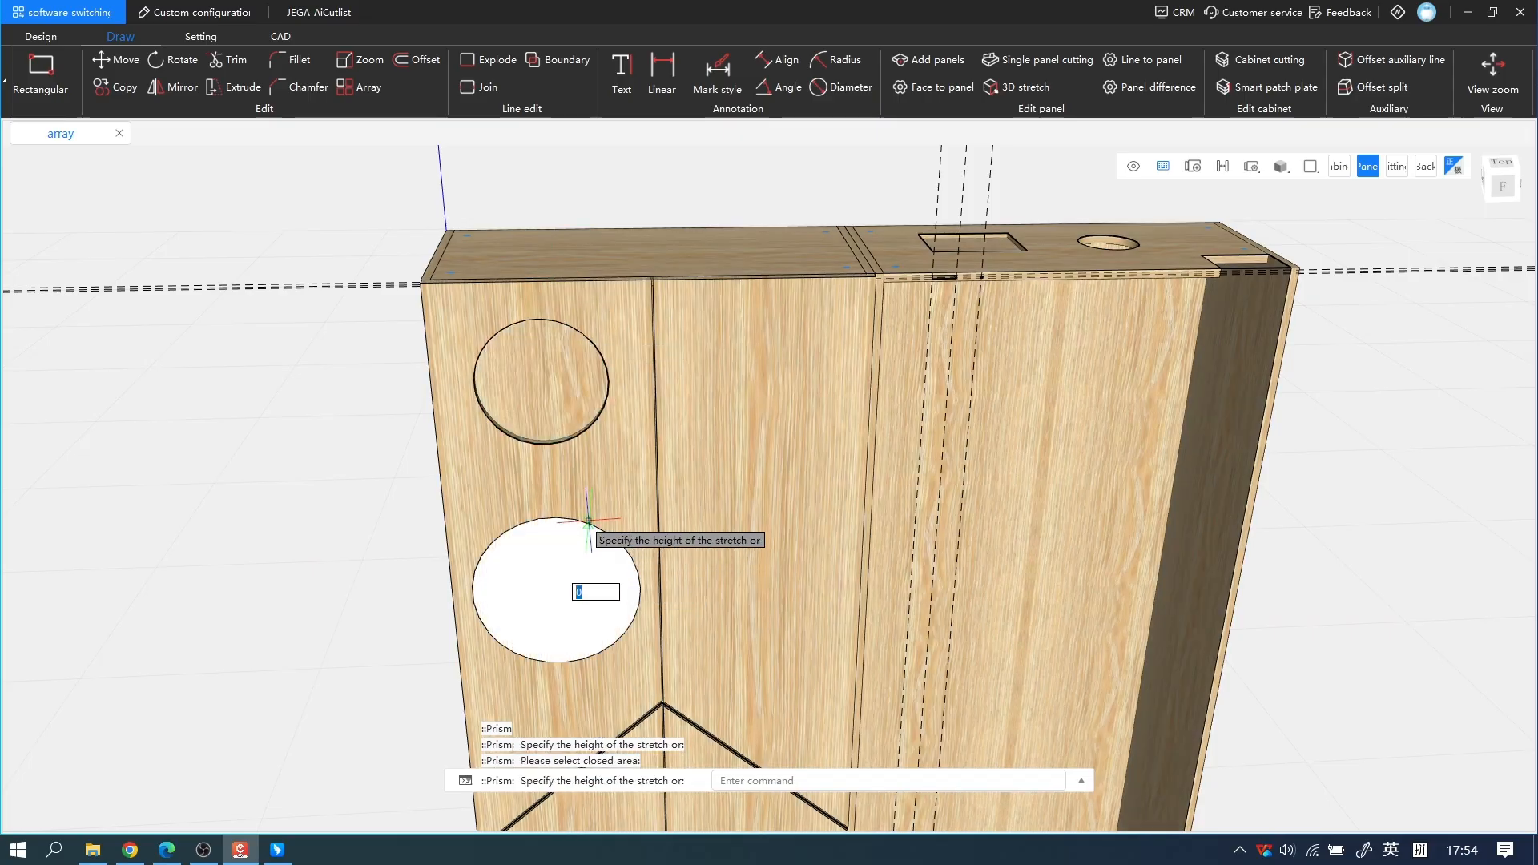
type("18")
key("Return")
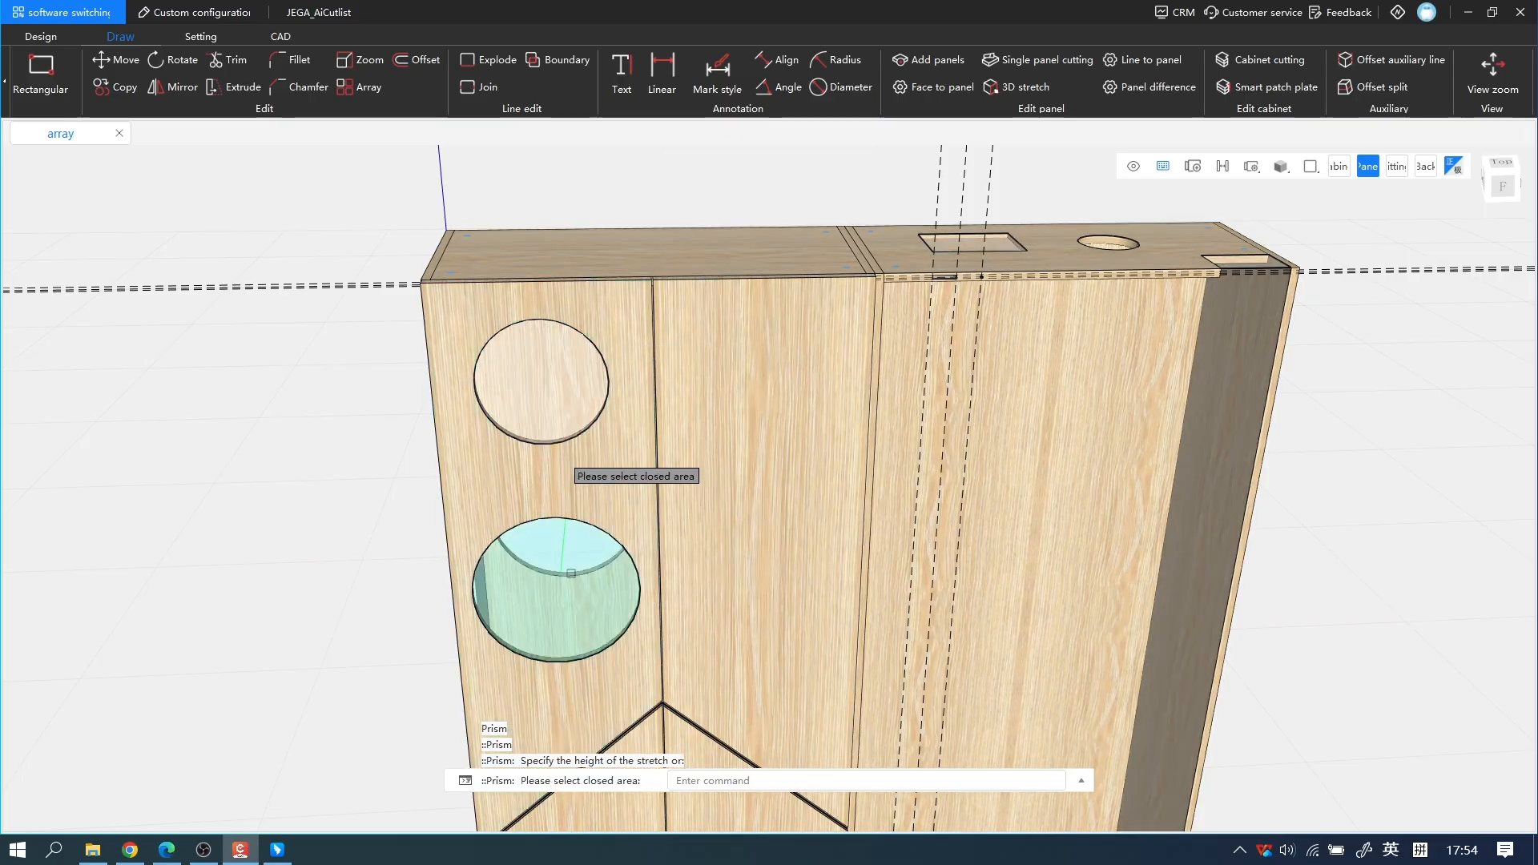
middle_click_drag(640, 504, 632, 470)
scroll(656, 473, "down", 4)
key("Escape")
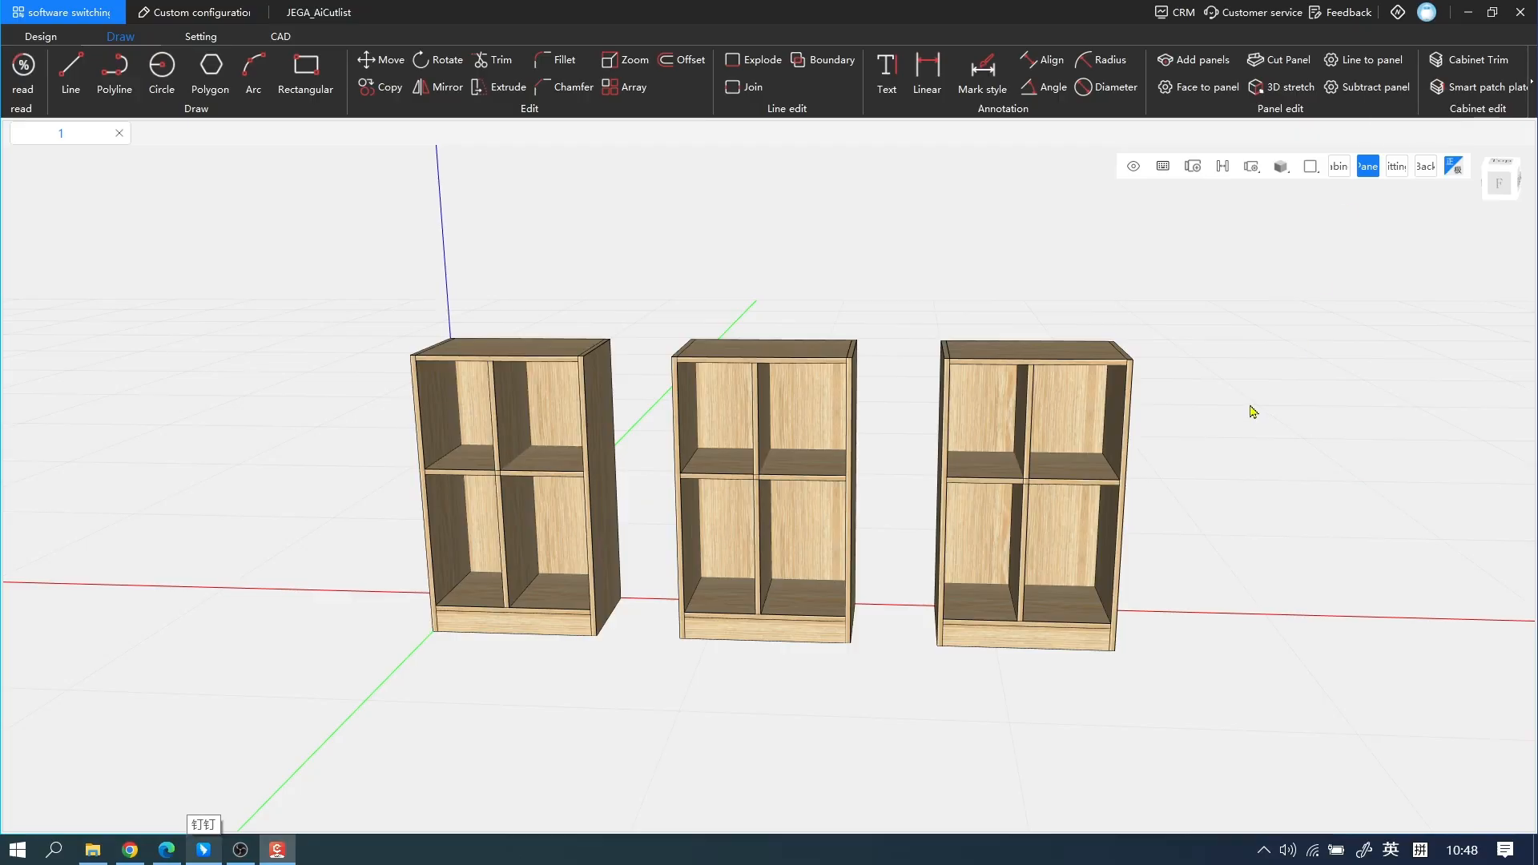
Step: Subtract the horizontal shelf from the vertical divider in the left cabinet with an expansion value of 0
key("ctrl+9")
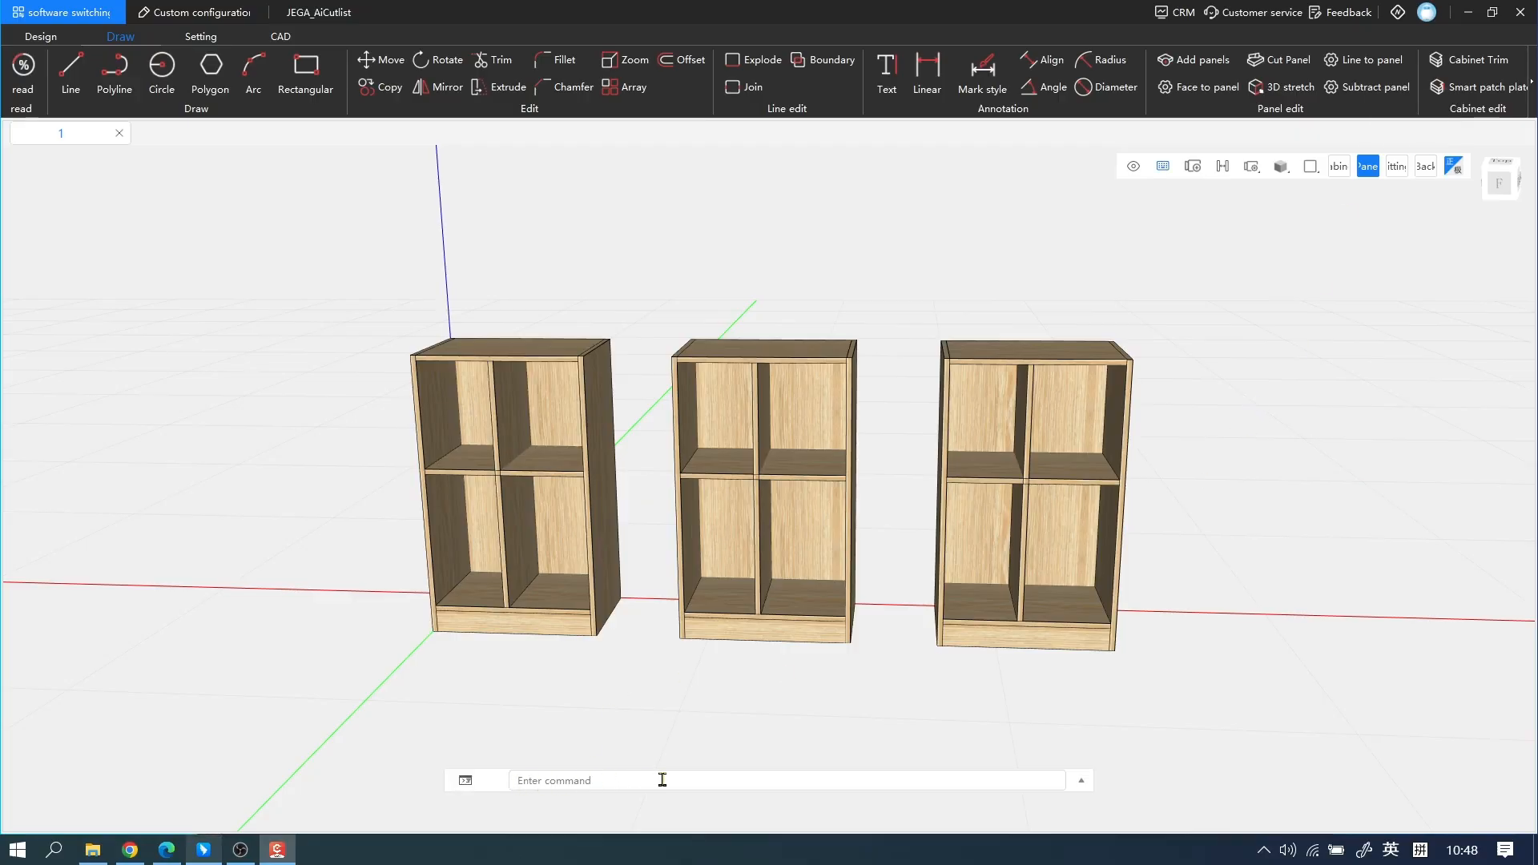
type("DS")
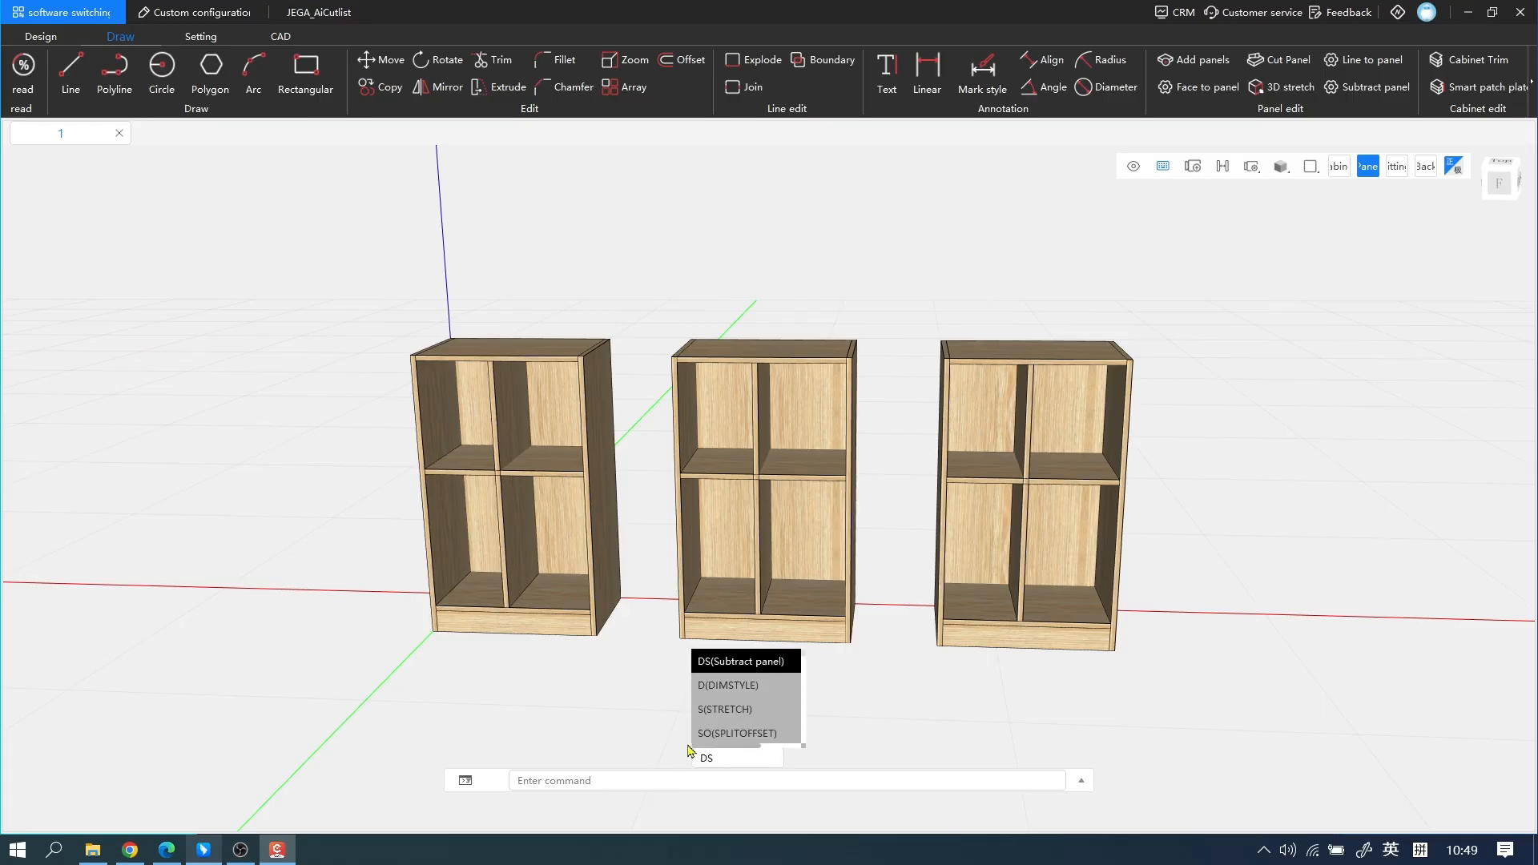
key("Return")
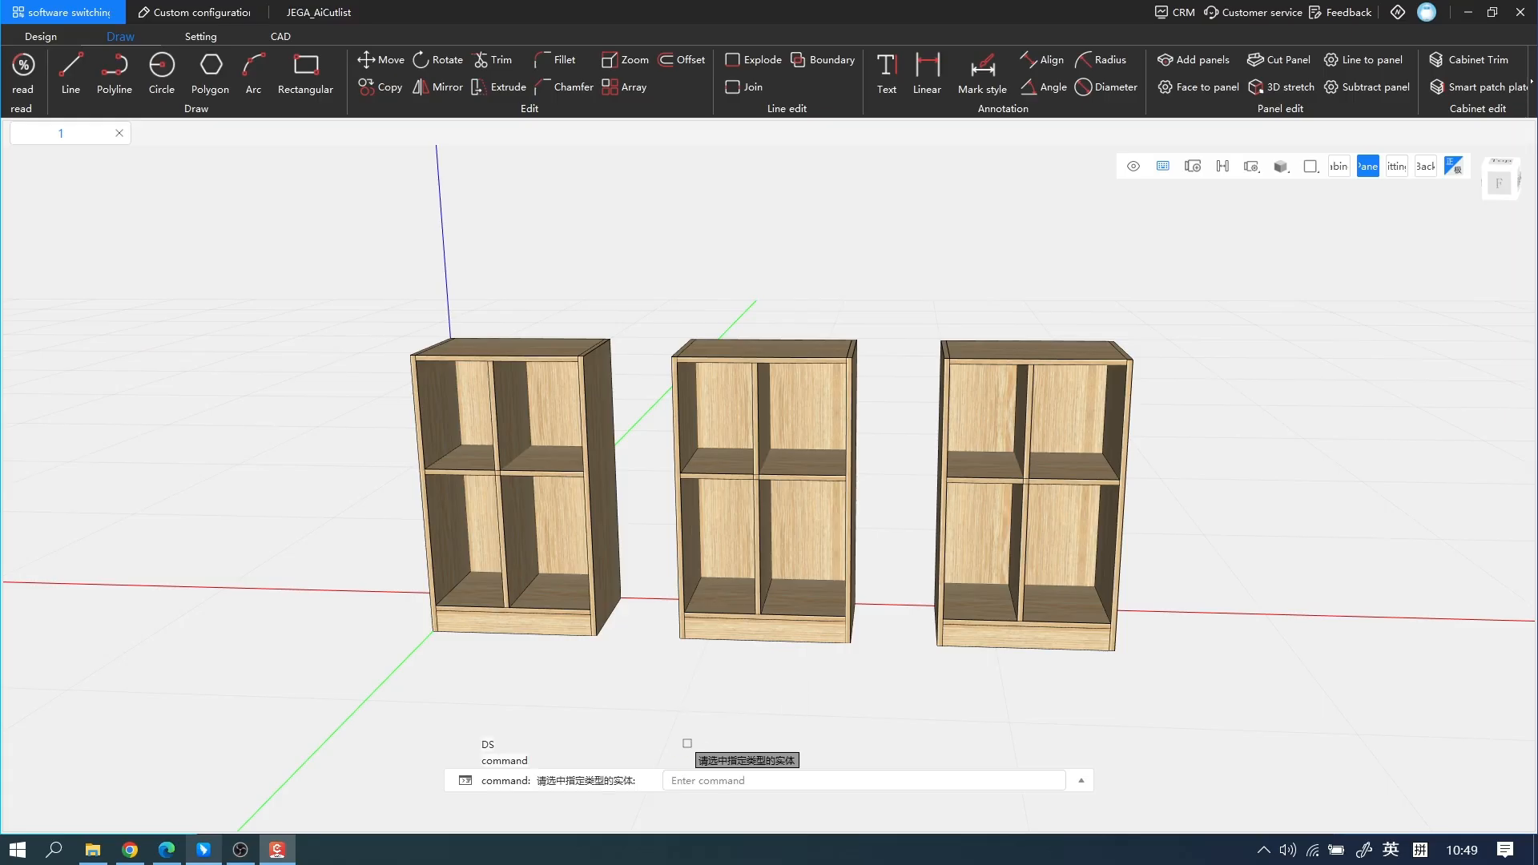
left_click(510, 404)
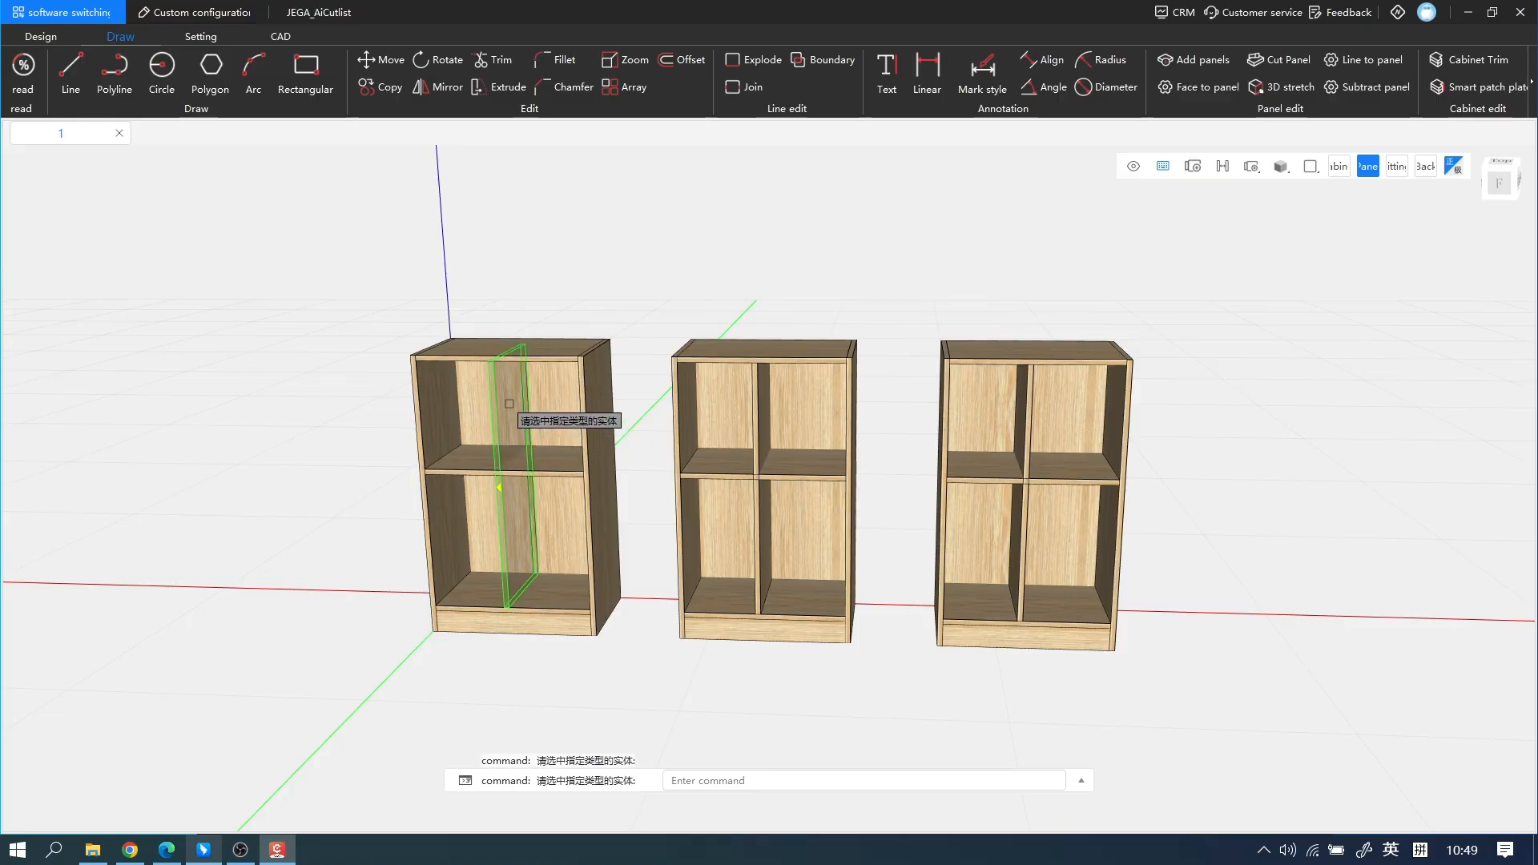
left_click(510, 403)
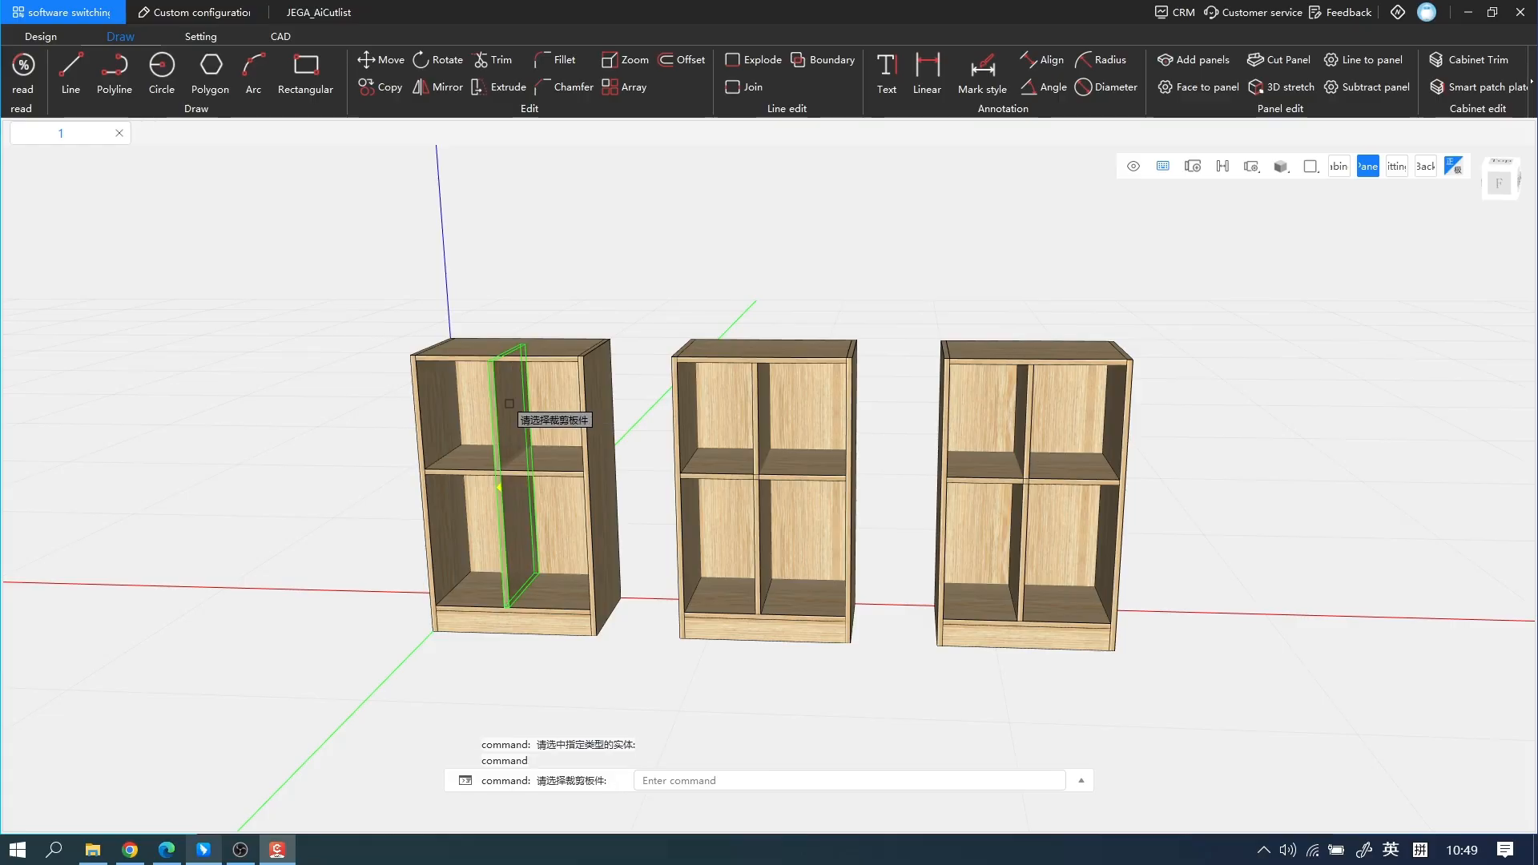
left_click(568, 461)
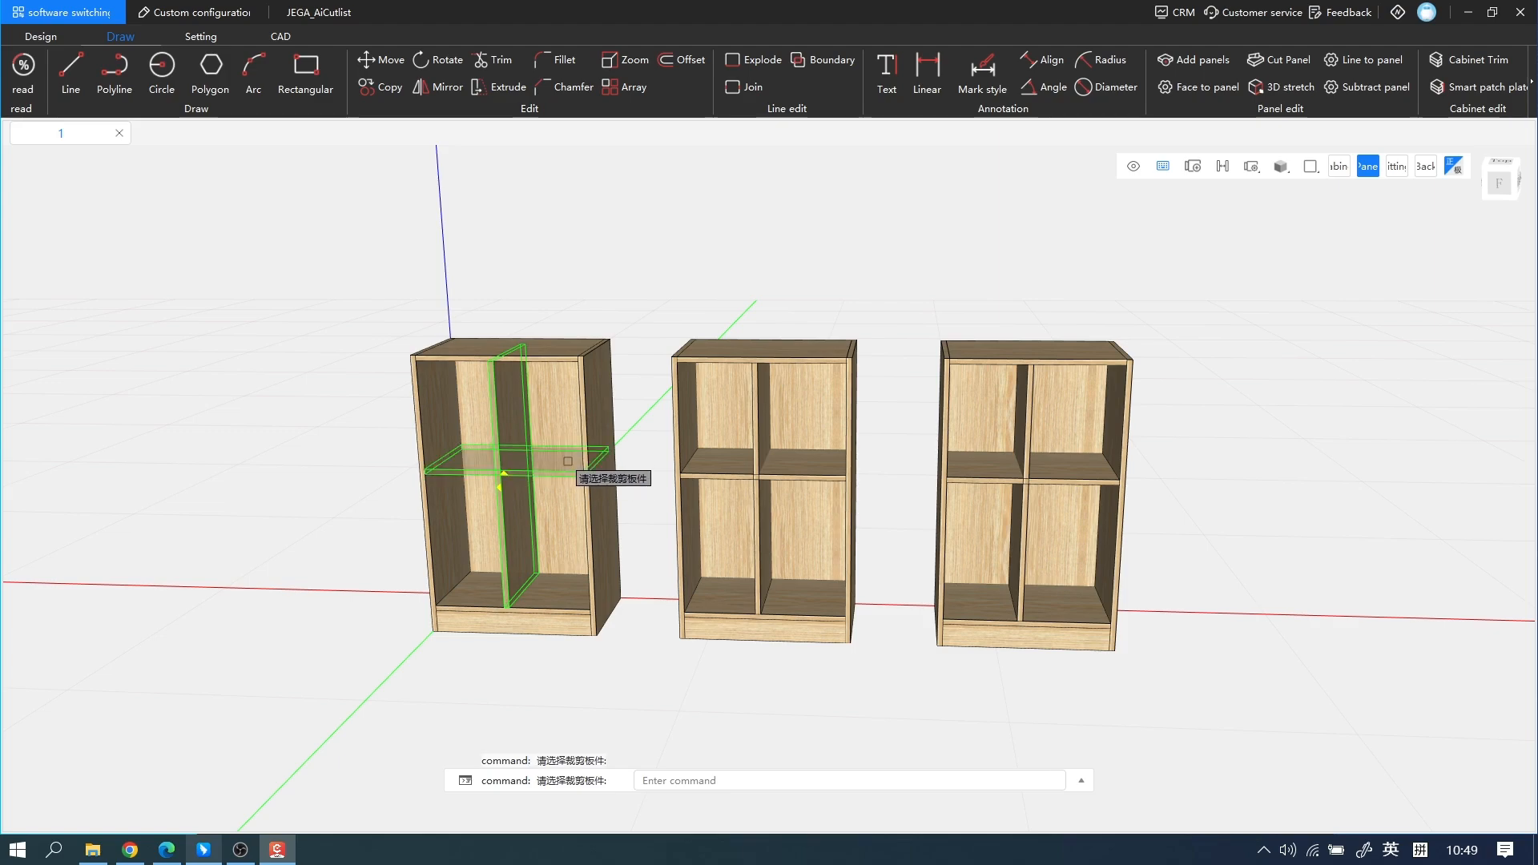
right_click(568, 461)
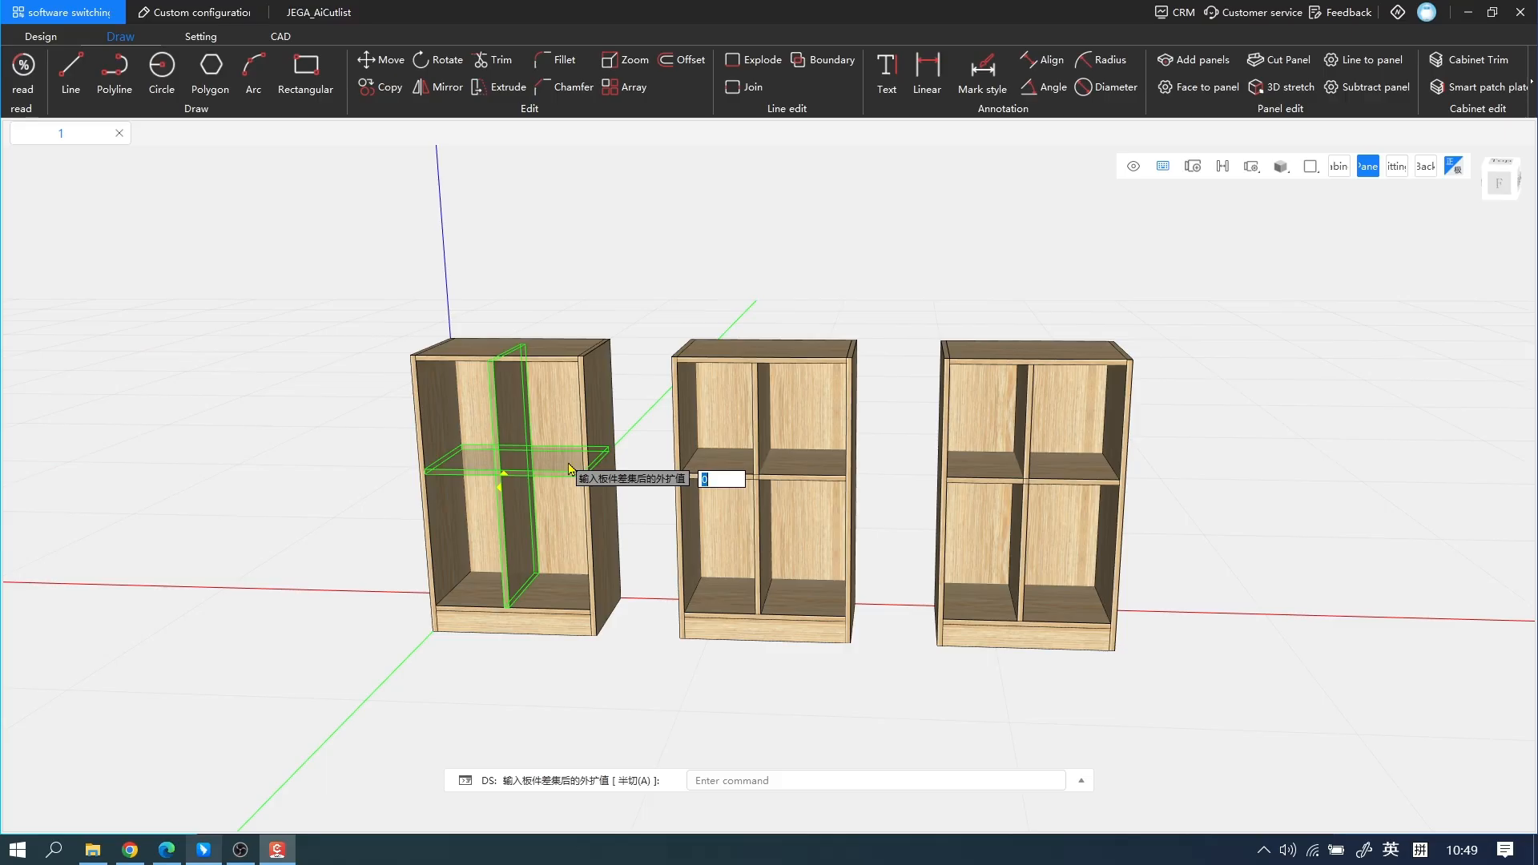
key("Return")
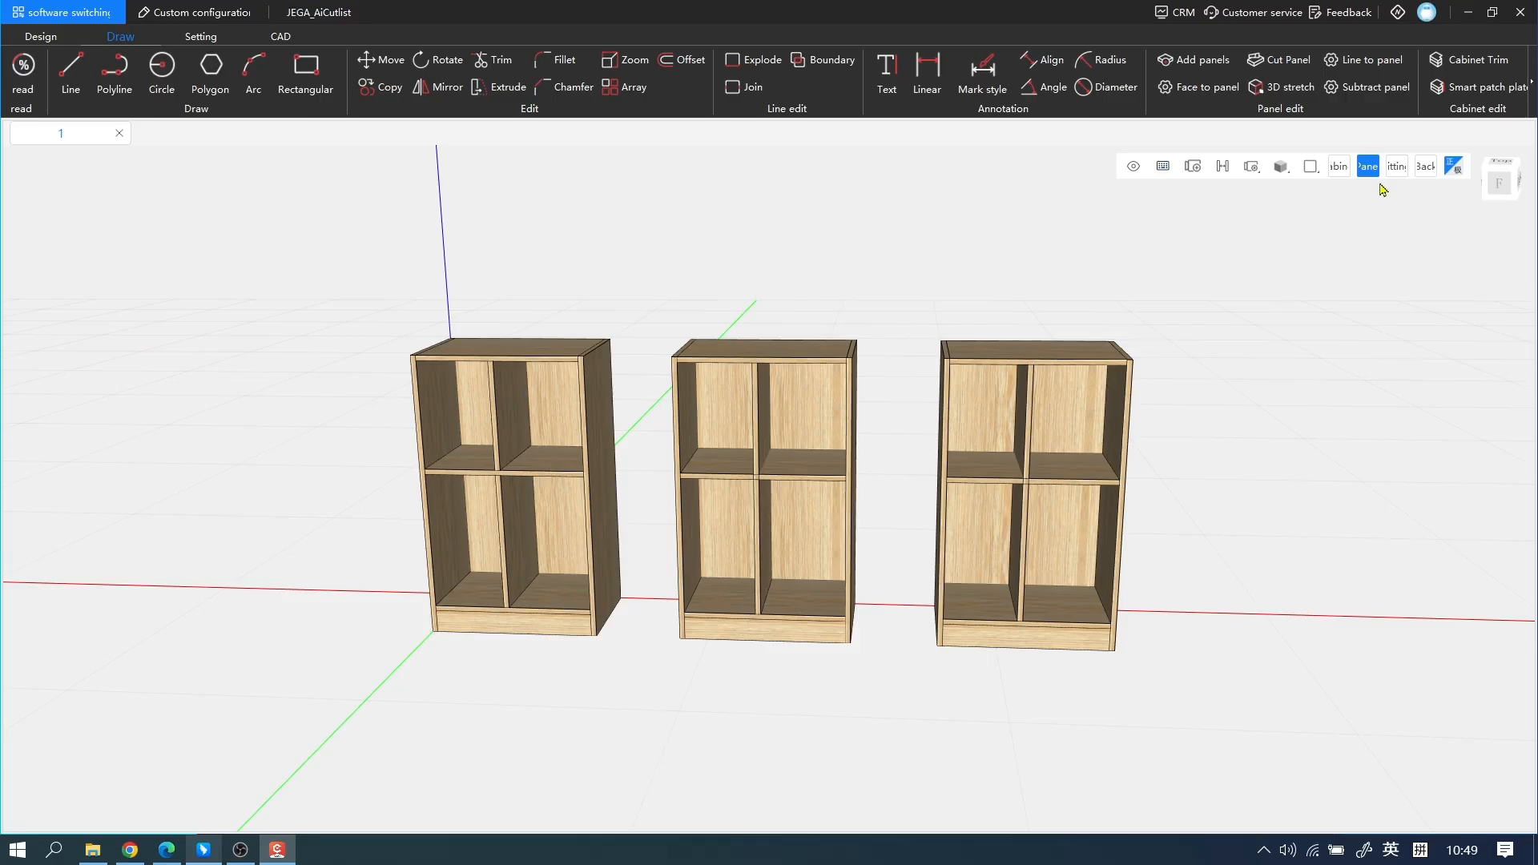
Step: Inspect the left cabinet's shelf and the divider pieces above and below it
left_click(535, 467)
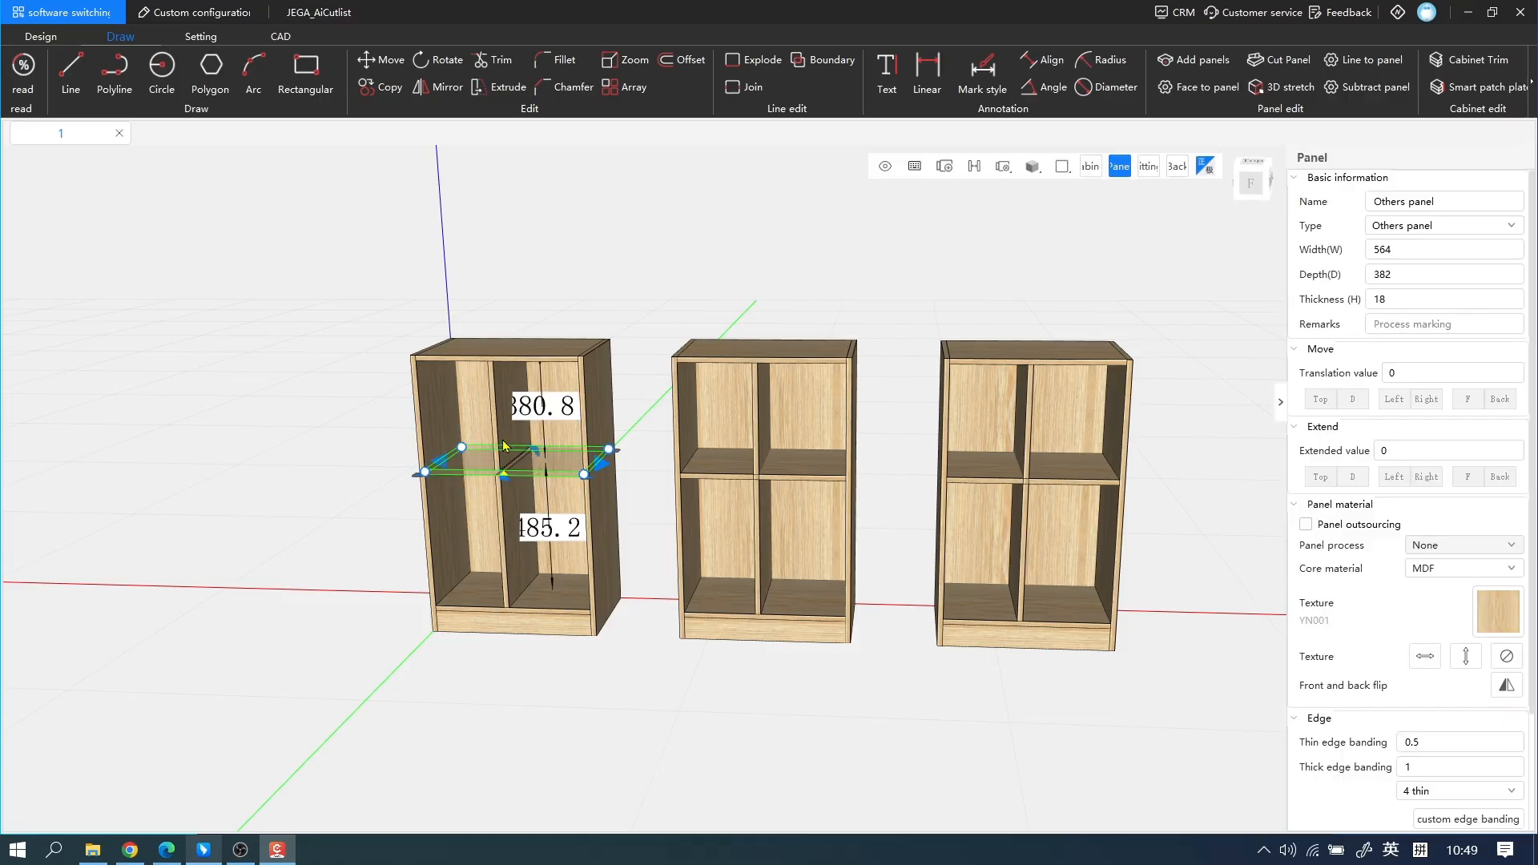
left_click(497, 428)
left_click(505, 549)
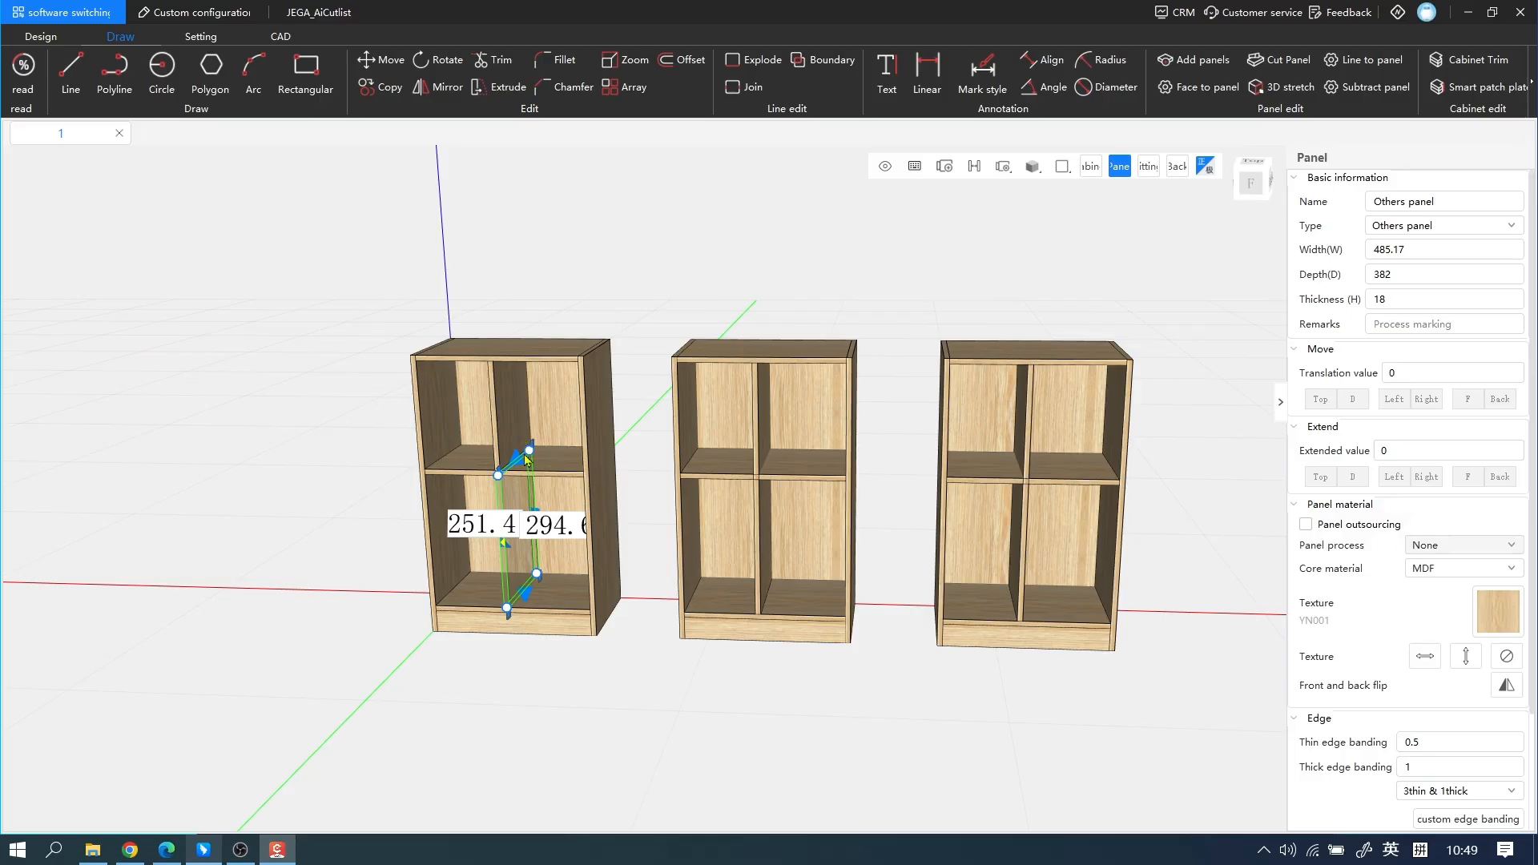
key("Escape")
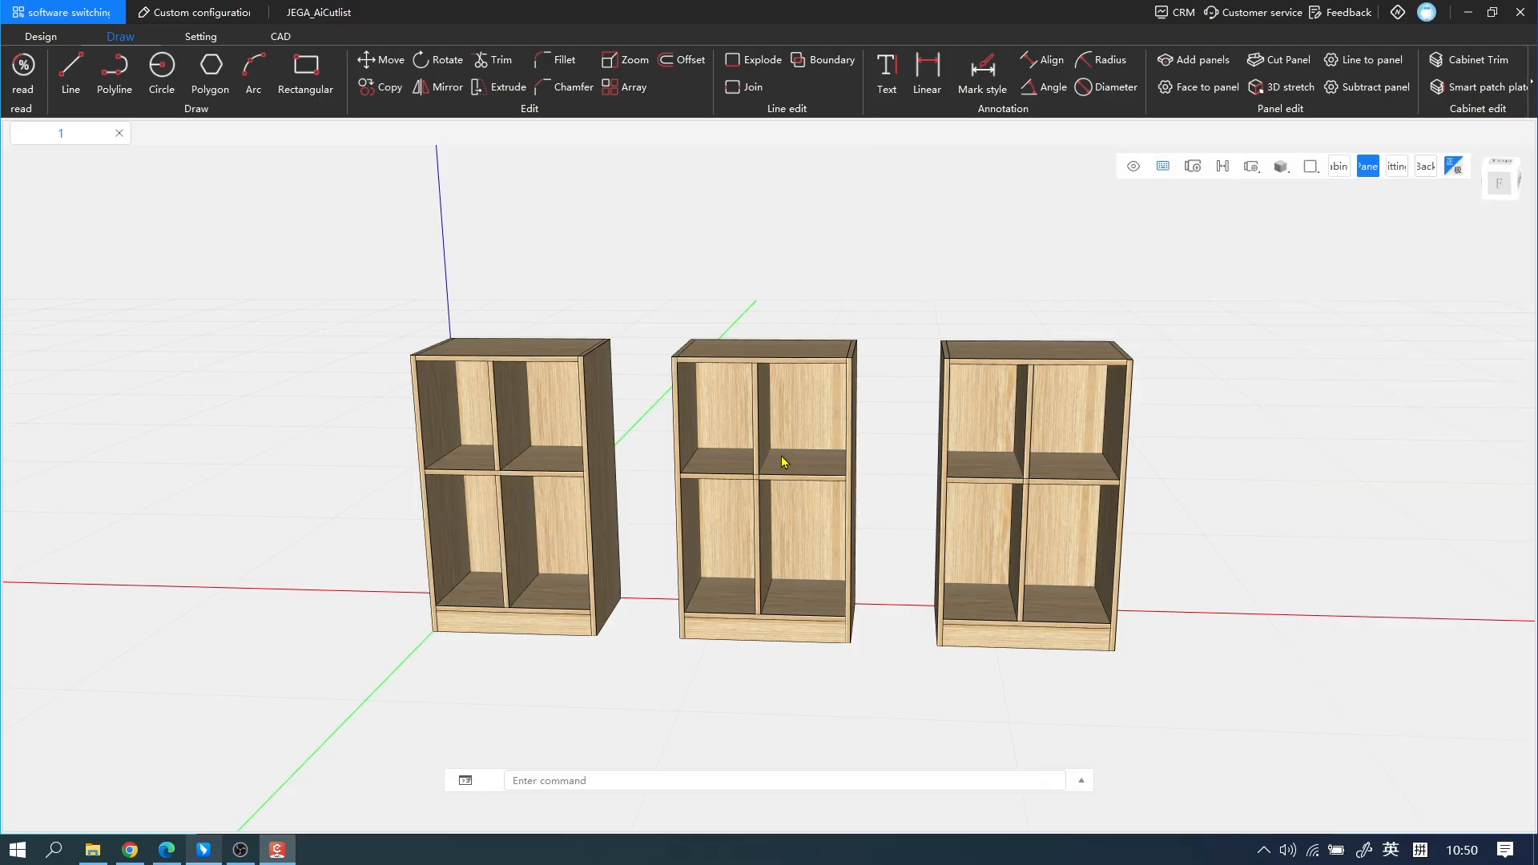
Step: Subtract the vertical divider from the horizontal shelf in the middle cabinet with an expansion value of 0
right_click(783, 461)
left_click(789, 469)
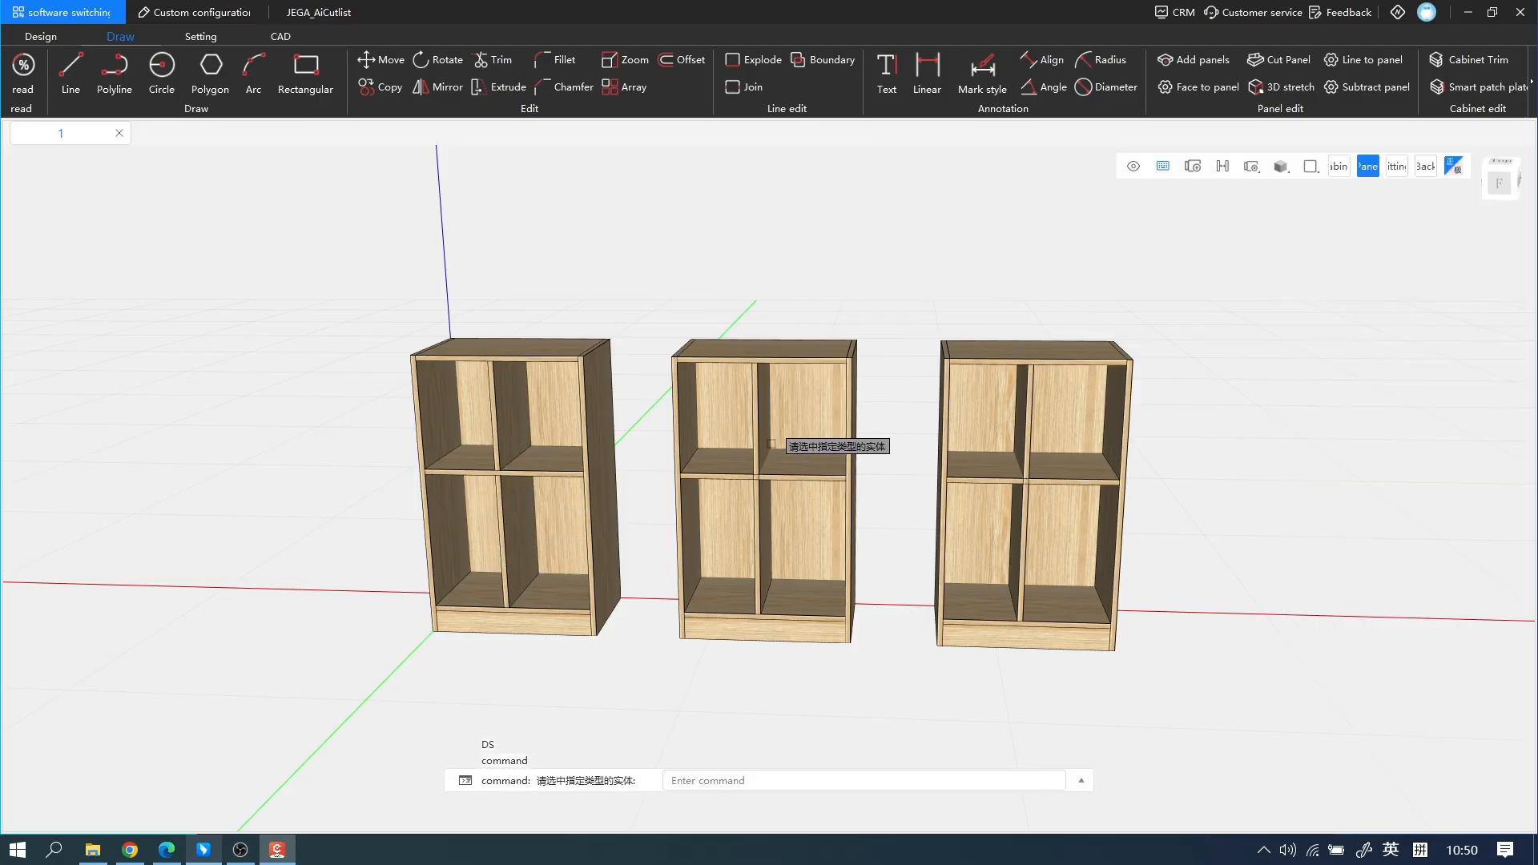
left_click(790, 470)
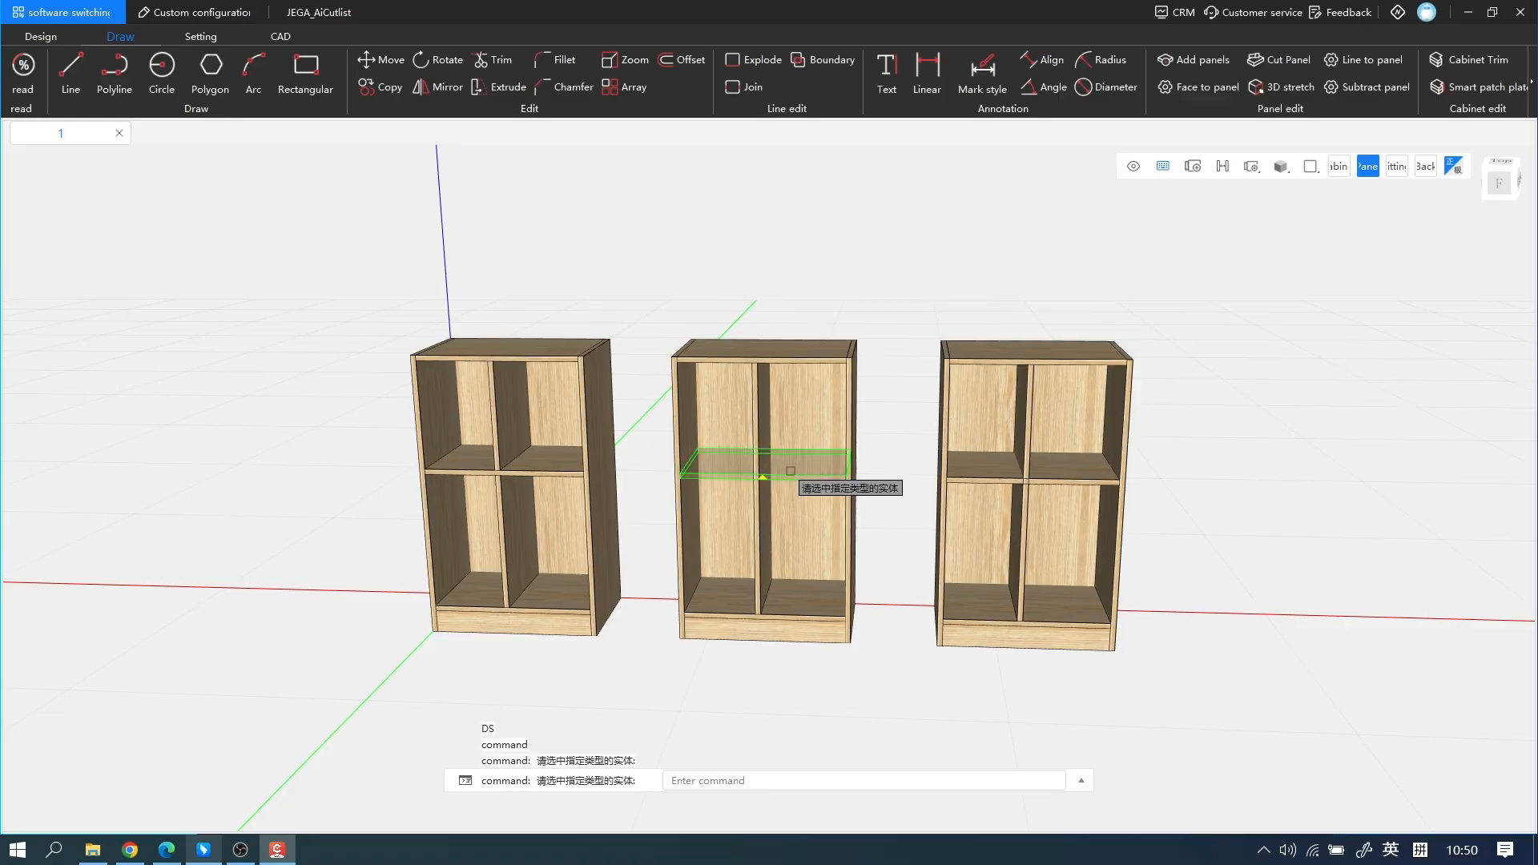
right_click(791, 471)
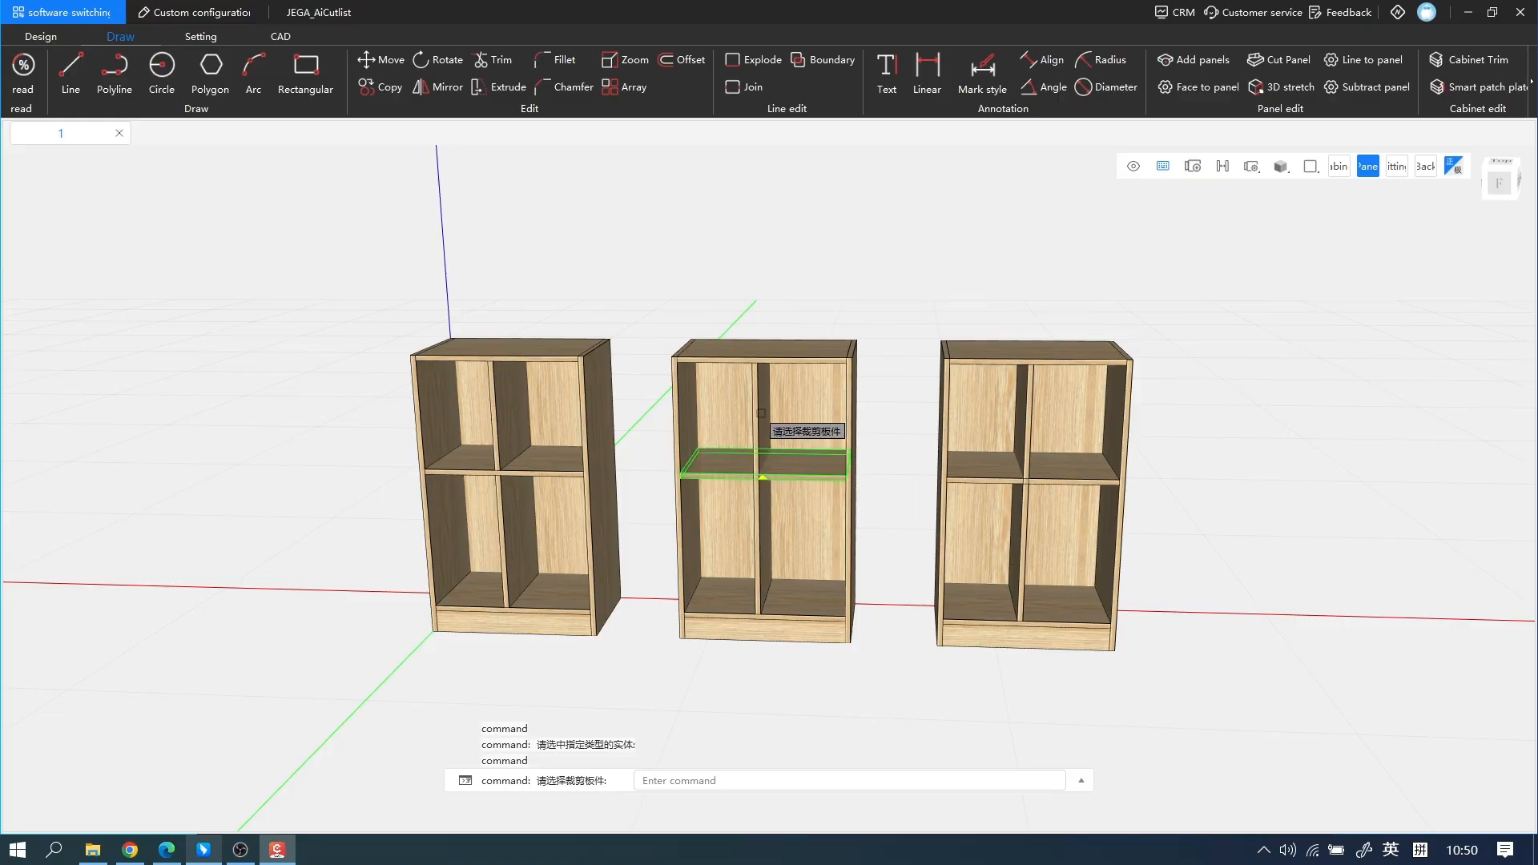
left_click(761, 413)
right_click(762, 416)
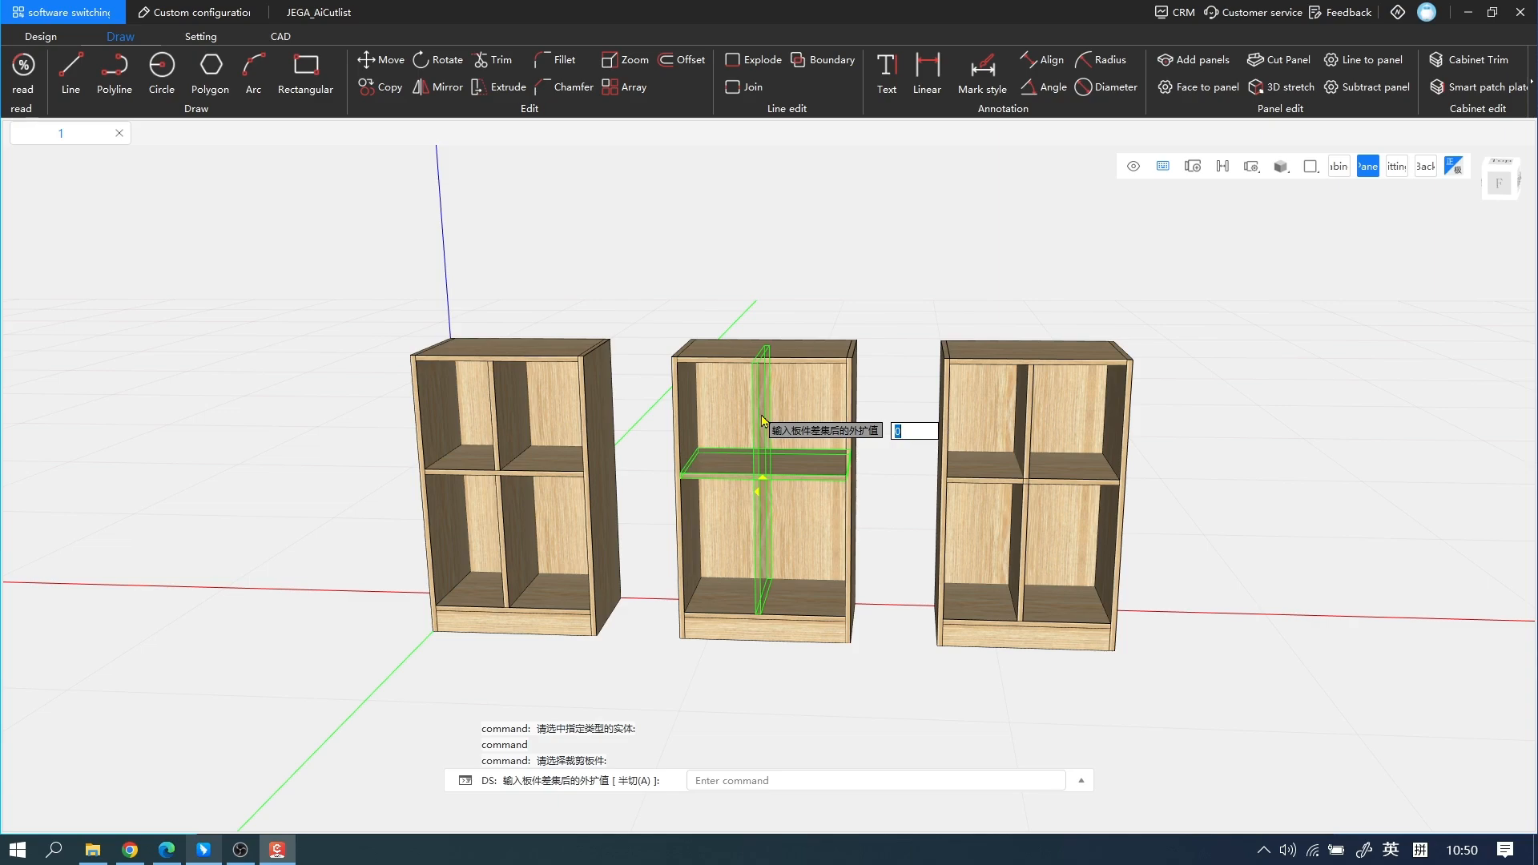
right_click(762, 421)
Step: Subtract the vertical divider from the right cabinet's shelf with an expansion value of 3, and check the joint up close
middle_click_drag(1139, 479, 1101, 491)
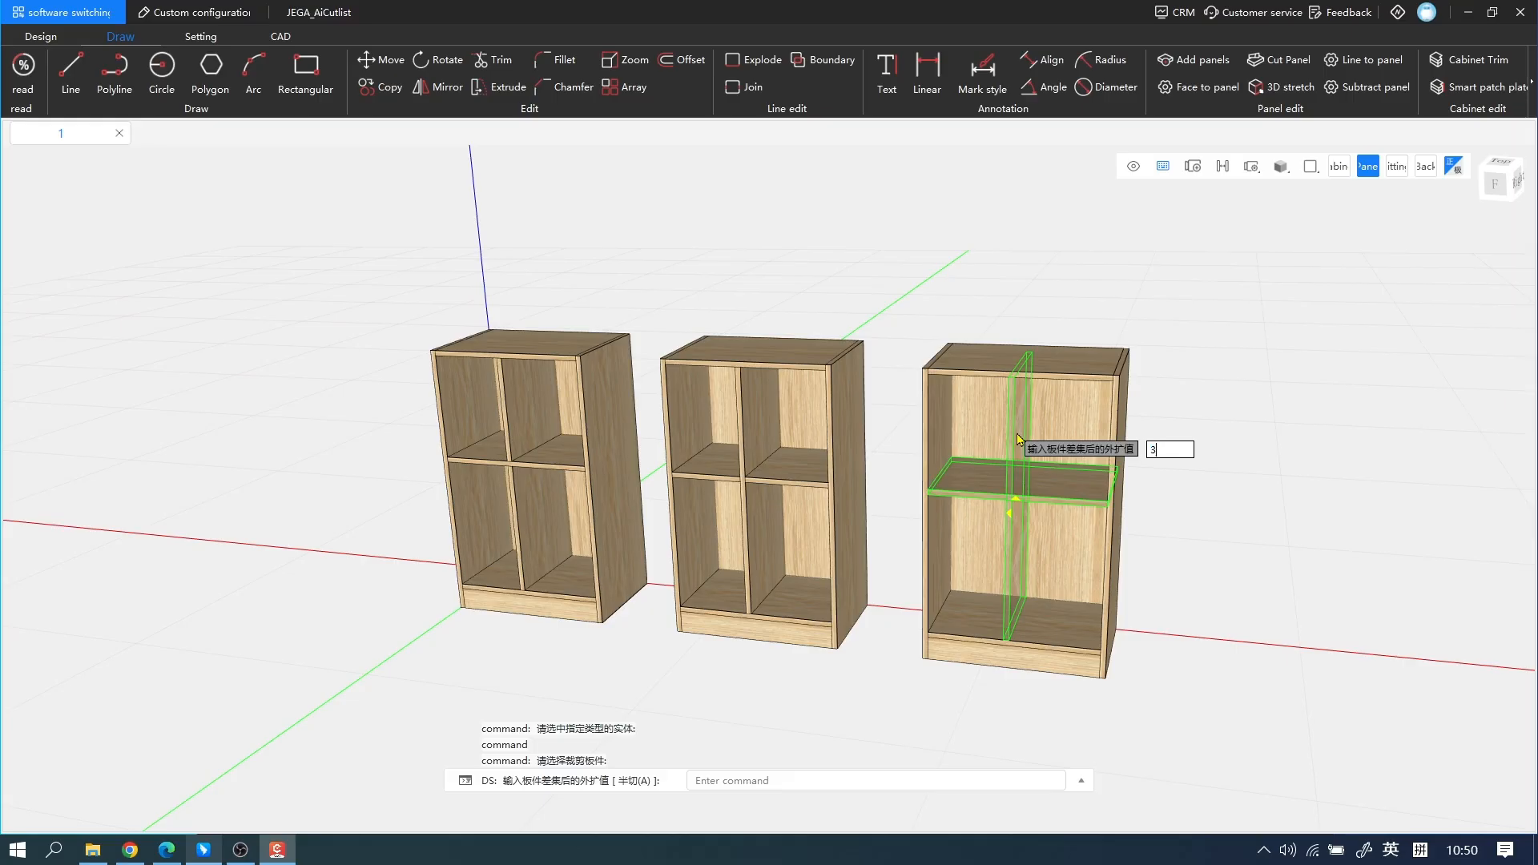
right_click(1017, 439)
scroll(1078, 537, "up", 3)
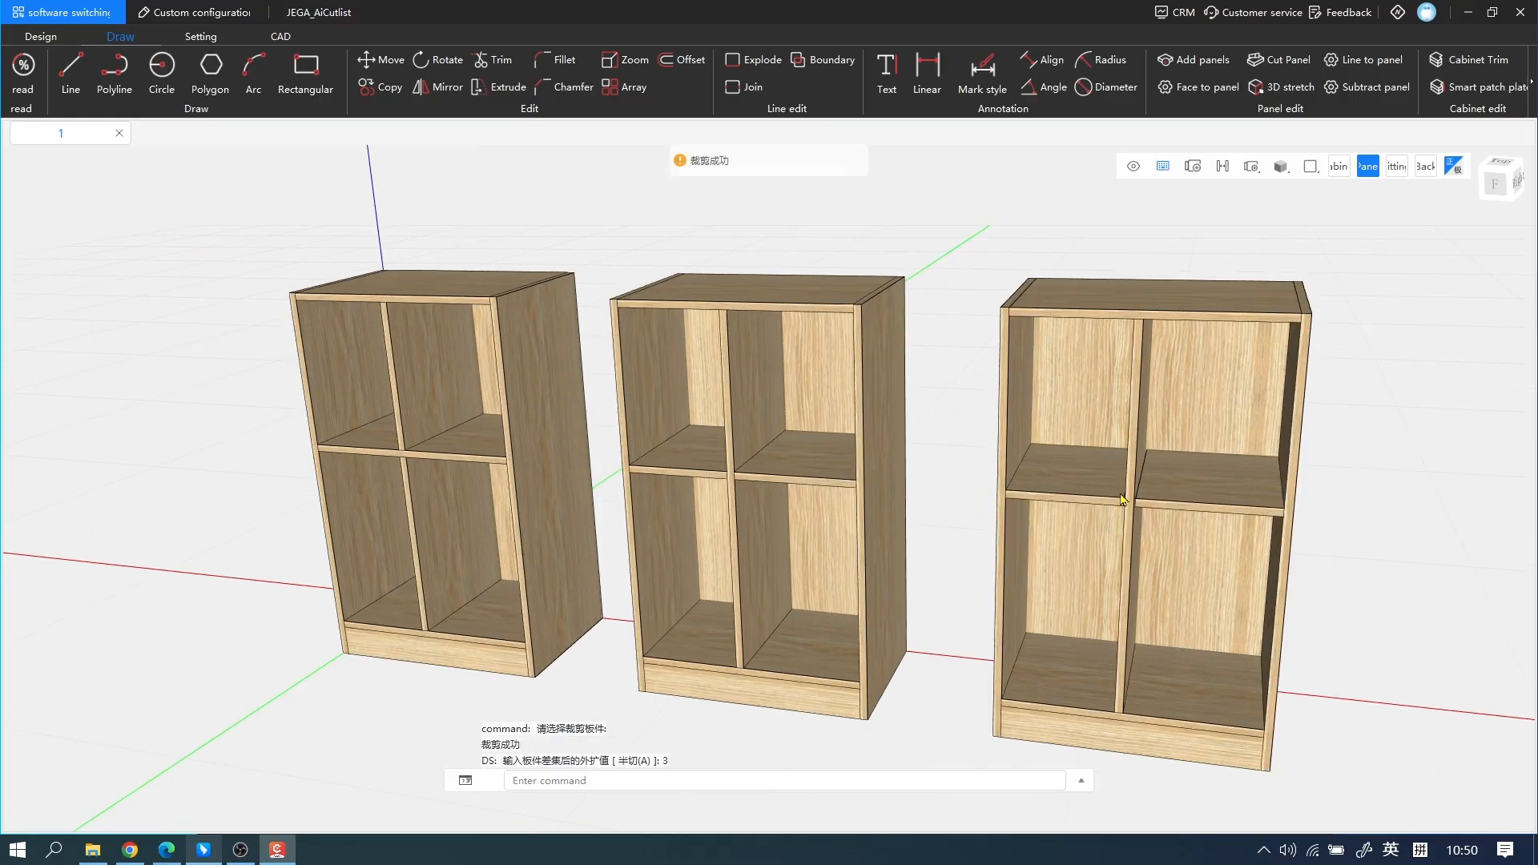
scroll(1207, 474, "up", 6)
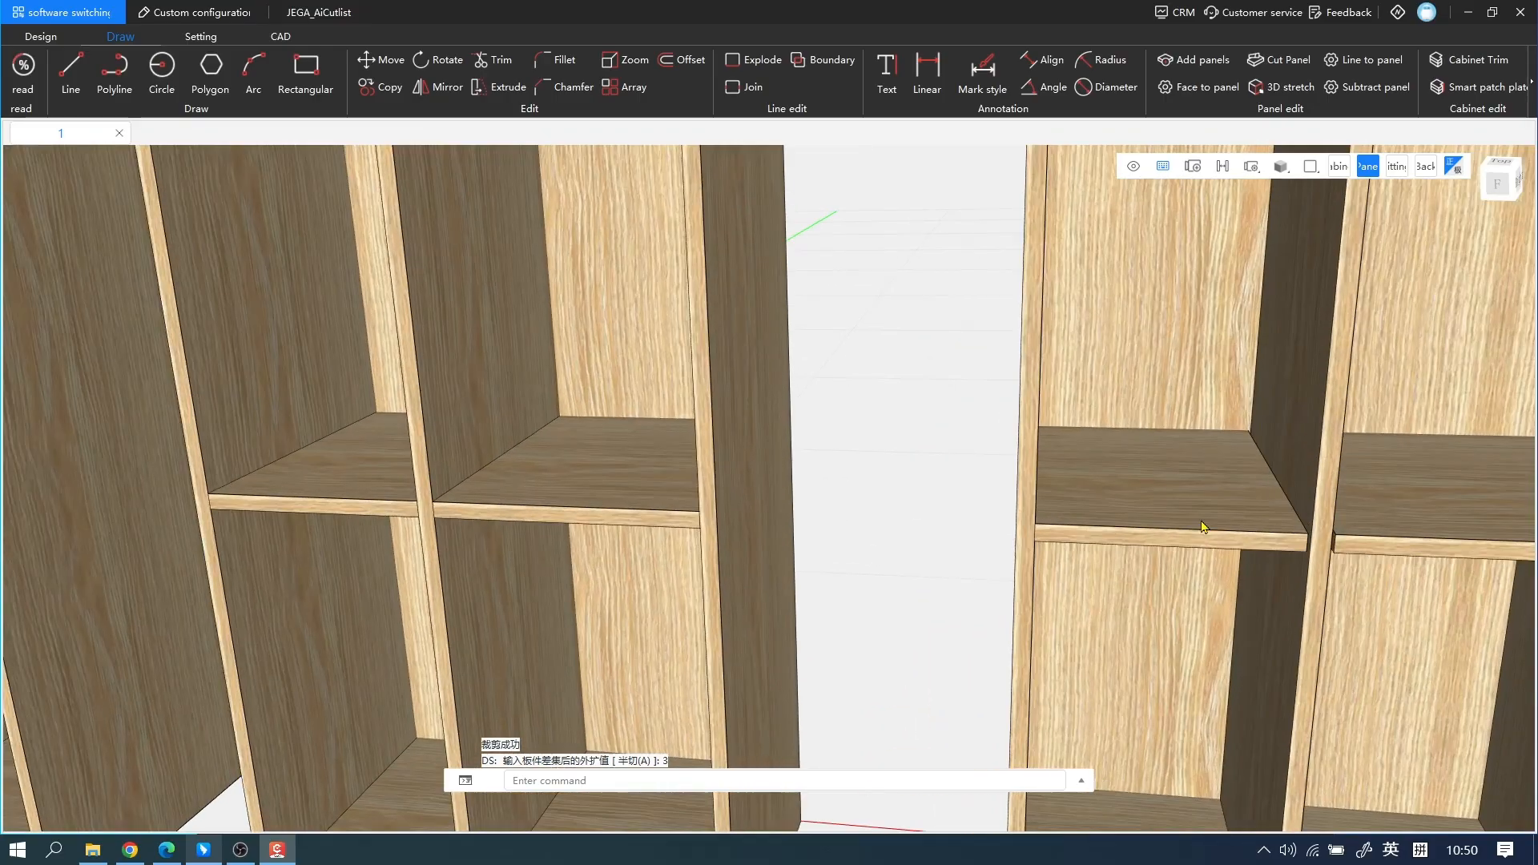
scroll(1047, 504, "up", 5)
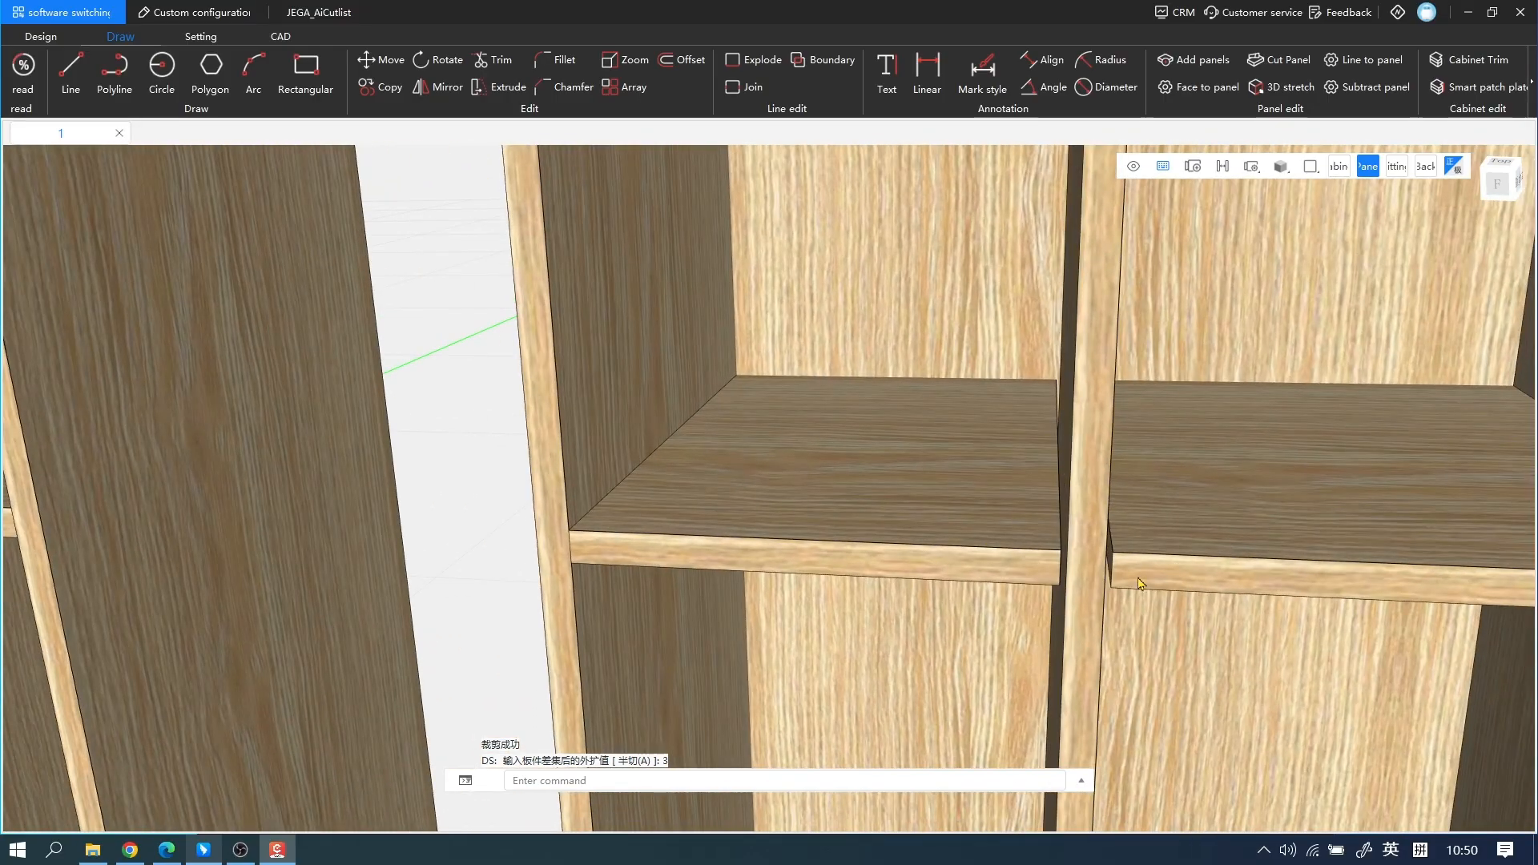
scroll(1130, 558, "down", 10)
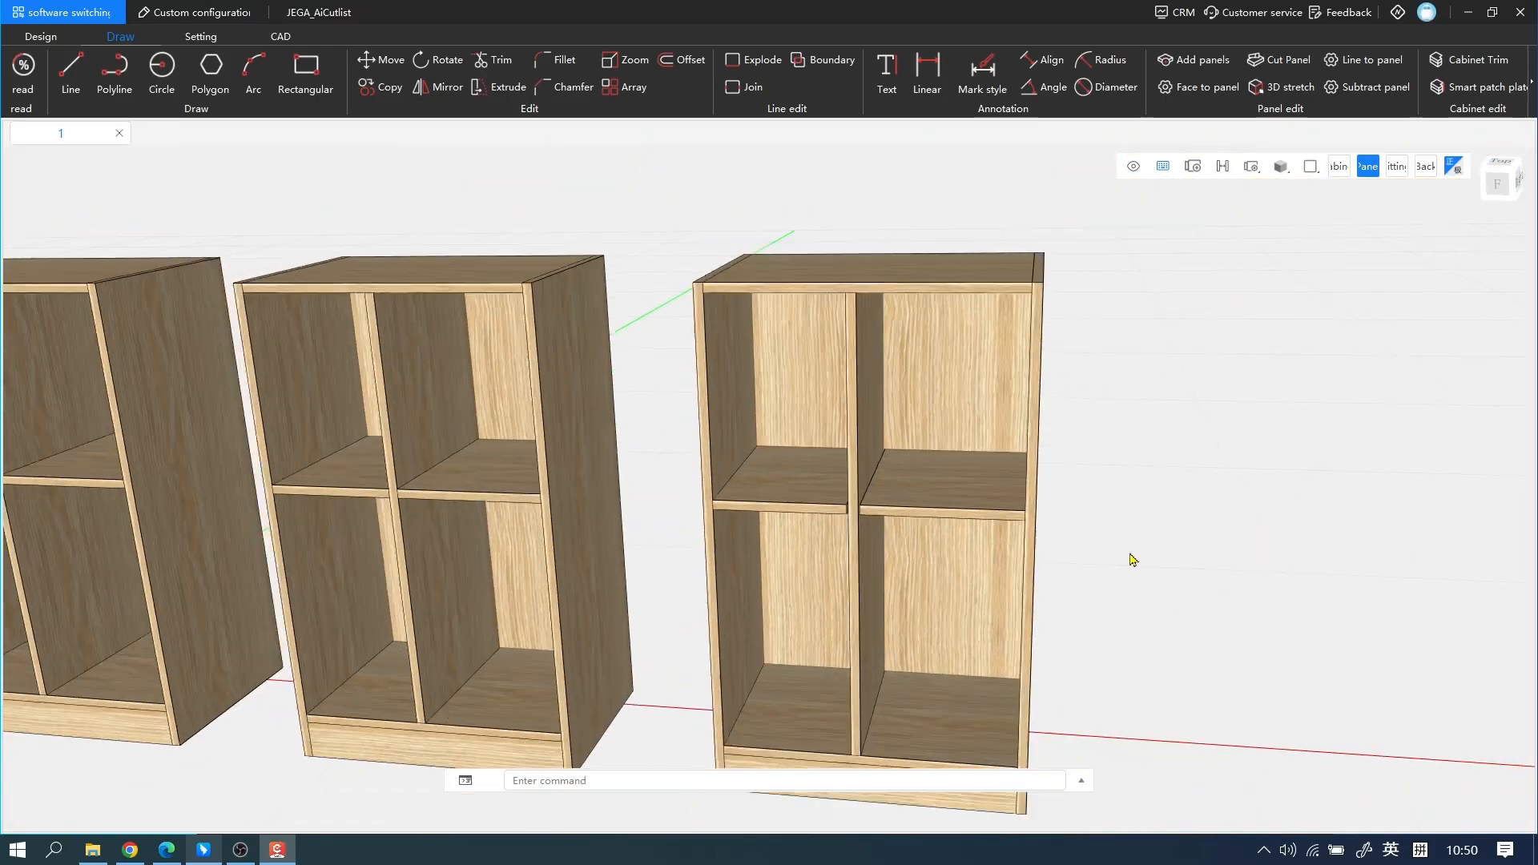